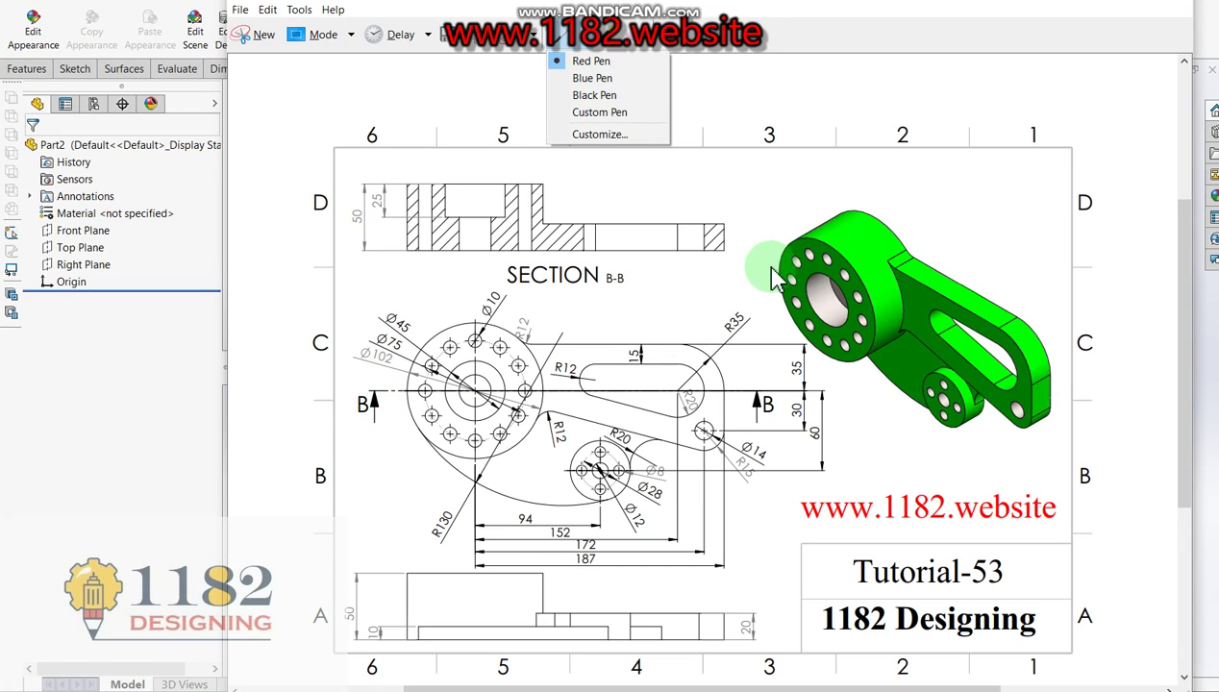
- Mark the Ø102 and 50 dimensions on the reference drawing in red, then close it
left_click(726, 290)
left_click_drag(723, 289, 753, 288)
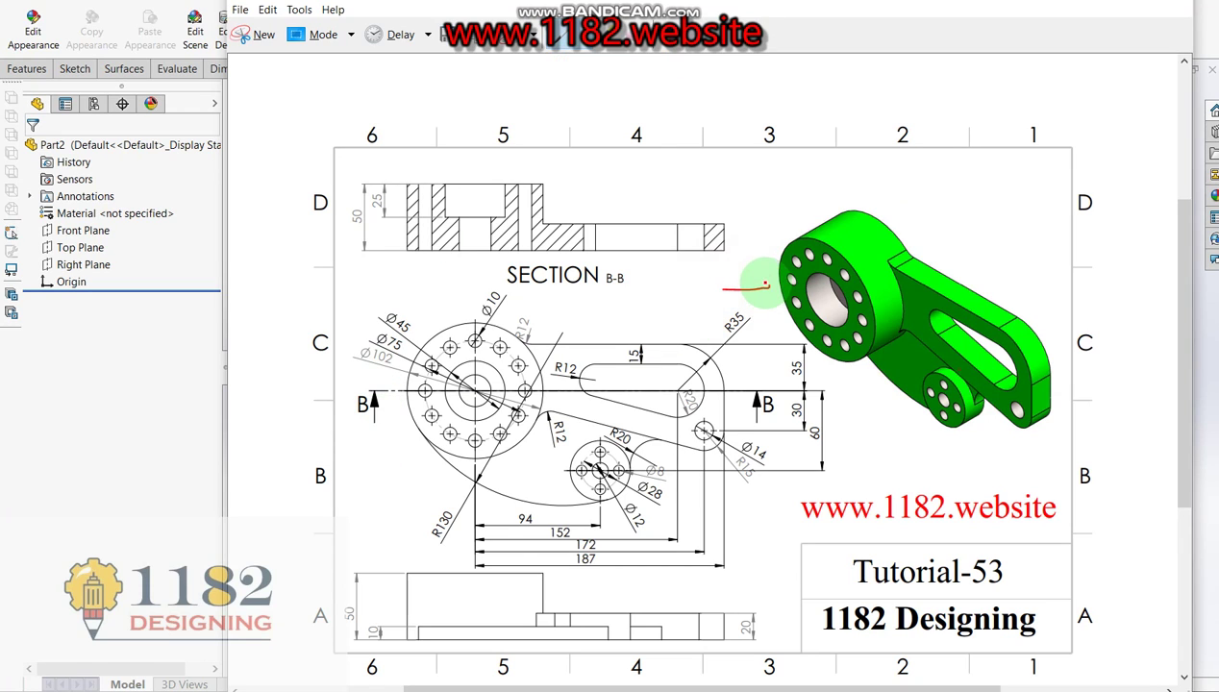
left_click_drag(353, 347, 366, 372)
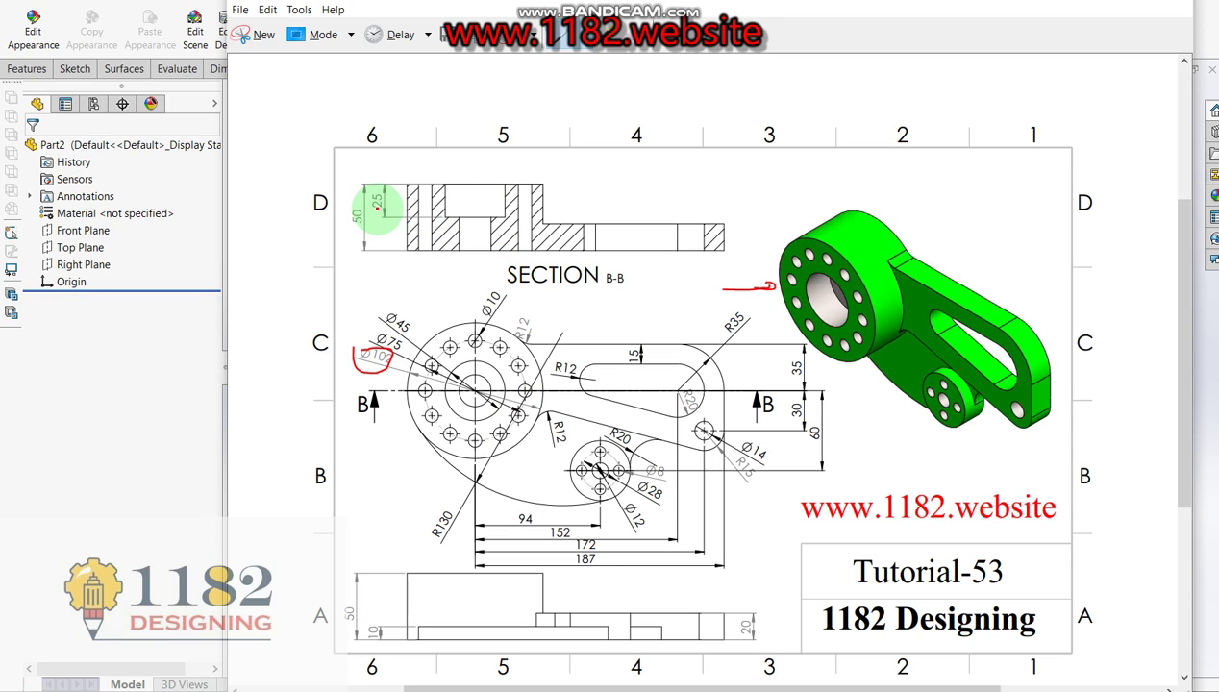
left_click_drag(381, 196, 373, 223)
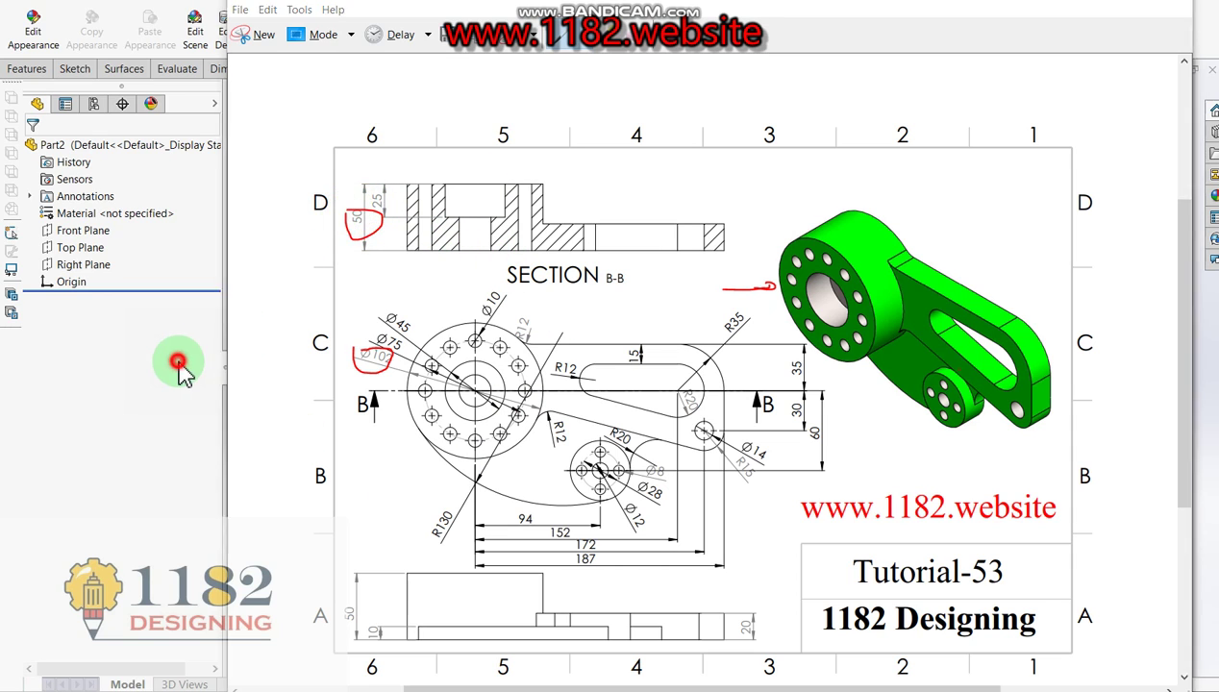
left_click(176, 363)
left_click(26, 69)
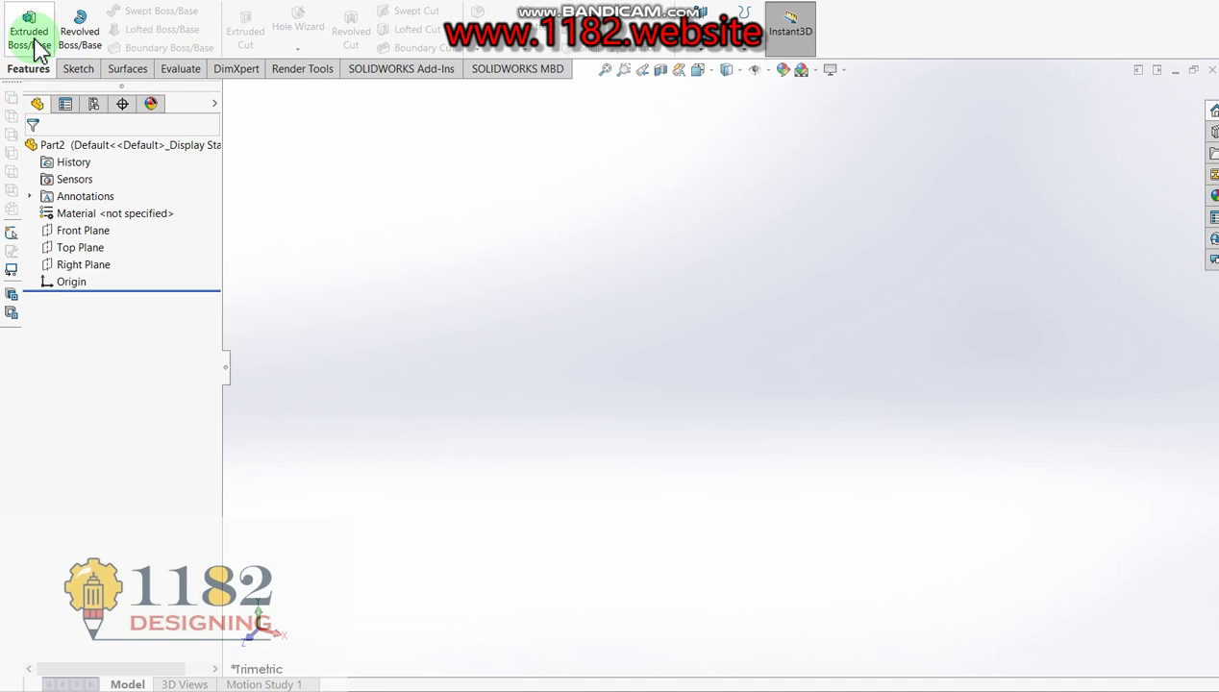
- Sketch a Ø120 circle centred on the origin on the Front Plane
left_click(35, 44)
left_click(531, 208)
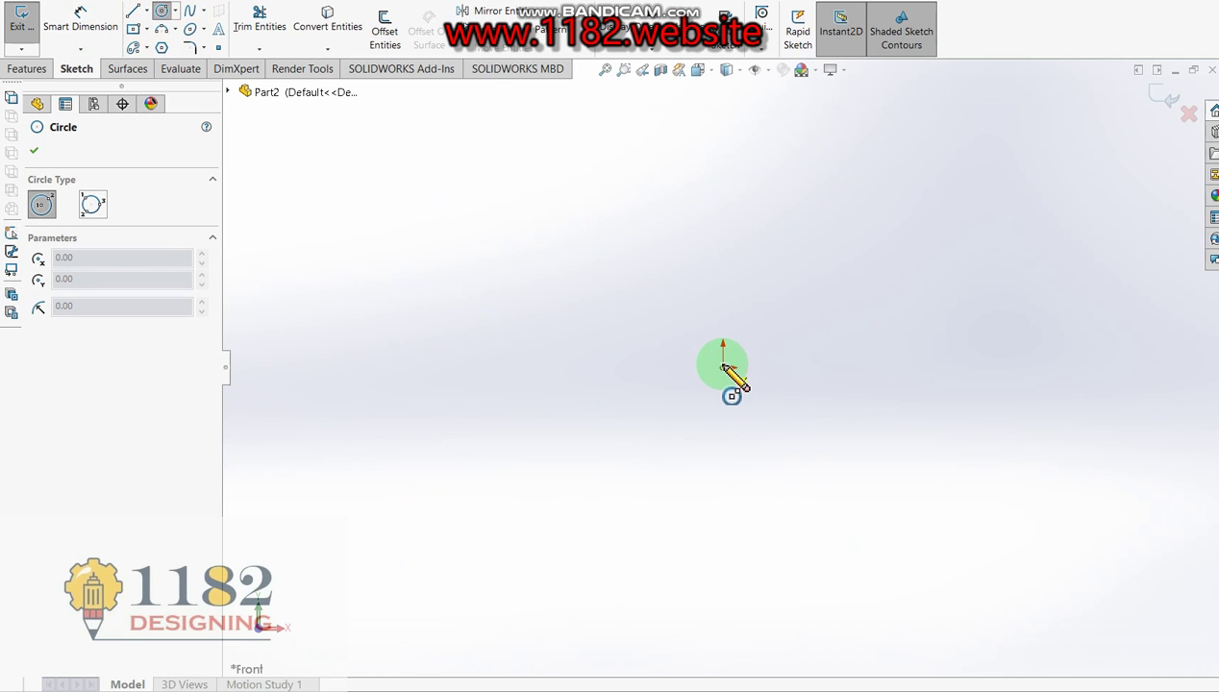
left_click(723, 366)
left_click(754, 438)
left_click(81, 22)
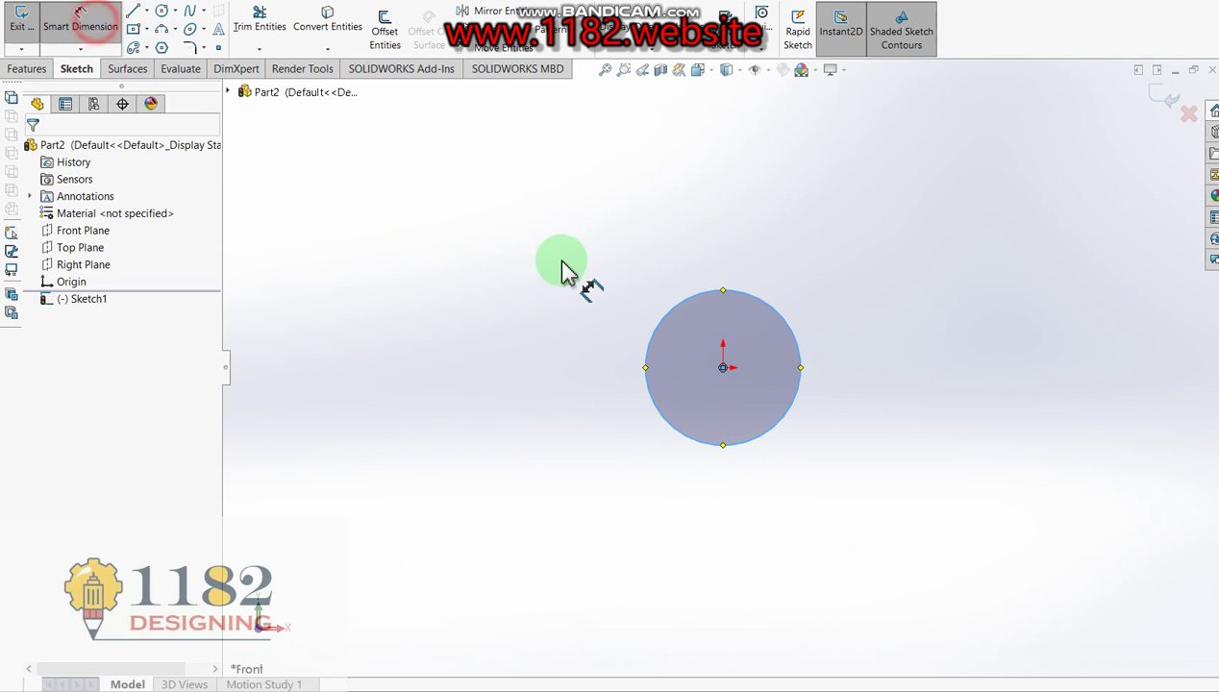
left_click(666, 313)
left_click(515, 327)
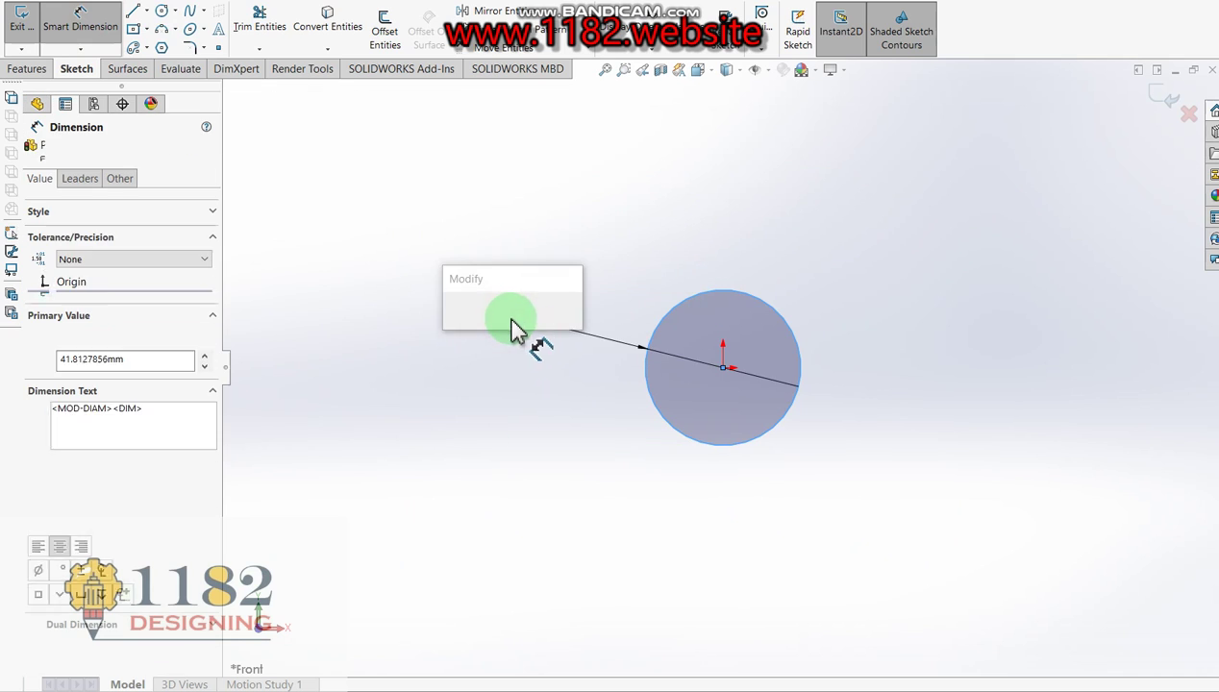
type("120")
key("Return")
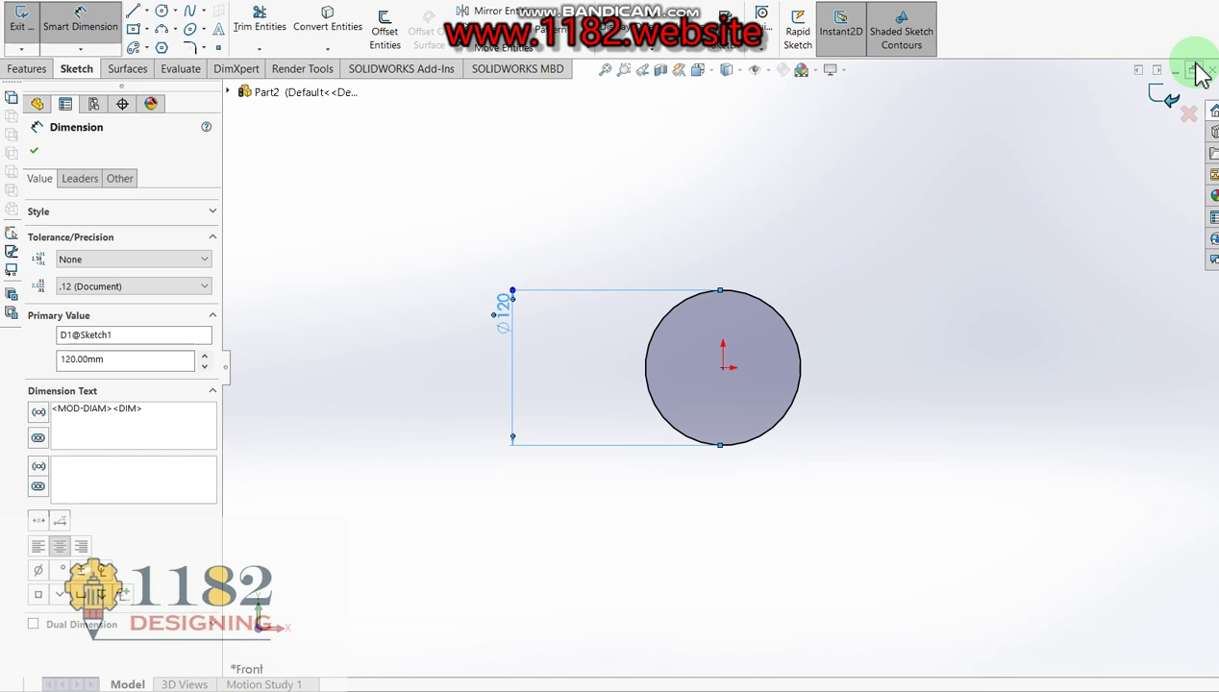
left_click(1120, 146)
- Extrude the circle Blind to a depth of 50 mm
key("e")
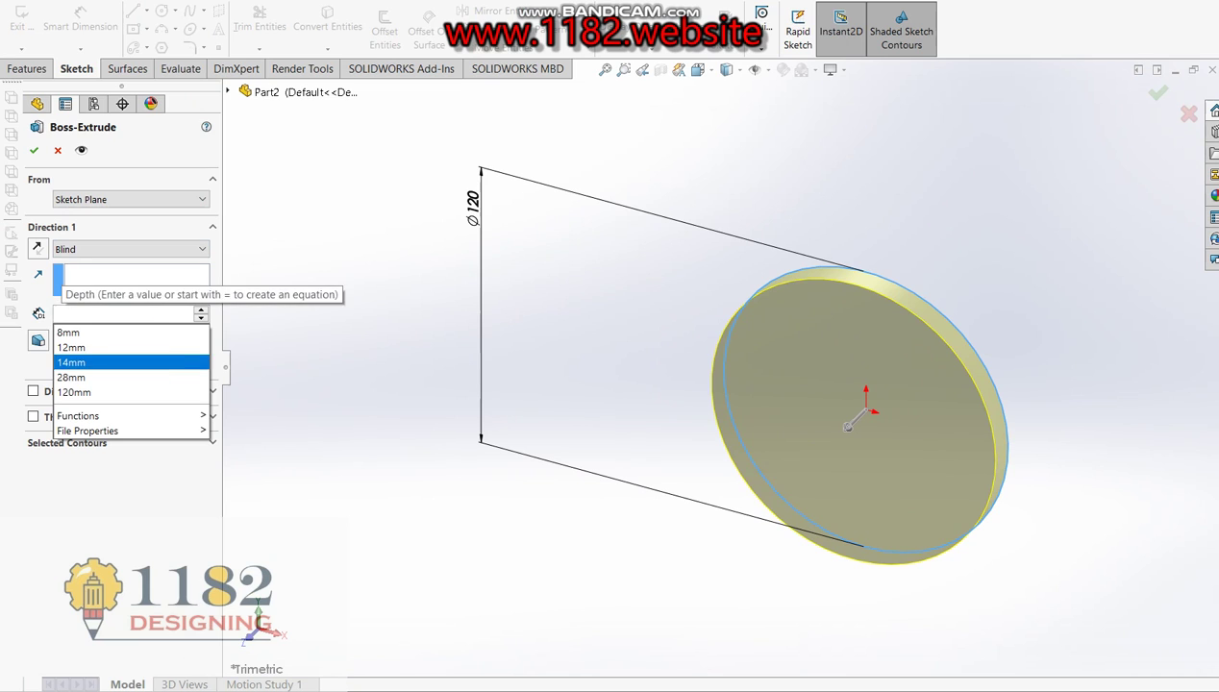
left_click(125, 355)
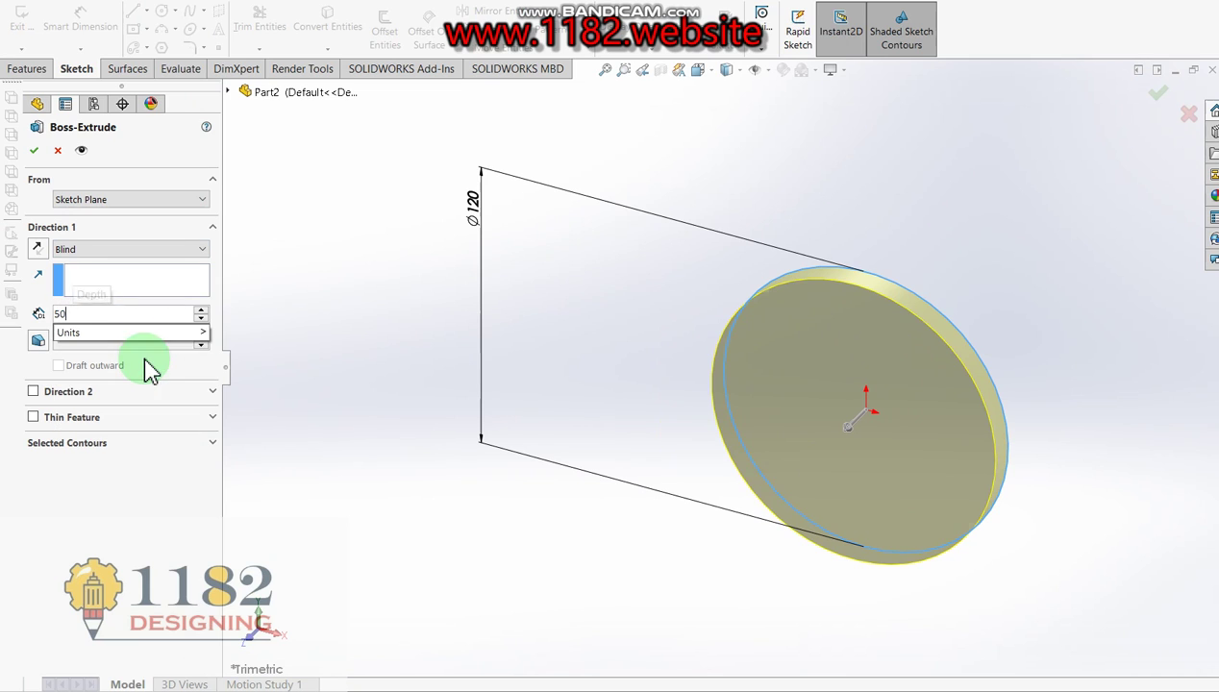
left_click(33, 150)
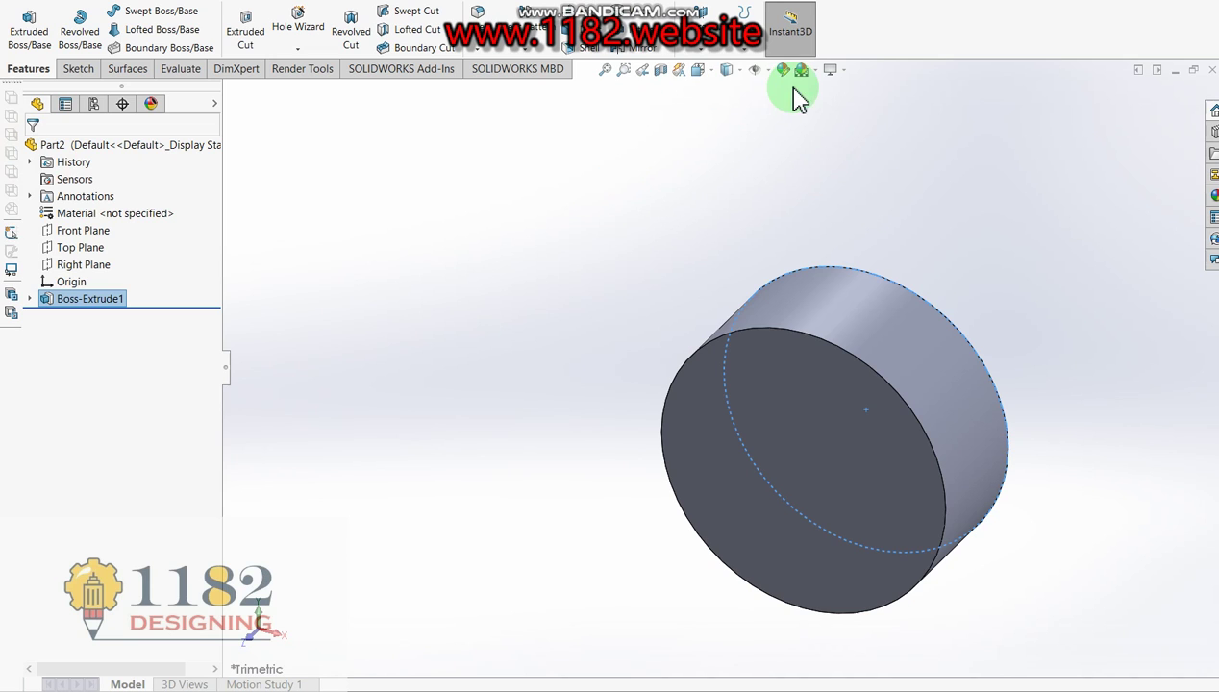
- Colour the disc bright green and apply the Plain White scene
left_click(784, 77)
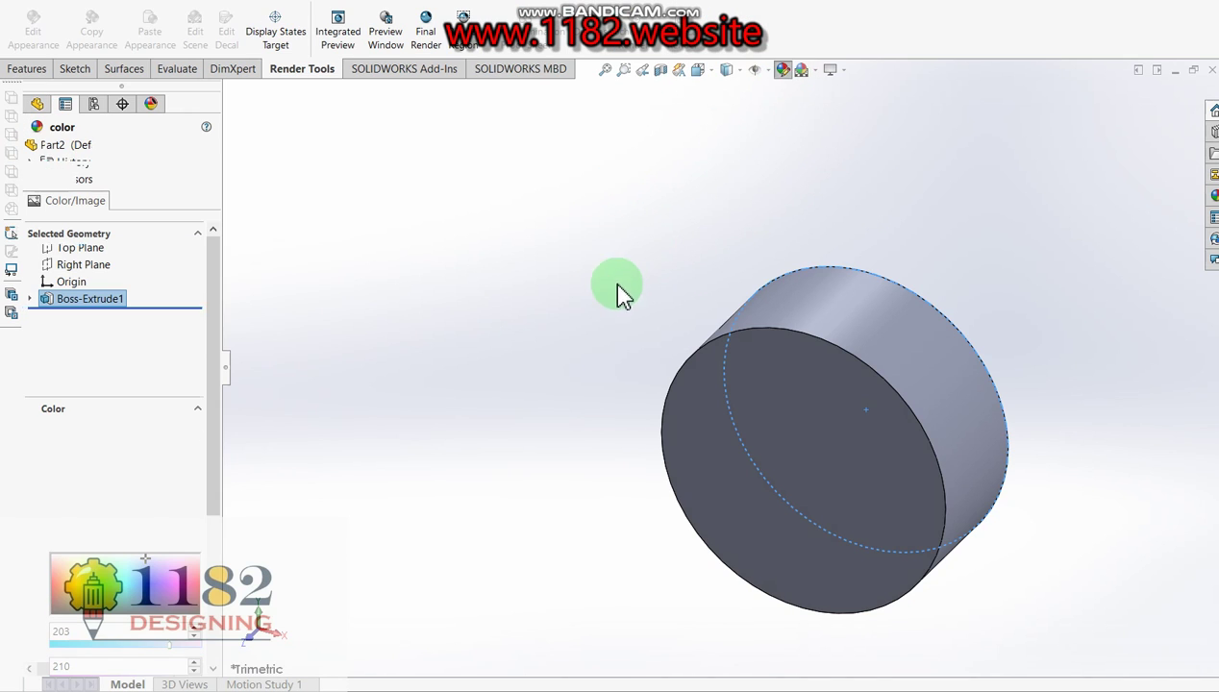
left_click(102, 509)
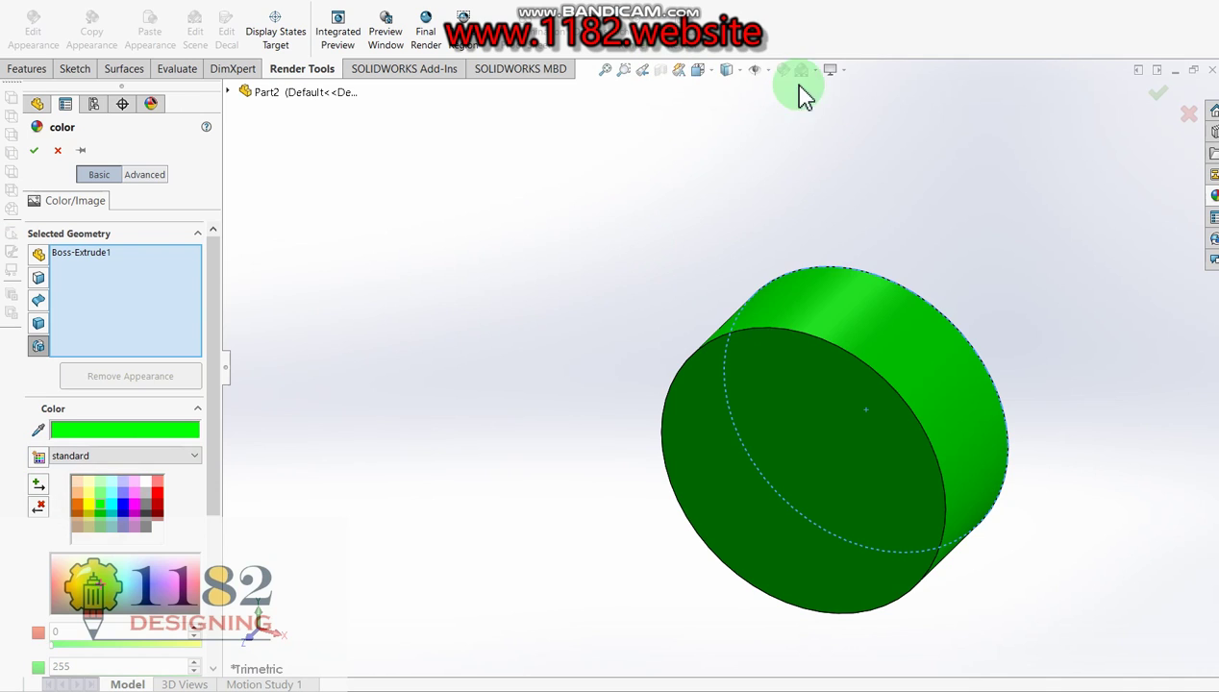
left_click(33, 150)
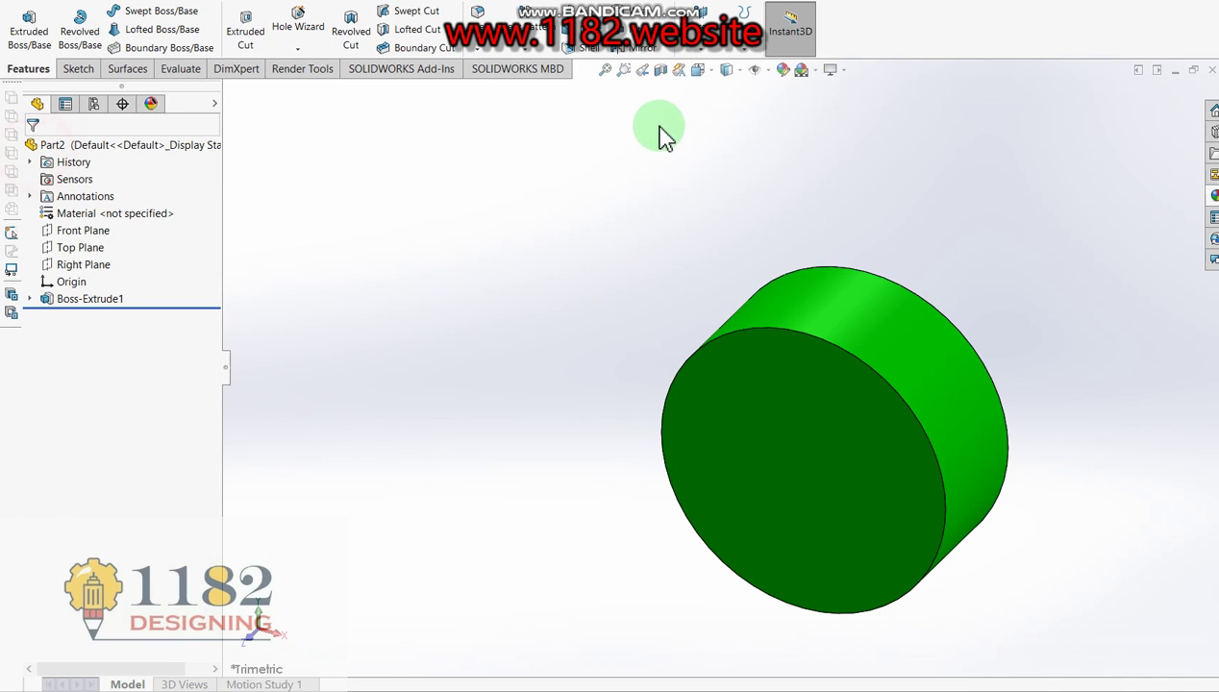
left_click(816, 69)
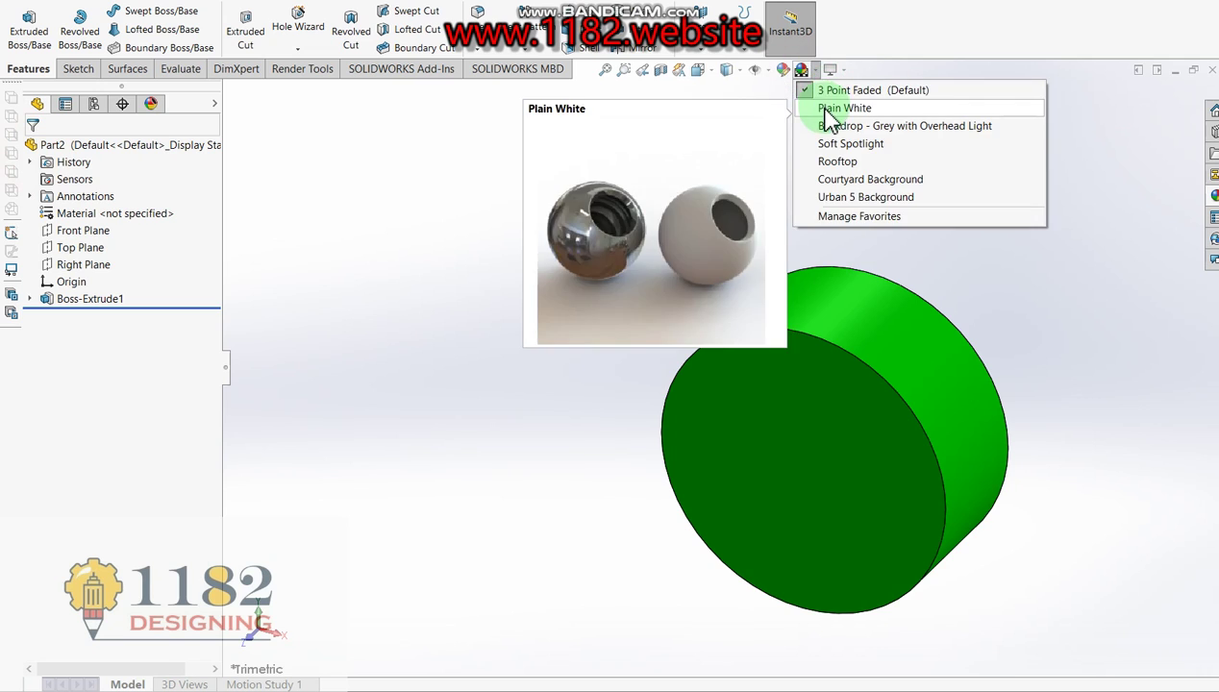
left_click(830, 113)
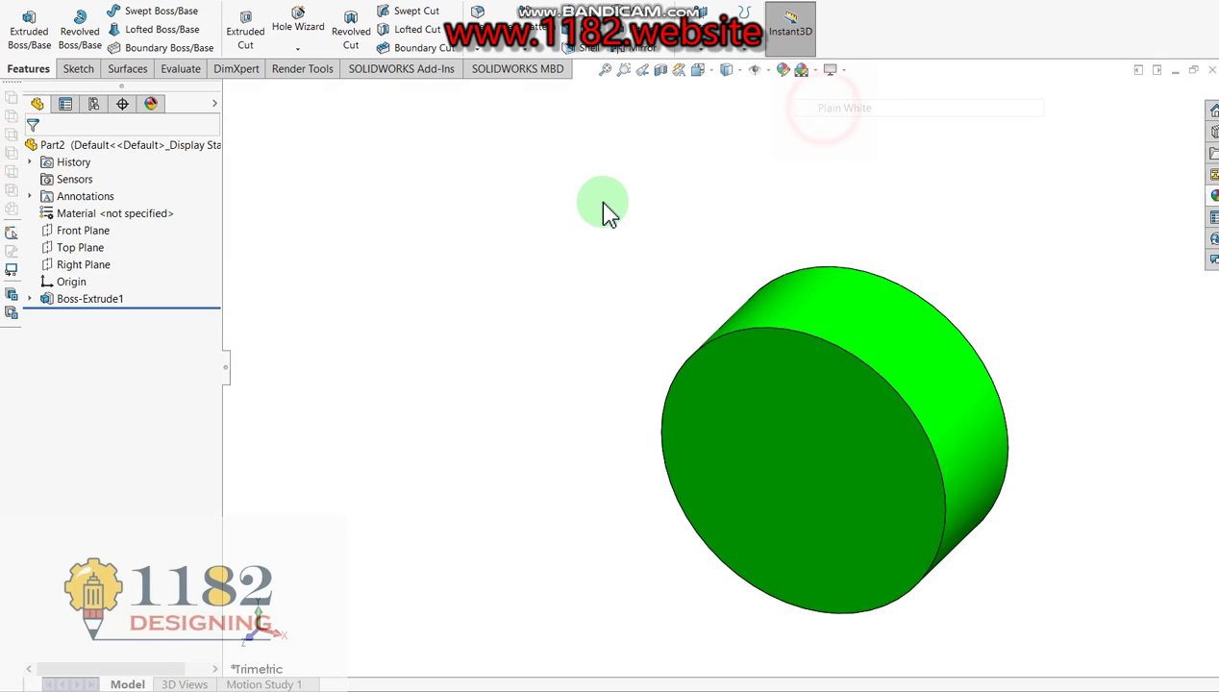
- Start a sketch on the Front Plane, view it Normal To, and reopen the reference drawing
left_click(81, 230)
left_click(29, 31)
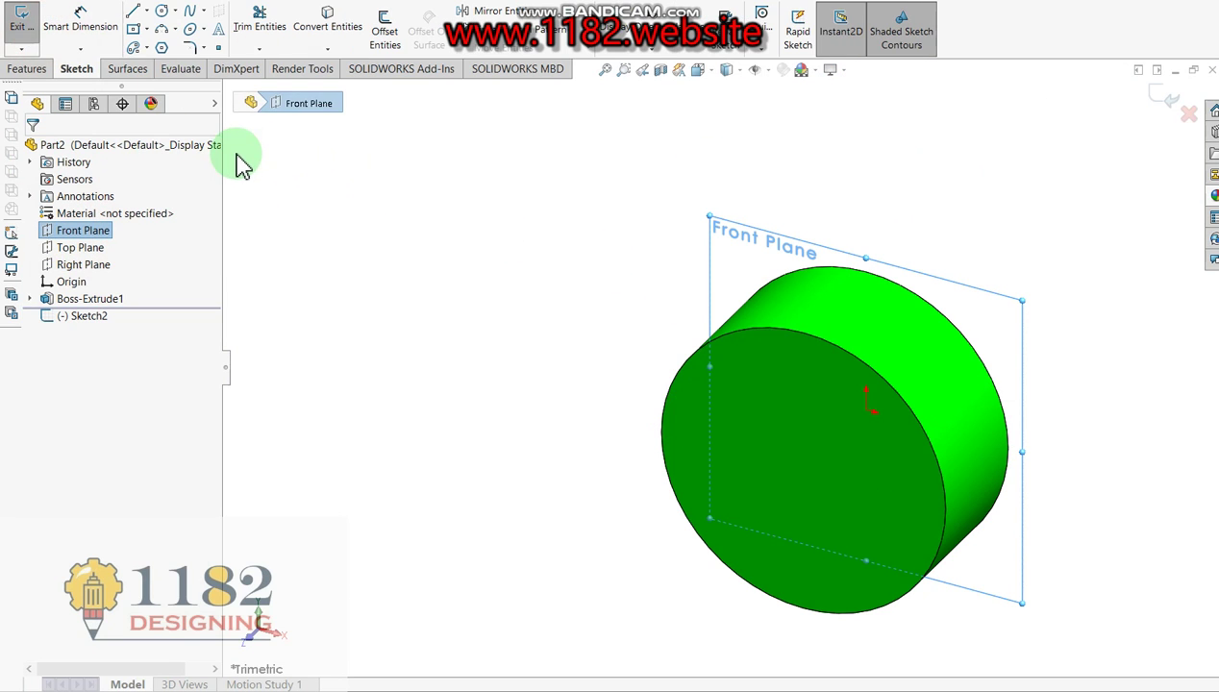
key("ctrl+8")
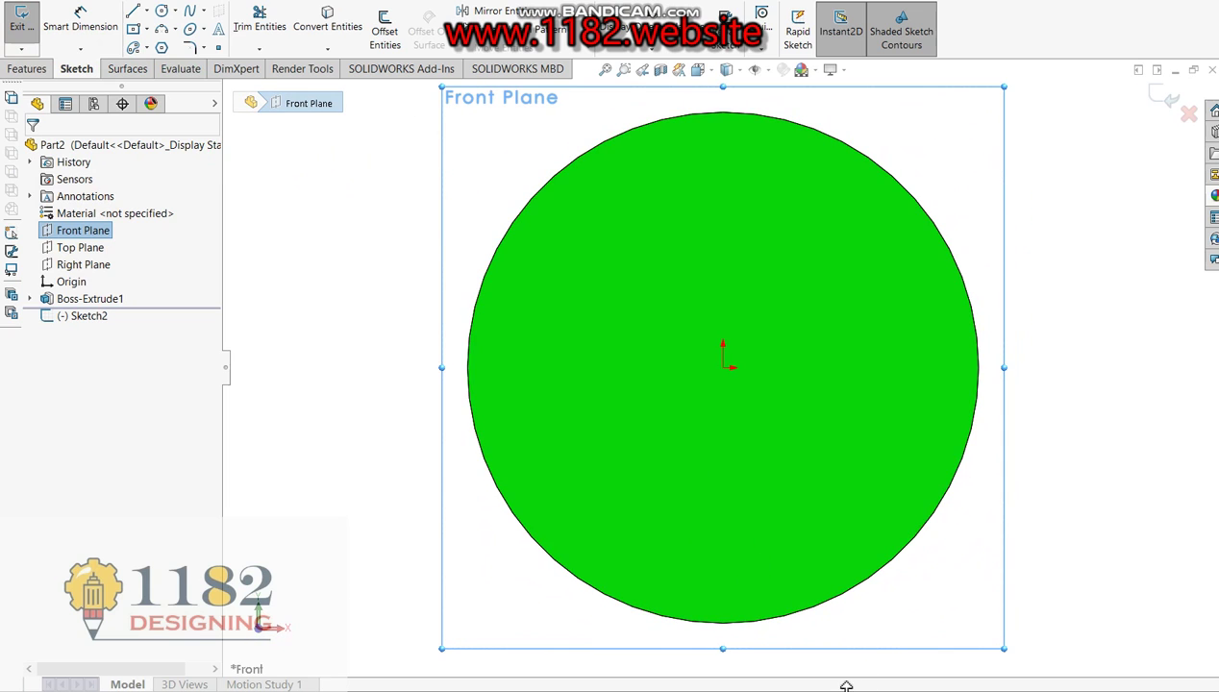
key("alt+Tab")
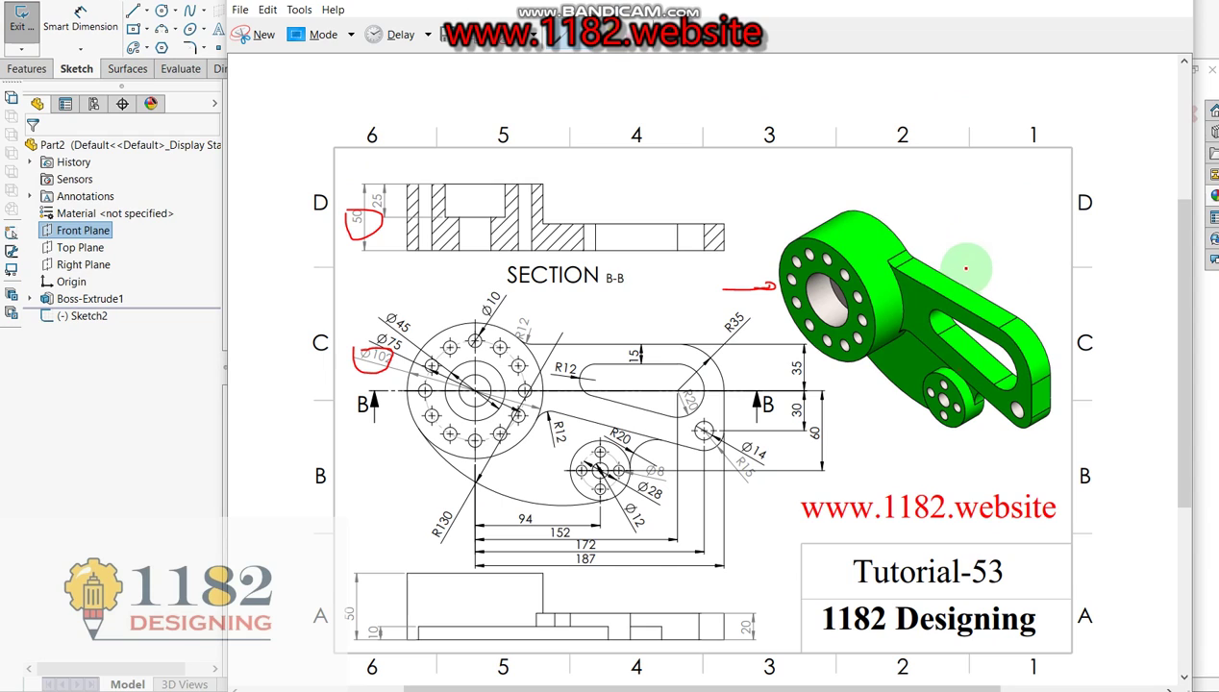
- Mark the arm and the R35 and 35 dimensions in blue, then hide the drawing
left_click(591, 53)
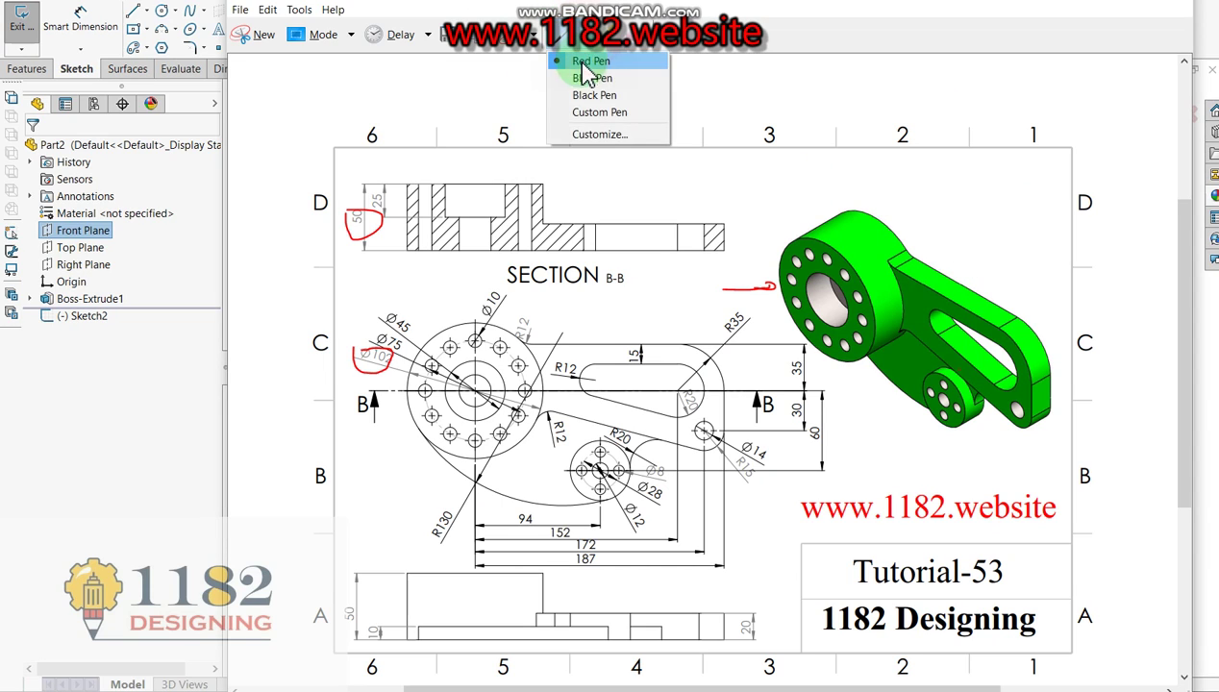
left_click(580, 77)
left_click_drag(986, 231, 955, 282)
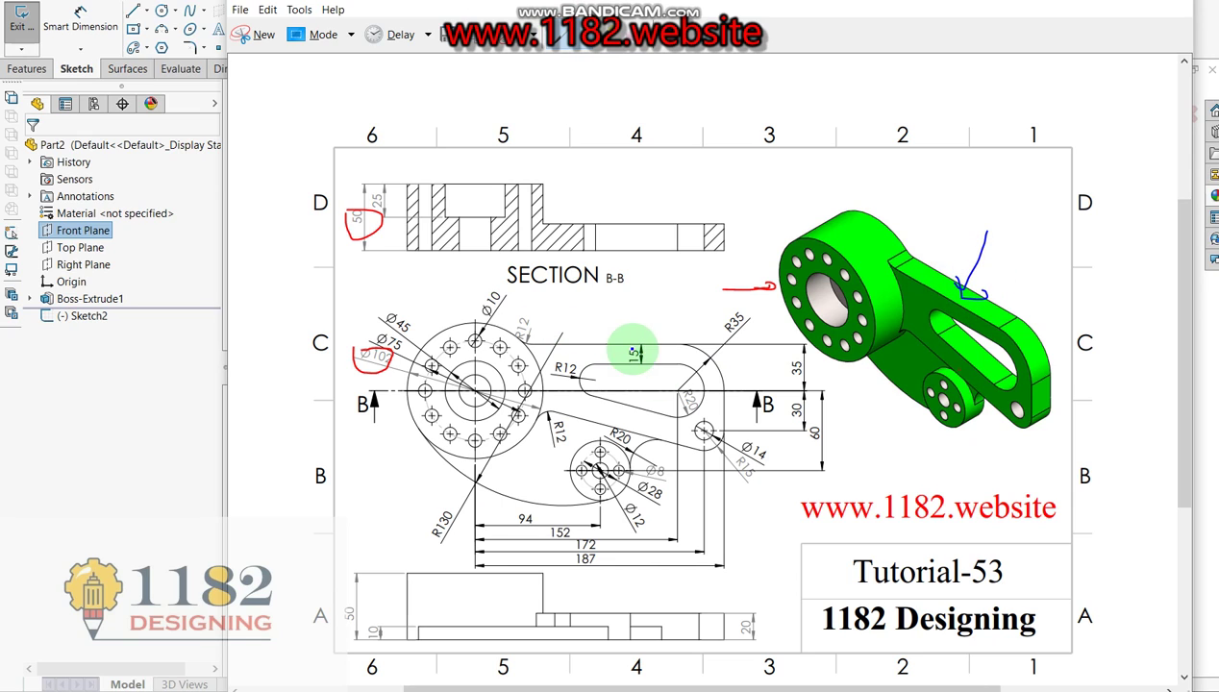
left_click_drag(723, 309, 760, 314)
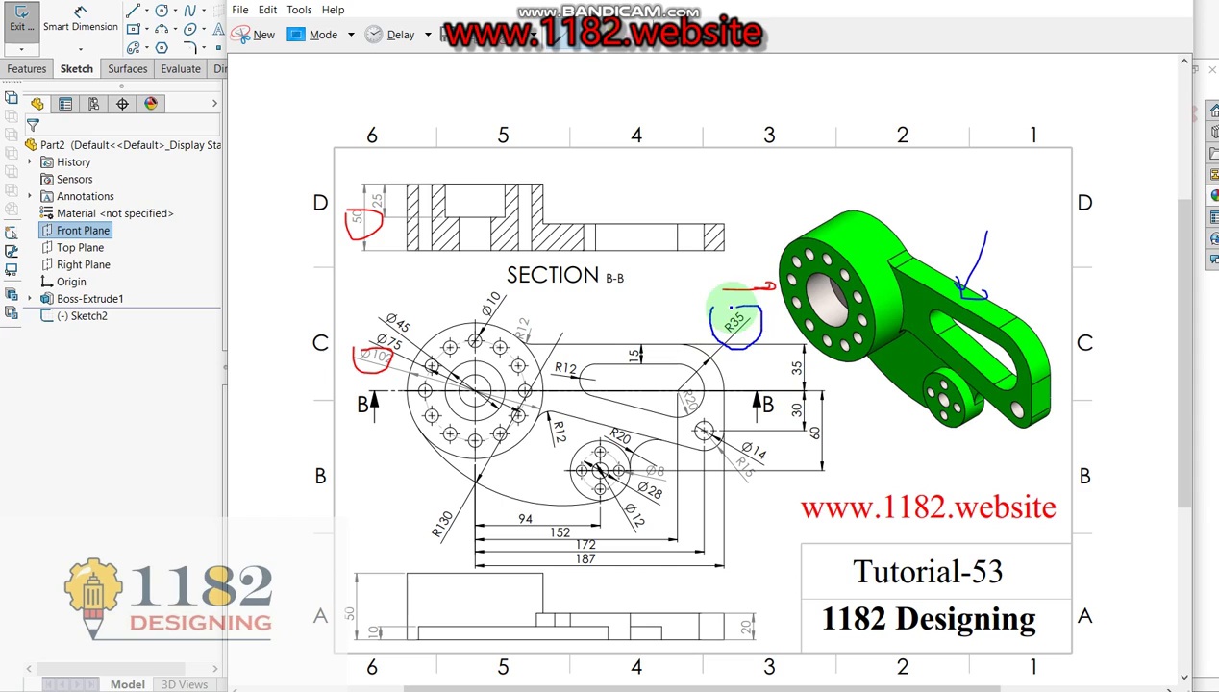
left_click_drag(793, 354, 805, 357)
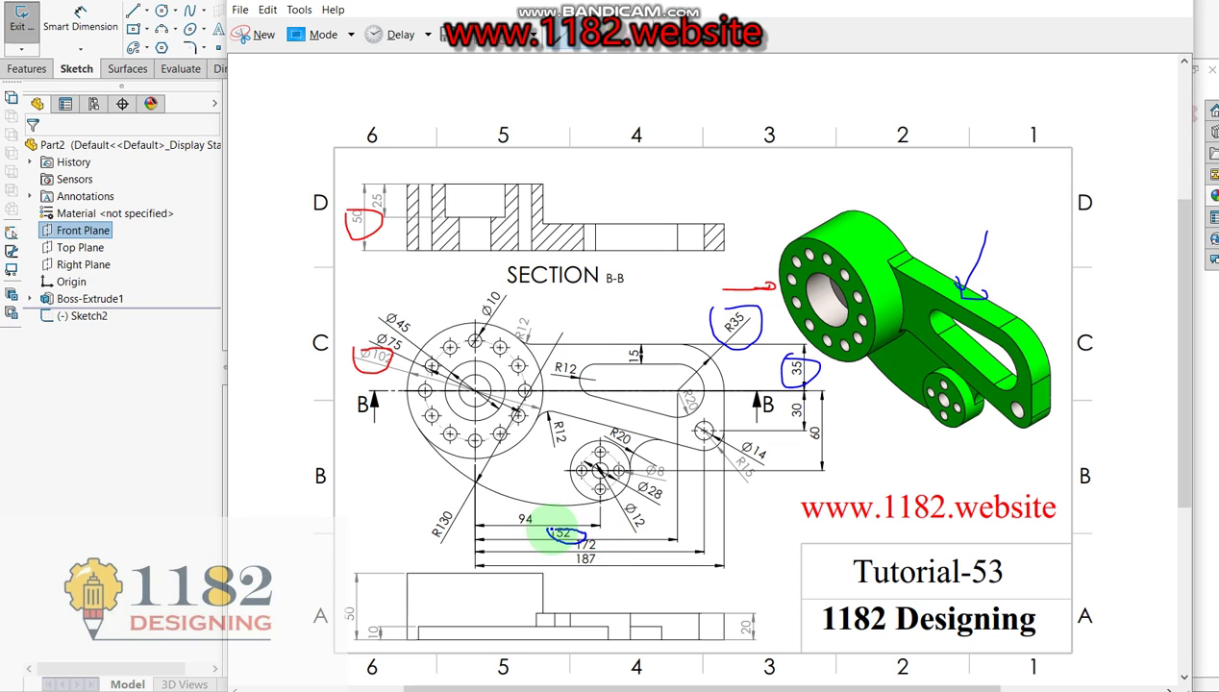
left_click(108, 471)
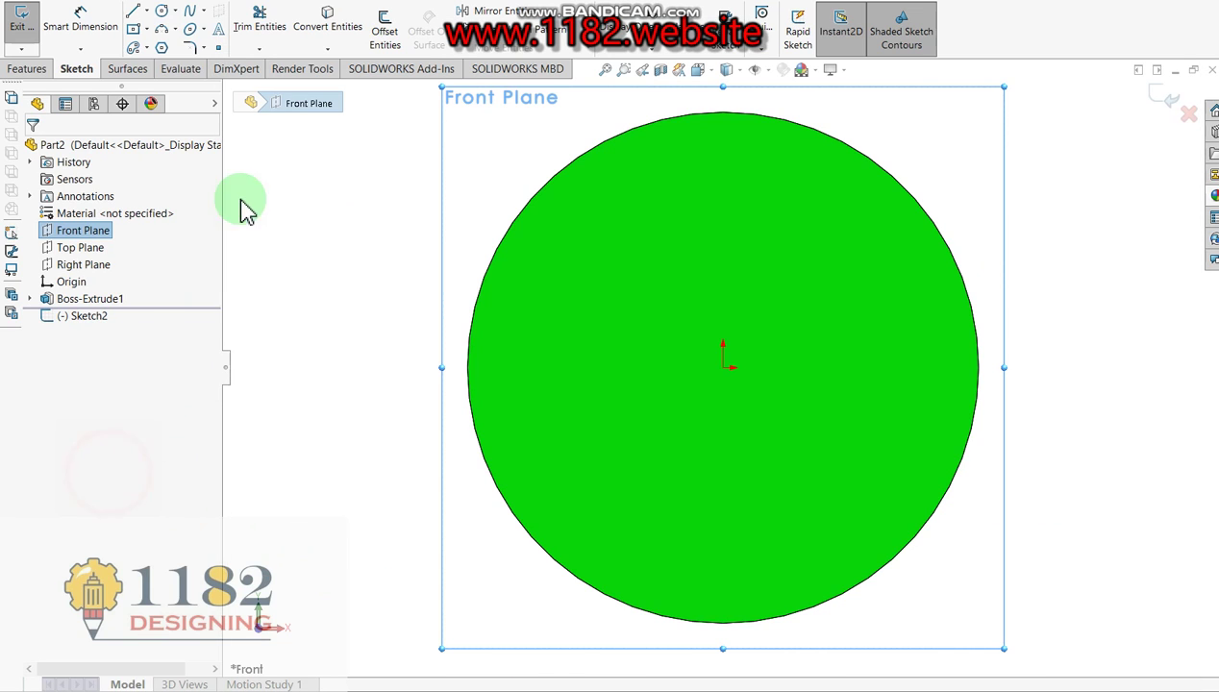
- Draw a horizontal line from inside the upper disc out to its right
key("z")
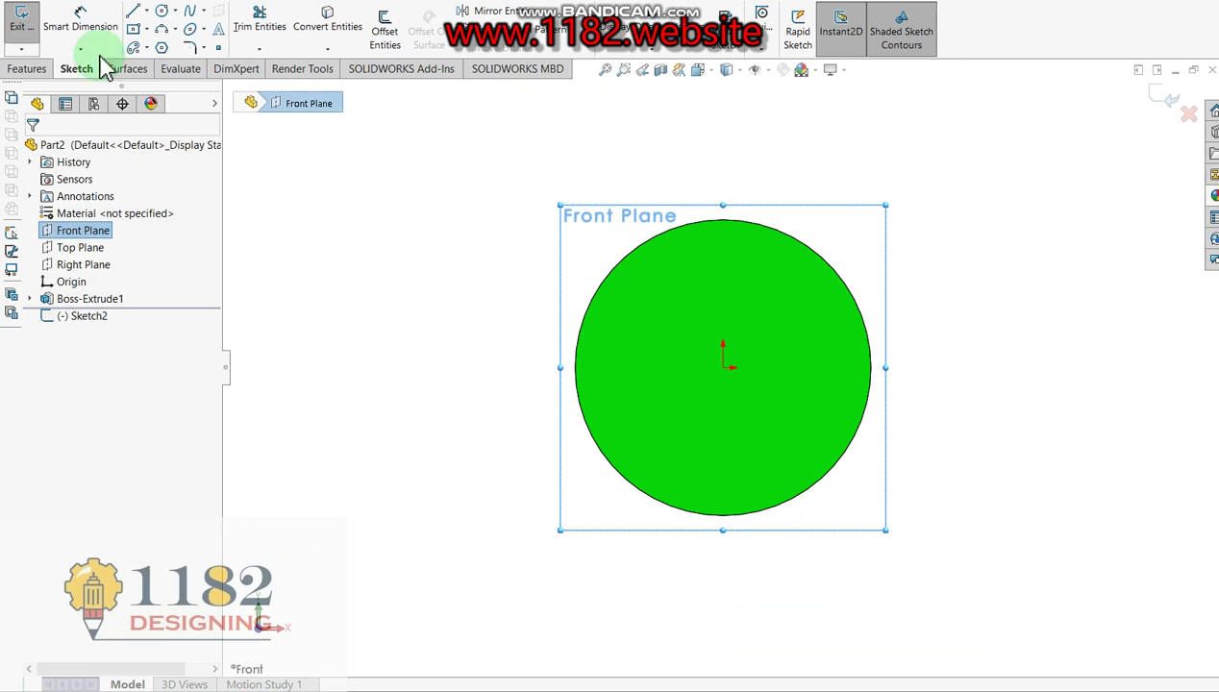
left_click(134, 11)
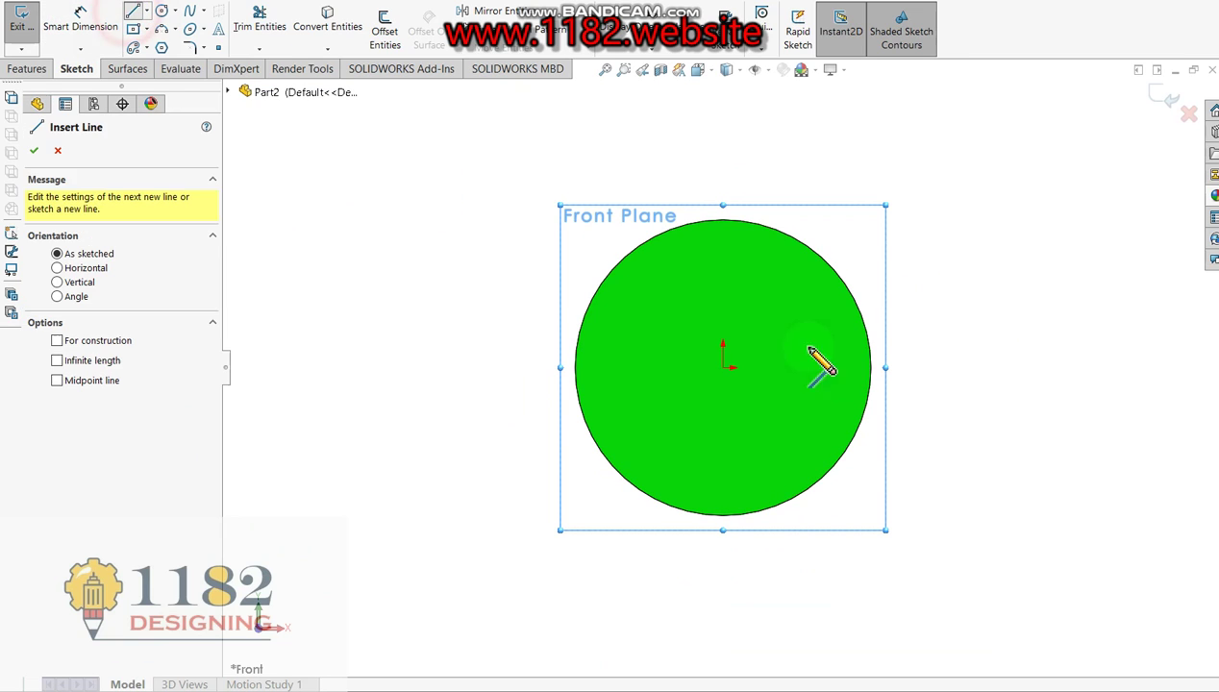
scroll(962, 346, "up", 3)
scroll(1066, 312, "down", 2)
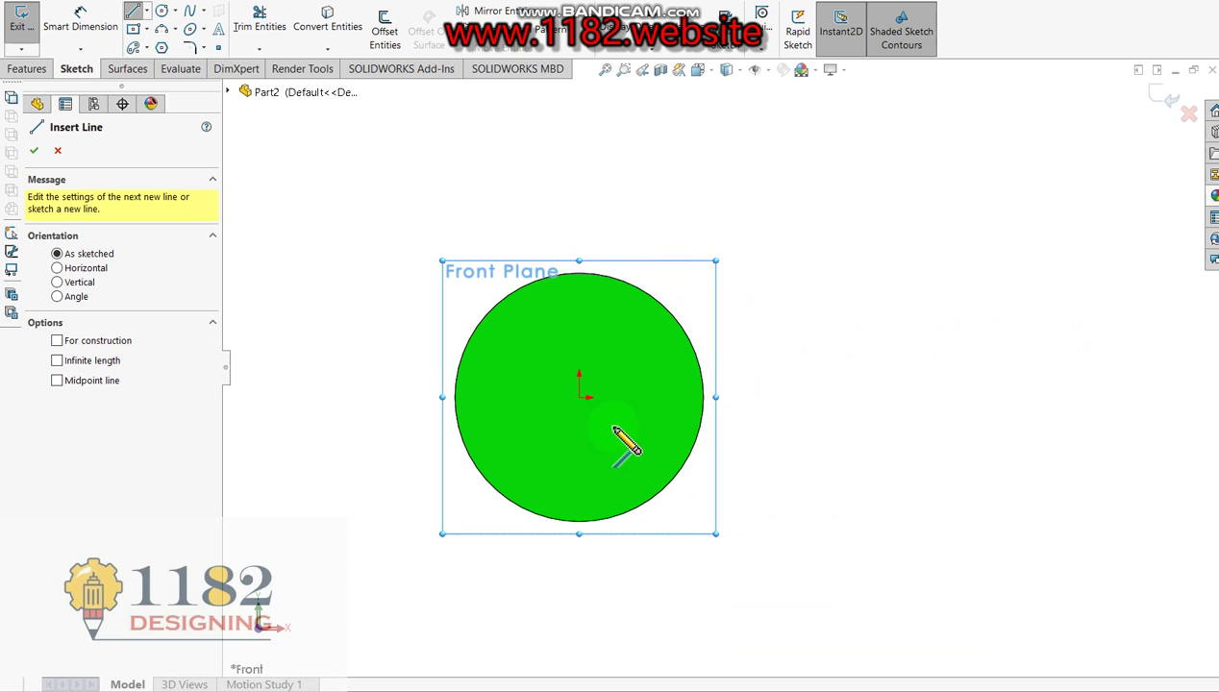
left_click(629, 322)
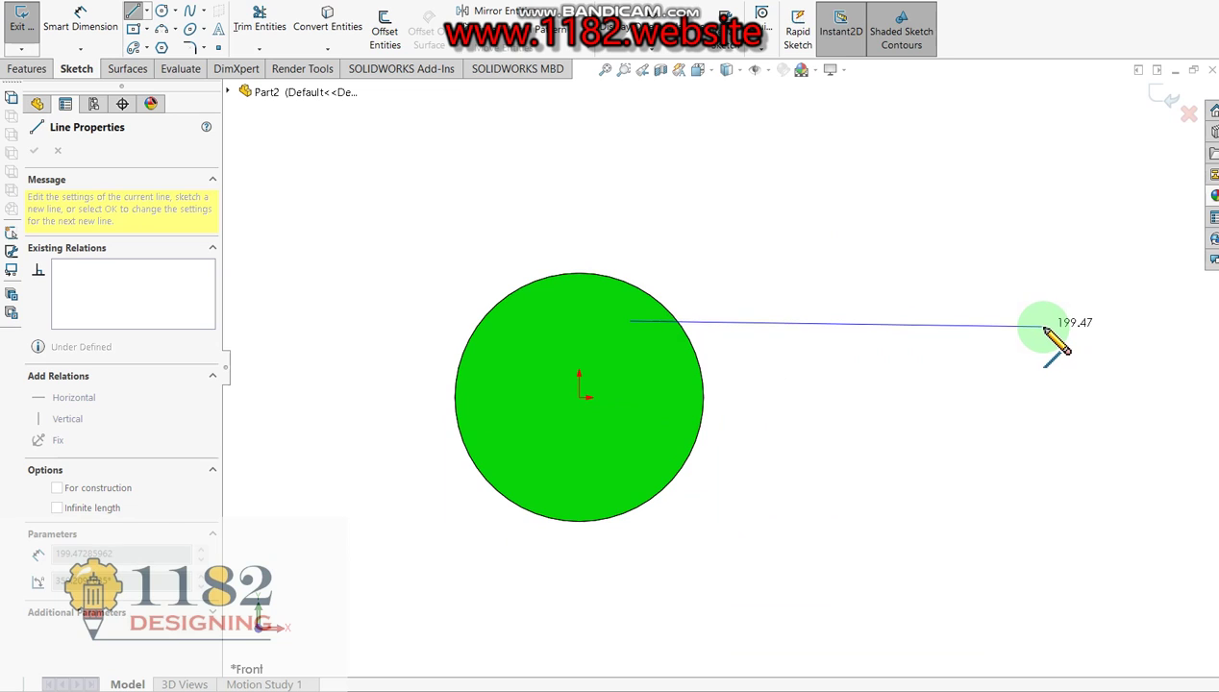
left_click(1048, 323)
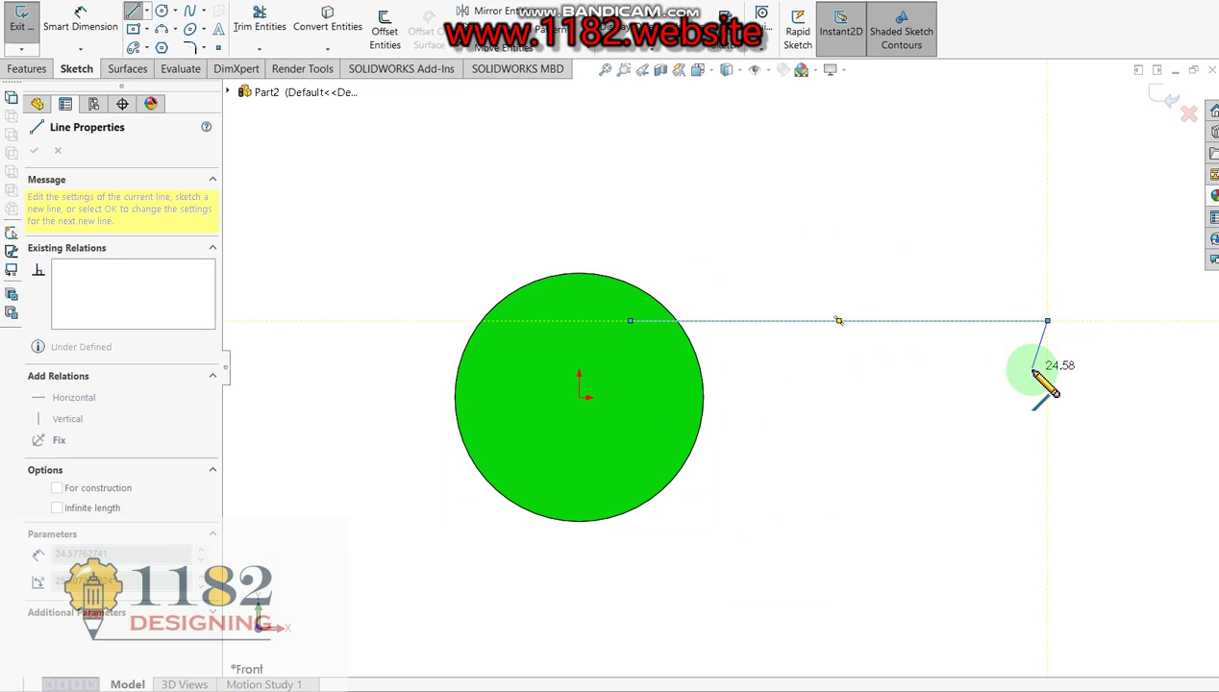
key("Escape")
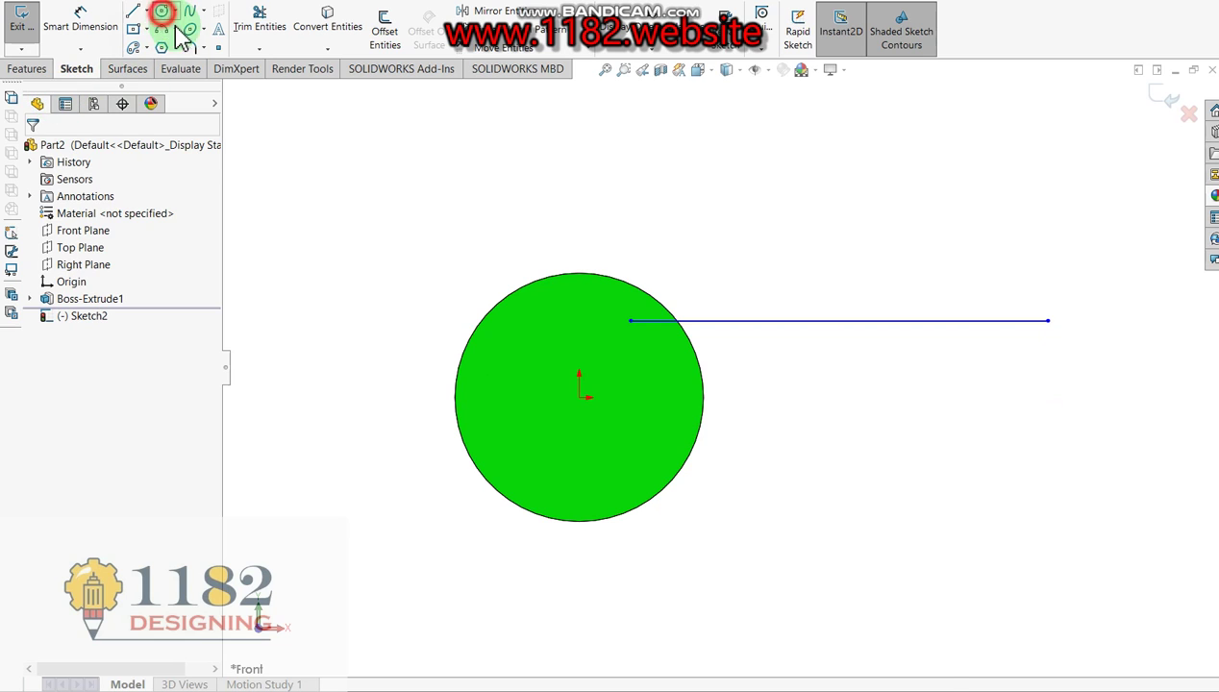
- Draw a small circle to the lower right of the hub and bring up the reference drawing
left_click_drag(1030, 512, 1033, 545)
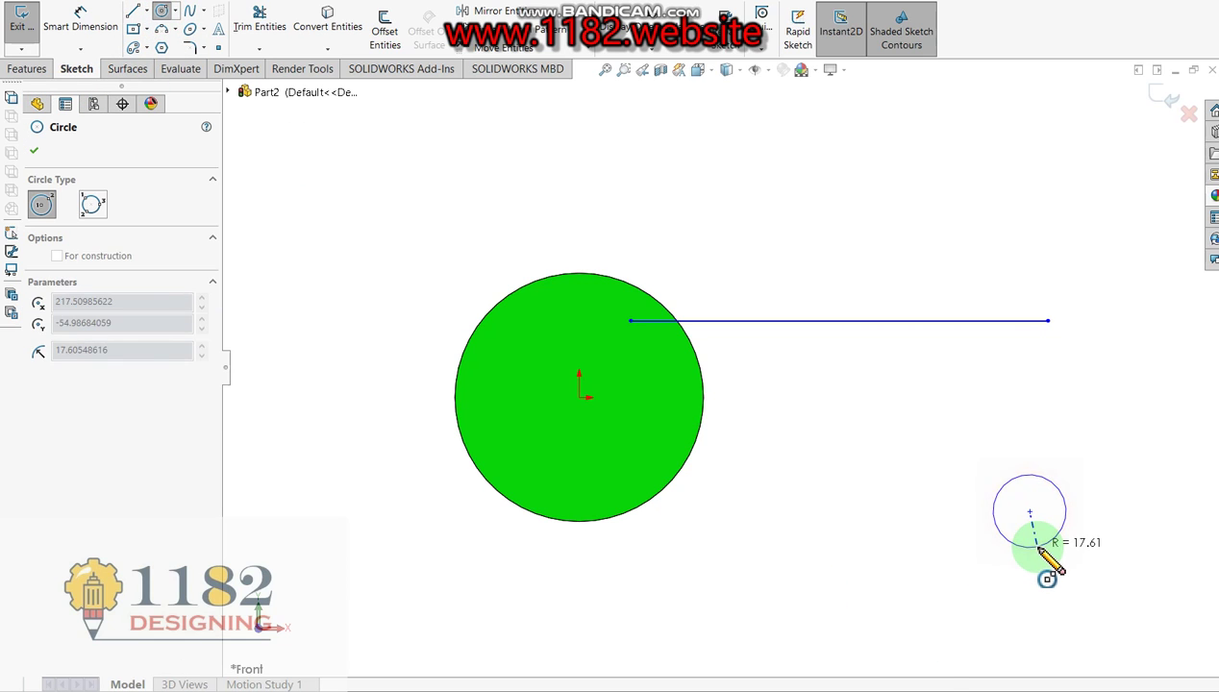
left_click(96, 48)
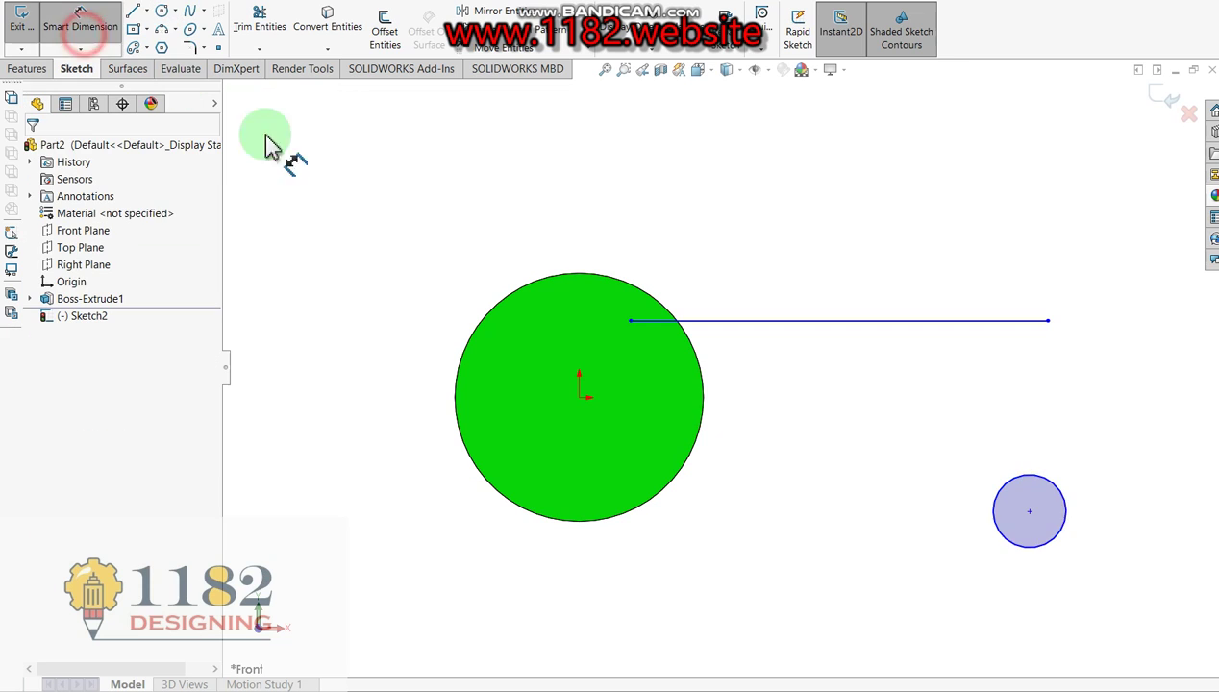
key("alt+Tab")
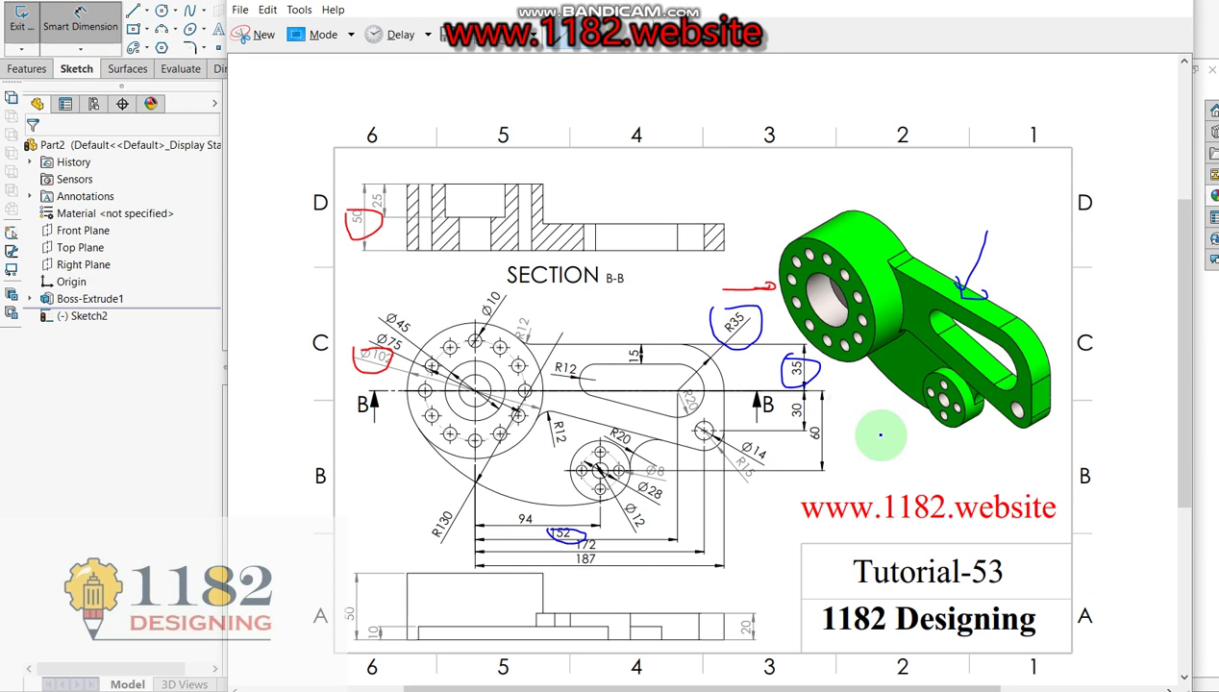
- Dimension the small circle Ø30 with its centre 30 mm below the origin
left_click_drag(774, 384, 784, 366)
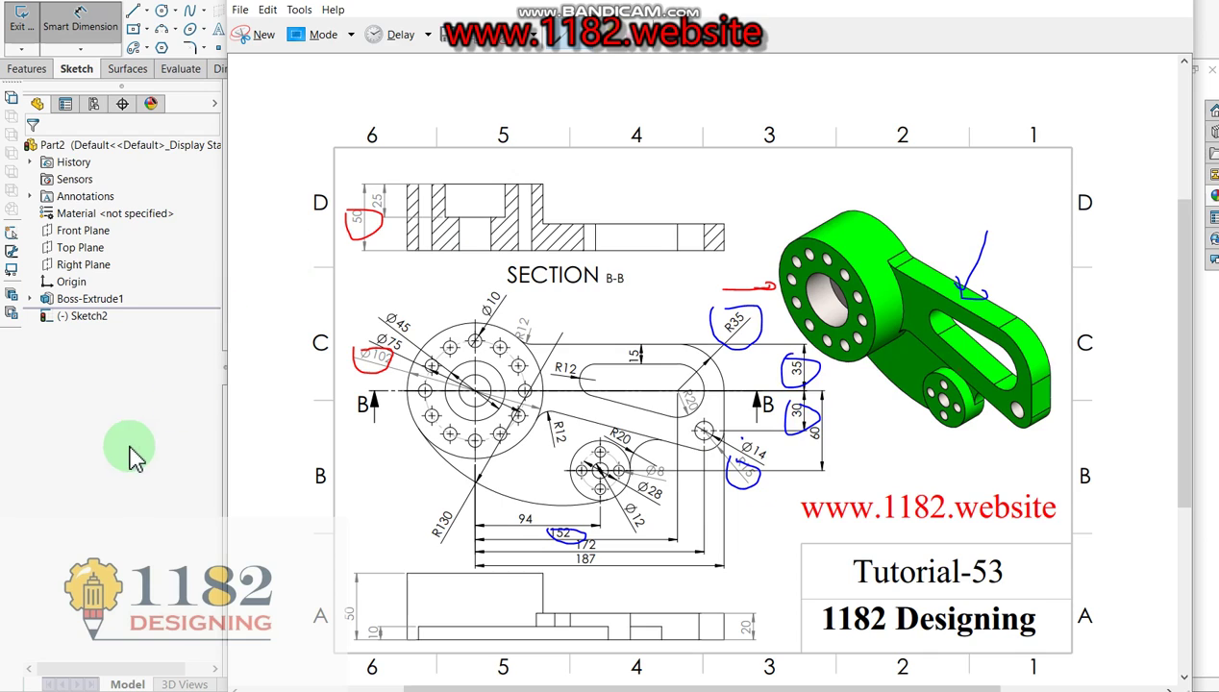
left_click(1055, 556)
left_click(1120, 567)
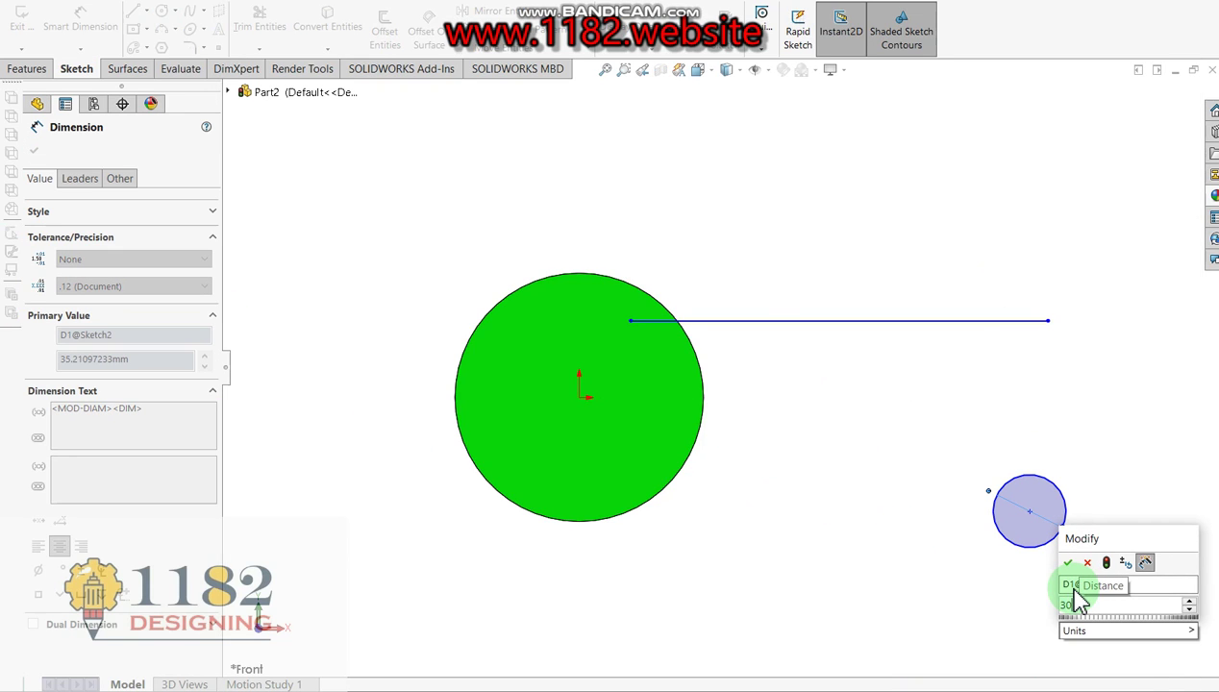
key("Return")
left_click(1031, 512)
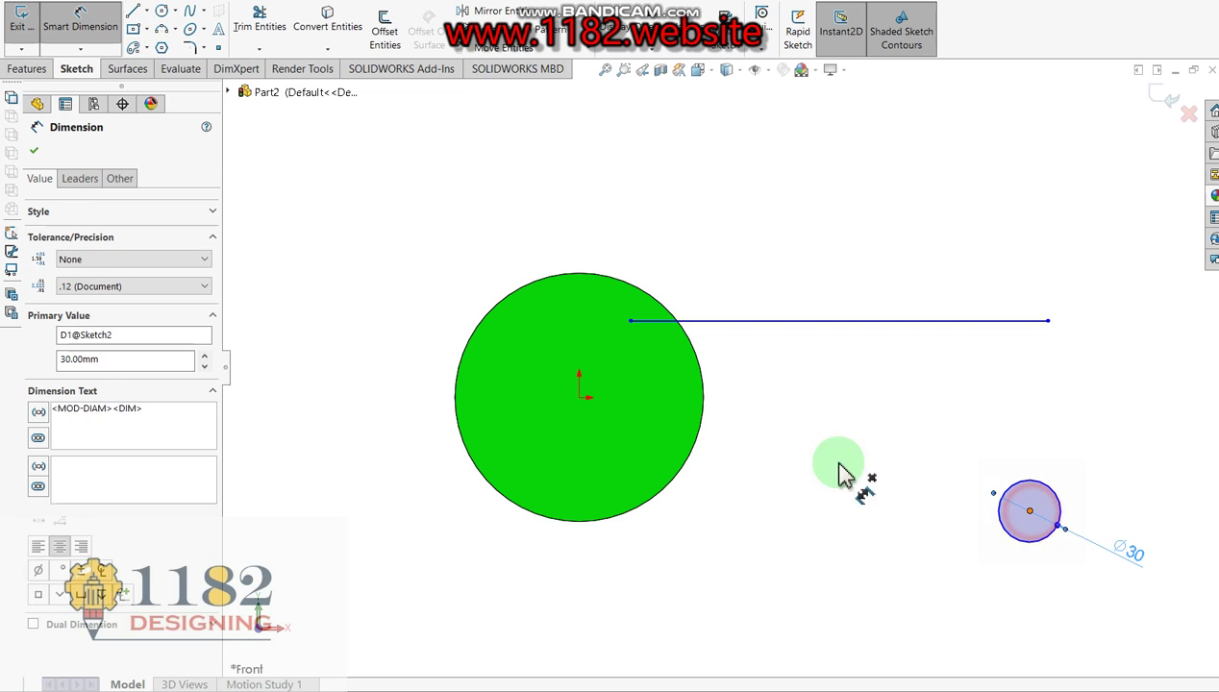
left_click(581, 398)
left_click(1106, 427)
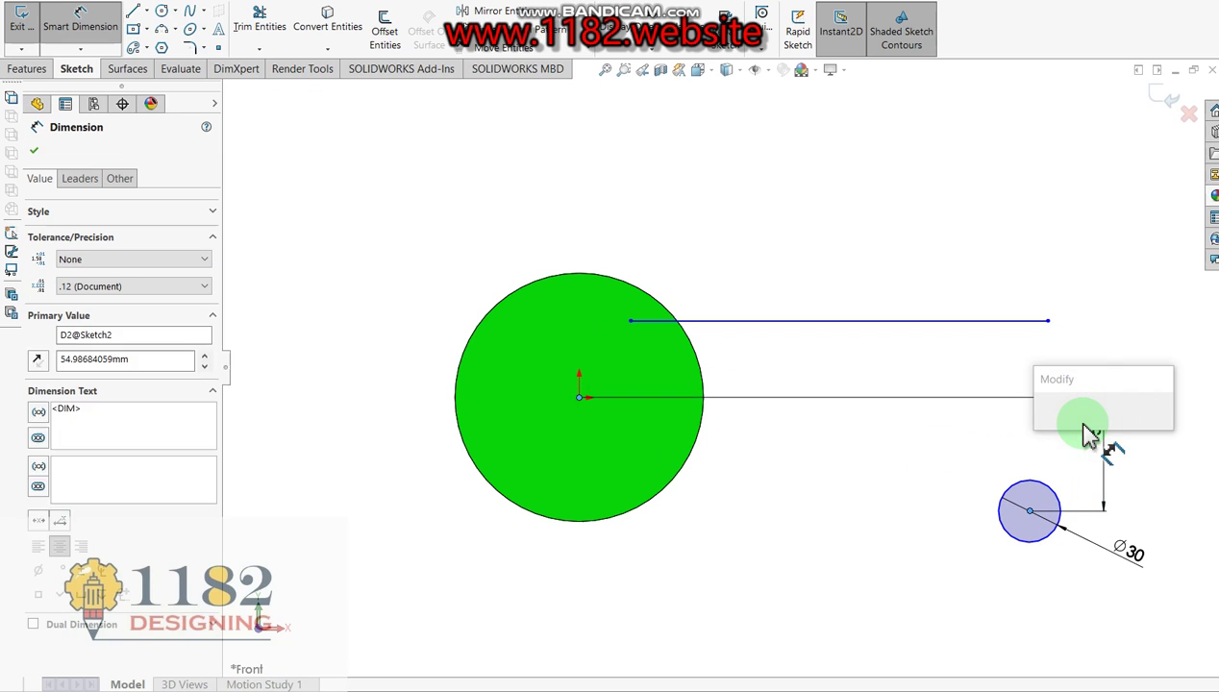
type("30")
key("Return")
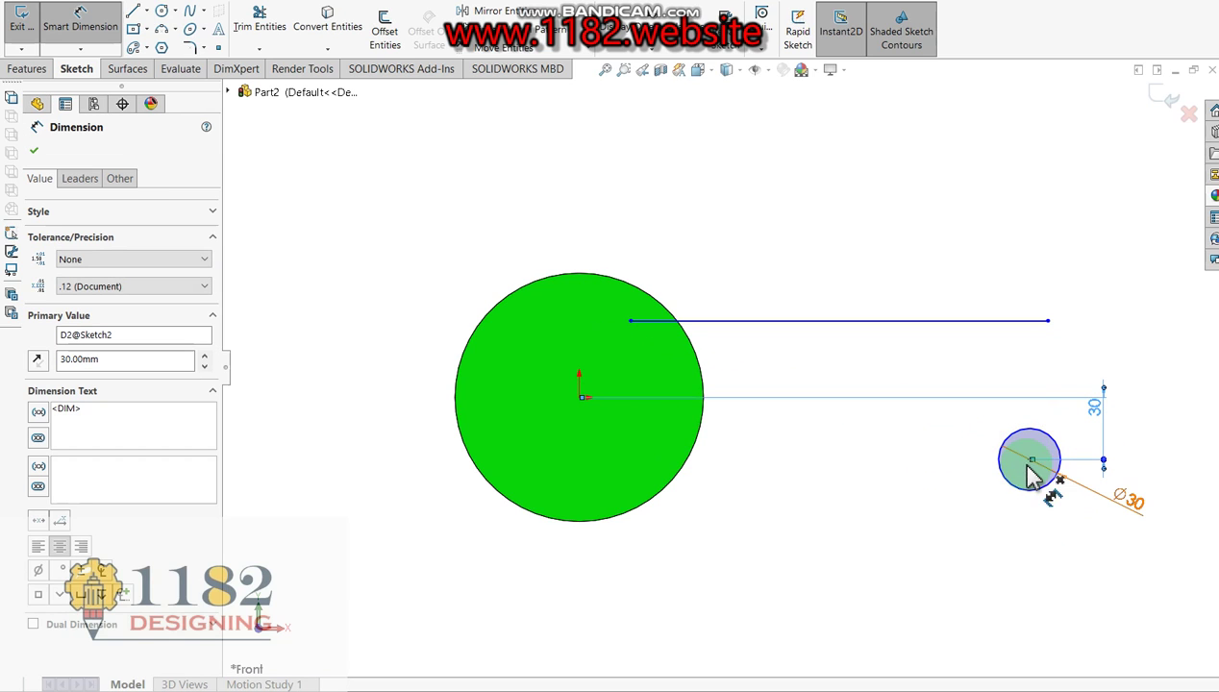
- Set the small circle's horizontal distance from the origin to 172 mm
left_click(1030, 461)
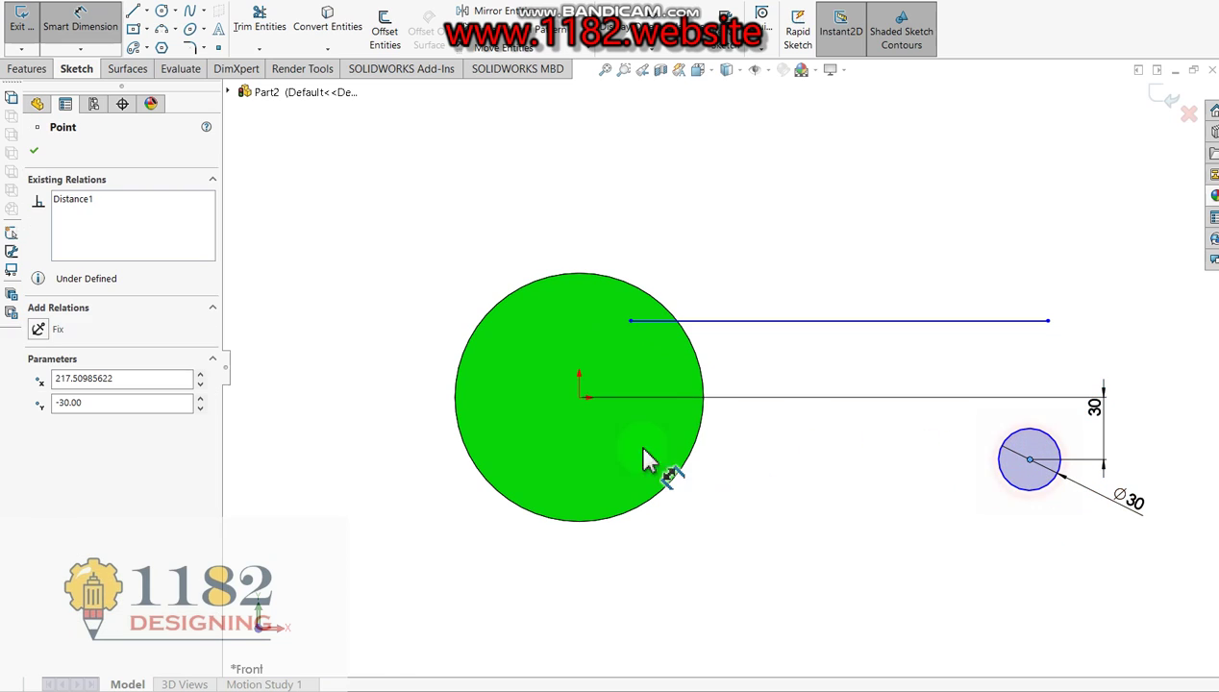
left_click(580, 400)
left_click(720, 603)
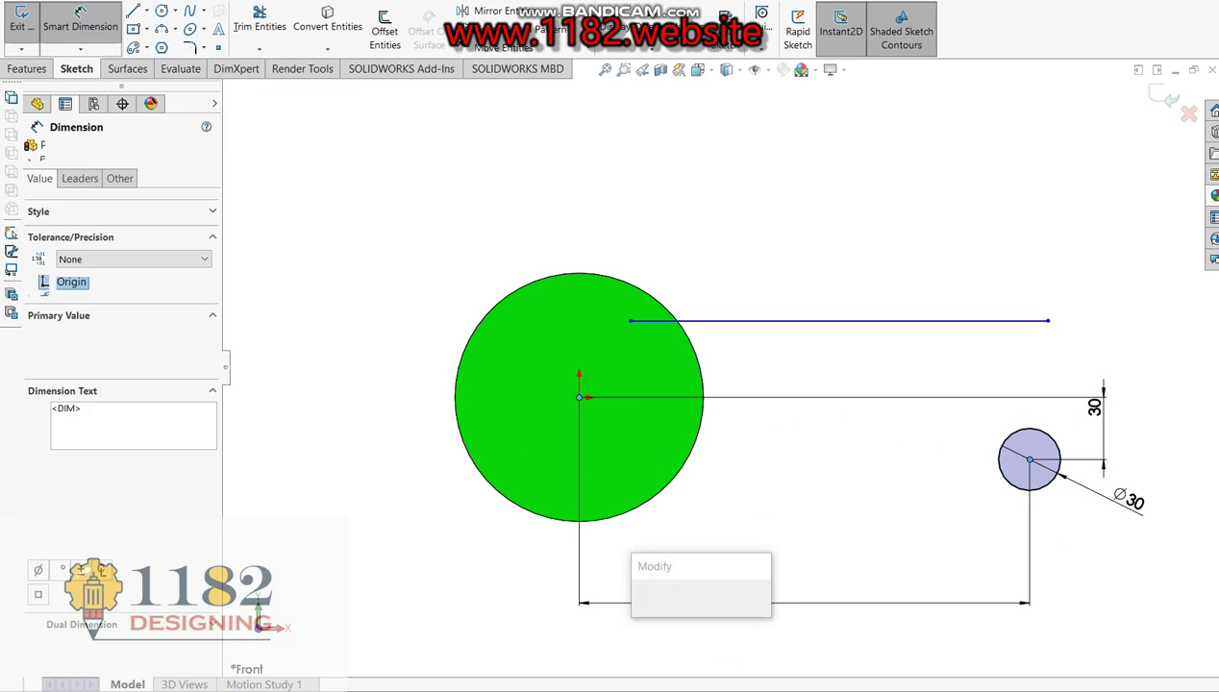
key("alt+Tab")
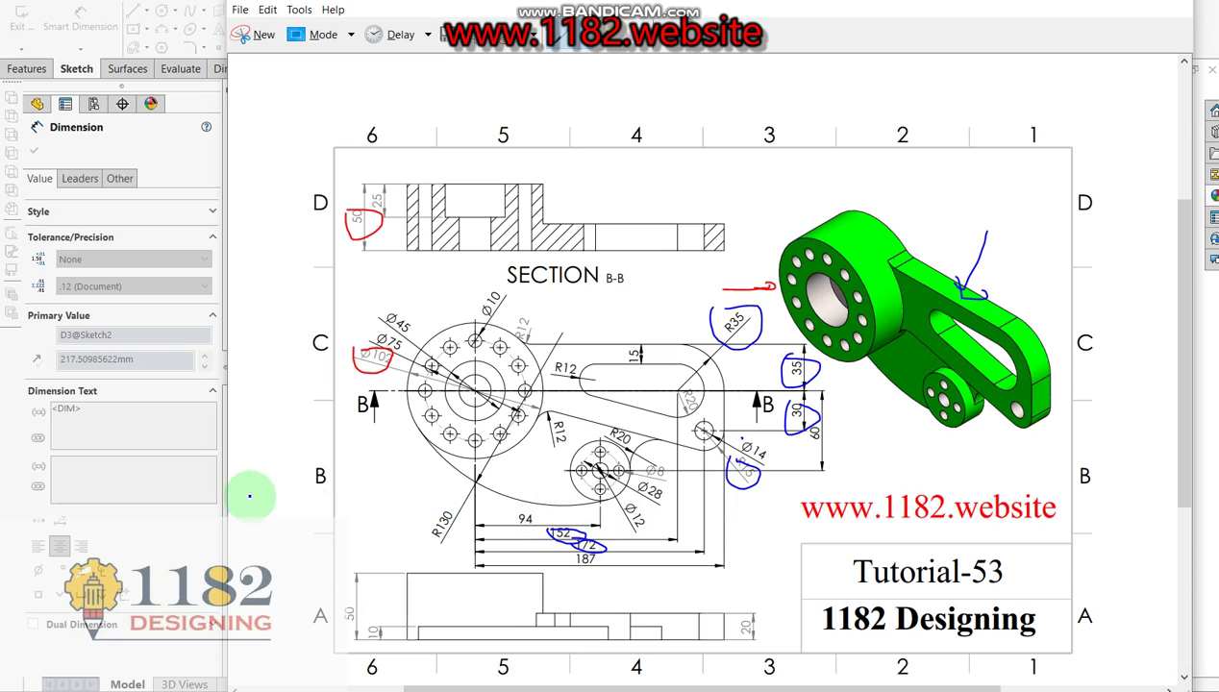
left_click(183, 529)
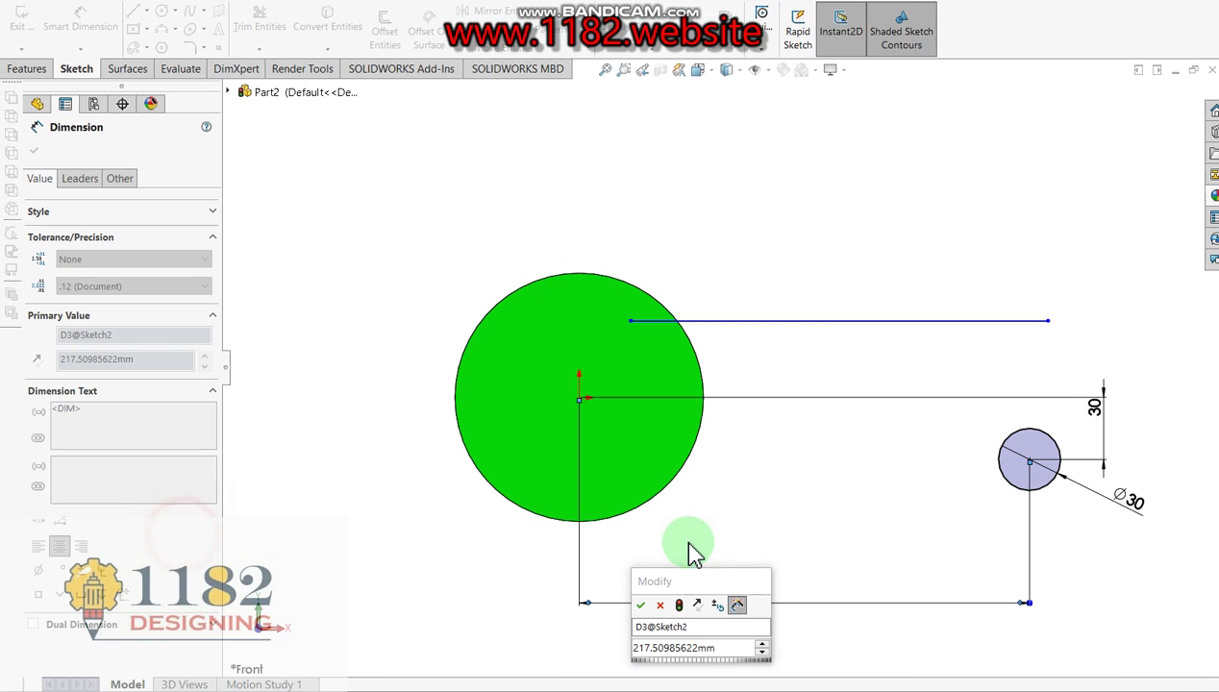
left_click(712, 652)
type("17332")
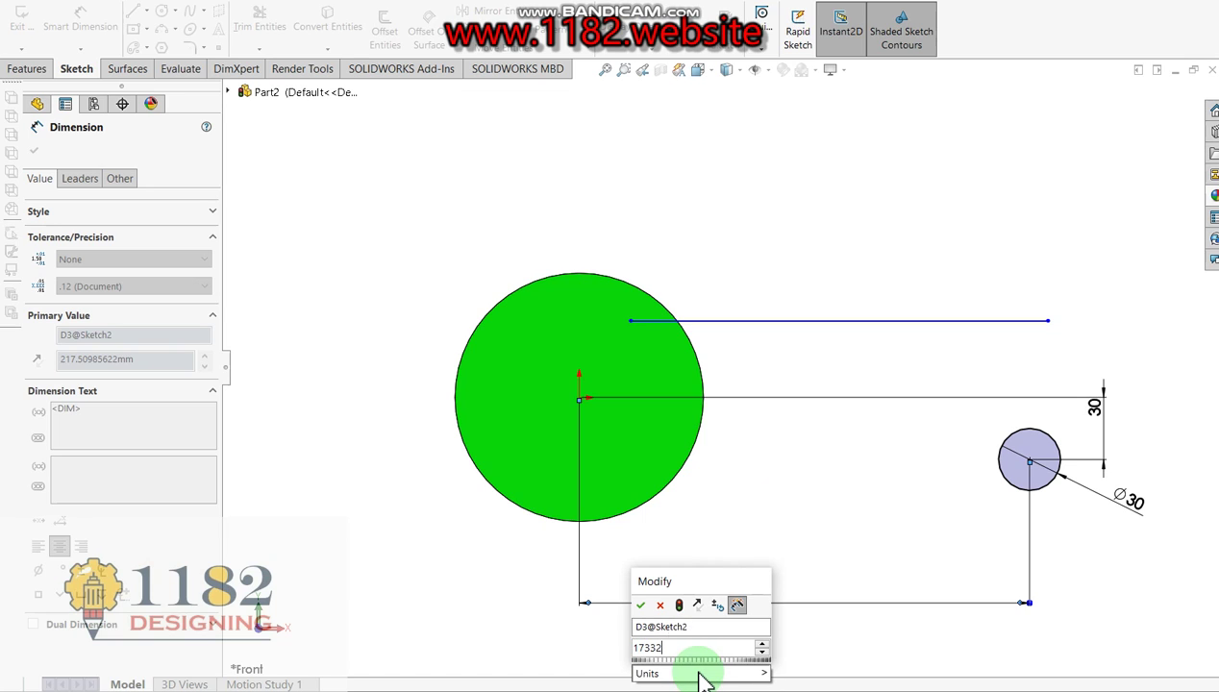
key("BackSpace")
key("BackSpace")
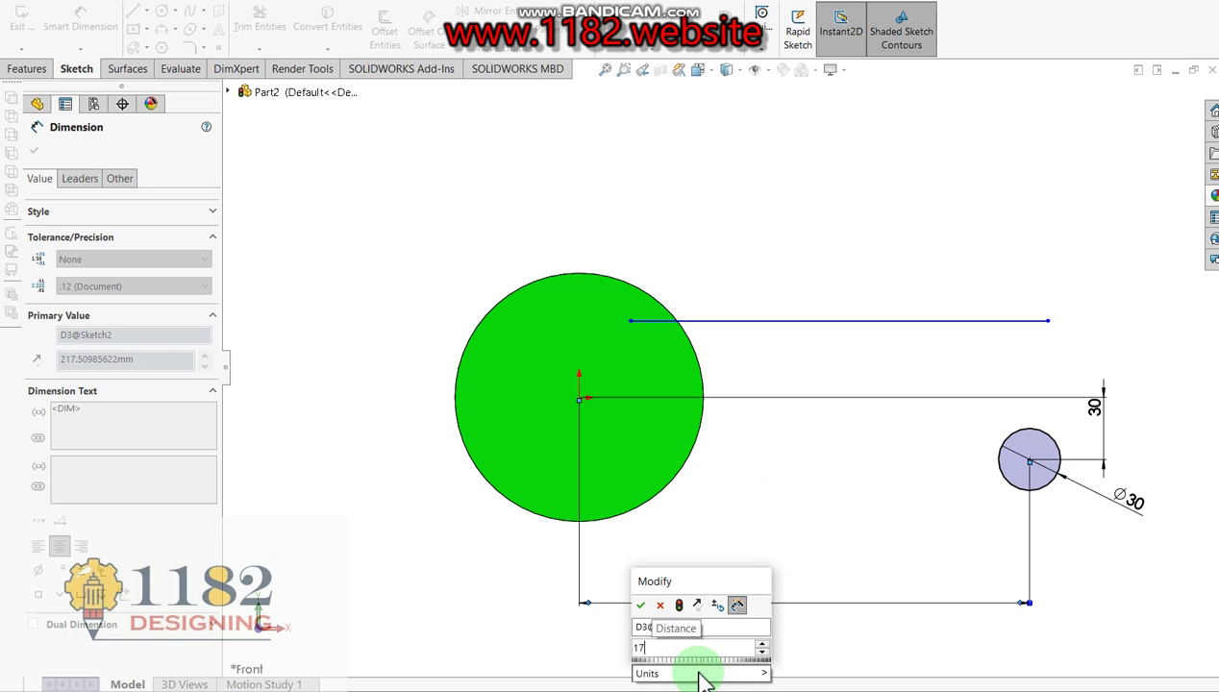
type("2")
key("Return")
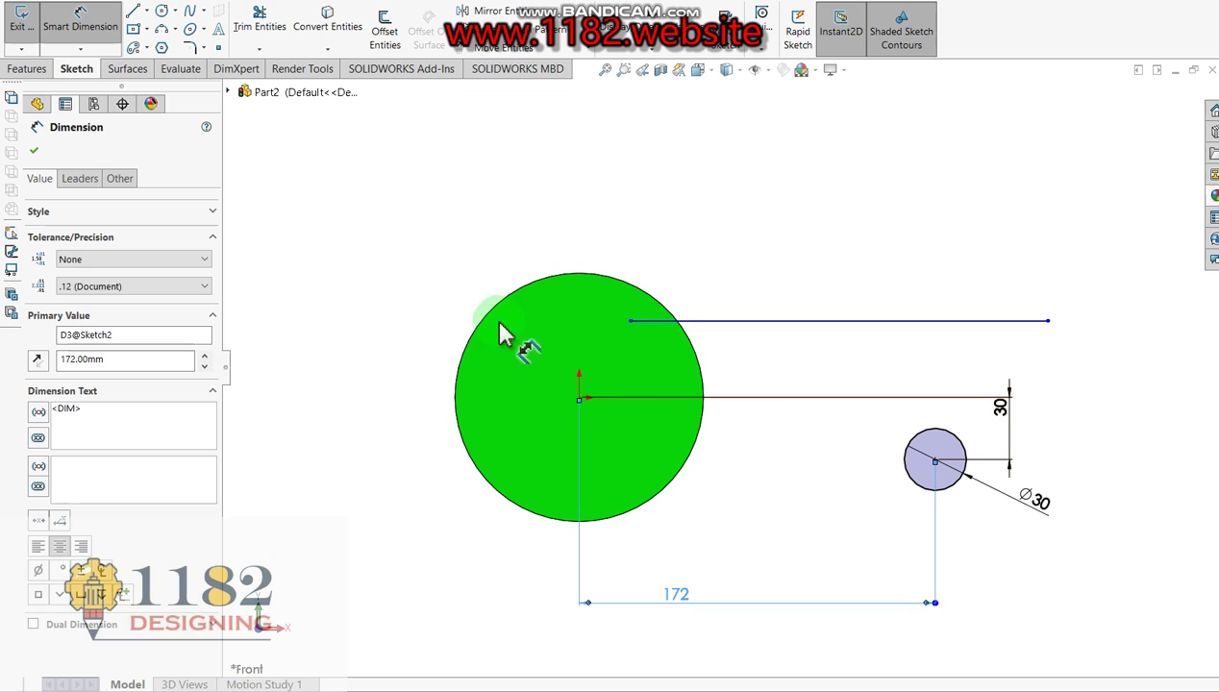
left_click(44, 152)
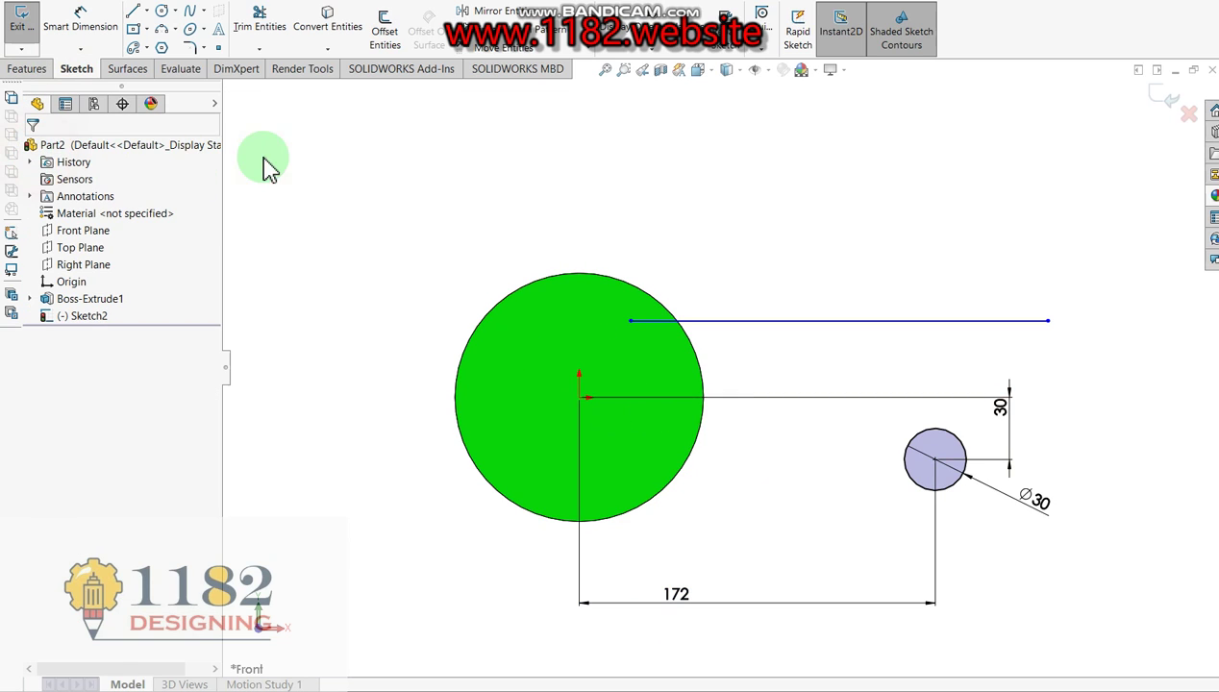
- Draw a circle level with the origin and dimension it Ø70
left_click(162, 10)
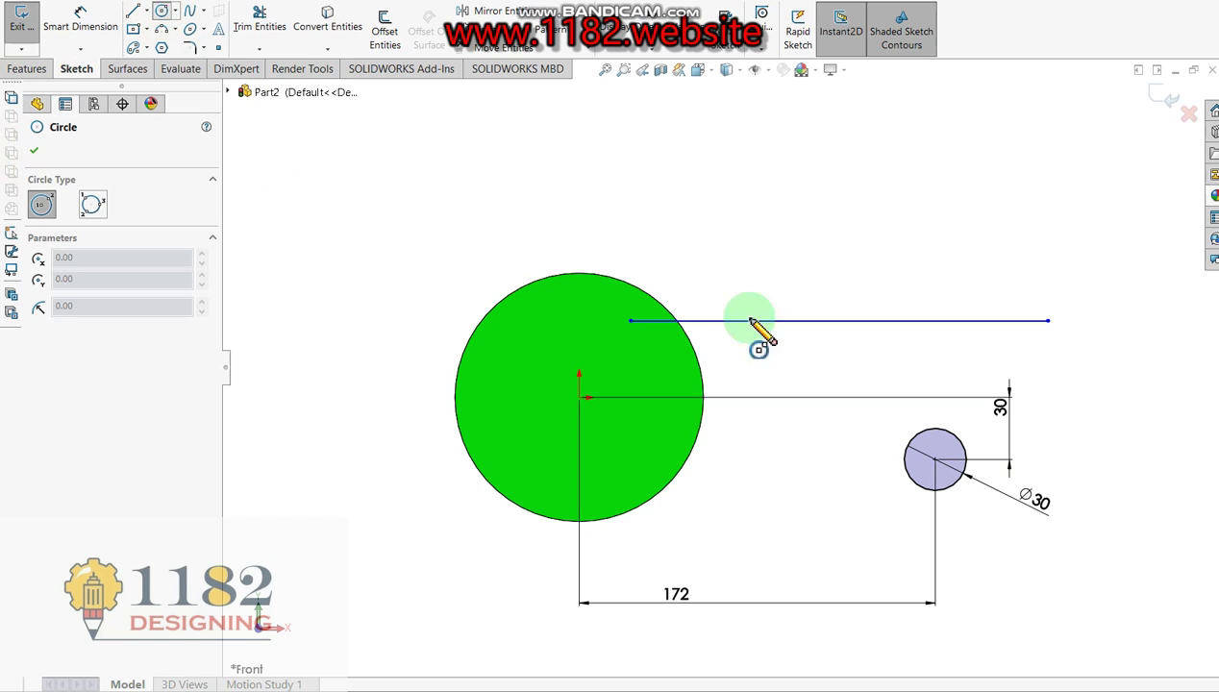
left_click(947, 396)
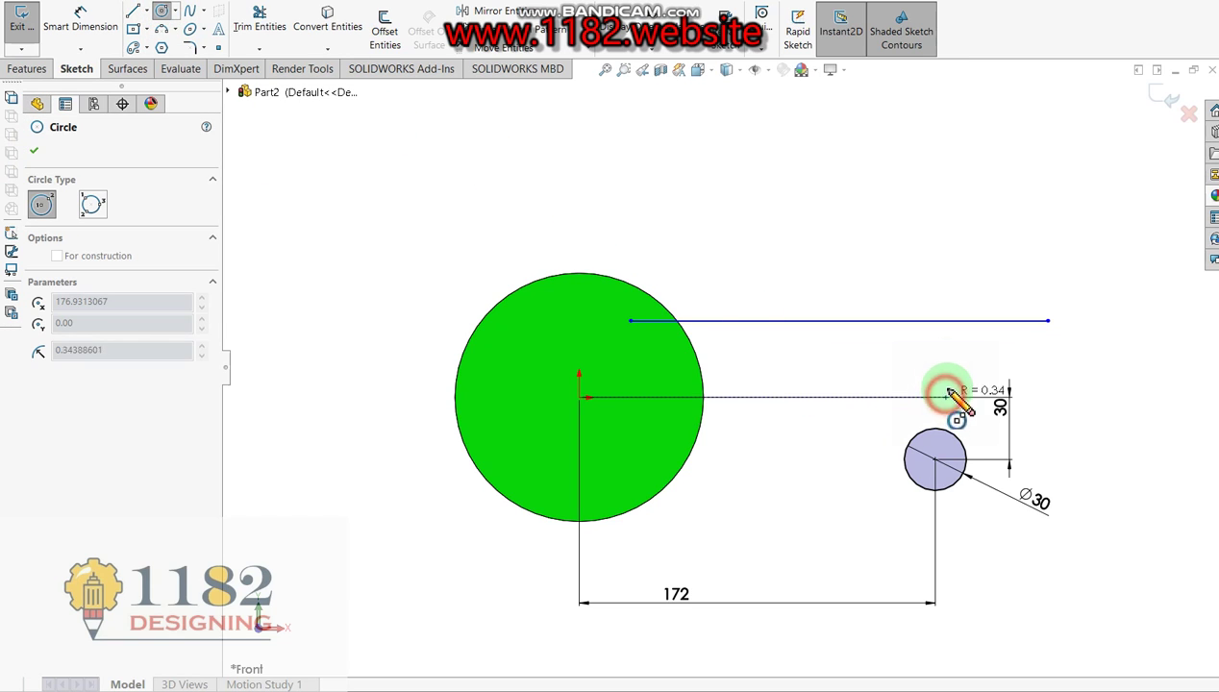
left_click(952, 342)
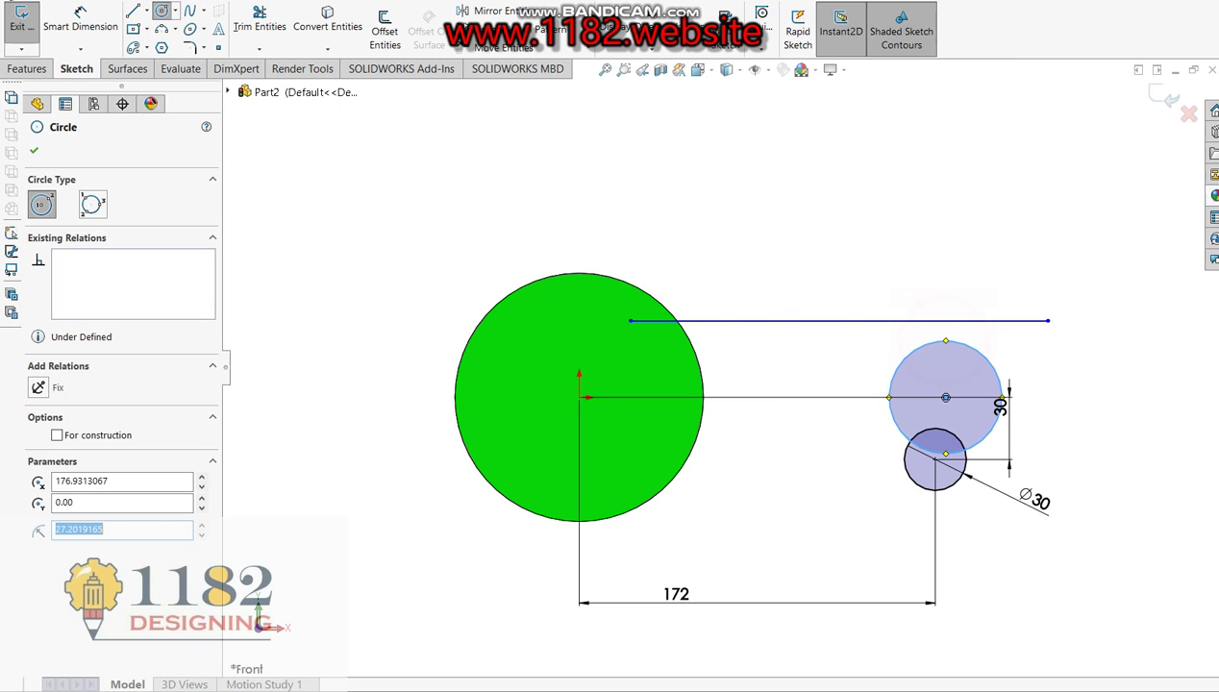
left_click(120, 37)
left_click(992, 358)
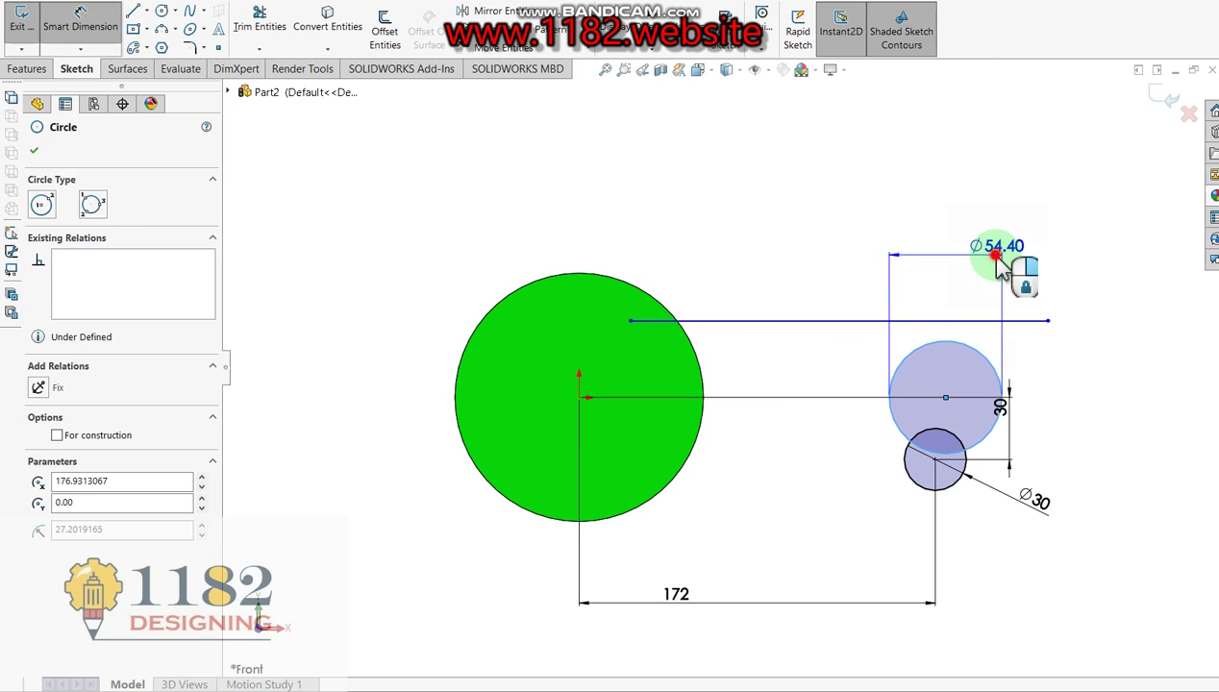
left_click(997, 268)
type("70.00mm")
left_click(1007, 258)
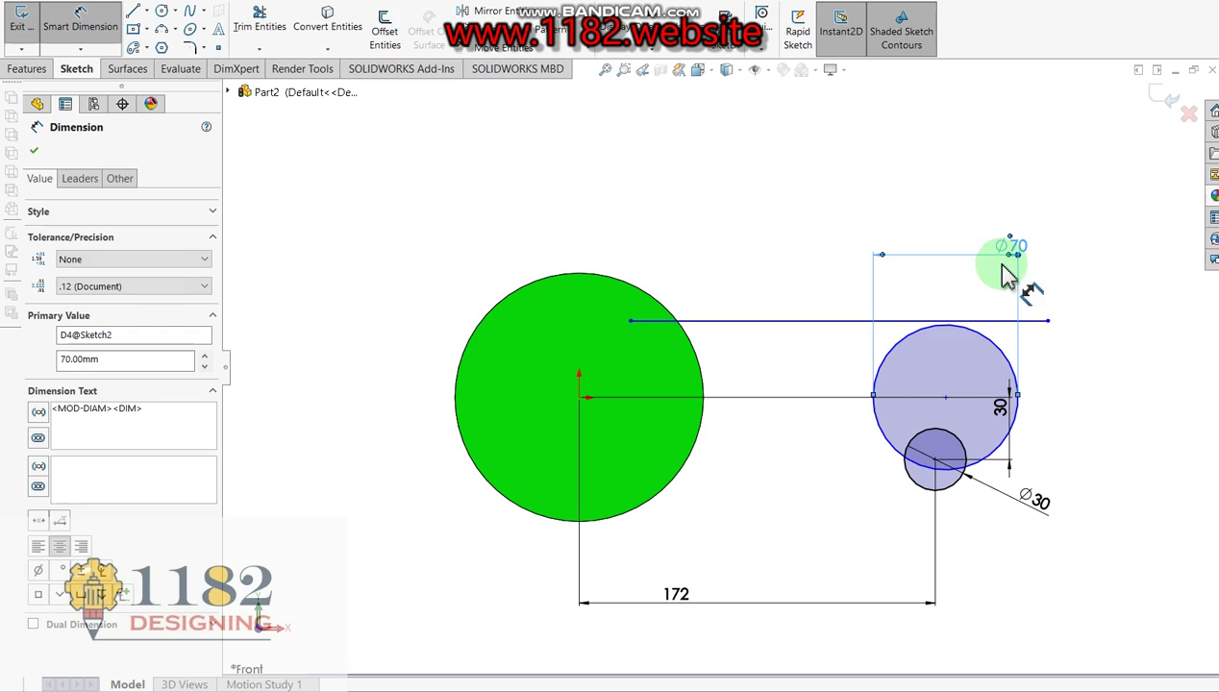
- Dimension the Ø70 circle's centre 152 mm right of the origin
left_click(944, 402)
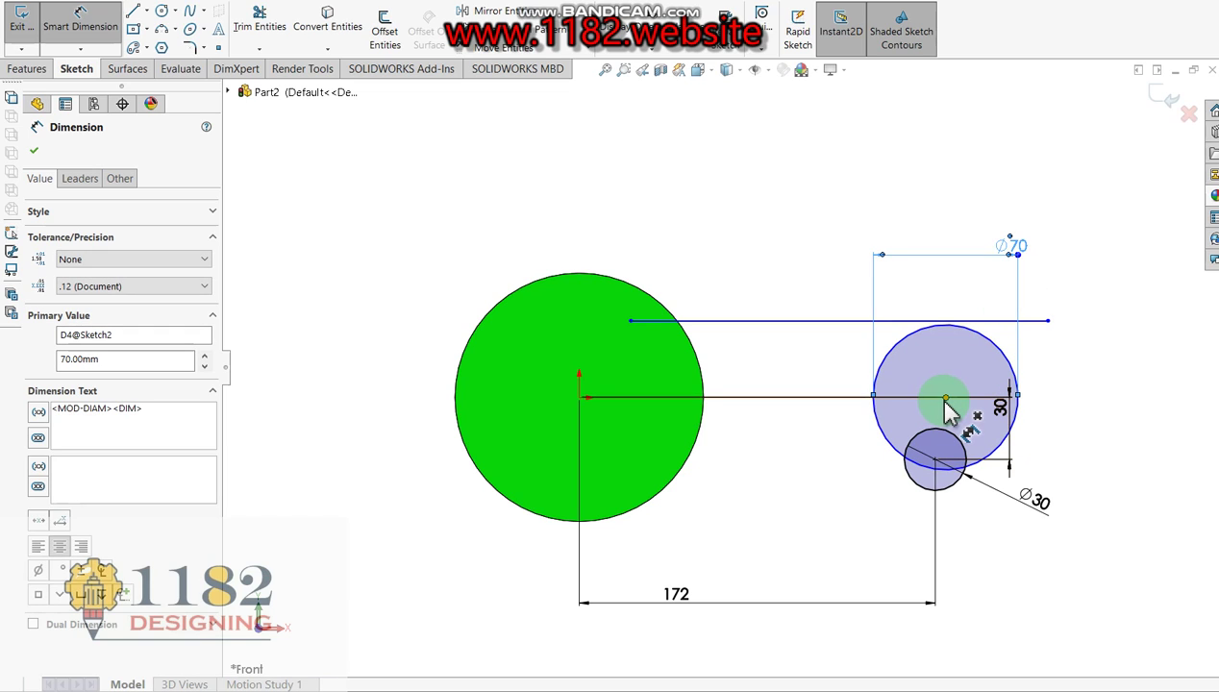
left_click(578, 391)
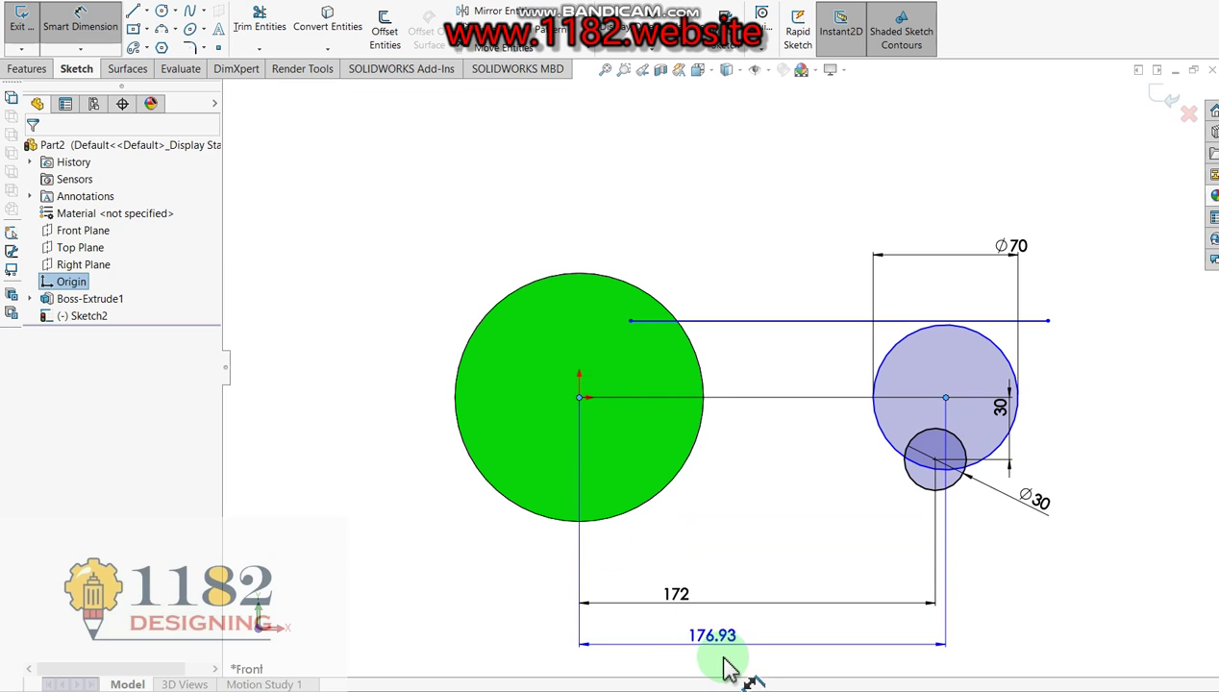
left_click(734, 649)
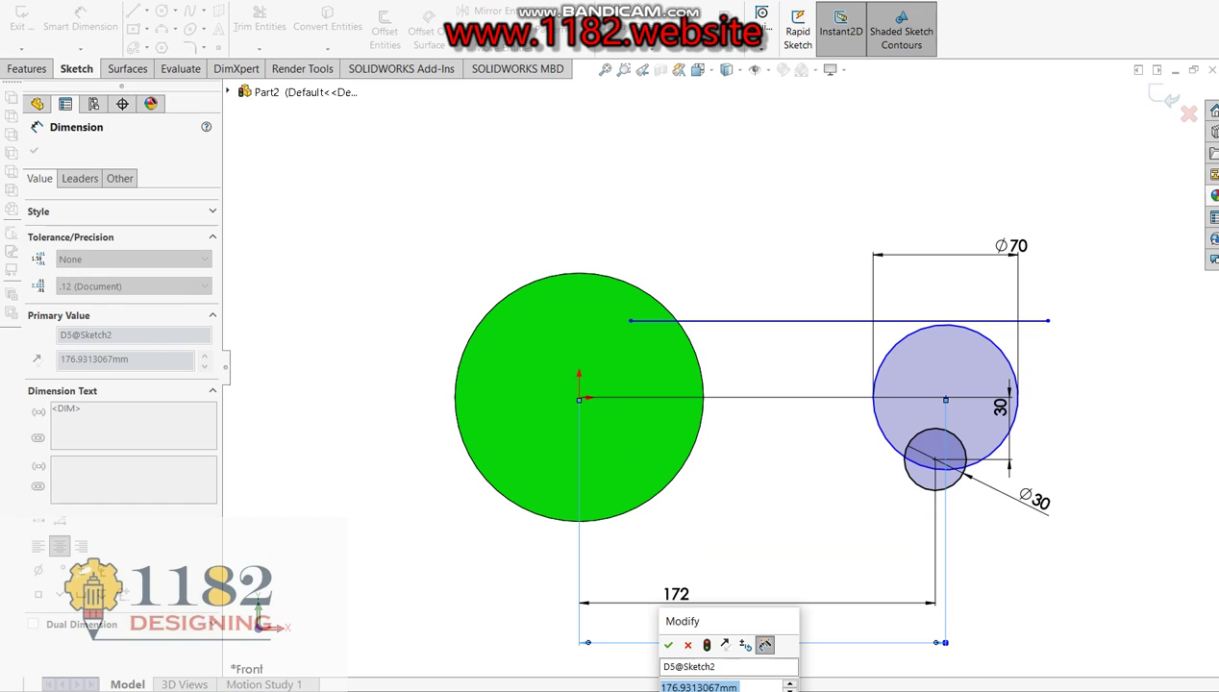
left_click(656, 273)
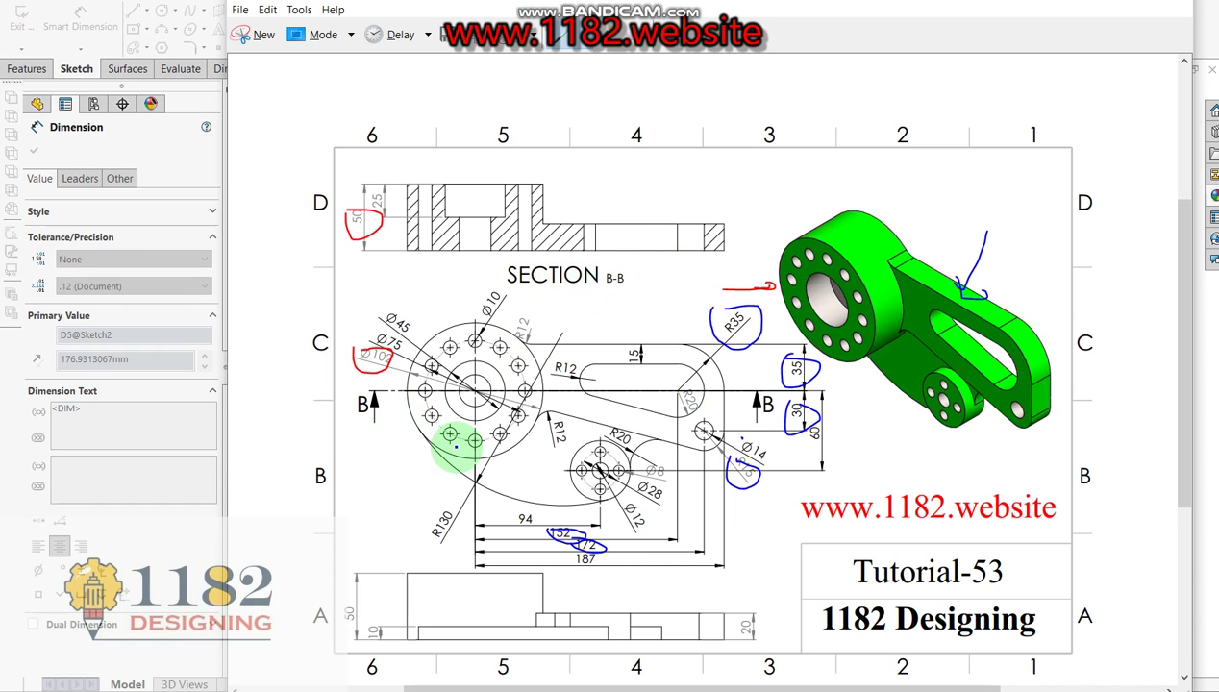
left_click(187, 577)
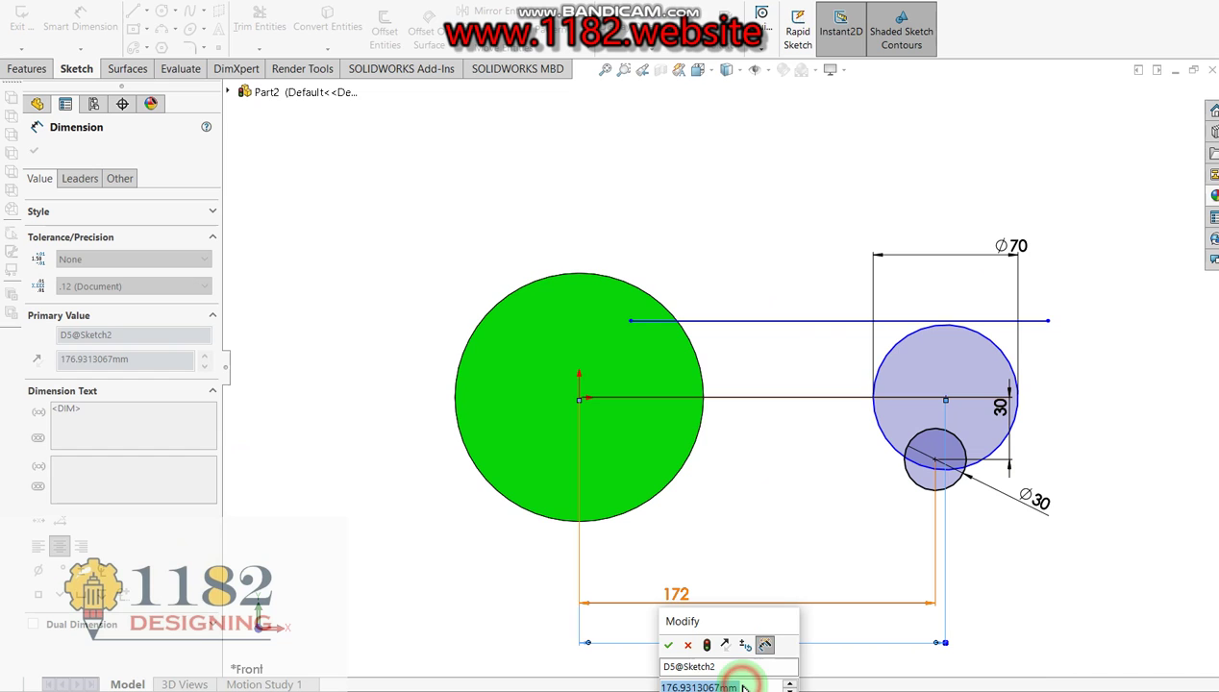
type("152")
key("Return")
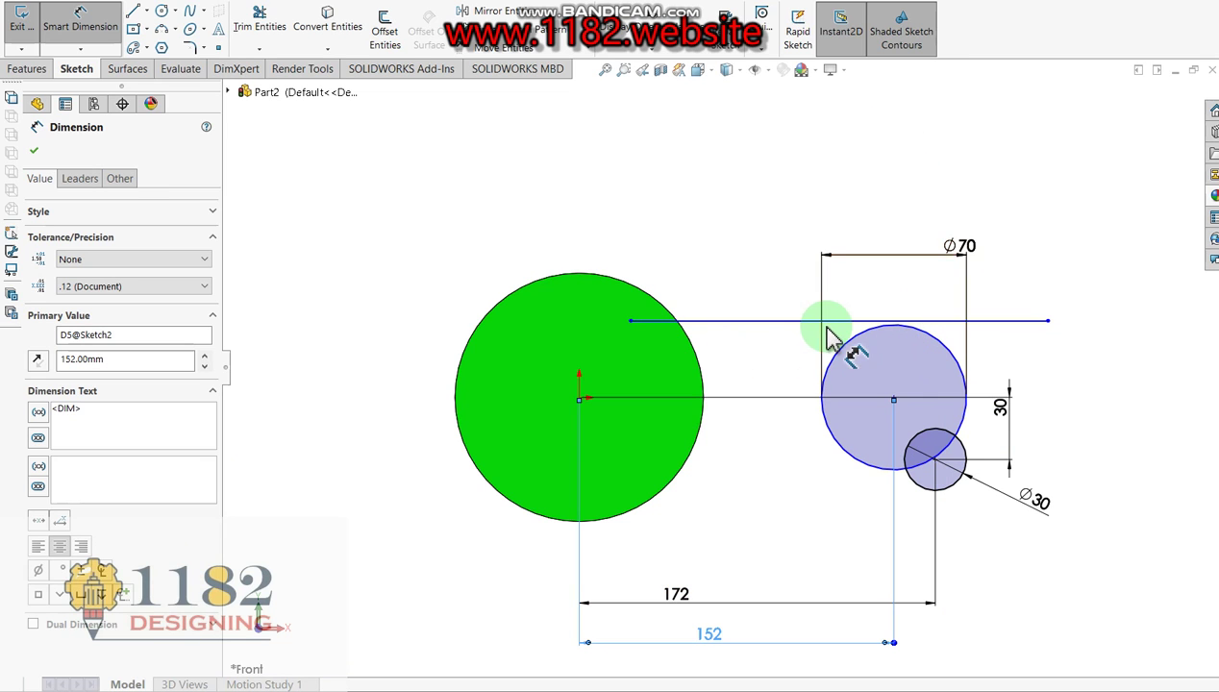
key("Escape")
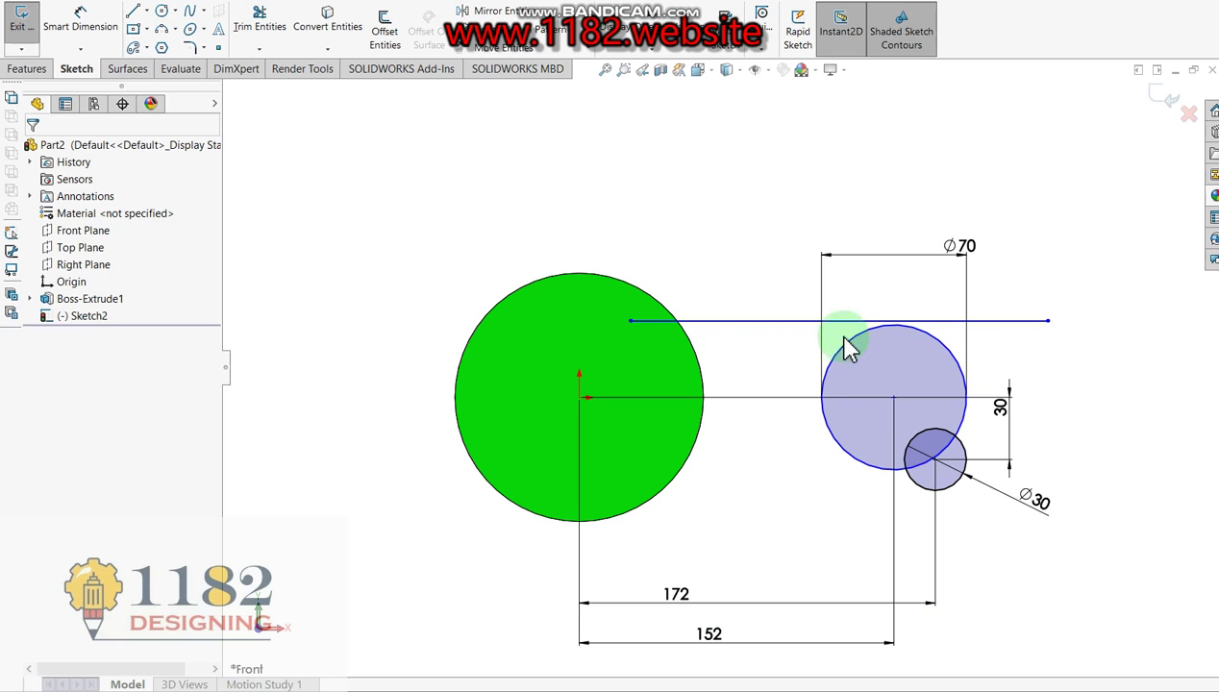
left_click(893, 400)
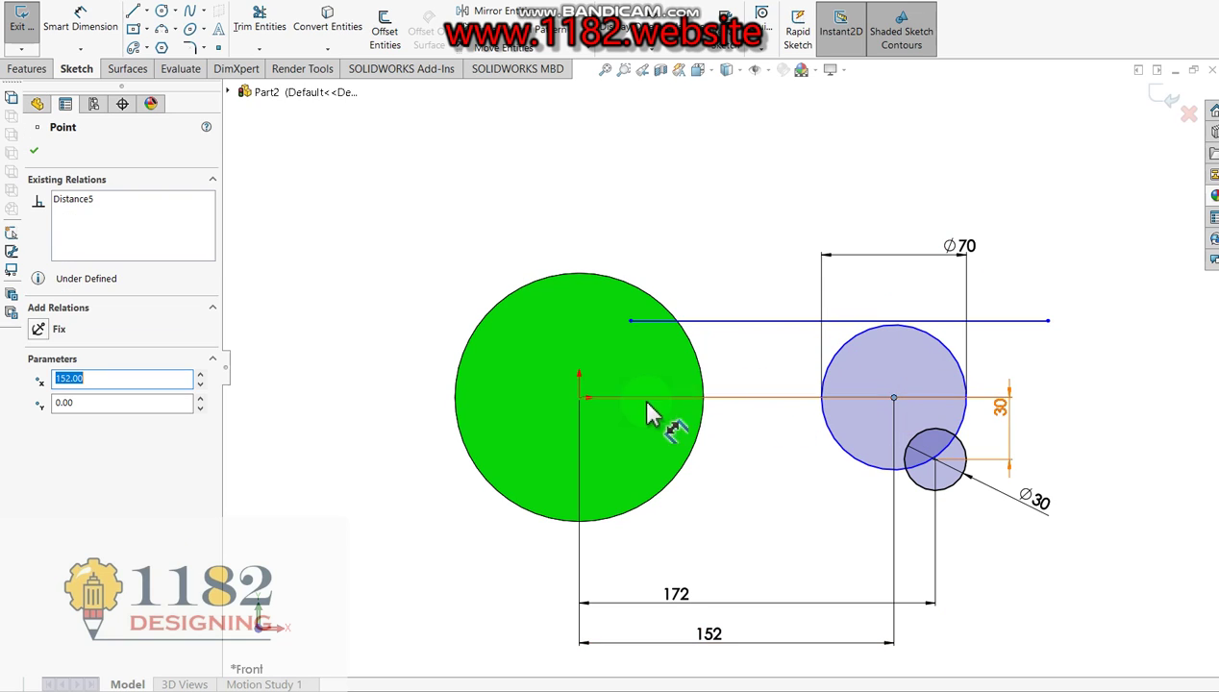
- Make the Ø70 centre horizontal with the origin and the top line tangent to the Ø70 circle
left_click(578, 399, "ctrl")
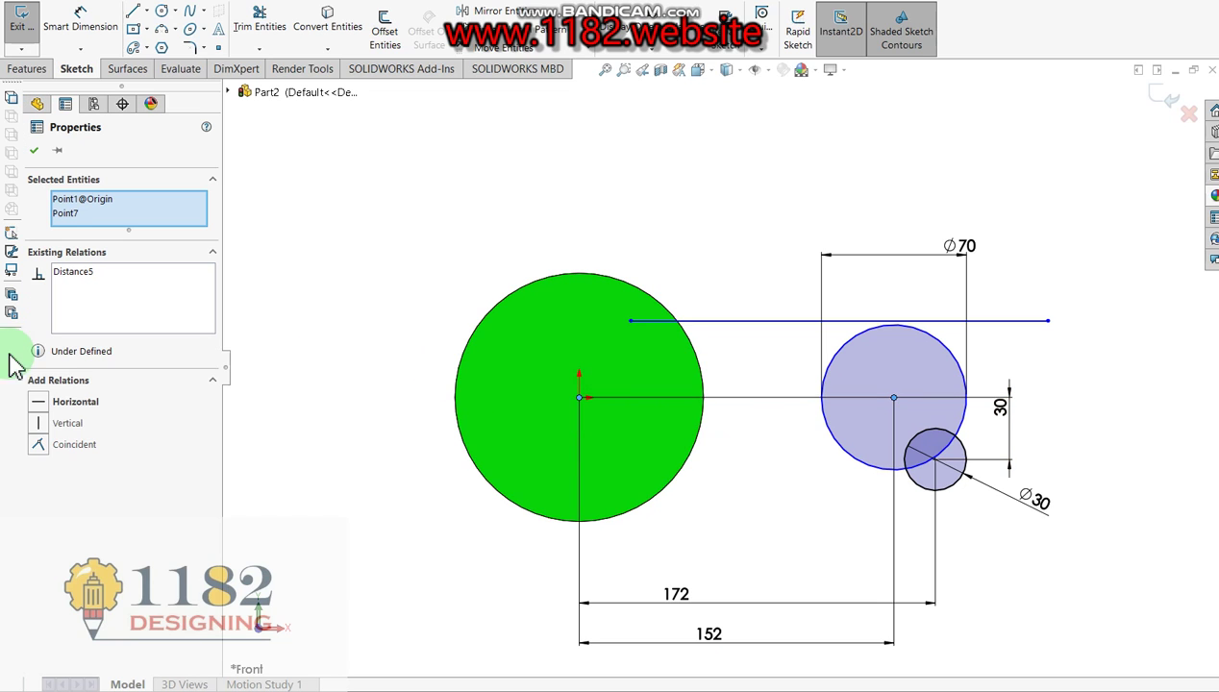
left_click(45, 408)
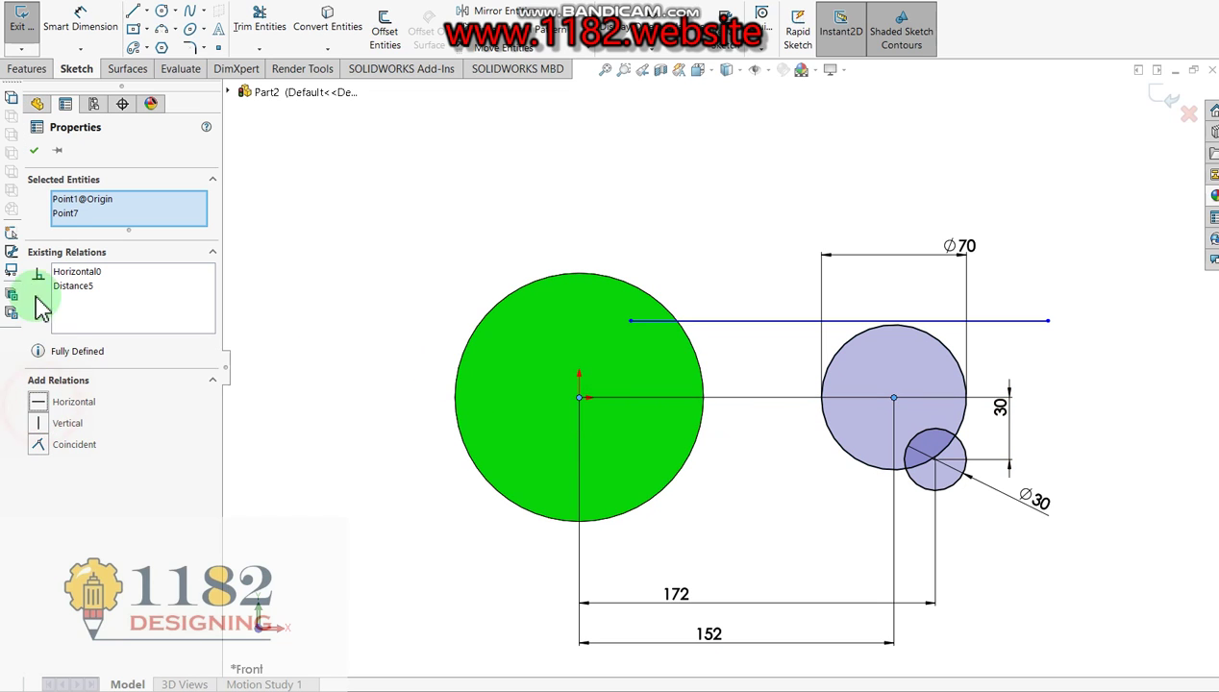
left_click(32, 154)
left_click(794, 321)
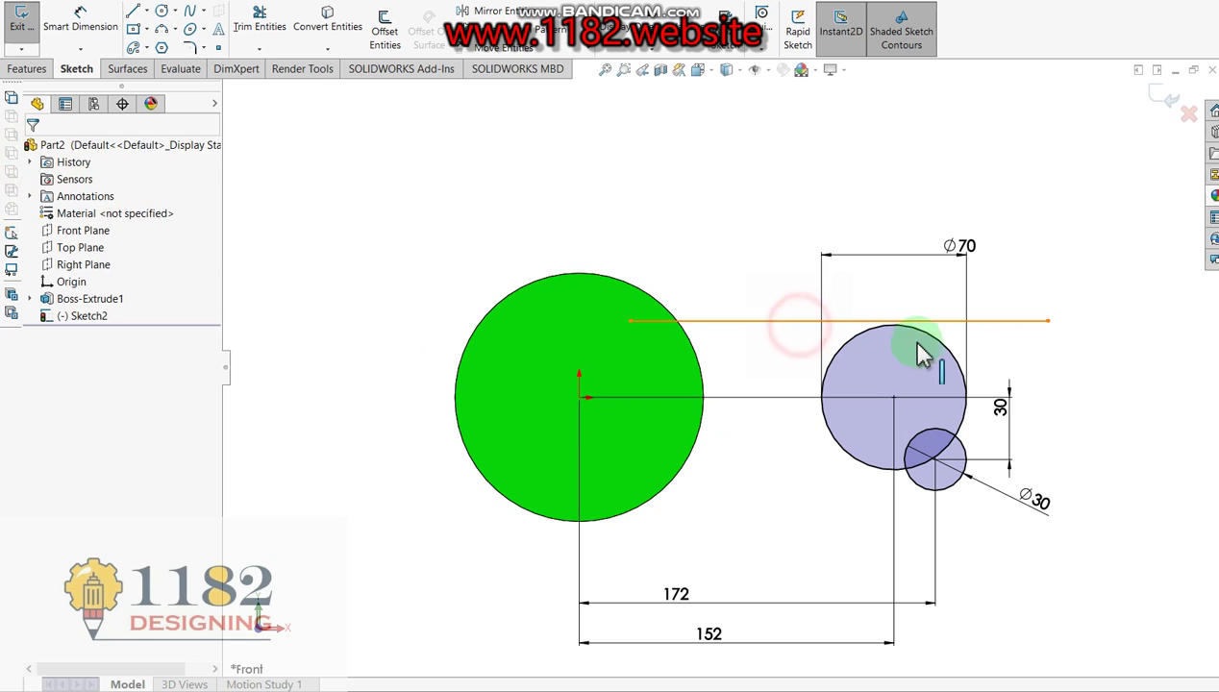
left_click(933, 334, "ctrl")
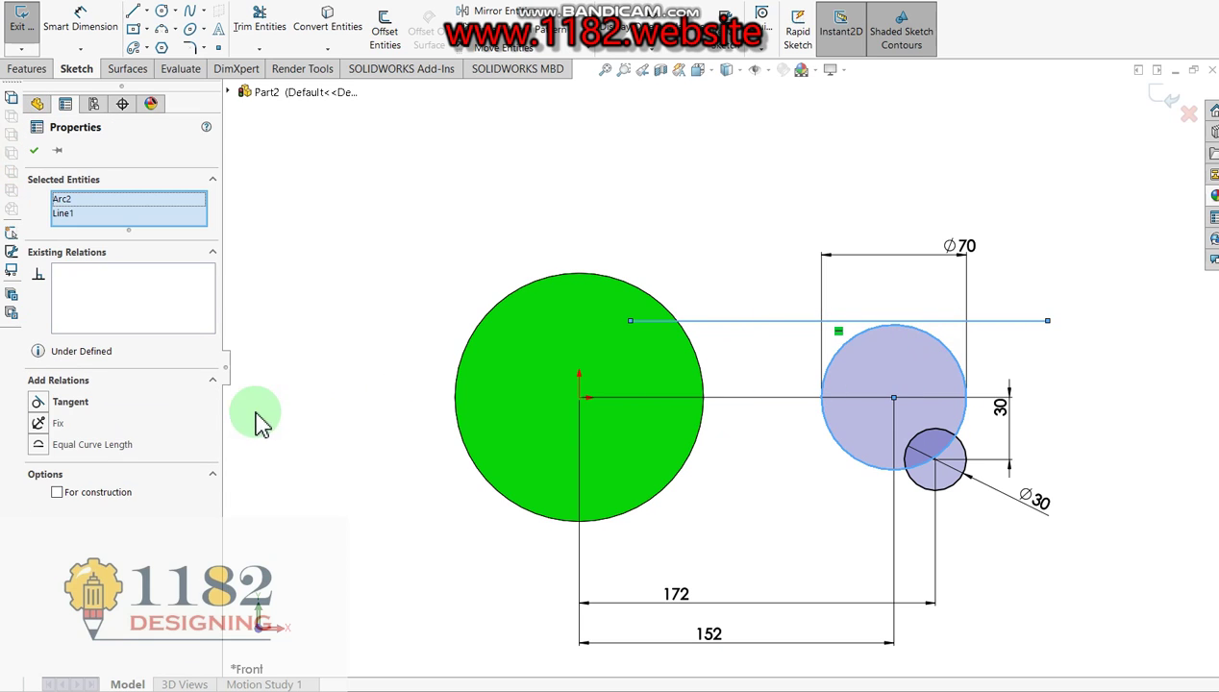
left_click(36, 404)
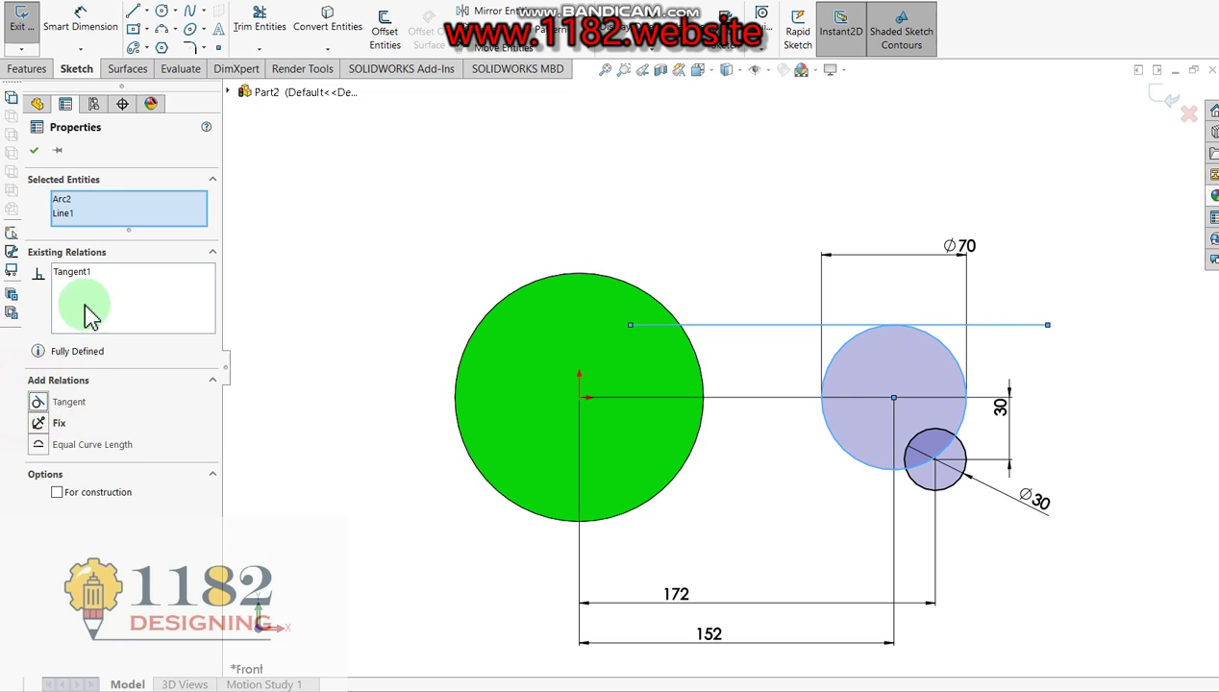
left_click(34, 151)
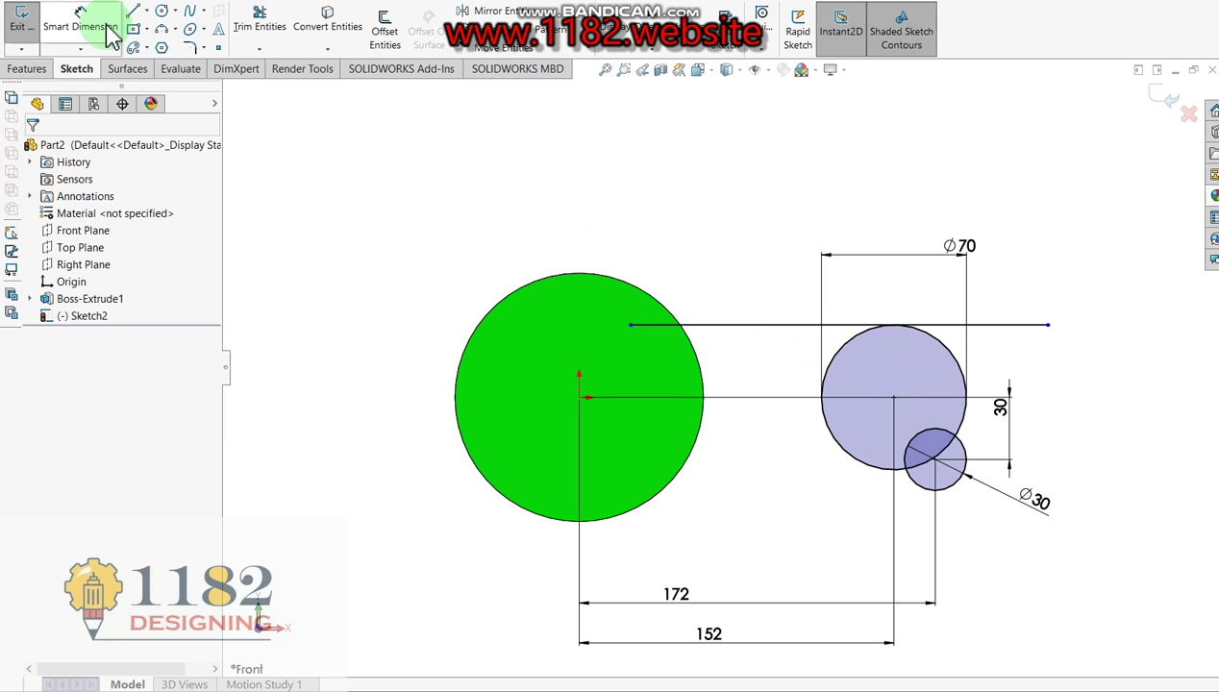
- Trim the top line's overhang past the Ø70 circle
left_click(256, 18)
left_click_drag(1051, 277, 1030, 327)
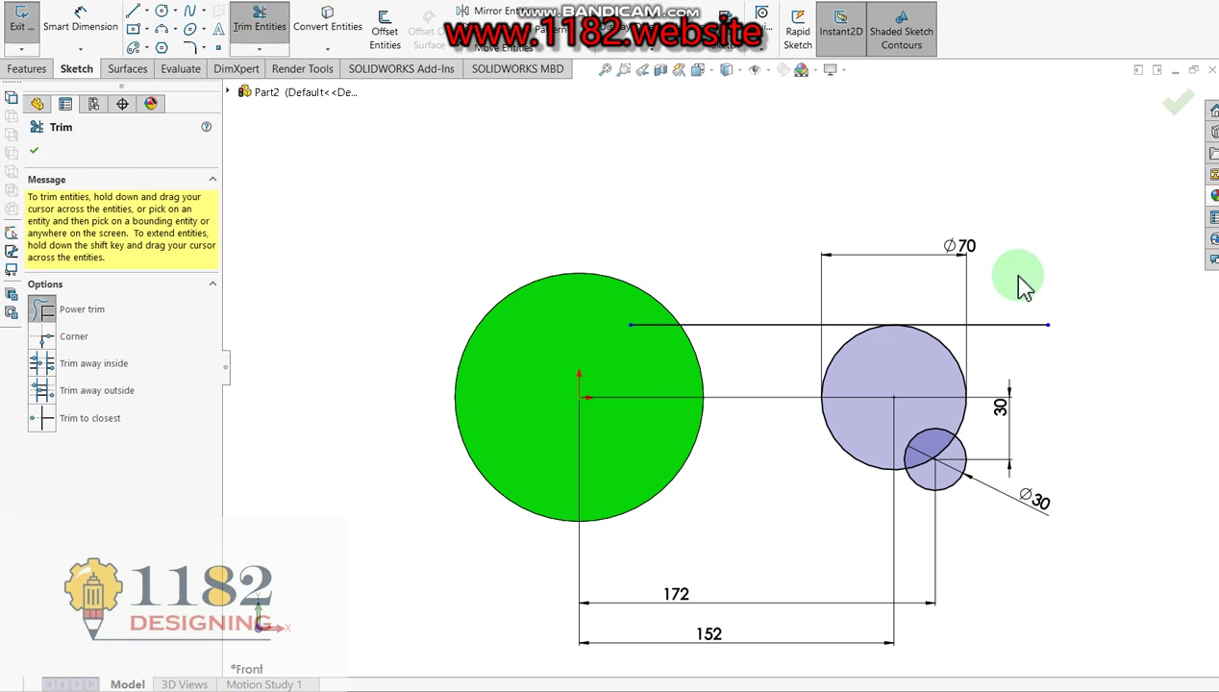
middle_click_drag(856, 381, 789, 417, "ctrl")
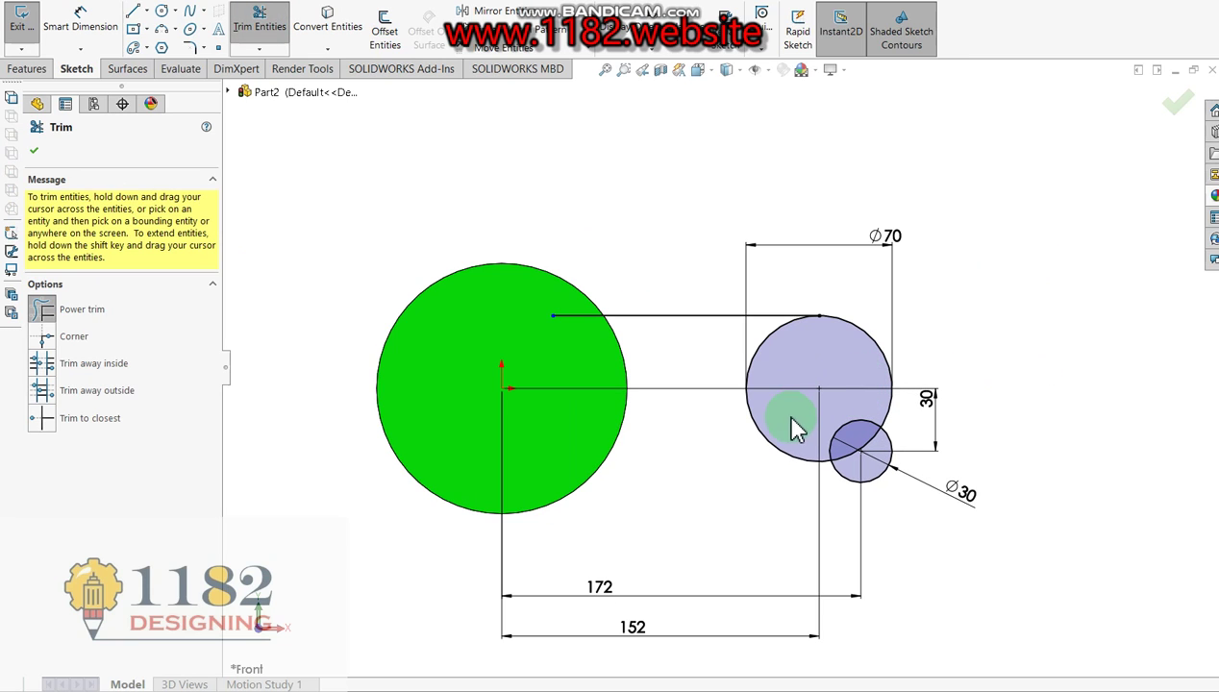
left_click(147, 11)
left_click(231, 46)
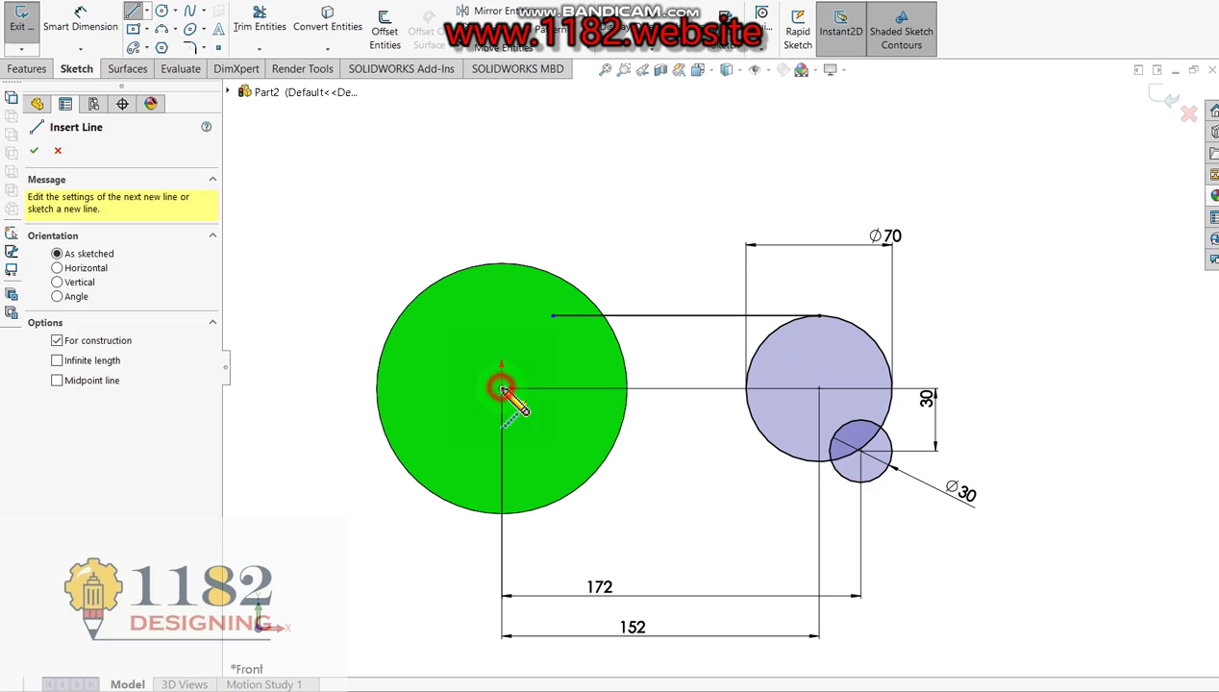
- Draw a centerline from the hub centre made tangent to the Ø30 circle's underside
left_click(502, 389)
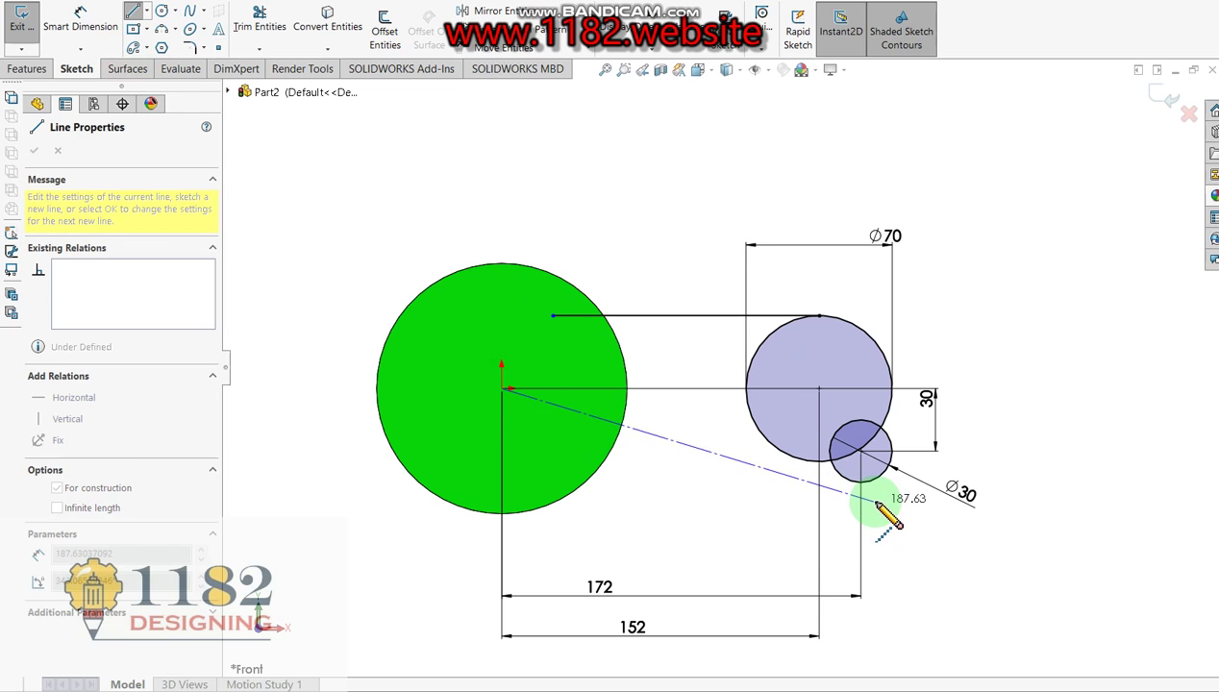
scroll(869, 492, "down", 5)
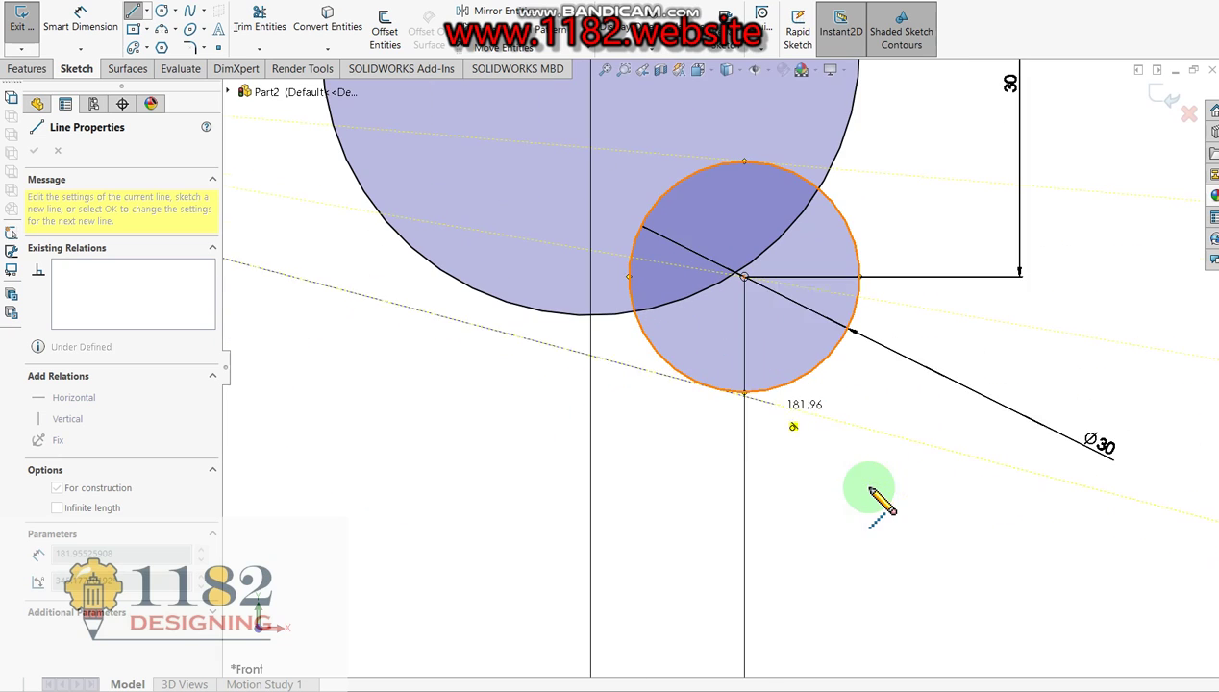
left_click(760, 422)
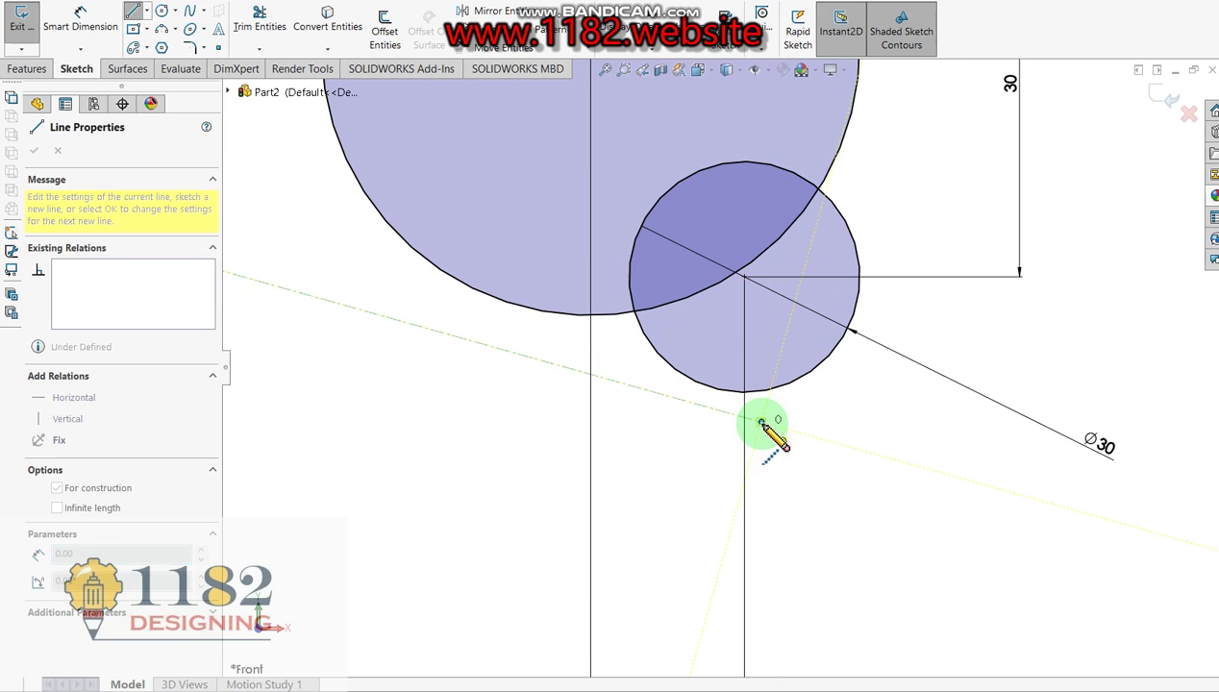
key("Escape")
left_click(699, 402)
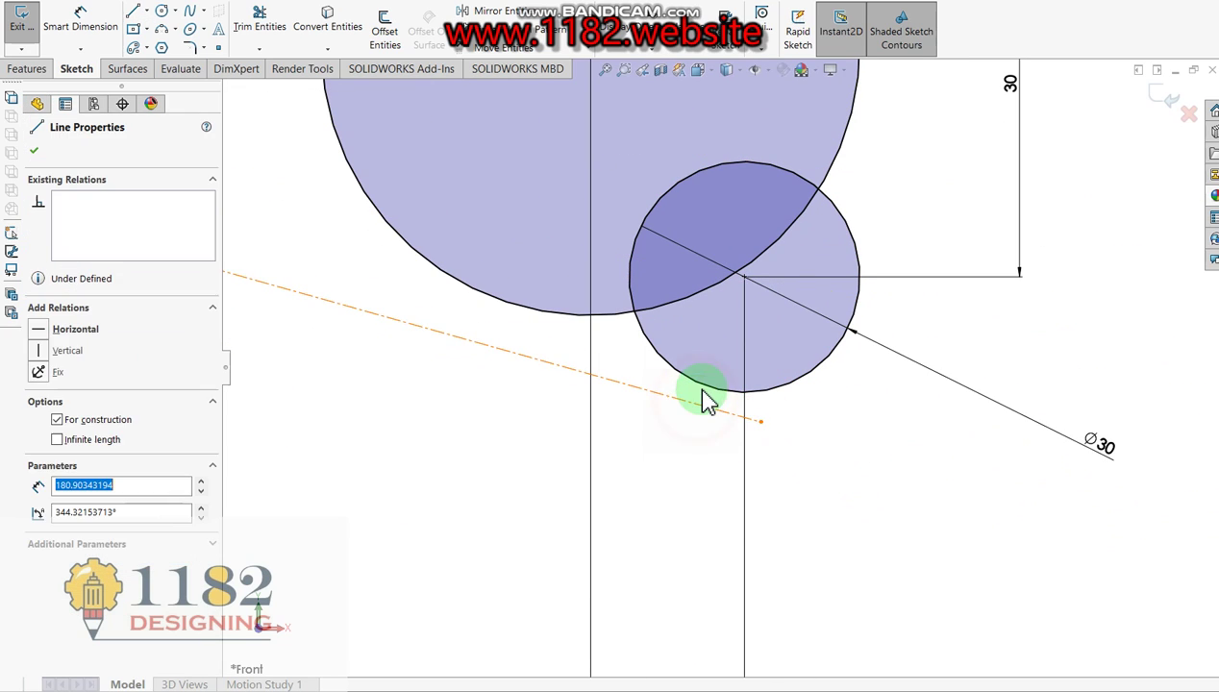
left_click(704, 389, "ctrl")
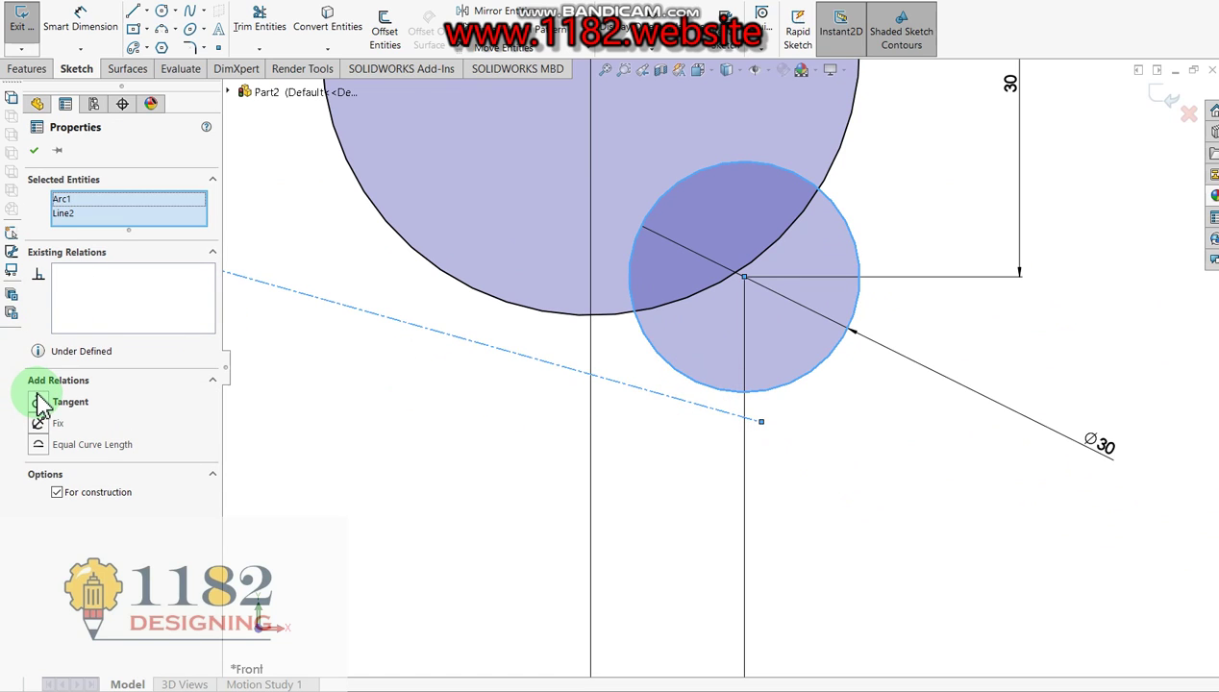
left_click(38, 404)
key("f")
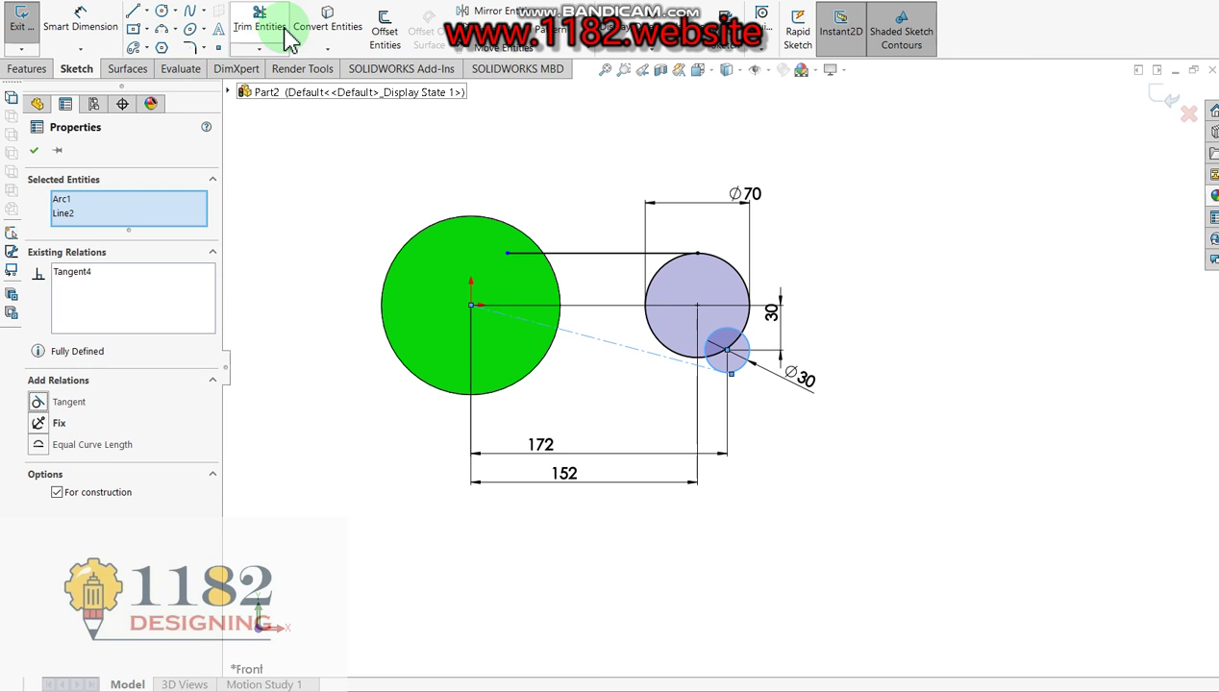
- Briefly try Trim Entities while zooming the sketch, leaving it untrimmed
left_click(279, 29)
scroll(731, 351, "down", 5)
scroll(843, 443, "down", 3)
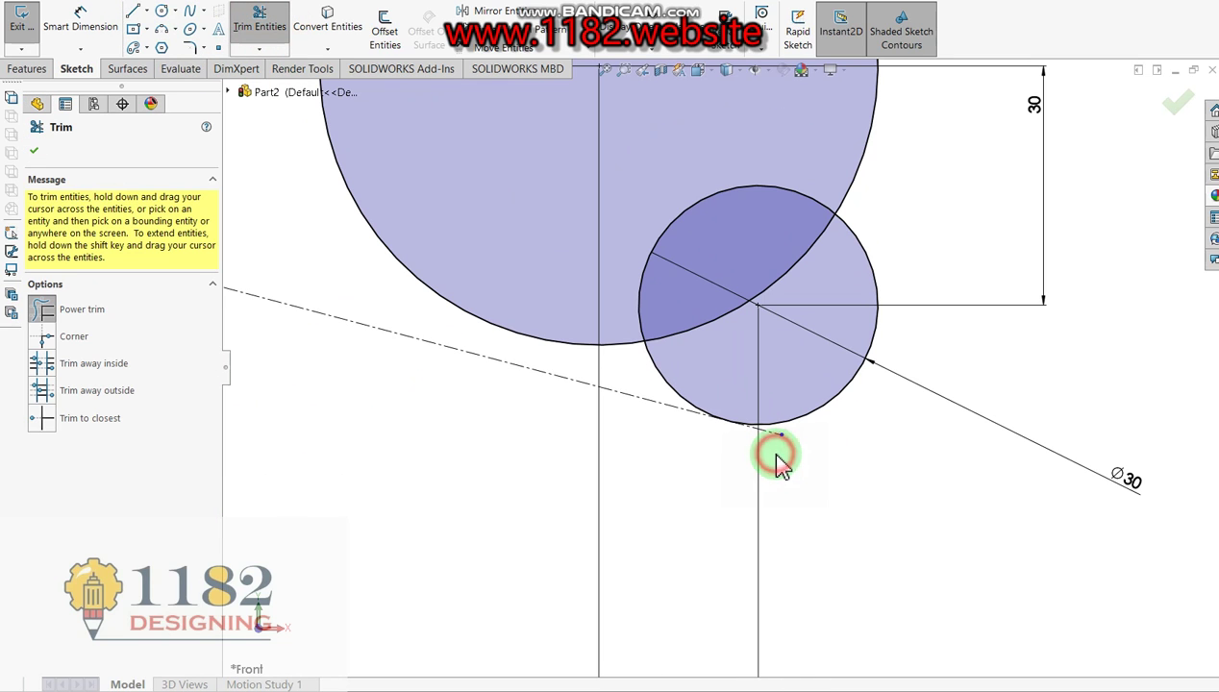
scroll(616, 365, "up", 5)
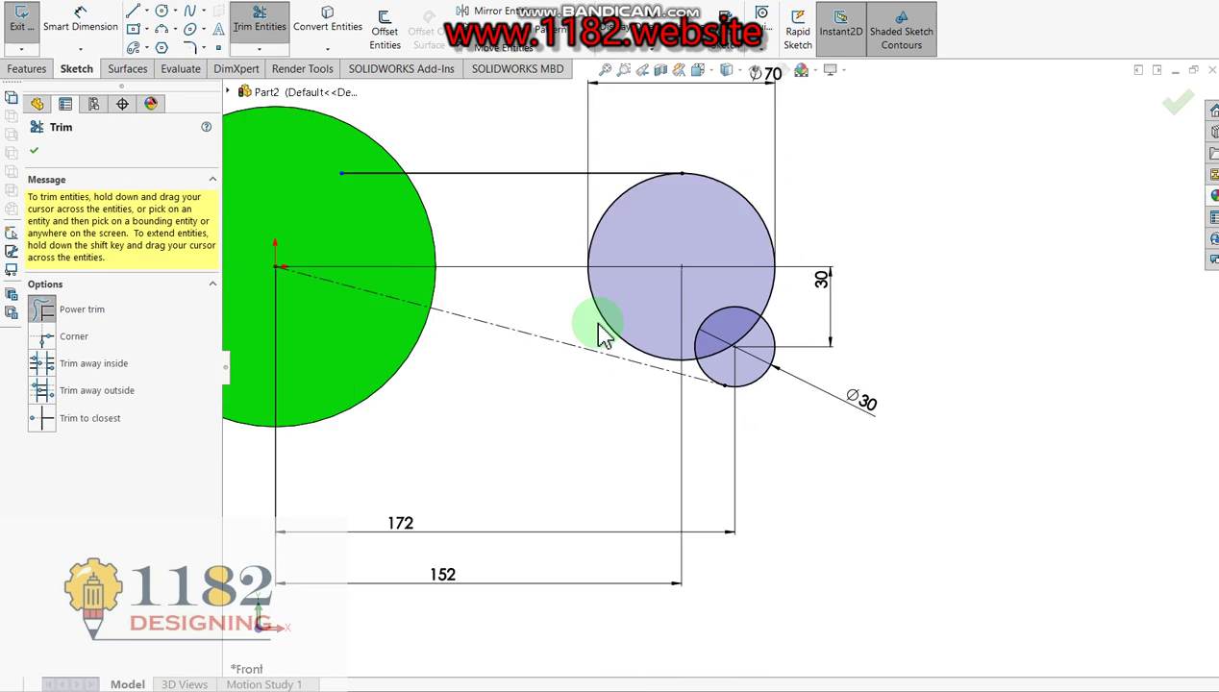
scroll(539, 270, "up", 1)
left_click(93, 29)
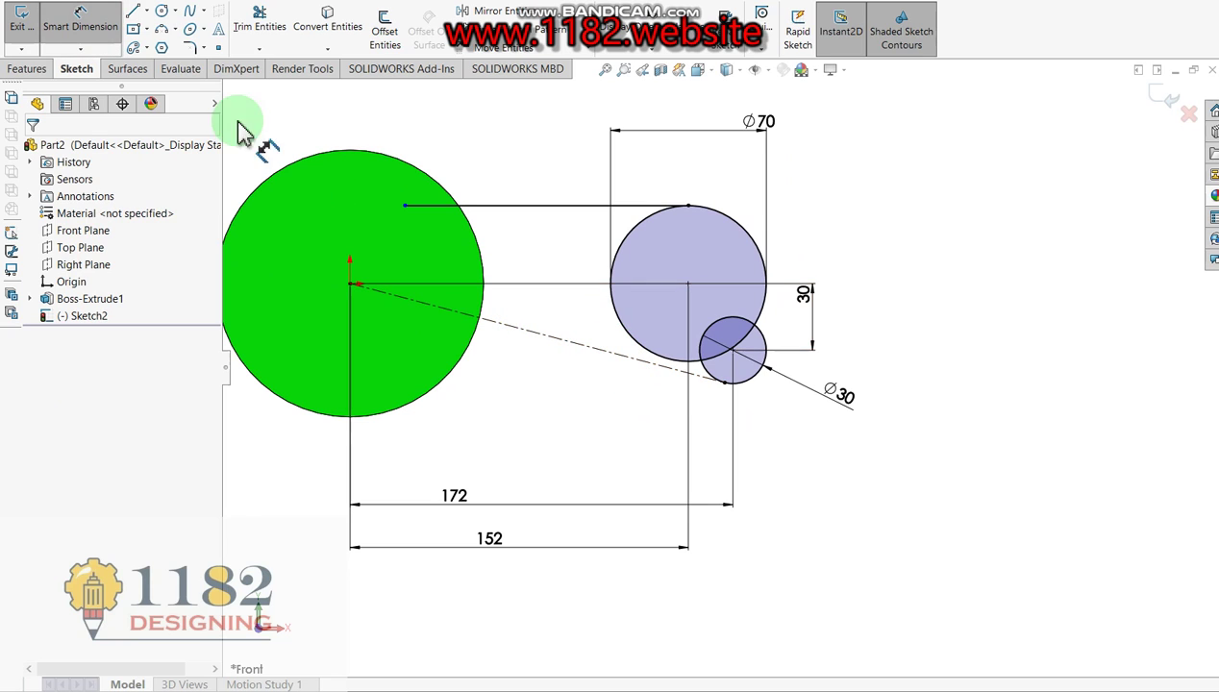
left_click(136, 12)
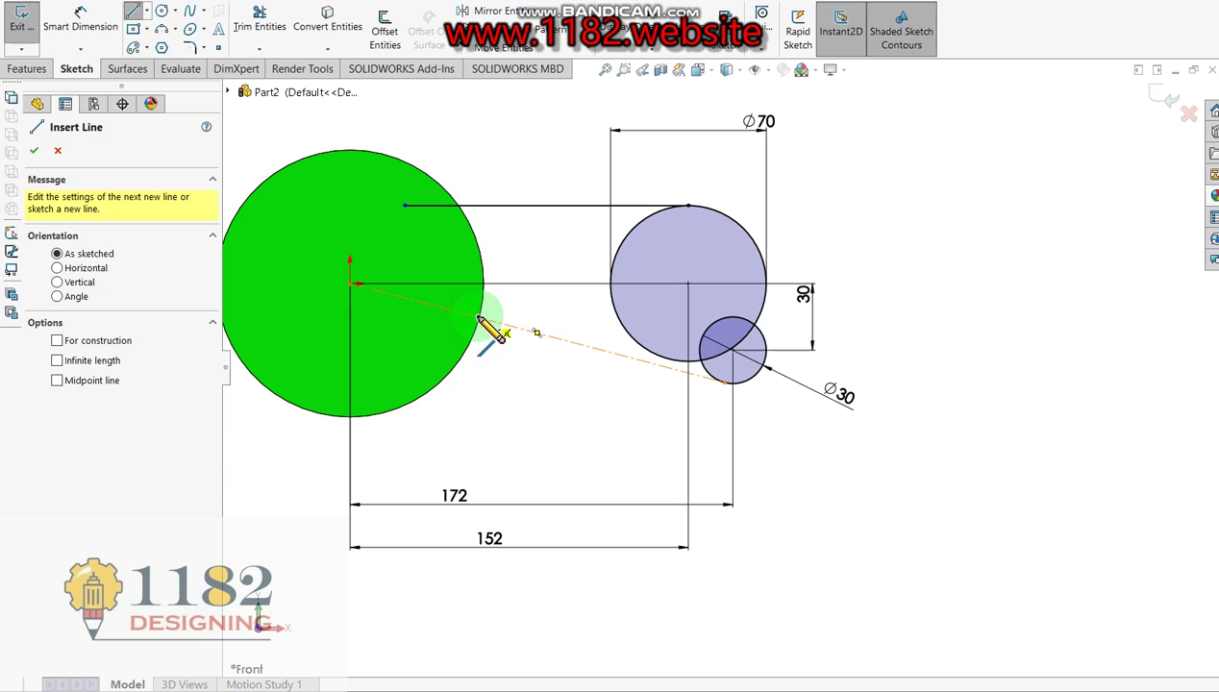
- Draw the arm's lower edge line from the hub edge to the Ø30 circle
left_click(480, 318)
scroll(723, 380, "down", 3)
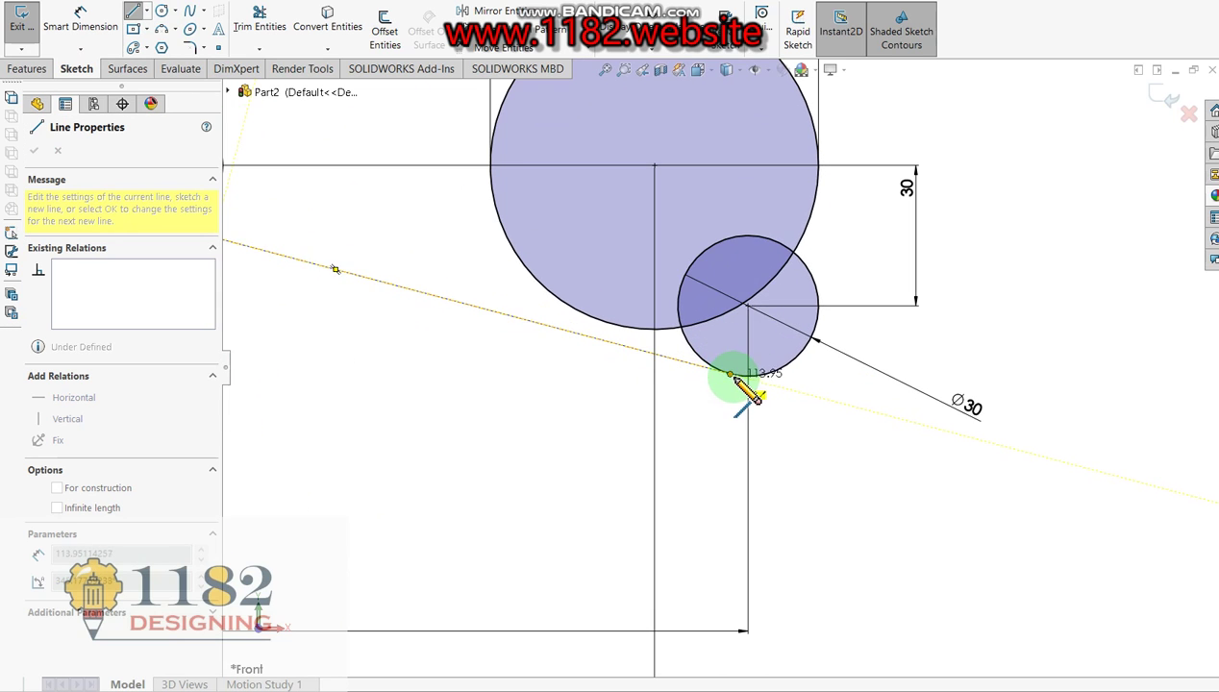
left_click(732, 378)
key("Escape")
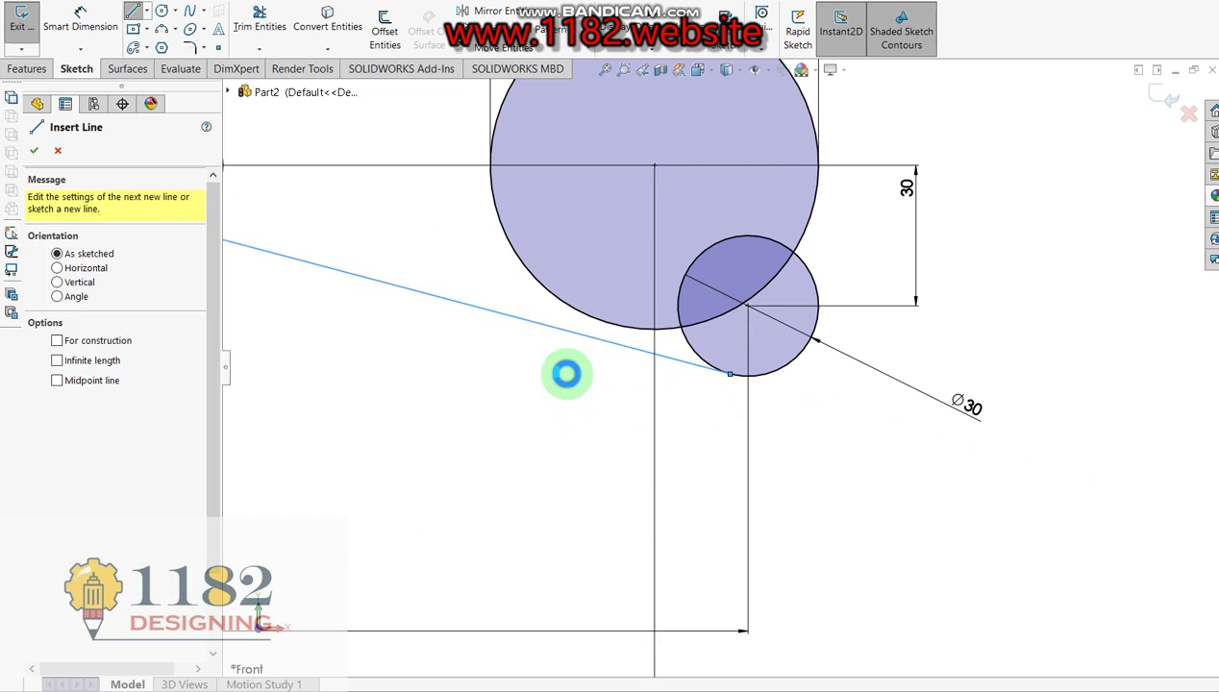
key("Escape")
scroll(539, 356, "up", 3)
scroll(442, 240, "down", 2)
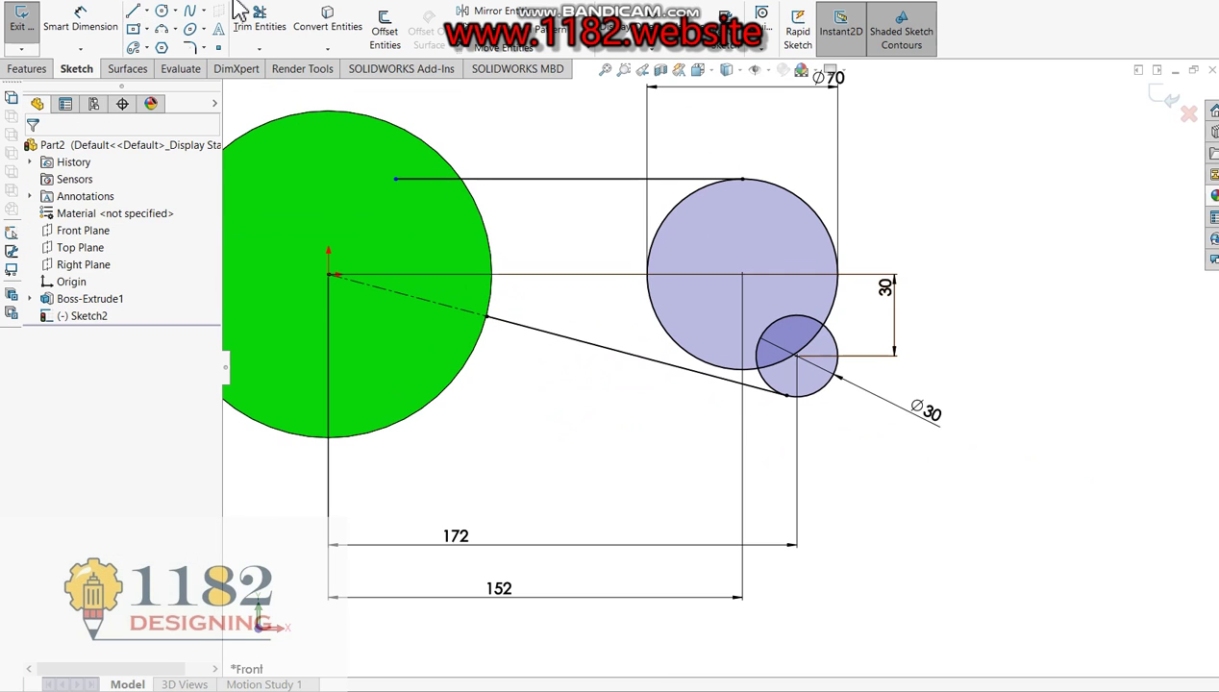
- Convert the green hub's outer edge into the sketch
left_click(337, 29)
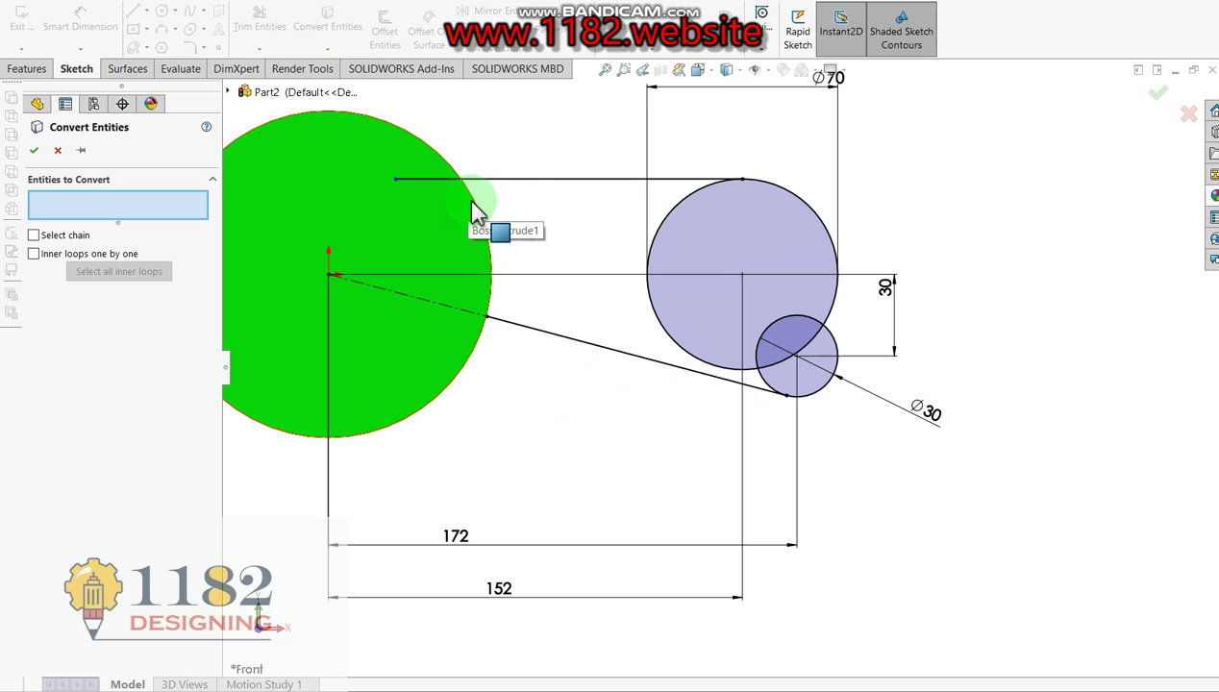
left_click(476, 210)
left_click(34, 150)
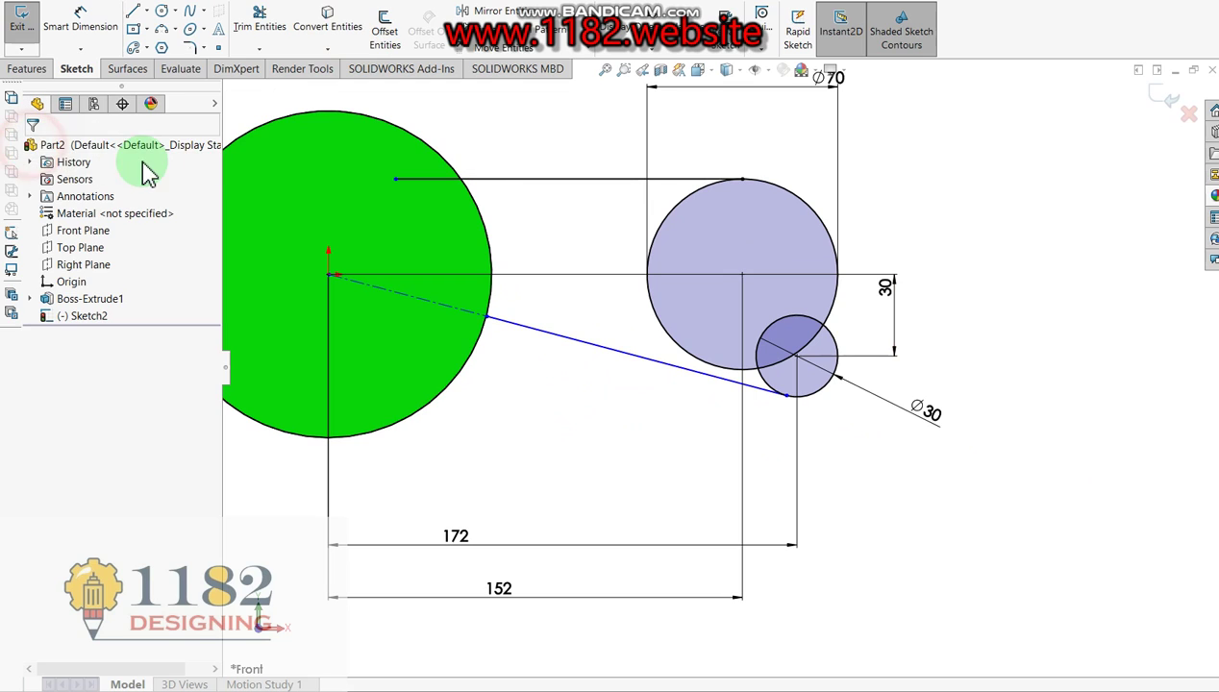
key("f")
scroll(553, 299, "down", 1)
scroll(491, 269, "down", 2)
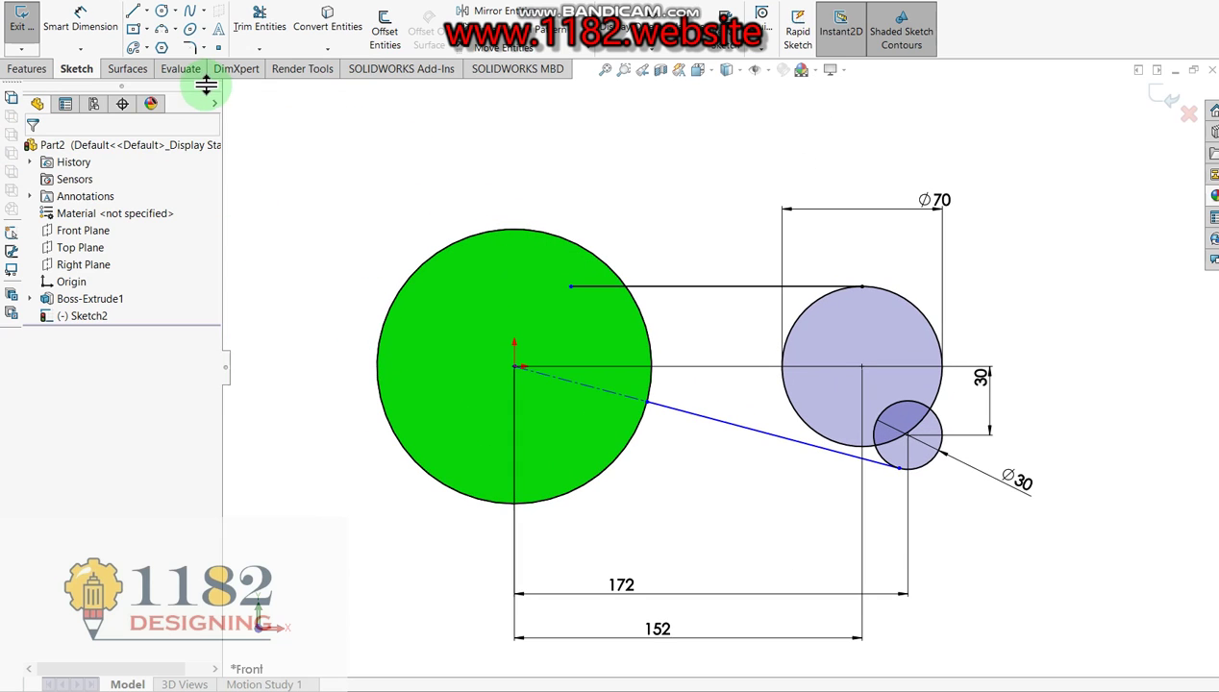
left_click(268, 16)
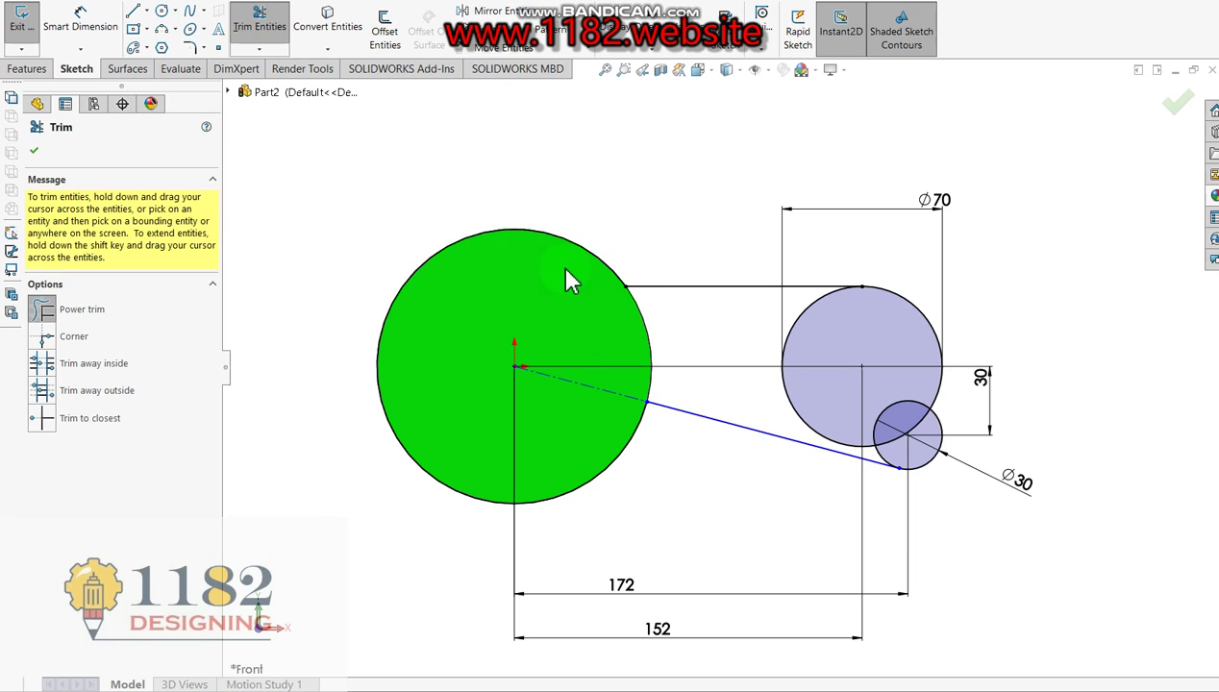
- Draw a vertical line joining the Ø70 circle's right edge down to the Ø30 circle
left_click(135, 11)
left_click(942, 367)
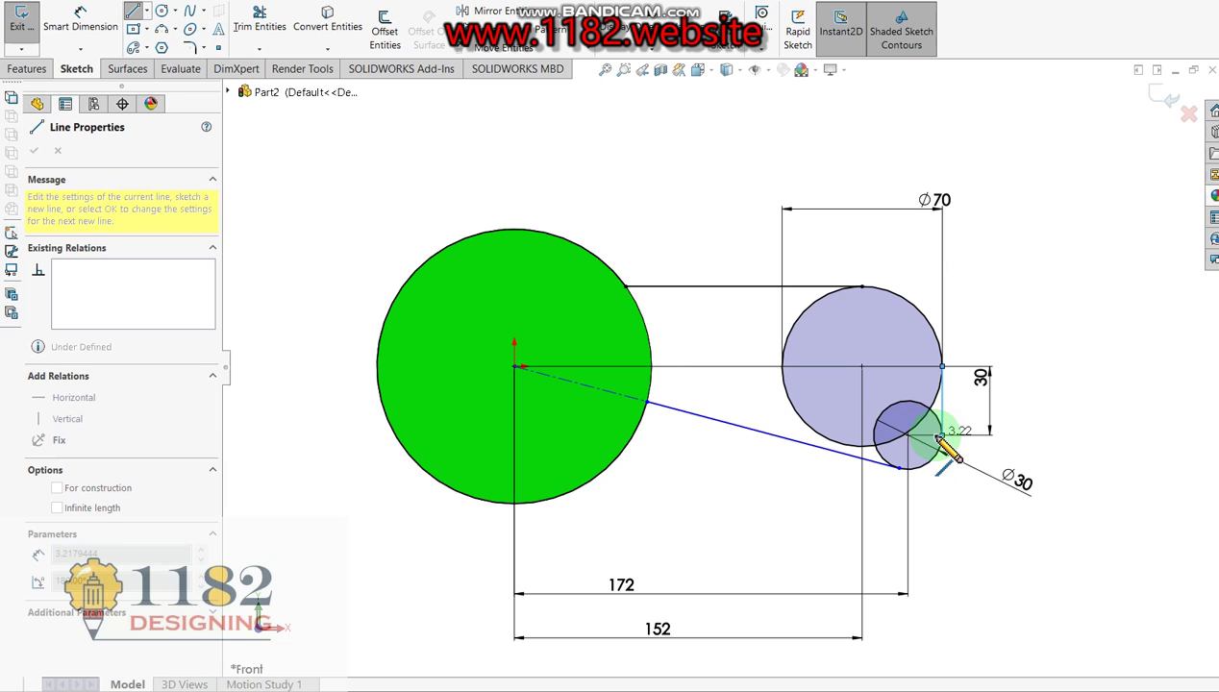
left_click(942, 435)
key("Escape")
key("Escape")
scroll(892, 452, "down", 2)
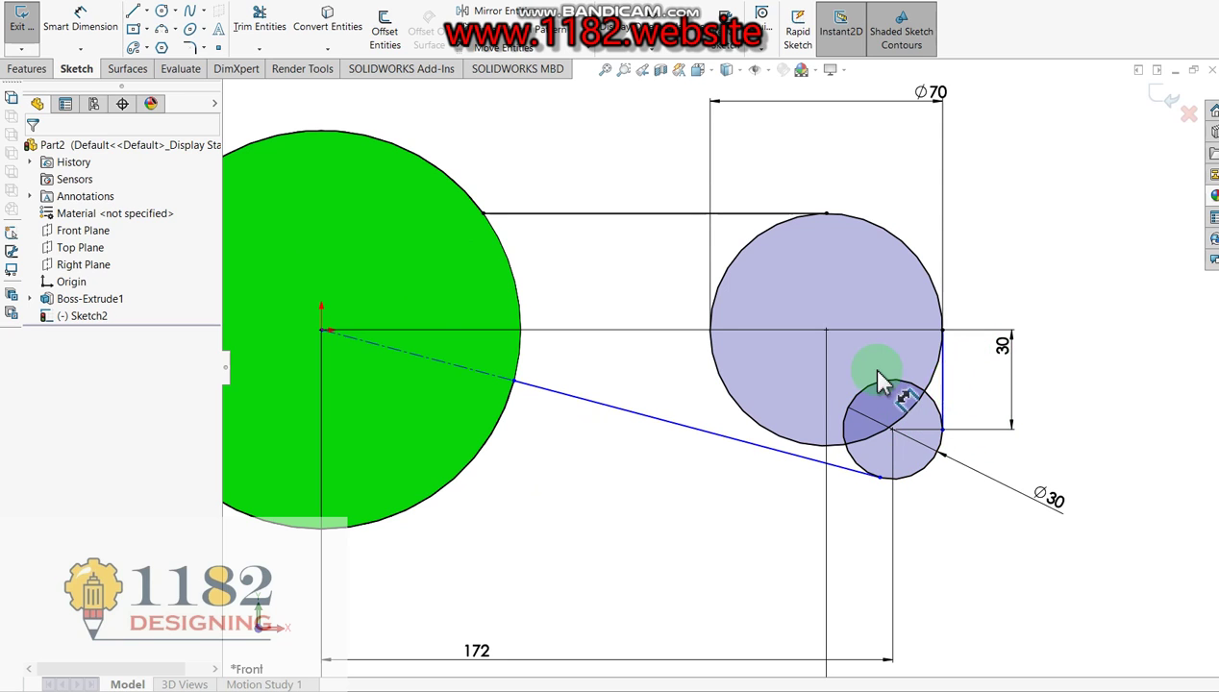
scroll(826, 356, "up", 3)
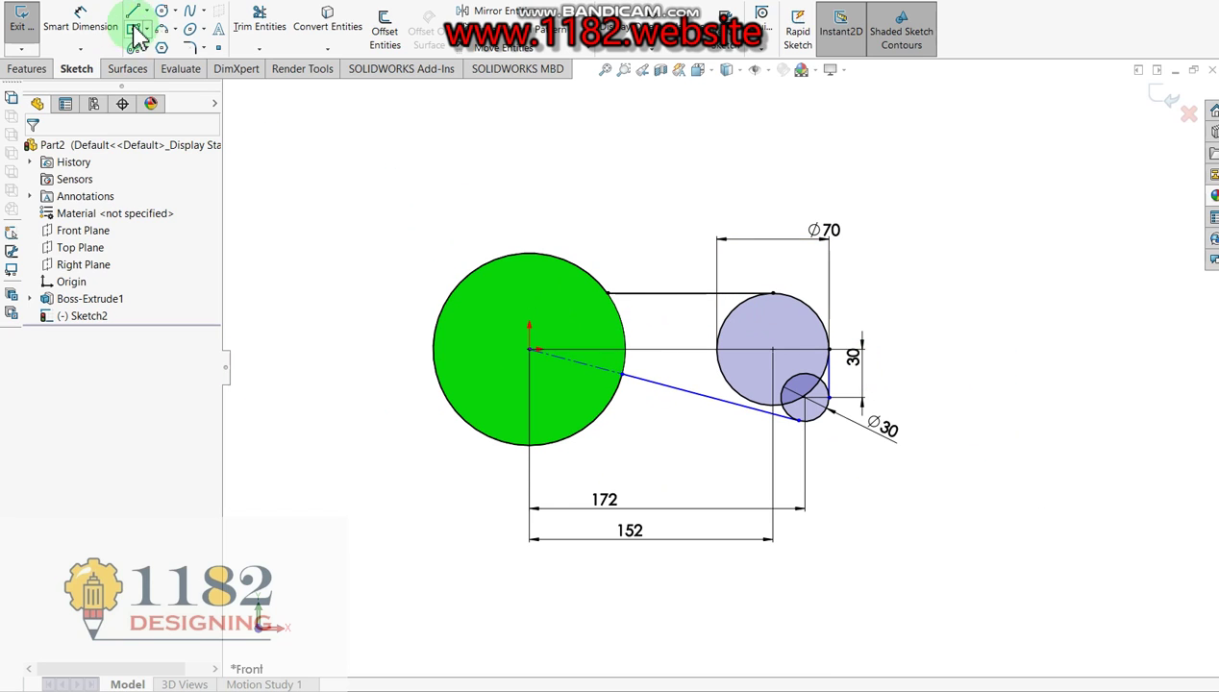
left_click(83, 21)
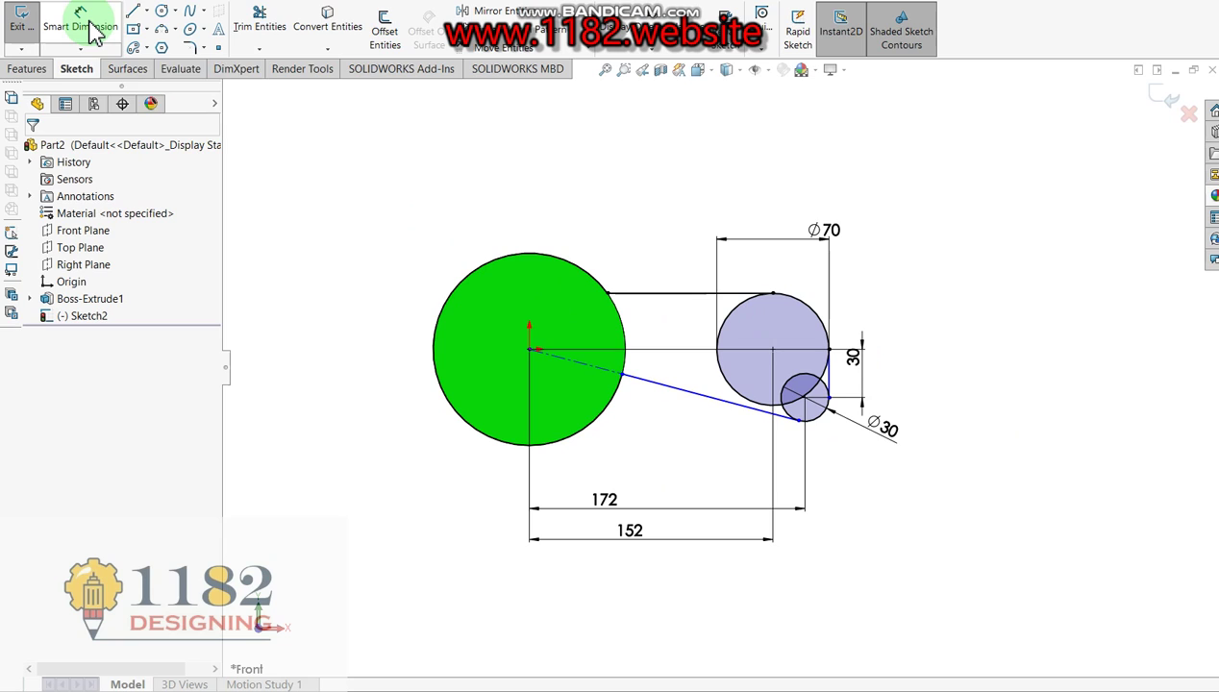
- Fillet the arm's top line and slanted line where they meet the hub circle, both 12 mm
left_click(190, 46)
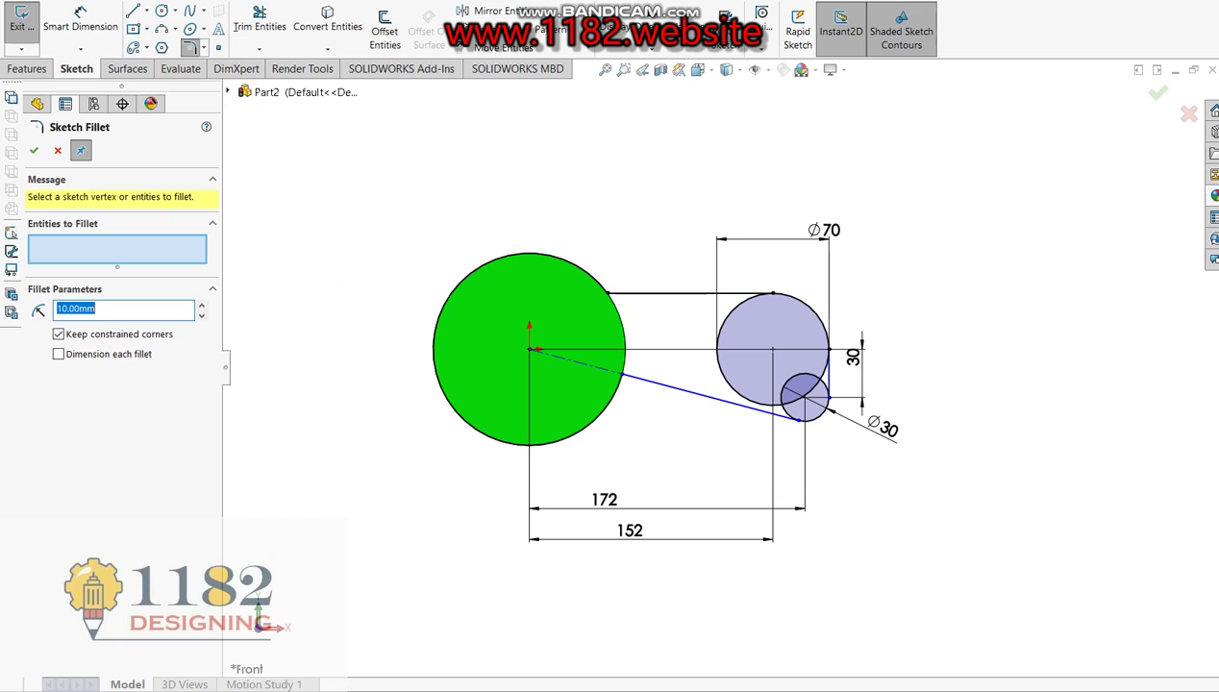
type("12")
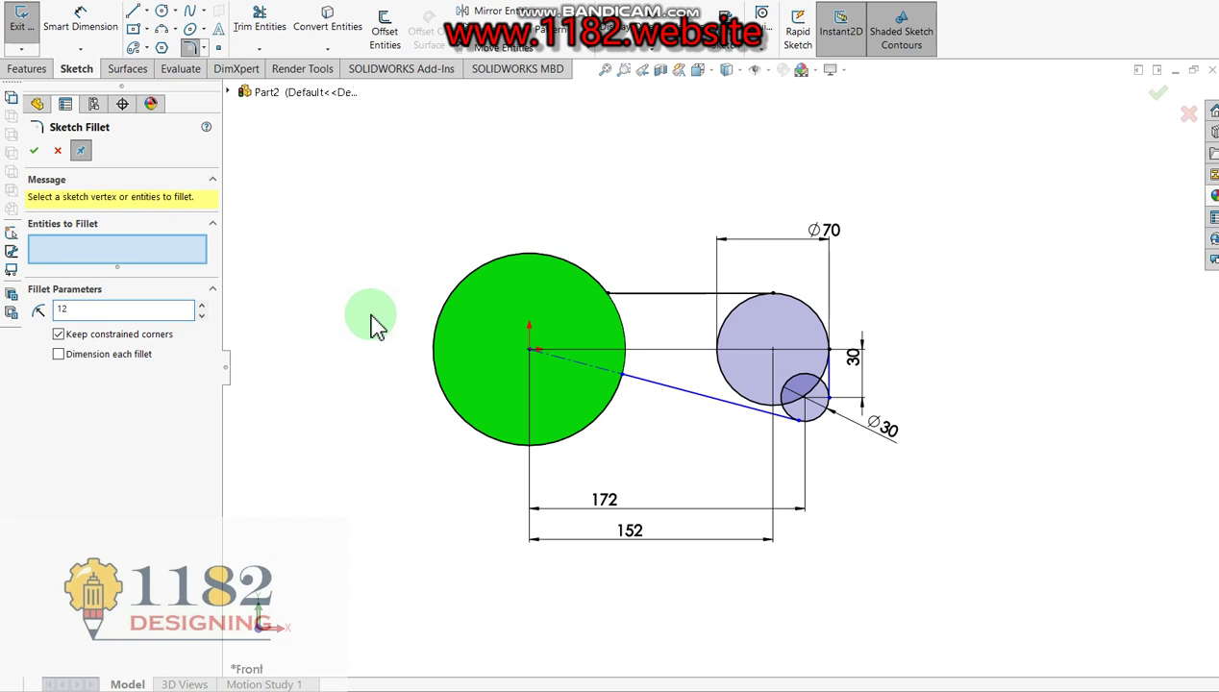
left_click(615, 294)
left_click(600, 283)
left_click(634, 380)
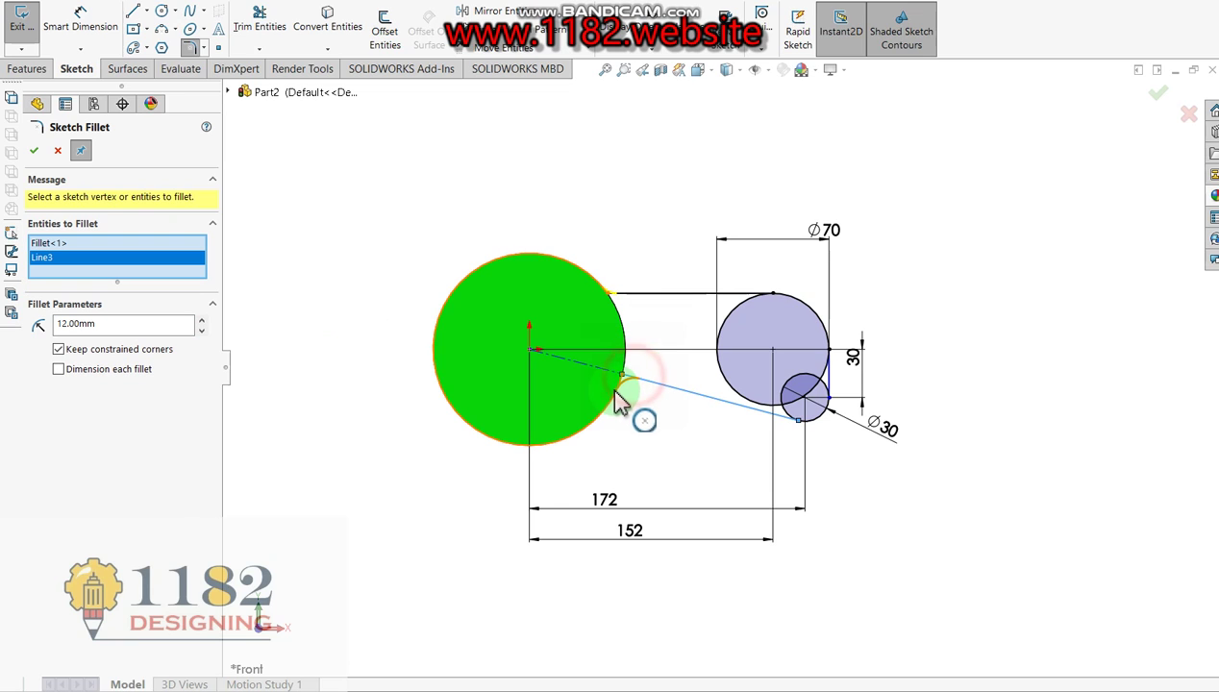
left_click(35, 154)
scroll(787, 356, "down", 3)
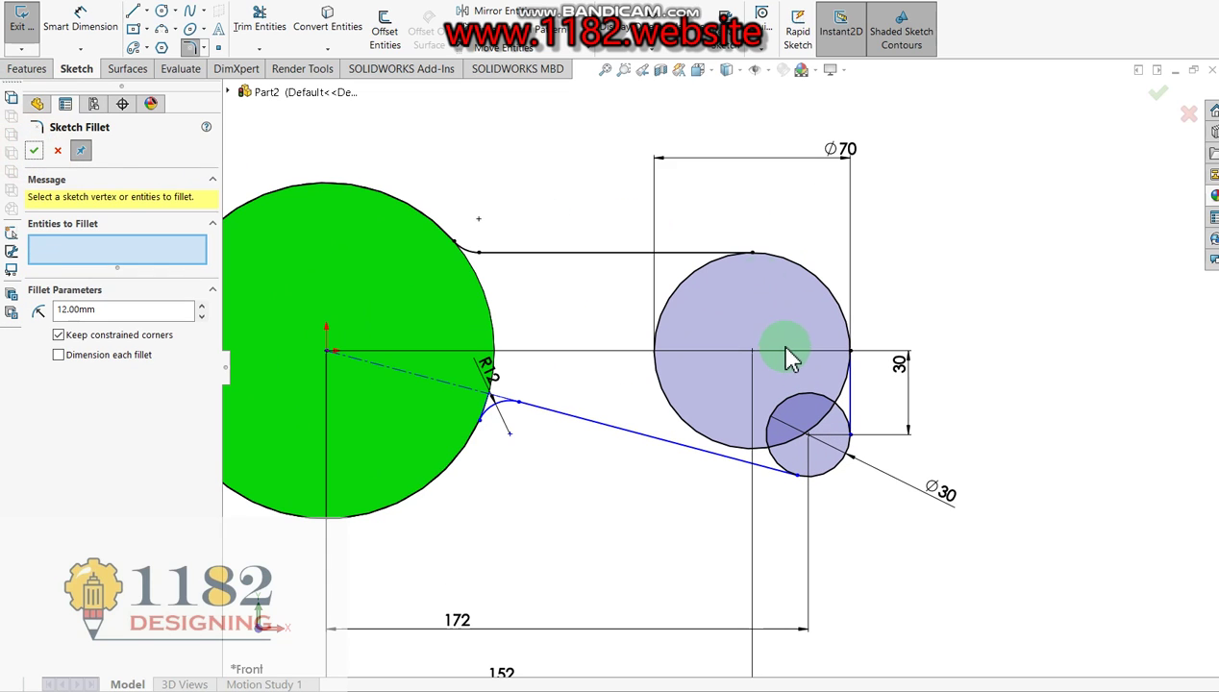
left_click(259, 26)
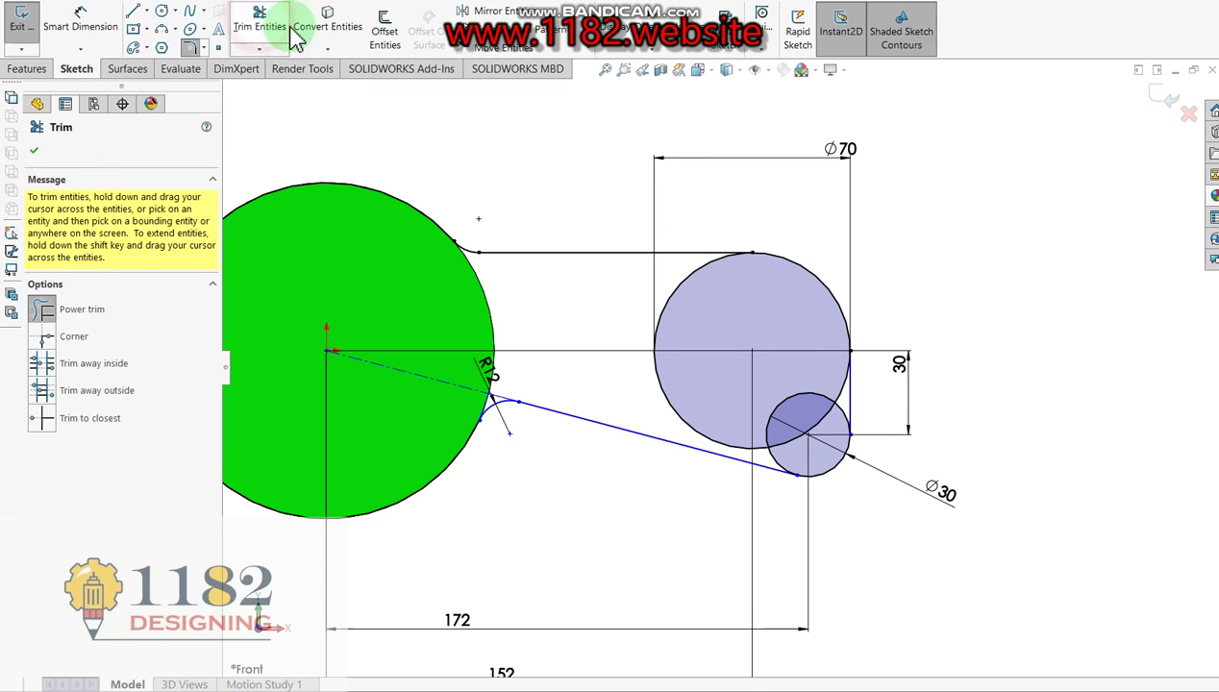
- Power-trim the unwanted Ø70 arc and the two inner Ø30 arcs so the arm outline closes
left_click_drag(651, 291, 716, 332)
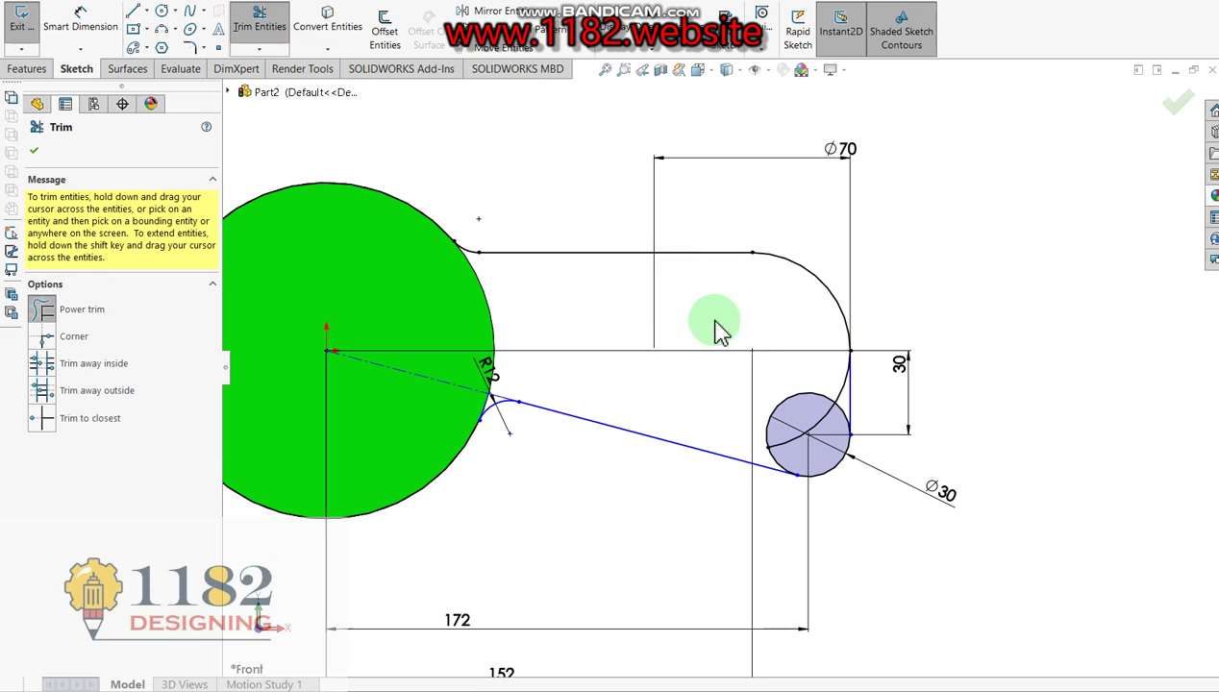
left_click_drag(815, 399, 833, 433)
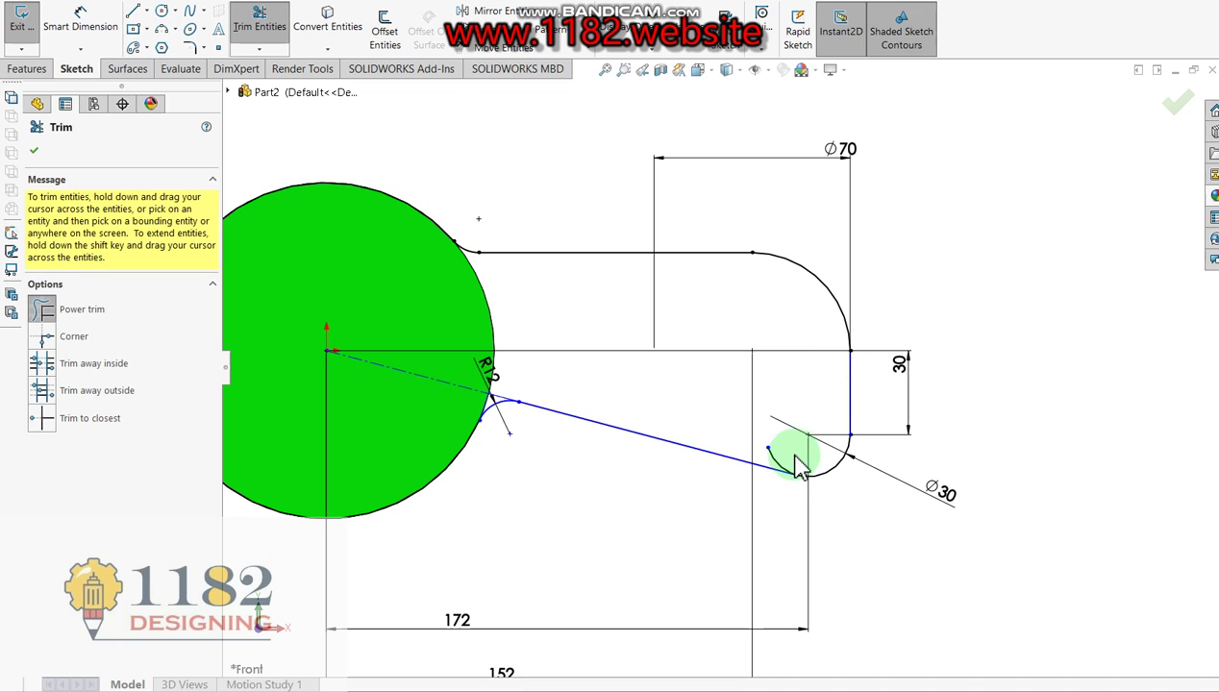
left_click_drag(787, 465, 757, 454)
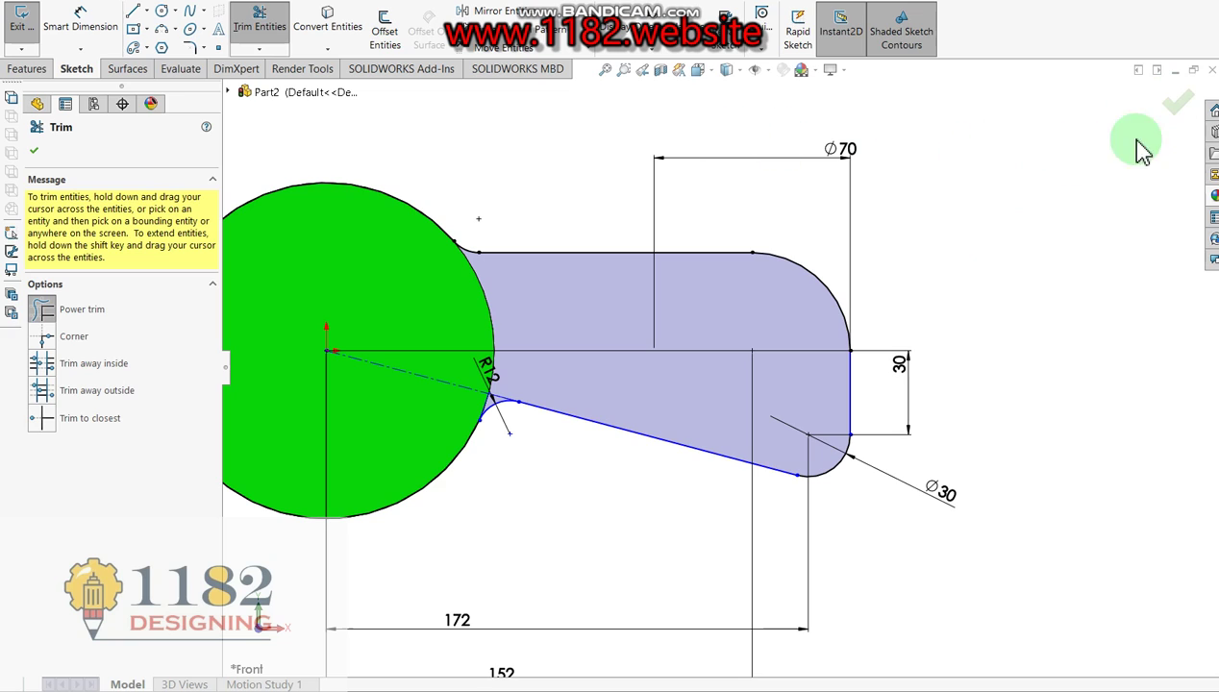
left_click(164, 13)
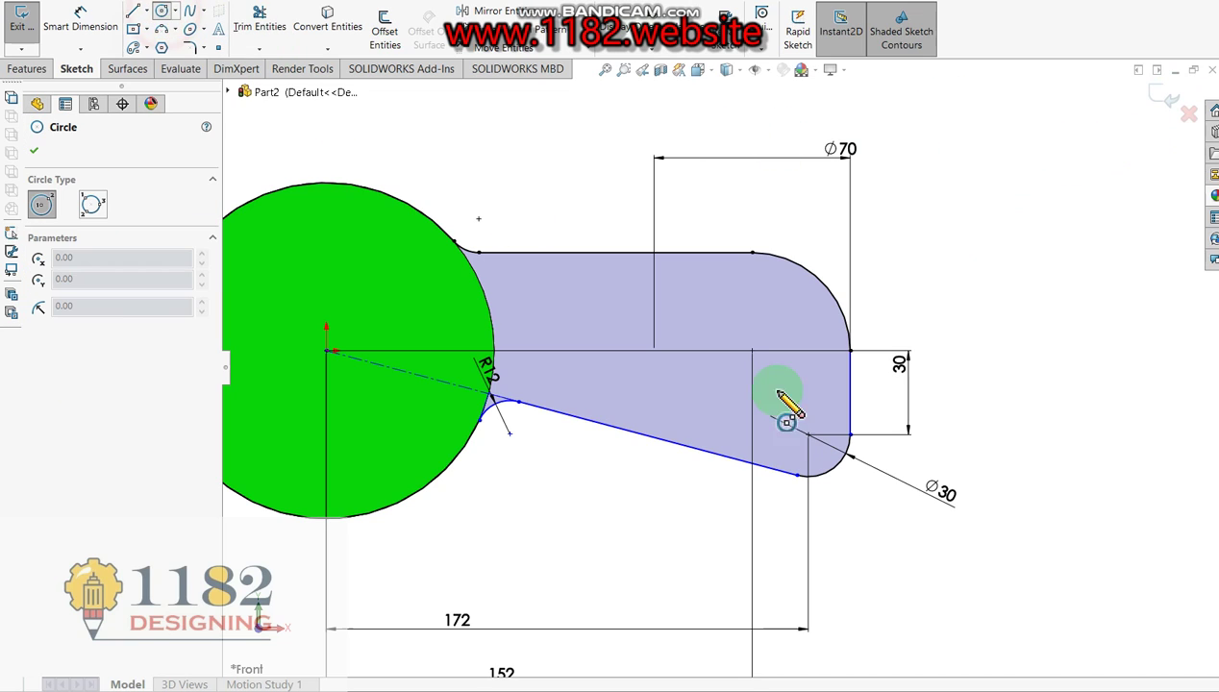
- Draw a circle at the Ø70 arc's centre and dimension its diameter to 40 mm
left_click(752, 351)
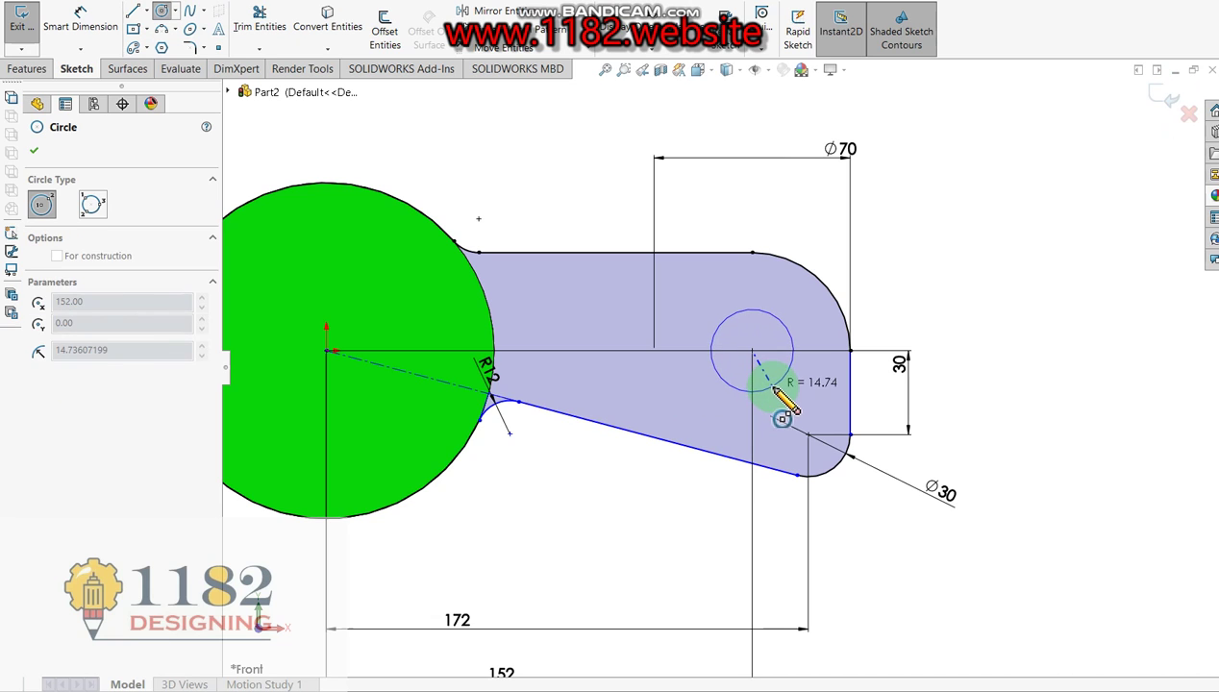
left_click(775, 385)
left_click(84, 23)
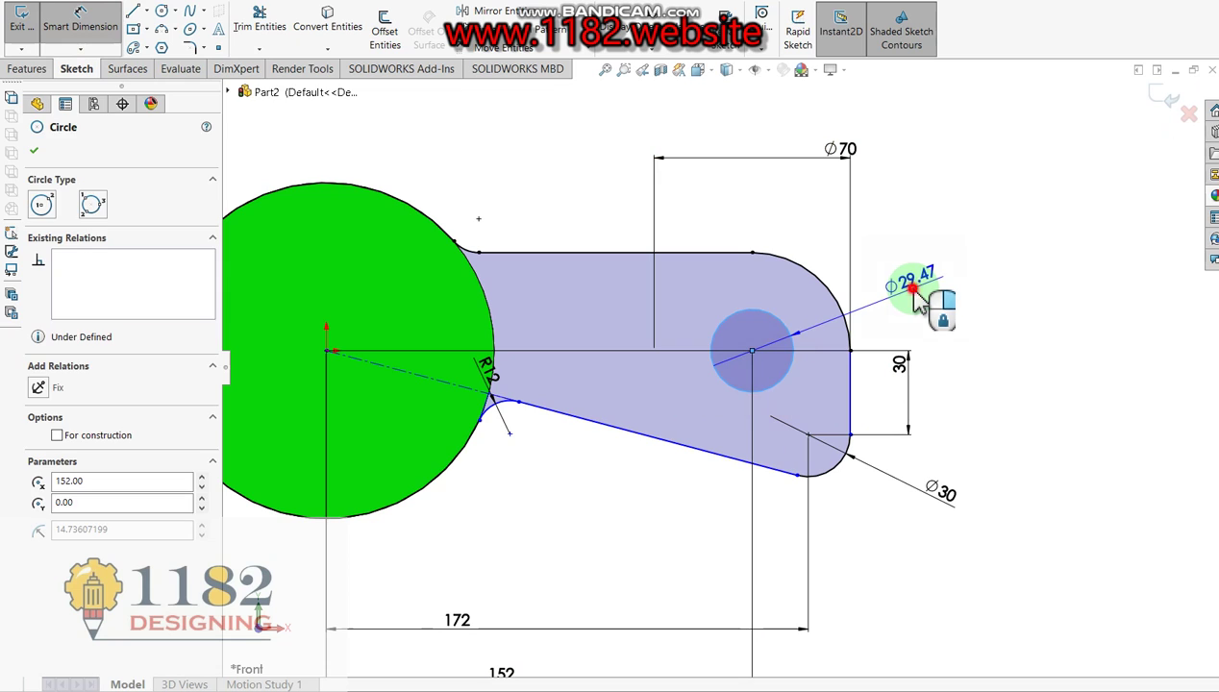
left_click(907, 351)
key("alt+Tab")
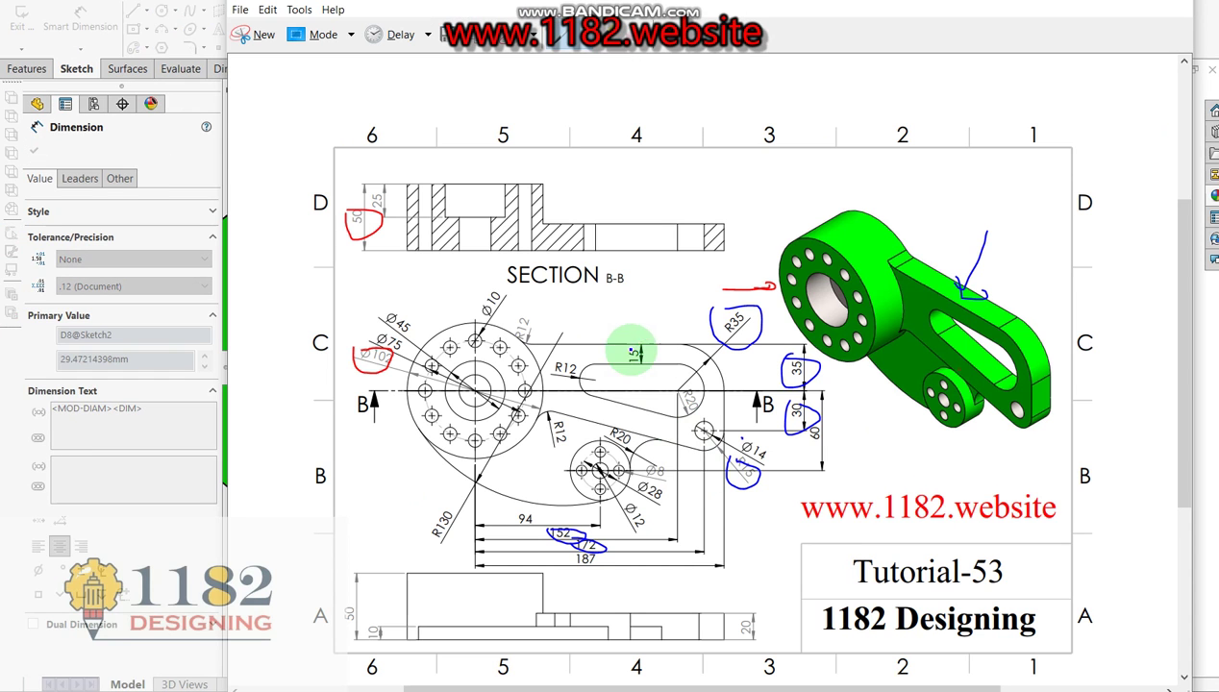
left_click_drag(683, 392, 681, 417)
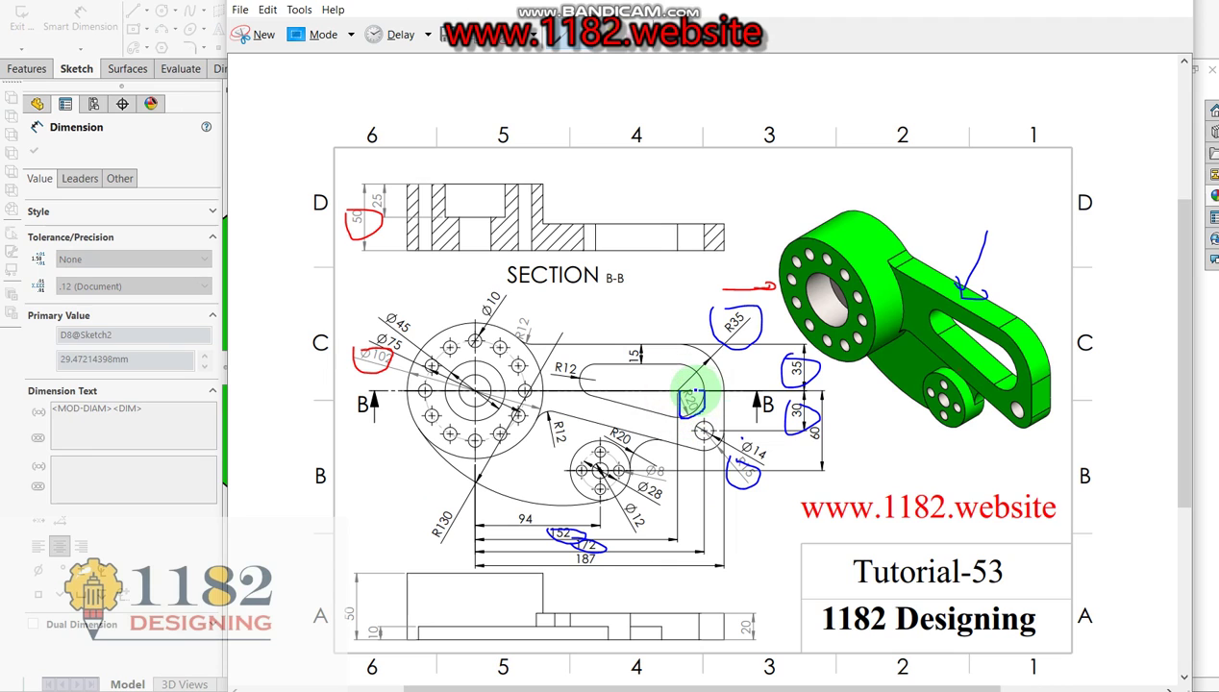
left_click(212, 575)
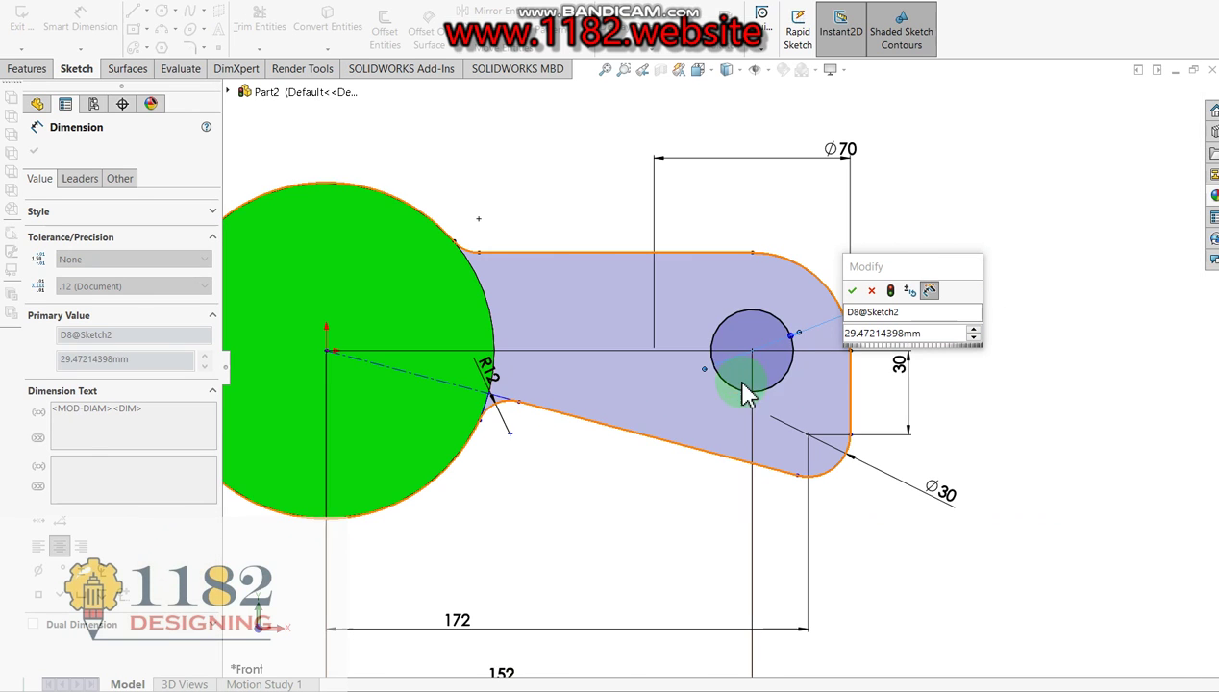
left_click(926, 333)
type("40")
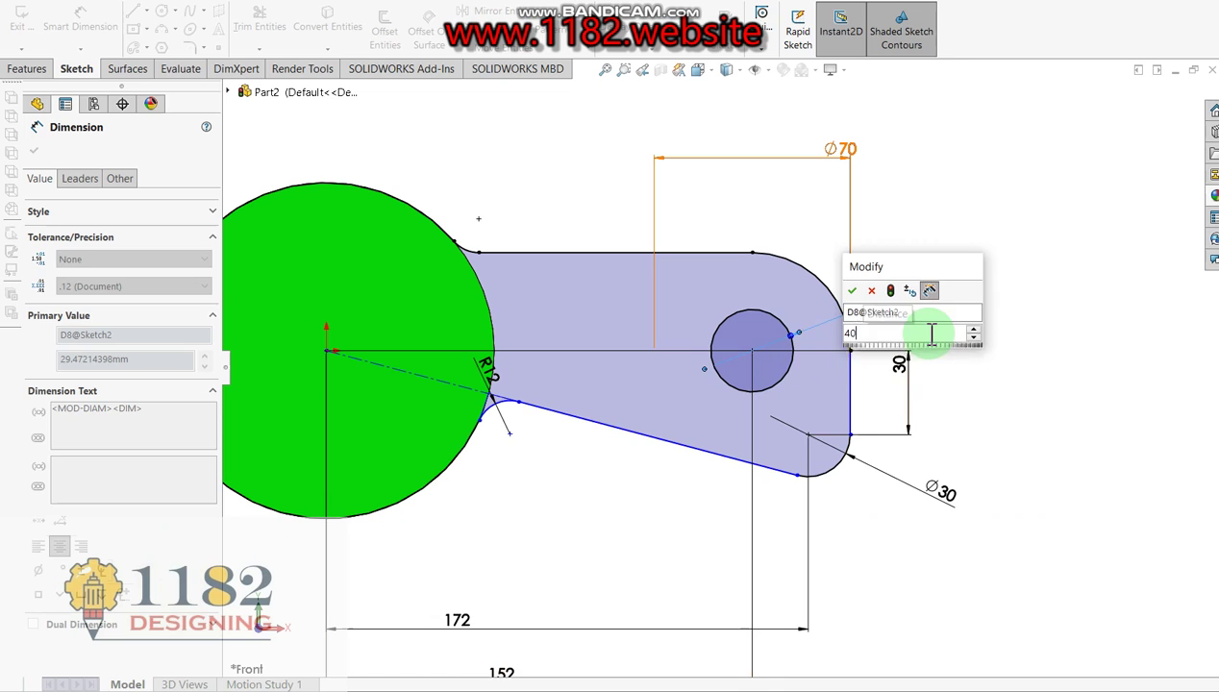
key("Return")
left_click(396, 27)
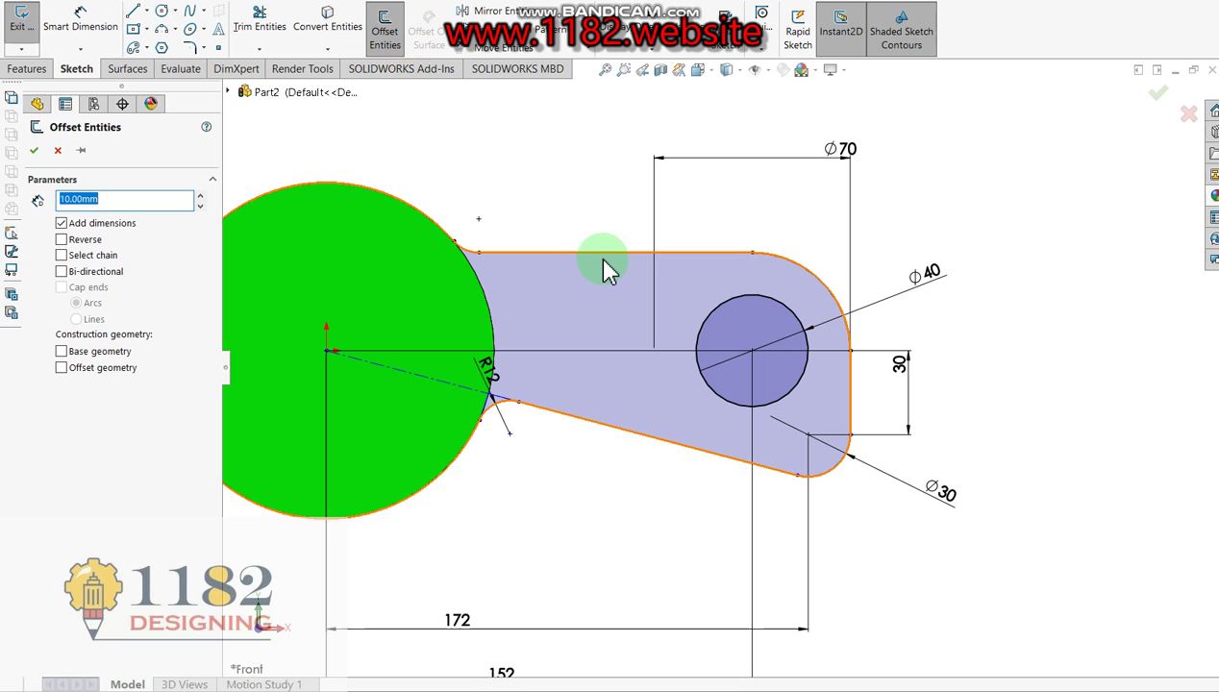
- Offset the arm's top edge 15 mm inward and its slanted lower edge 20 mm inward
type("1")
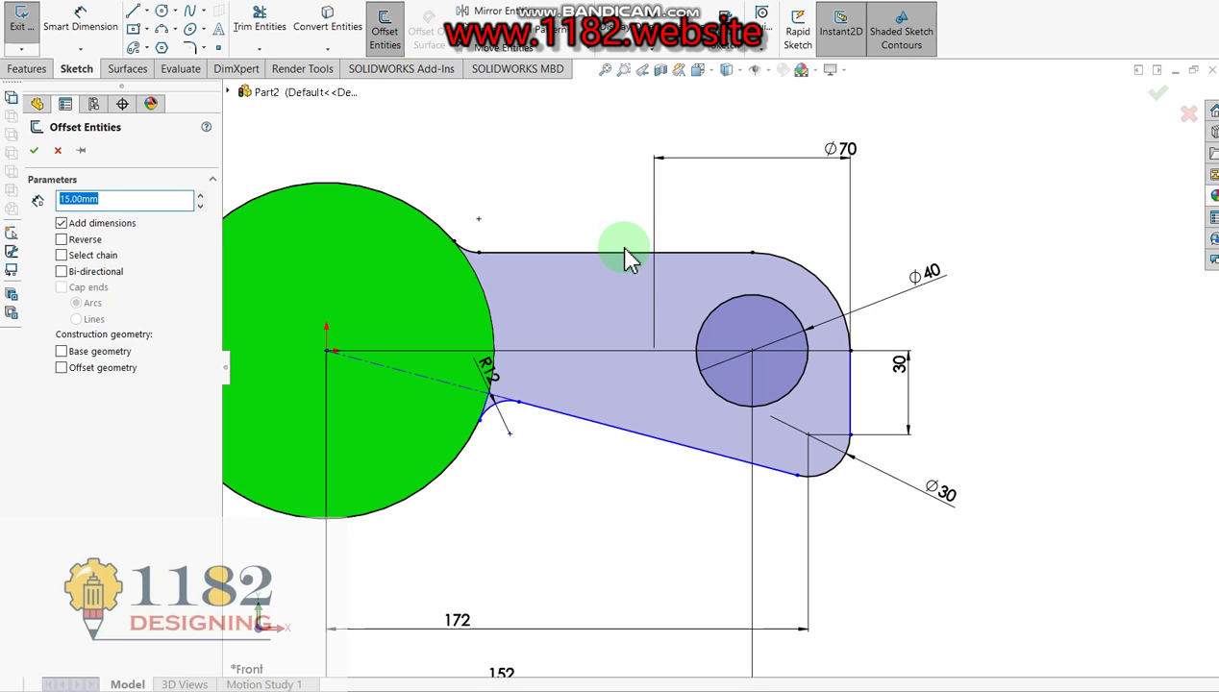
left_click(607, 253)
left_click(609, 284)
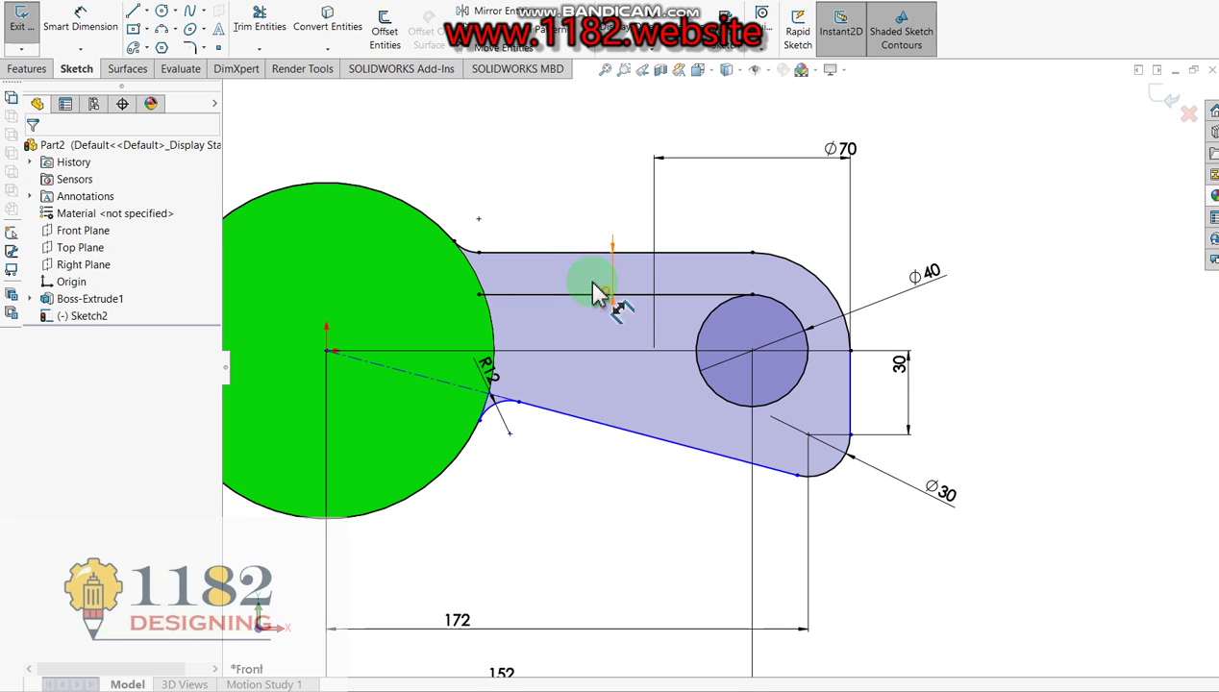
left_click(399, 31)
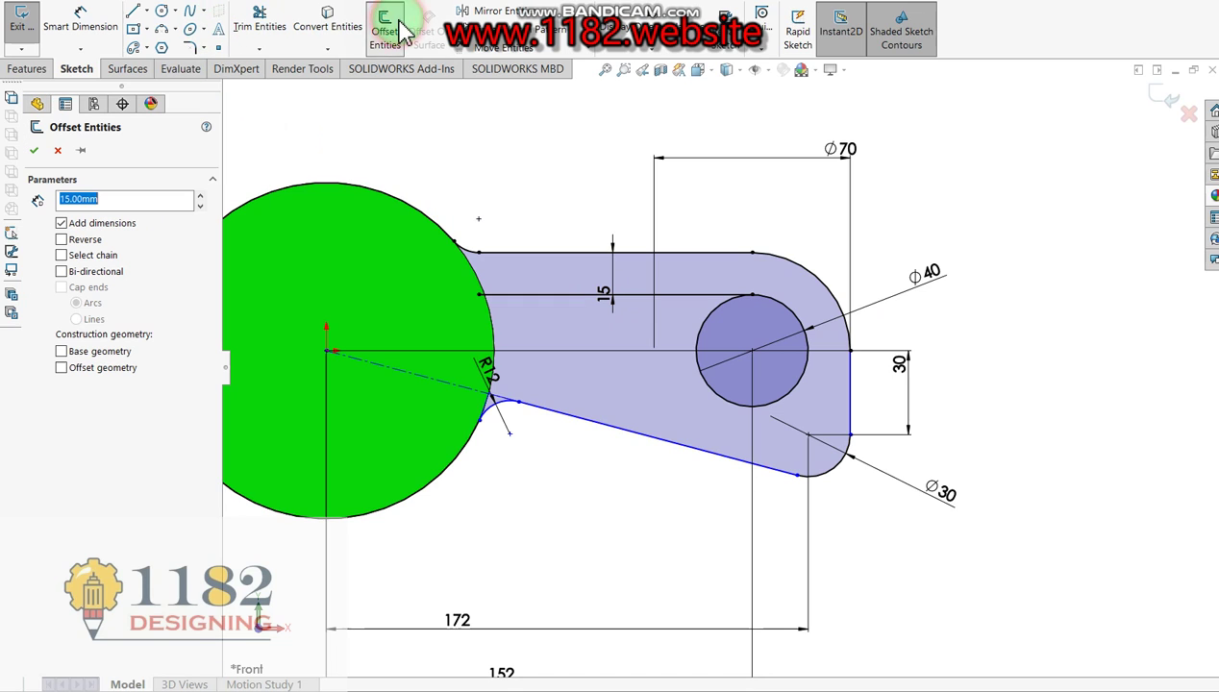
left_click(663, 440)
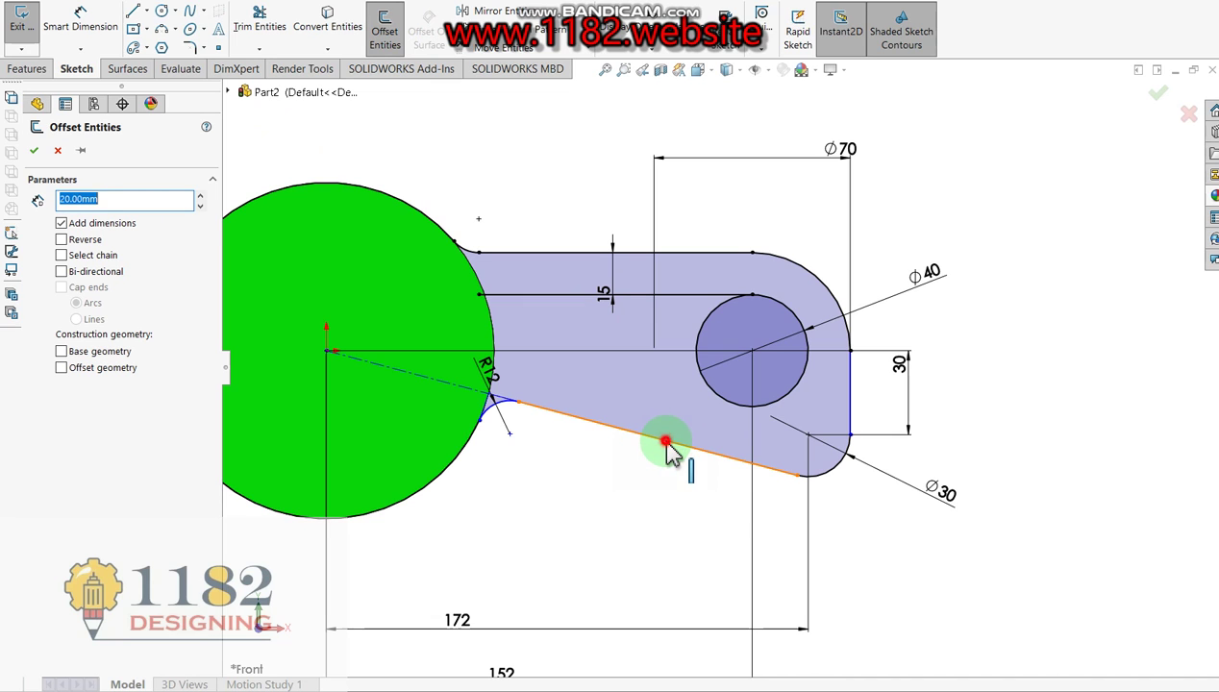
left_click(656, 383)
scroll(613, 354, "down", 1)
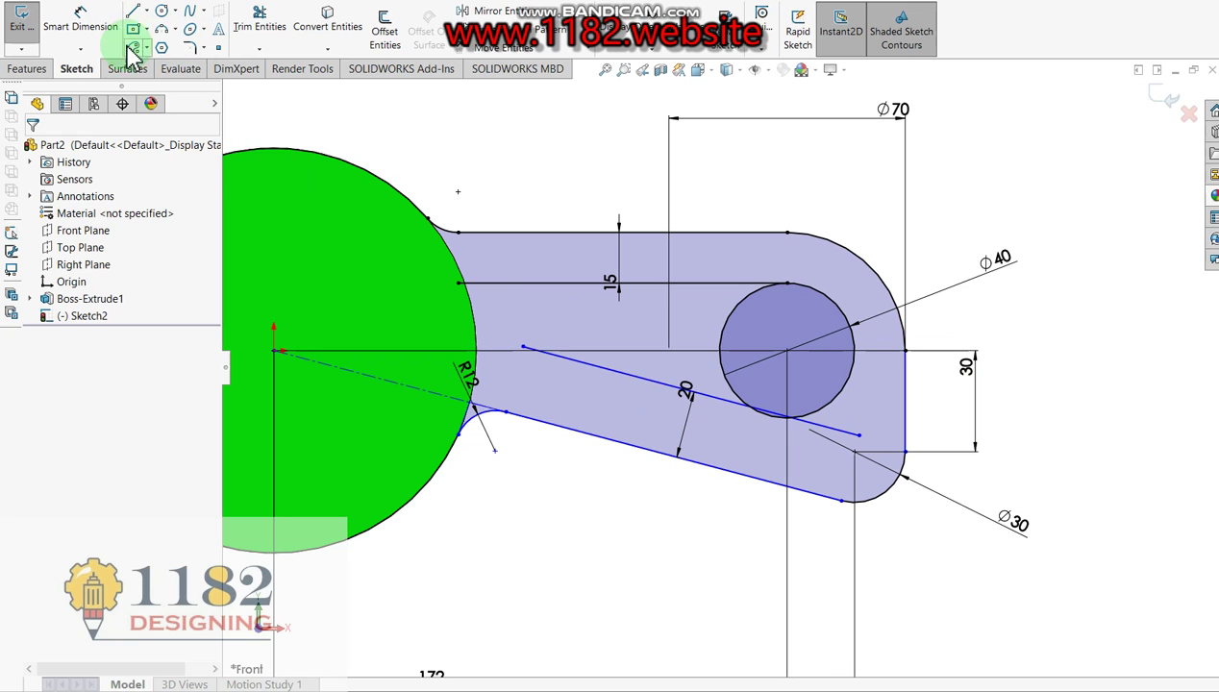
- Extend both offset slot lines left toward the hub and trim their overhang into one corner
left_click(80, 48)
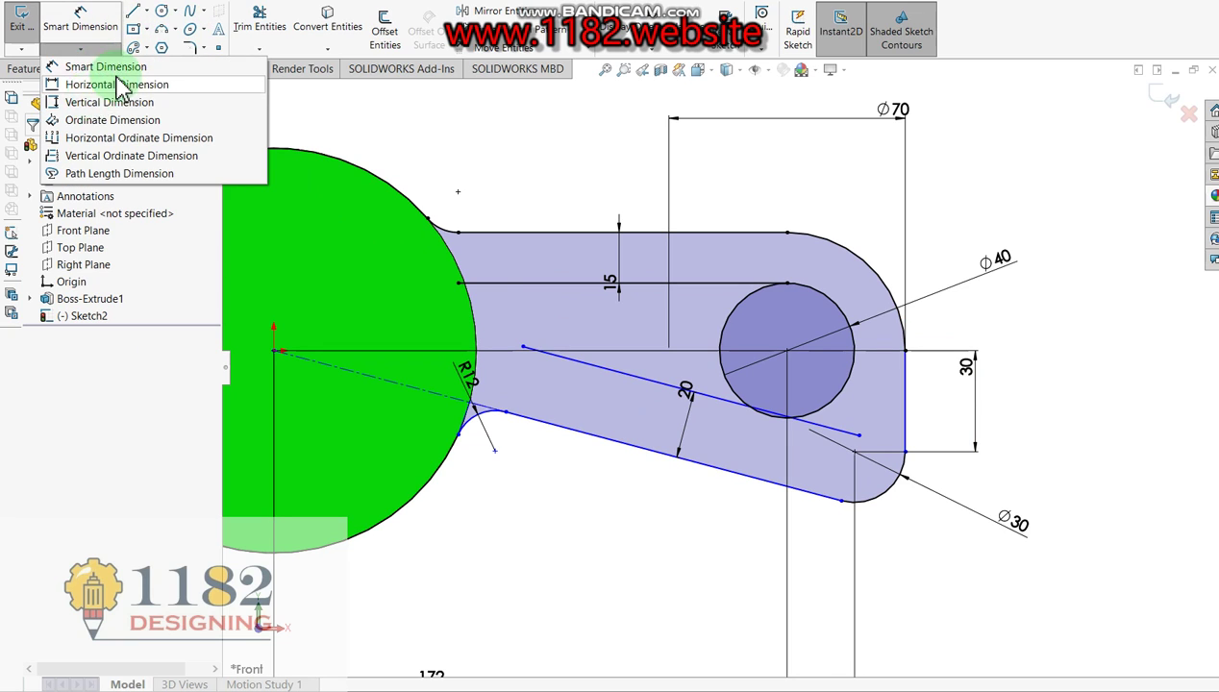
left_click(261, 47)
left_click(266, 49)
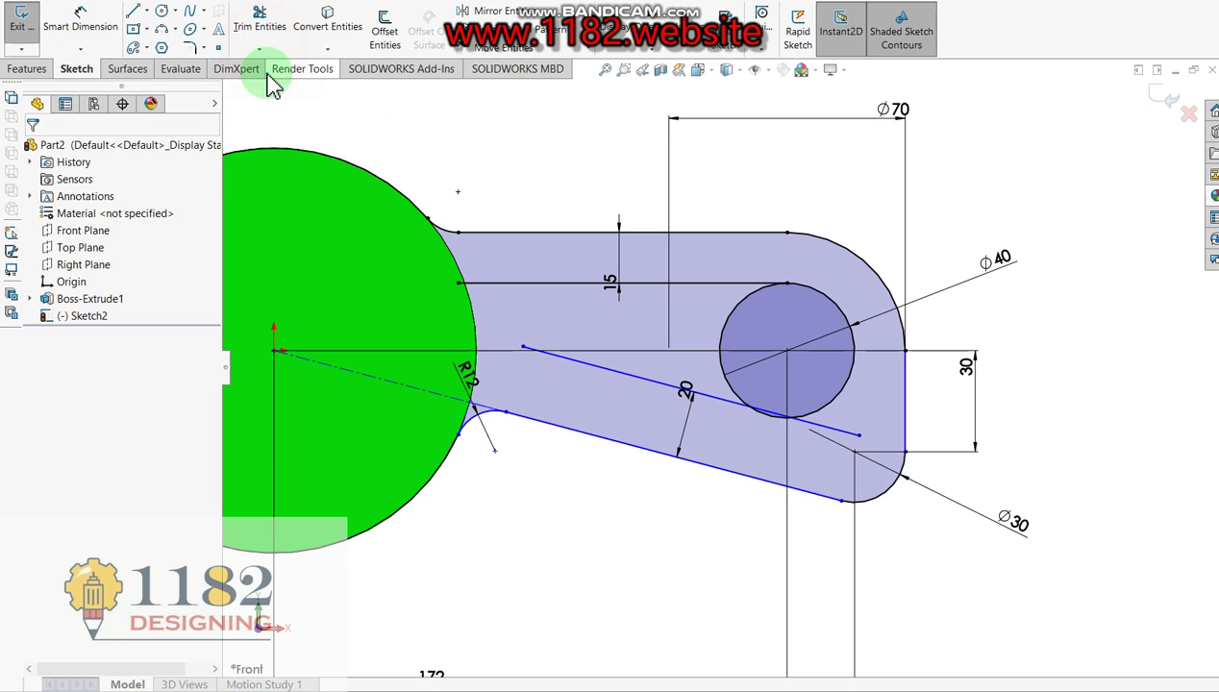
left_click(274, 66)
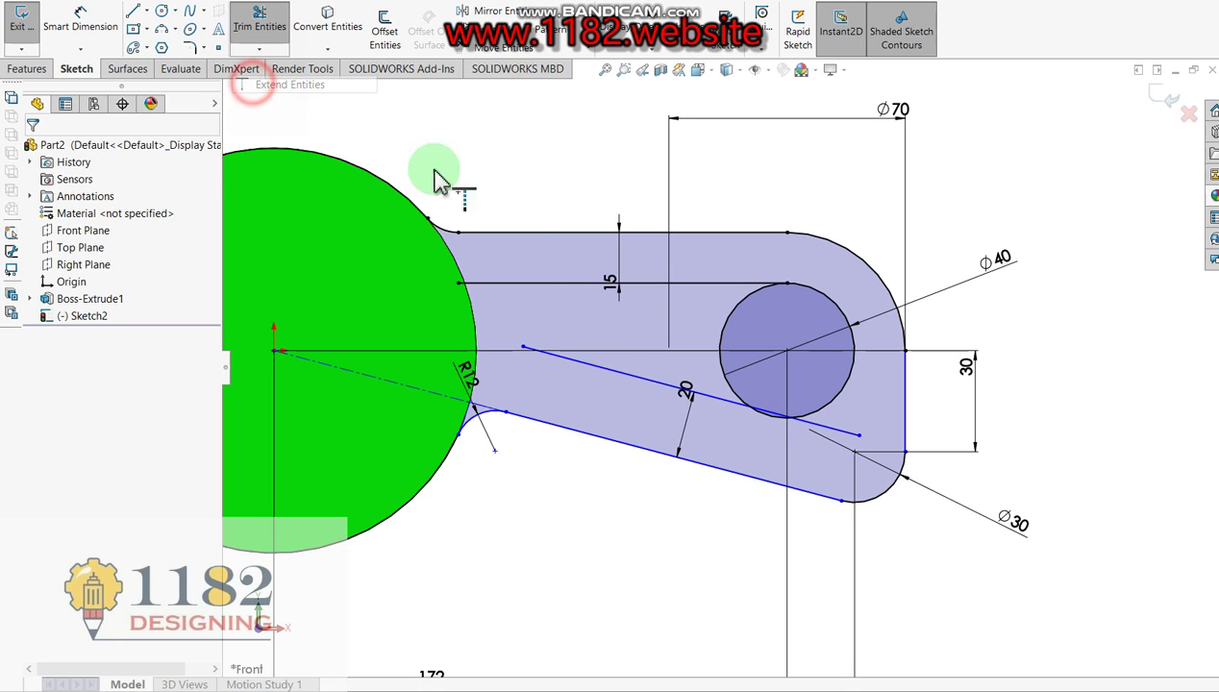
left_click(577, 369)
left_click(500, 268)
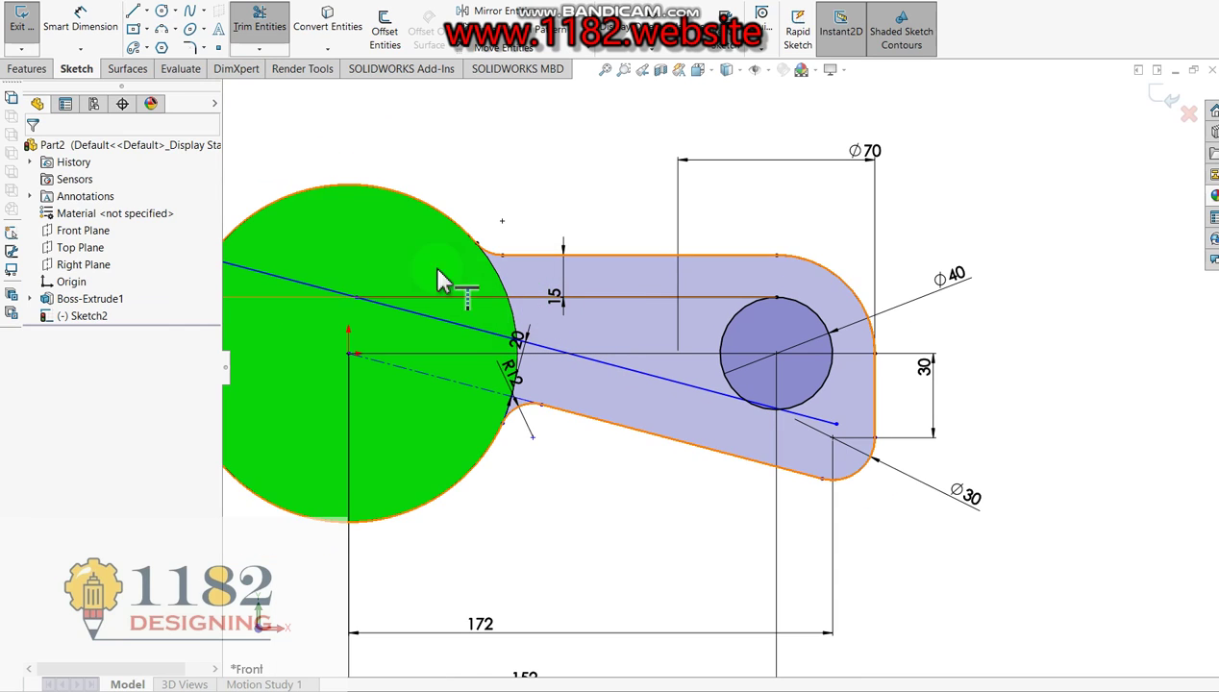
left_click(259, 19)
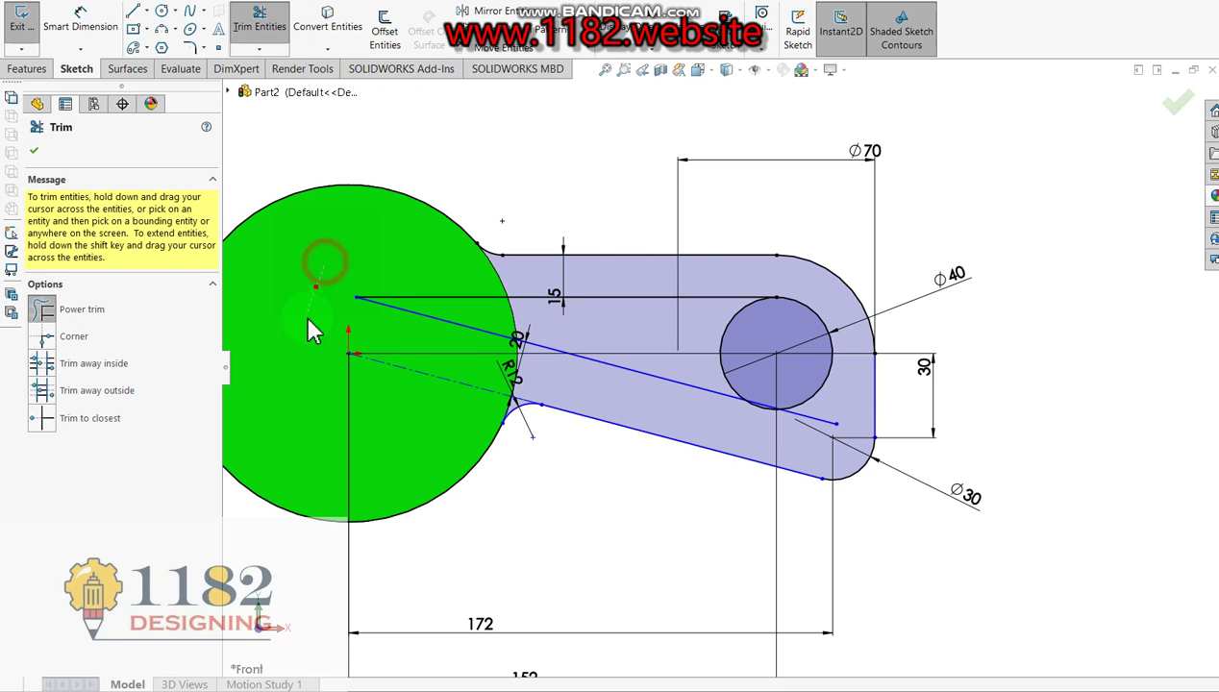
key("z")
scroll(594, 325, "down", 3)
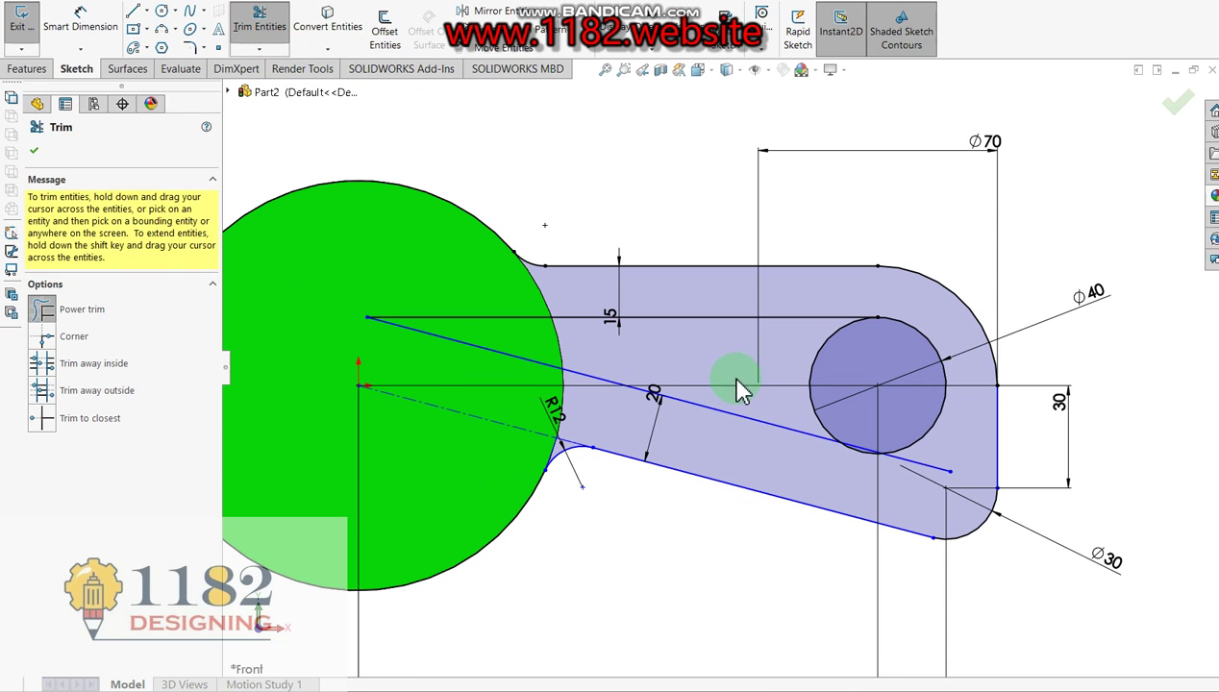
left_click_drag(697, 445, 570, 385)
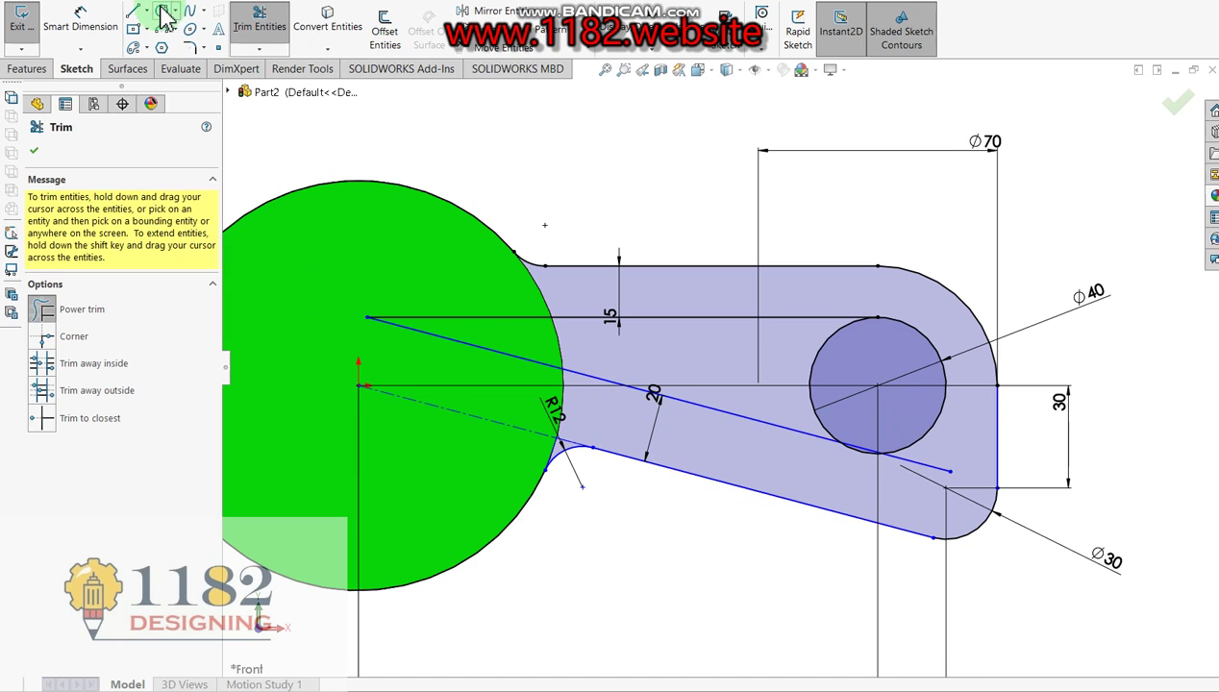
left_click(193, 49)
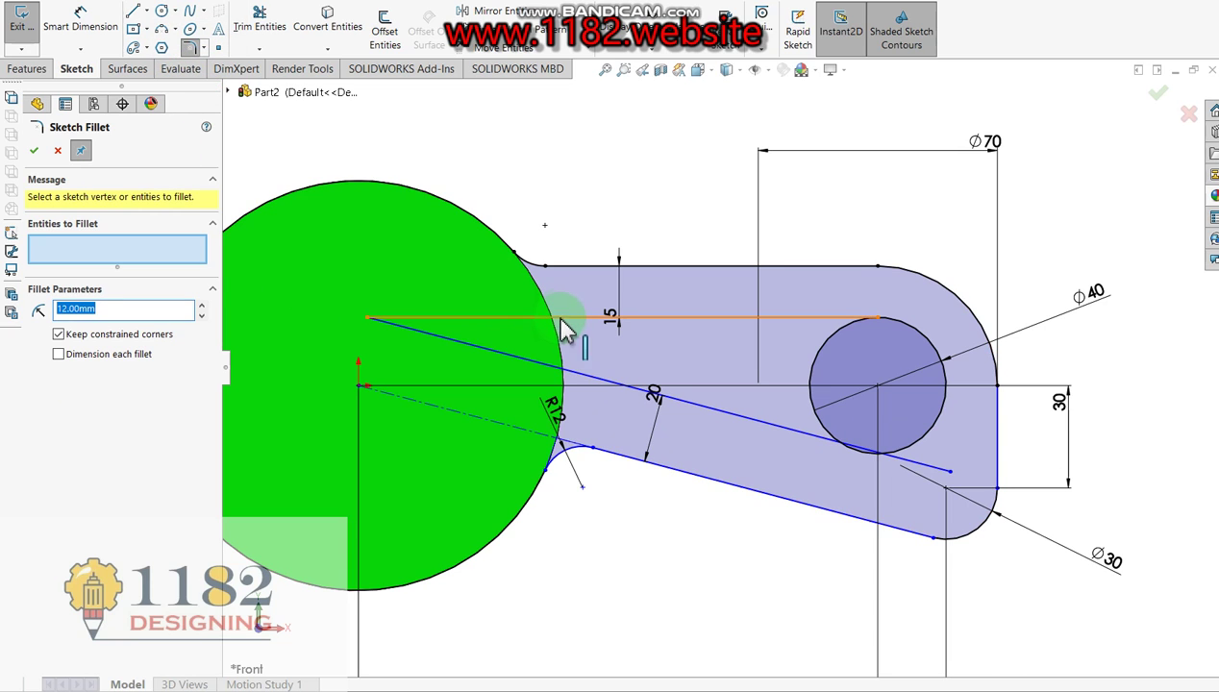
- Round the slot's corner between the horizontal and slanted lines with an R12 fillet
left_click(521, 319)
left_click(519, 356)
left_click(33, 152)
scroll(770, 378, "down", 2)
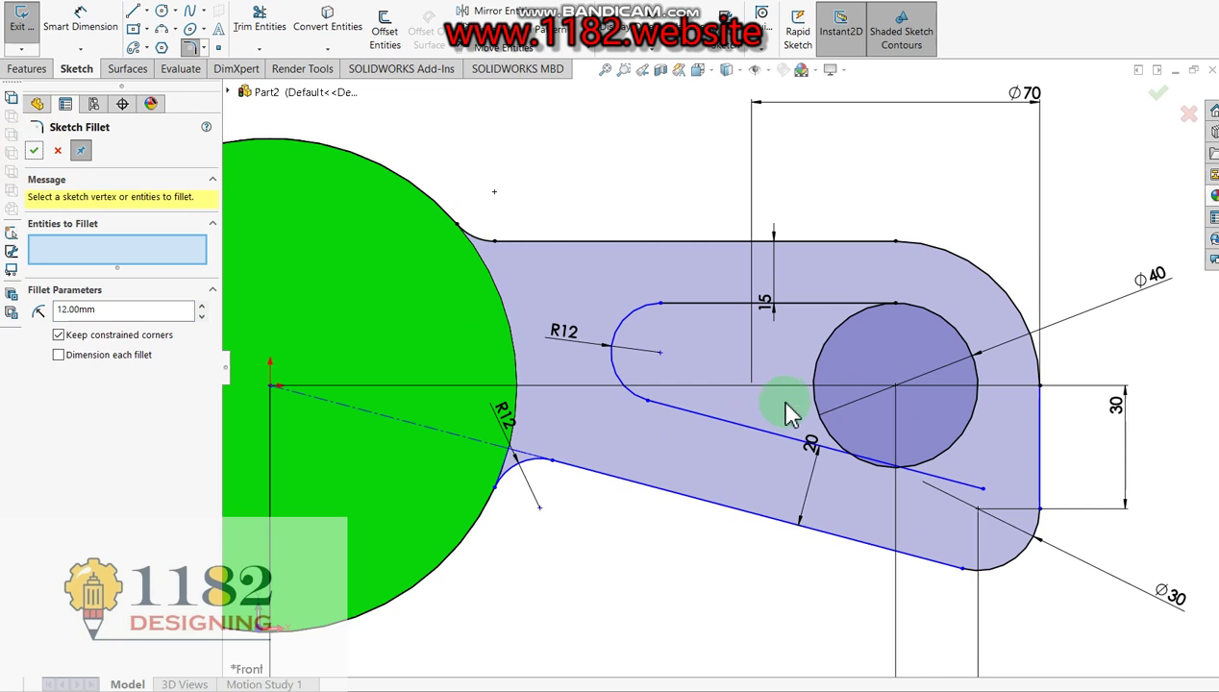
scroll(876, 490, "down", 1)
left_click(75, 250)
left_click(34, 152)
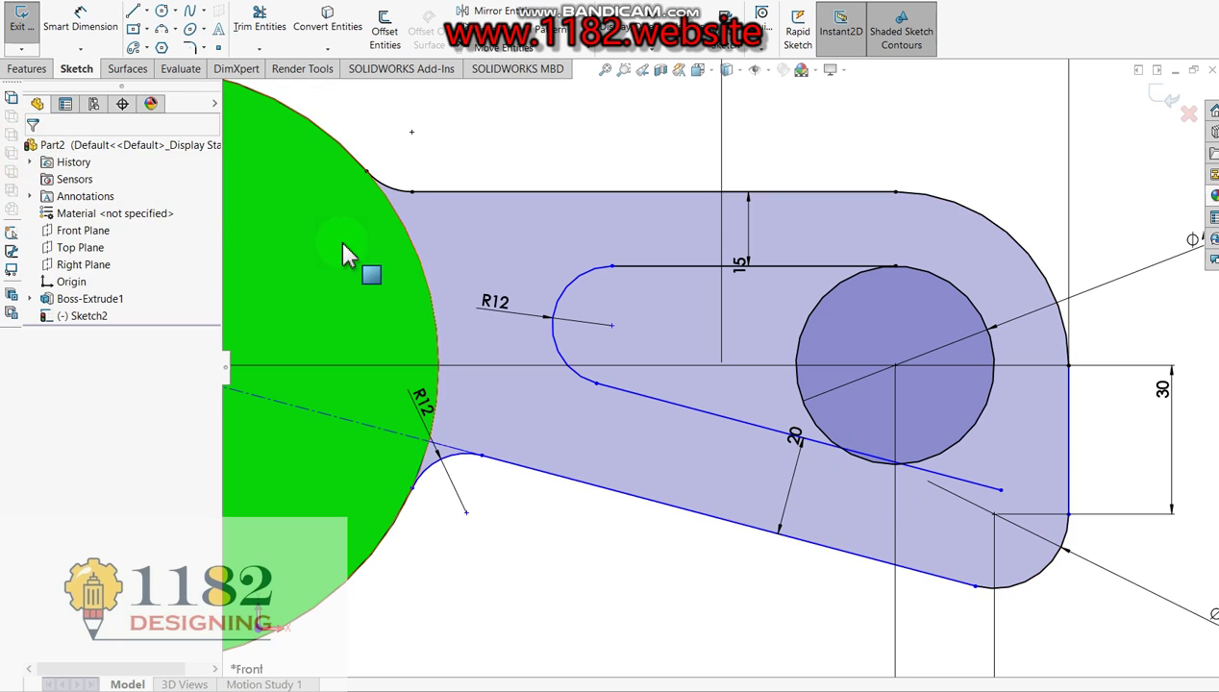
- Delete the 20 offset dimension and make the slot's lower line tangent to the Ø40 circle
left_click(791, 491)
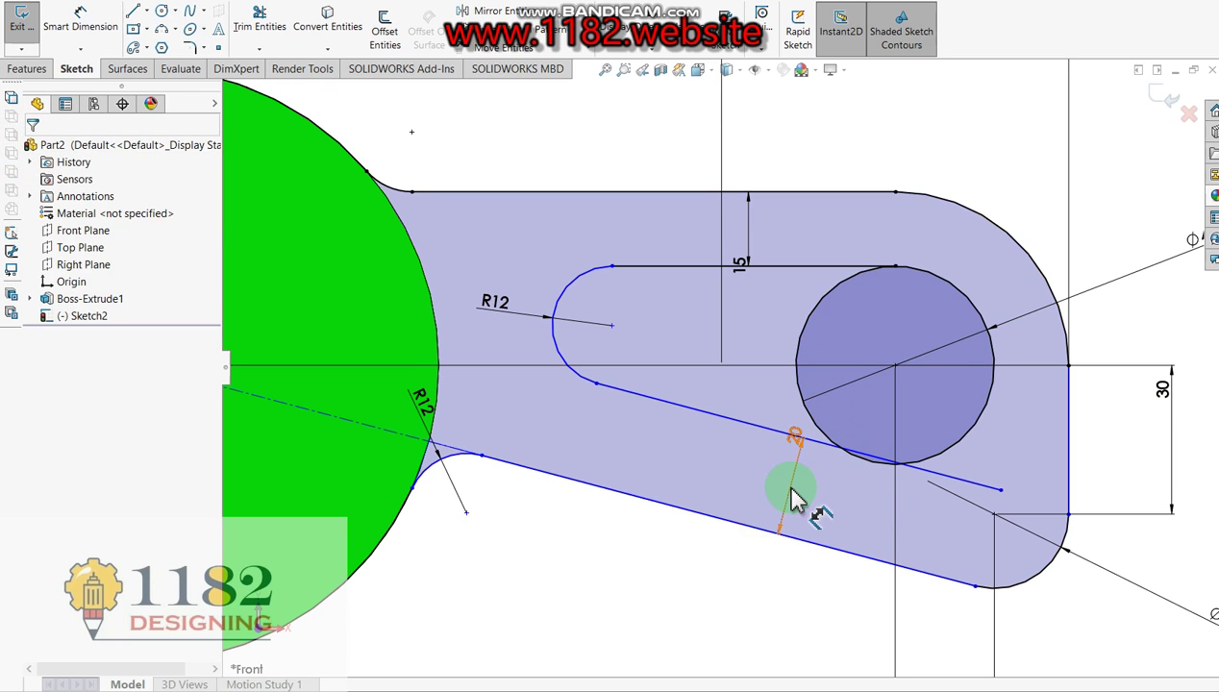
key("Delete")
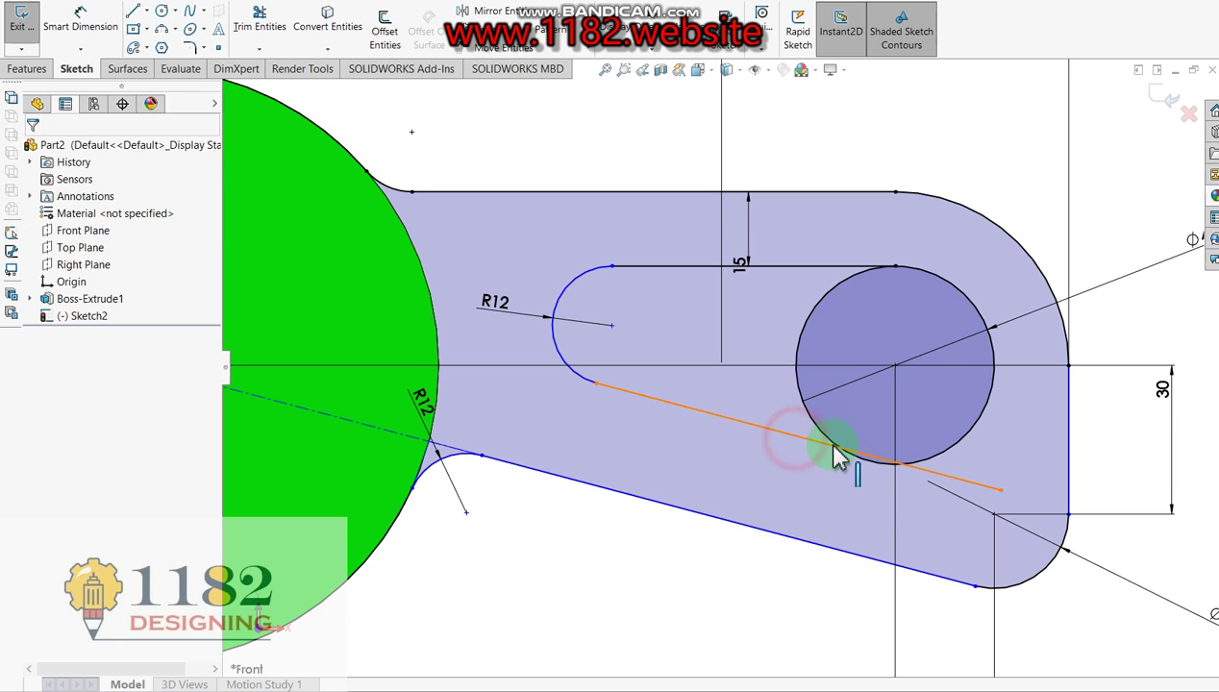
left_click(877, 468)
left_click(813, 464)
left_click(823, 430)
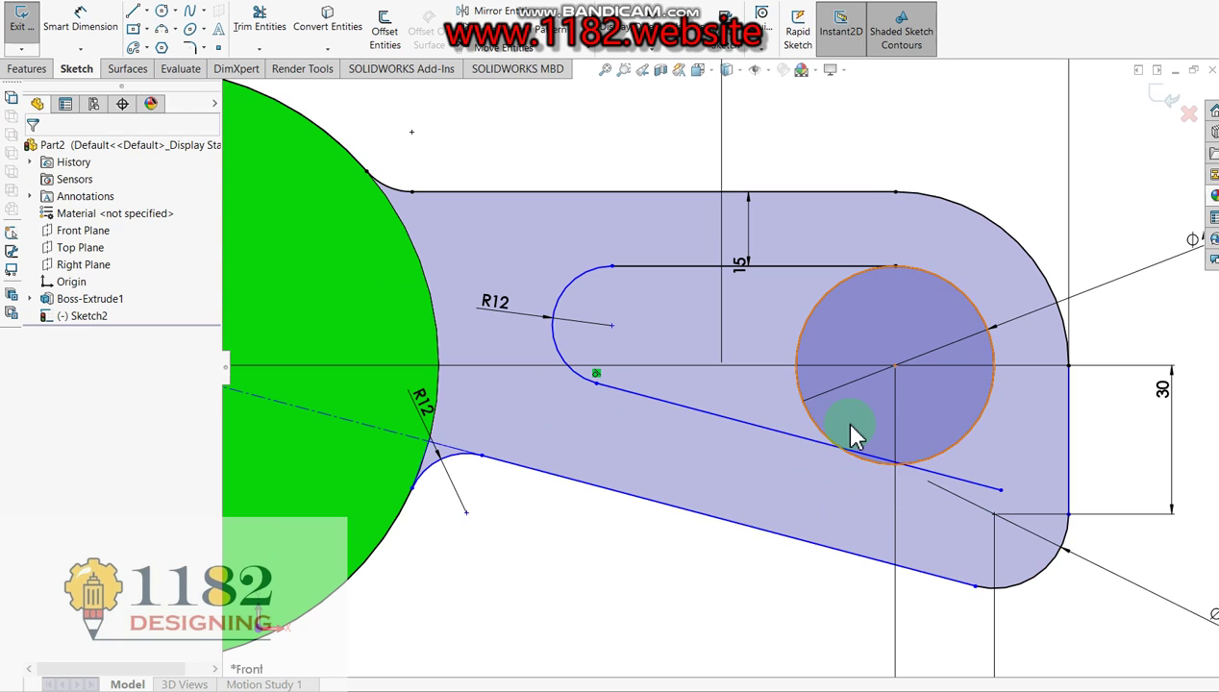
left_click(822, 444)
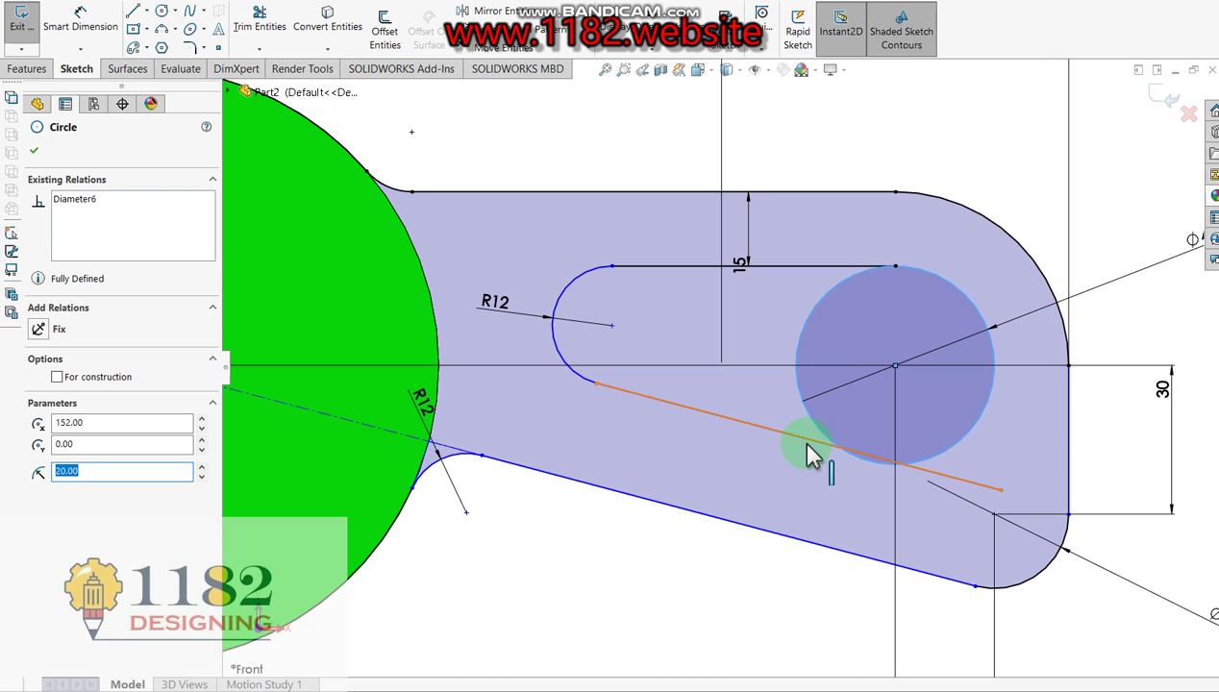
left_click(808, 444, "ctrl")
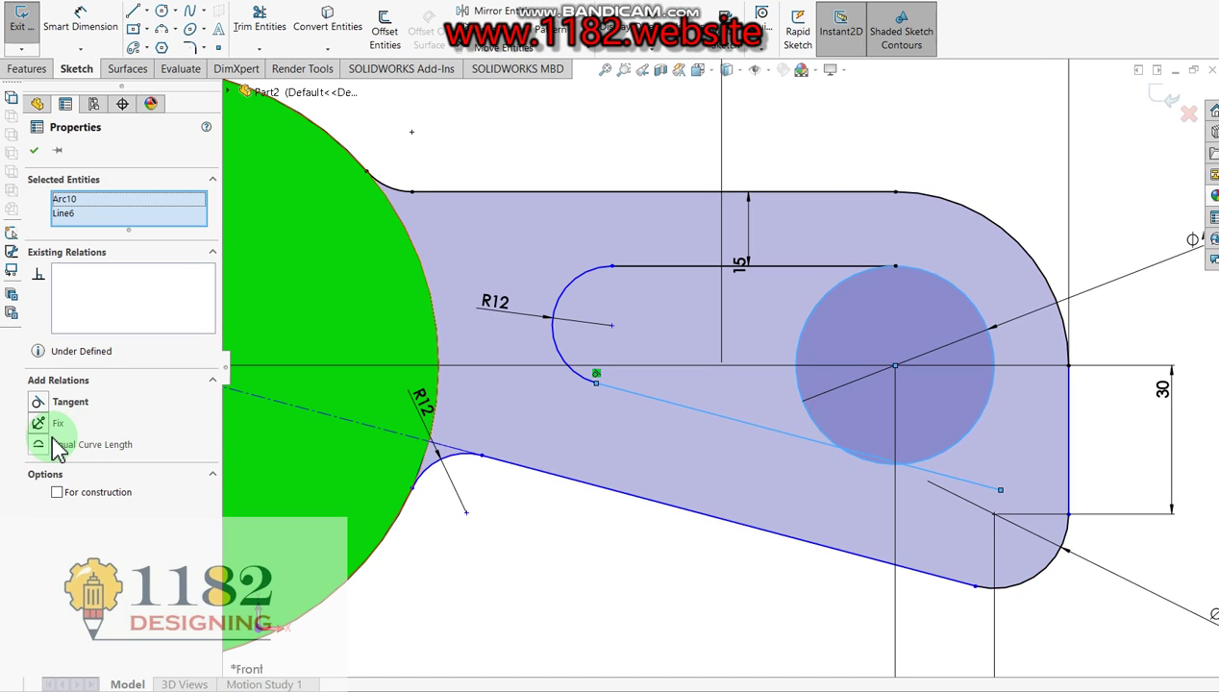
left_click(37, 403)
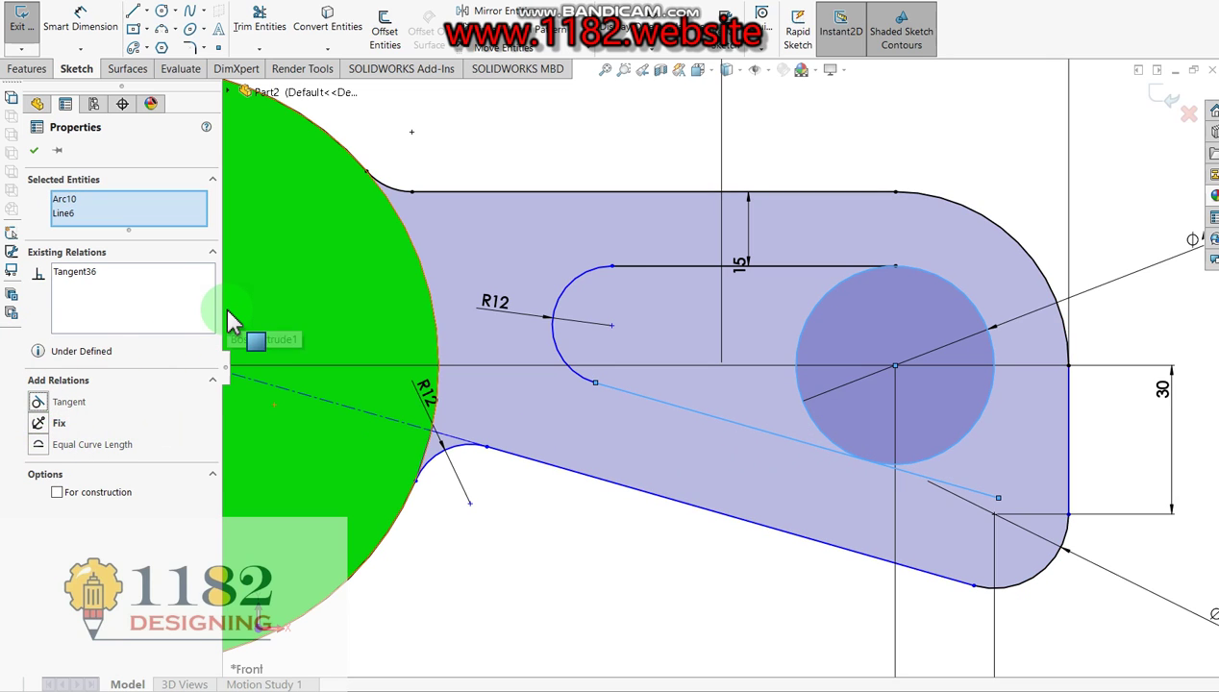
left_click(27, 147)
scroll(722, 361, "up", 2)
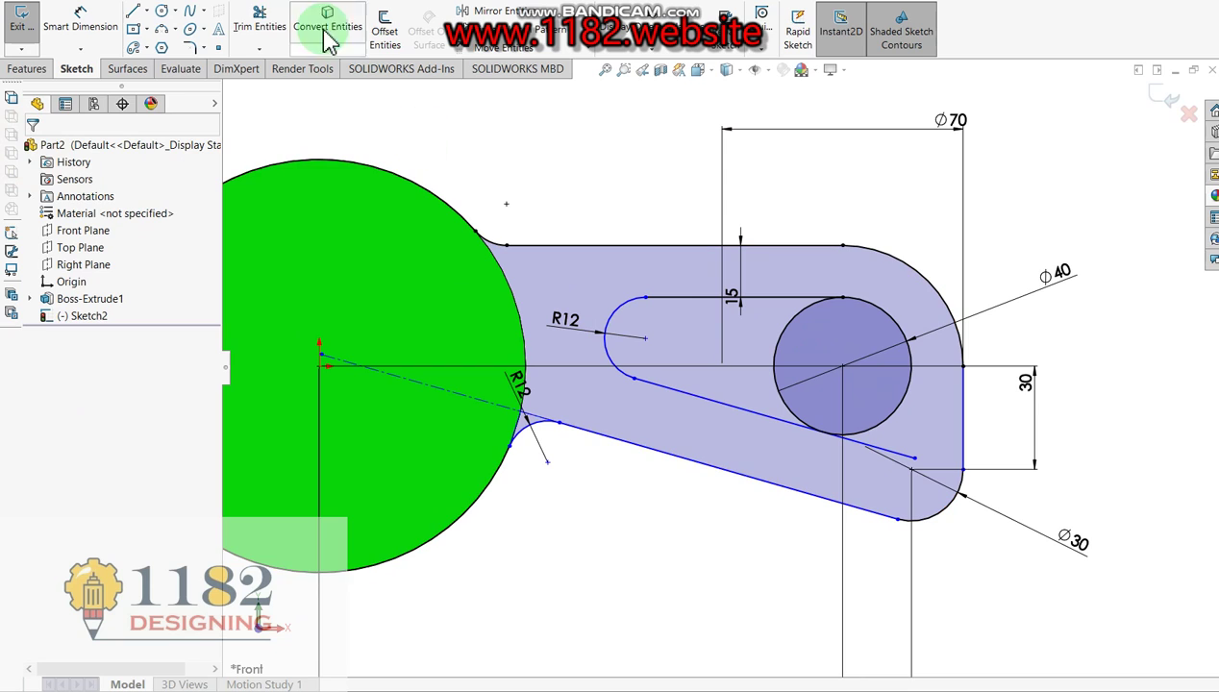
- Trim the Ø40 circle's arc inside the slot and drag the slot arcs into place
left_click(268, 21)
left_click_drag(795, 332, 901, 458)
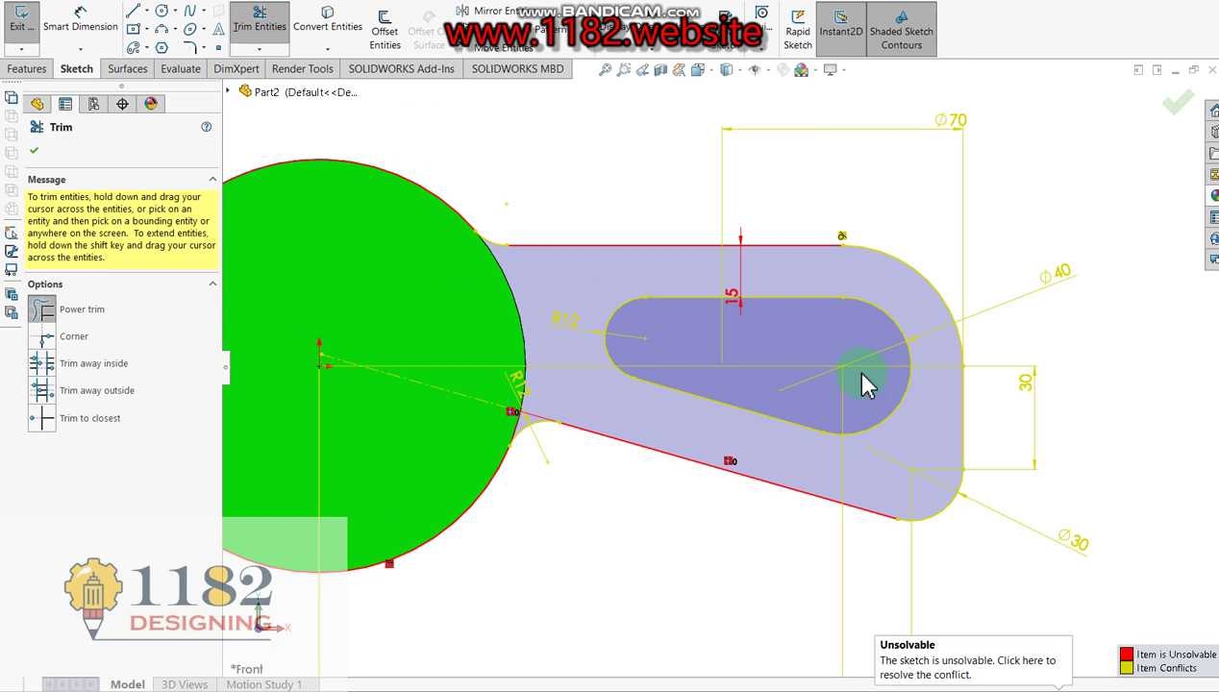
scroll(853, 381, "down", 2)
key("Escape")
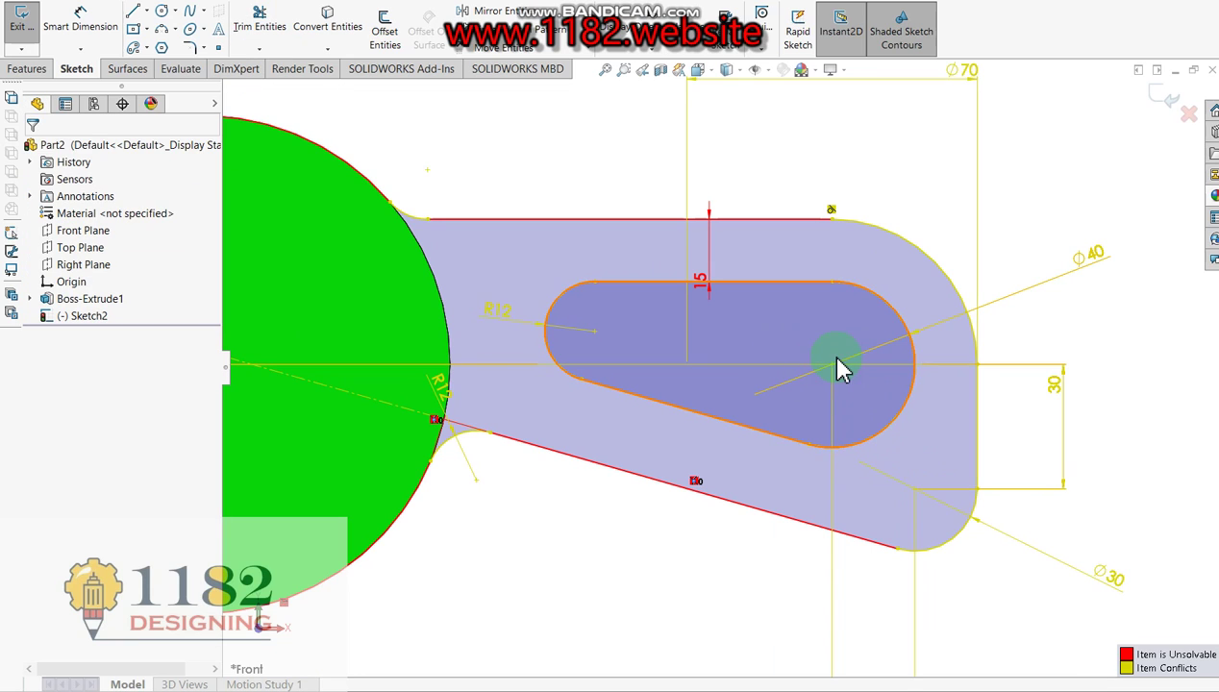
left_click(833, 365)
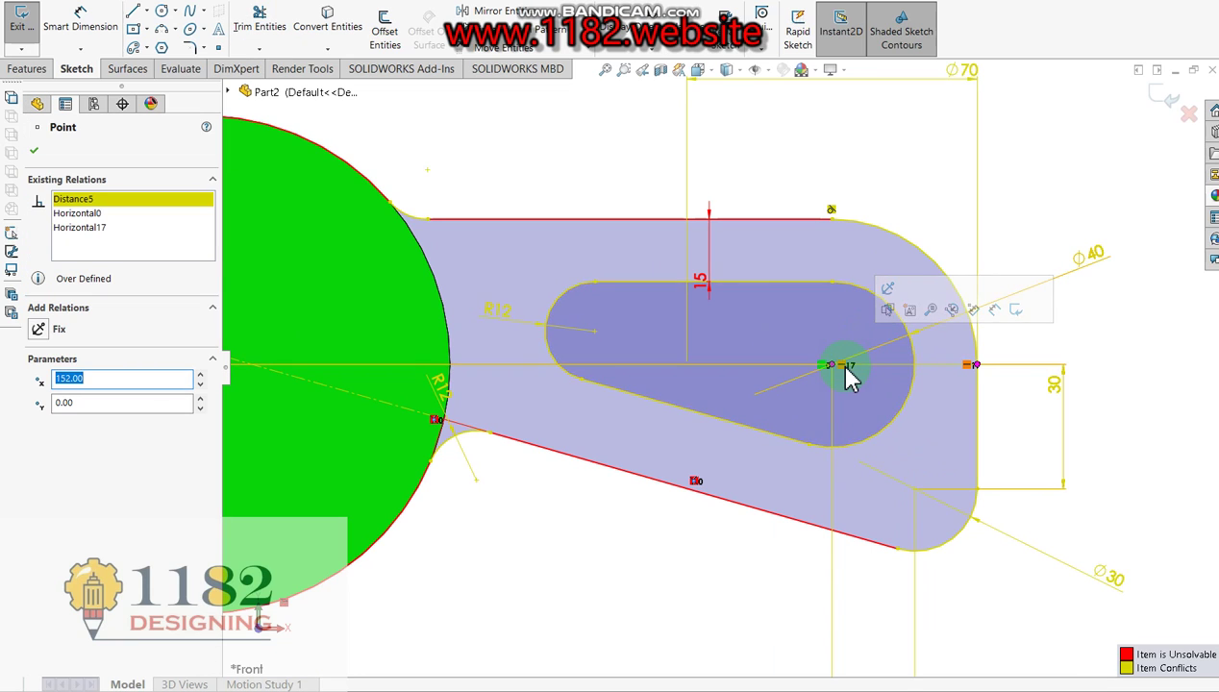
left_click_drag(843, 366, 854, 346)
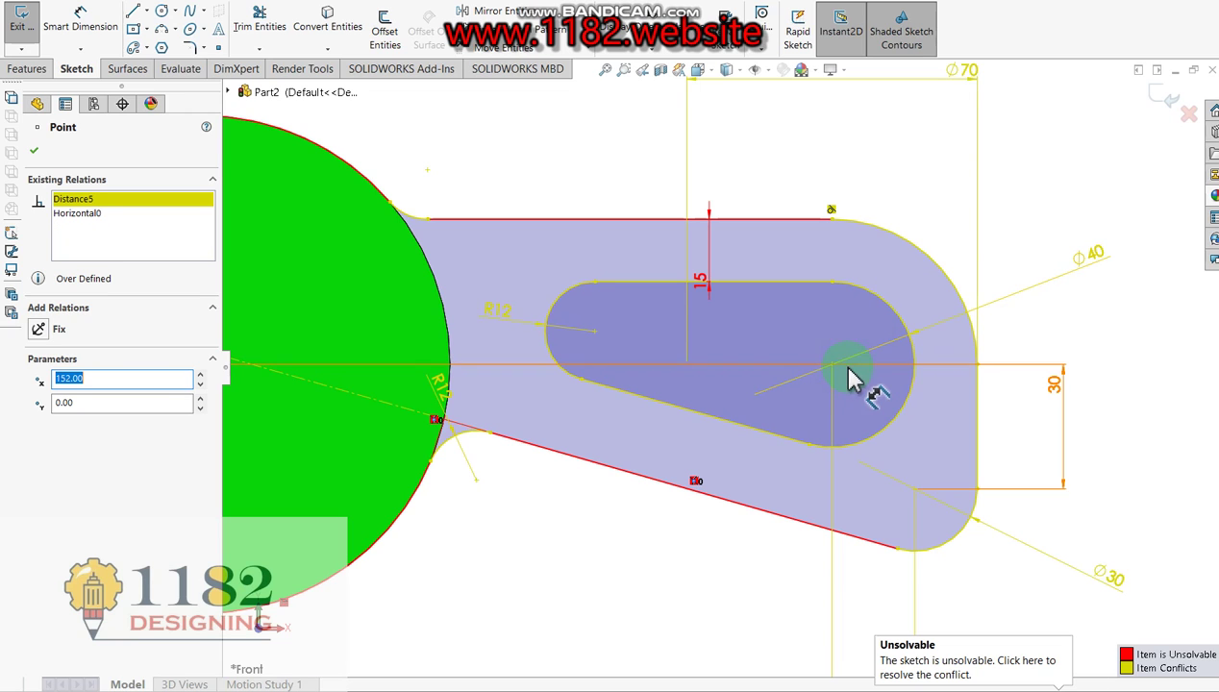
left_click(877, 300)
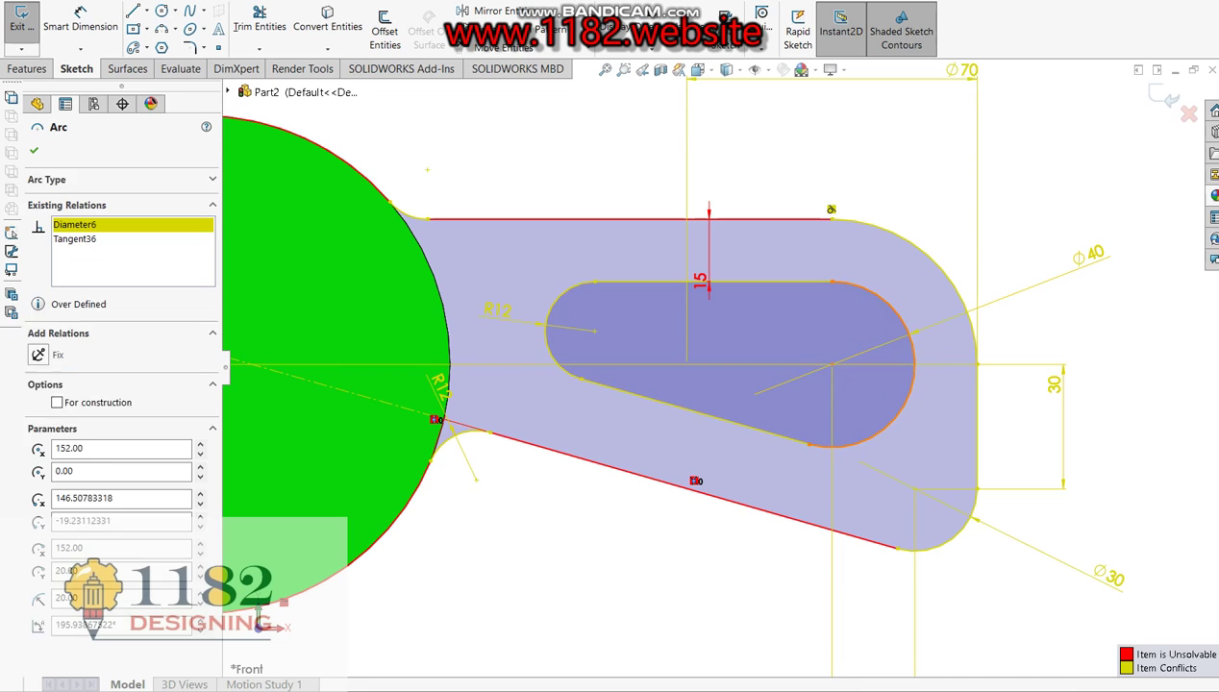
mouse_move(779, 437)
left_mouse_down()
mouse_move(810, 466)
mouse_move(575, 375)
left_mouse_up()
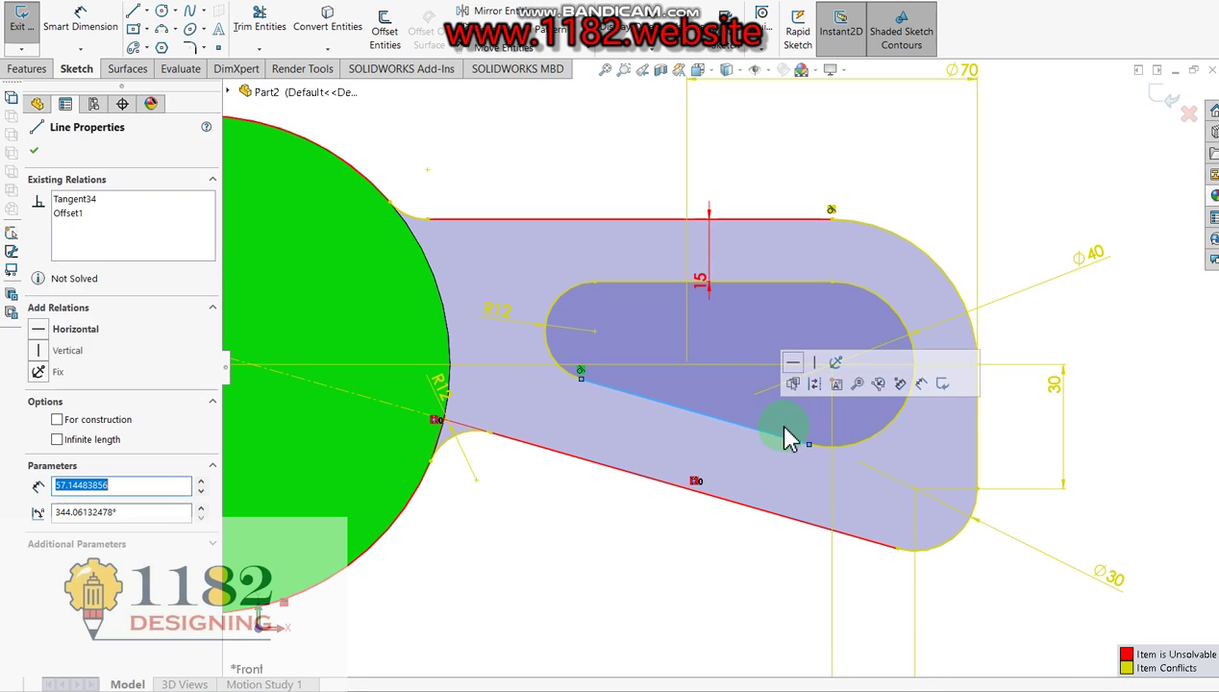
- Delete the conflicting Radius7 and Diameter6 relations from the slot arcs so the sketch solves
left_click(546, 352)
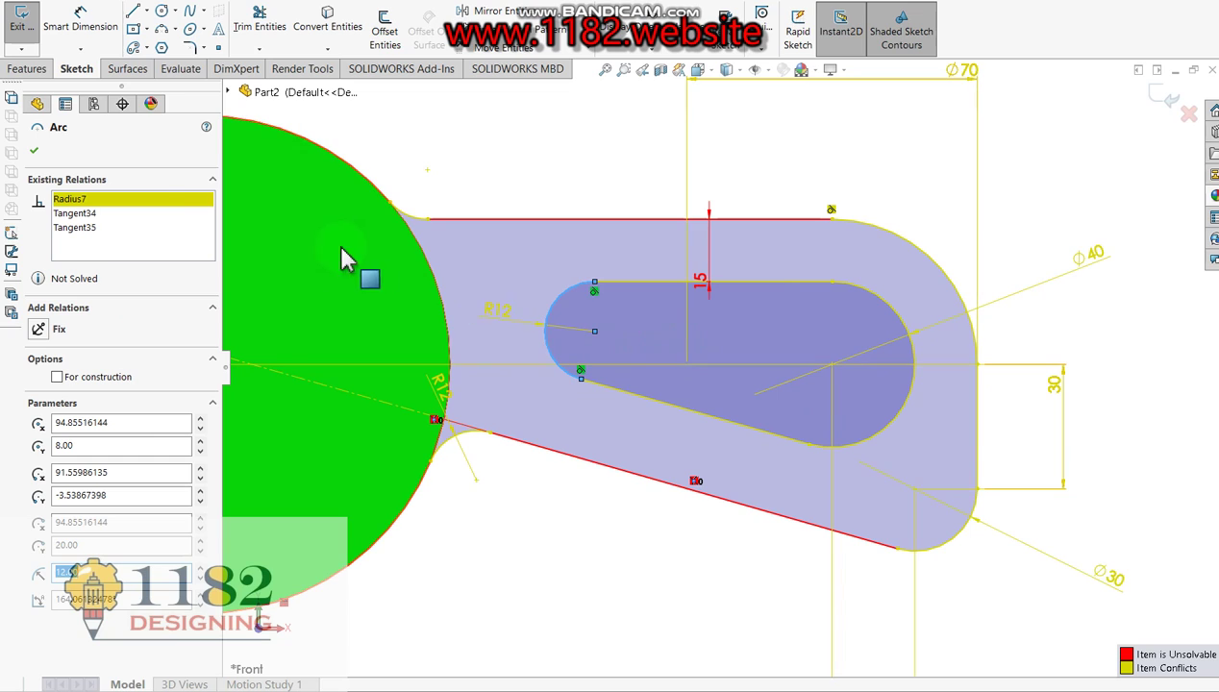
left_click(104, 199)
right_click(130, 199)
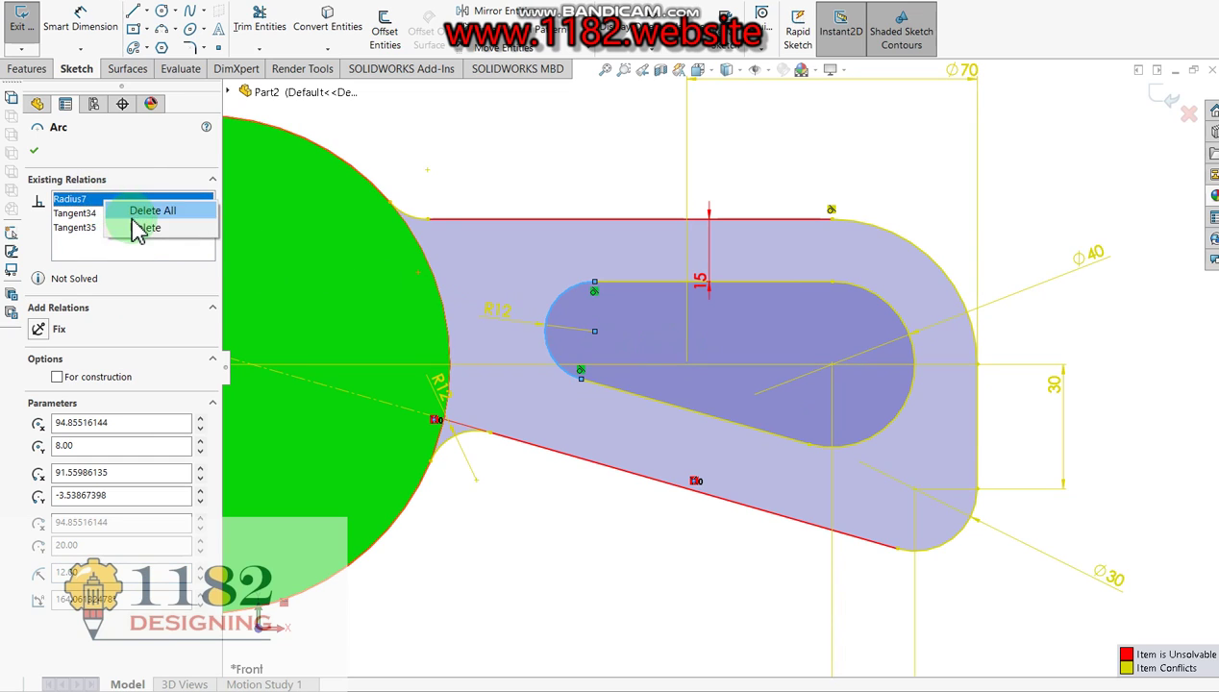
left_click(144, 227)
left_click(590, 150)
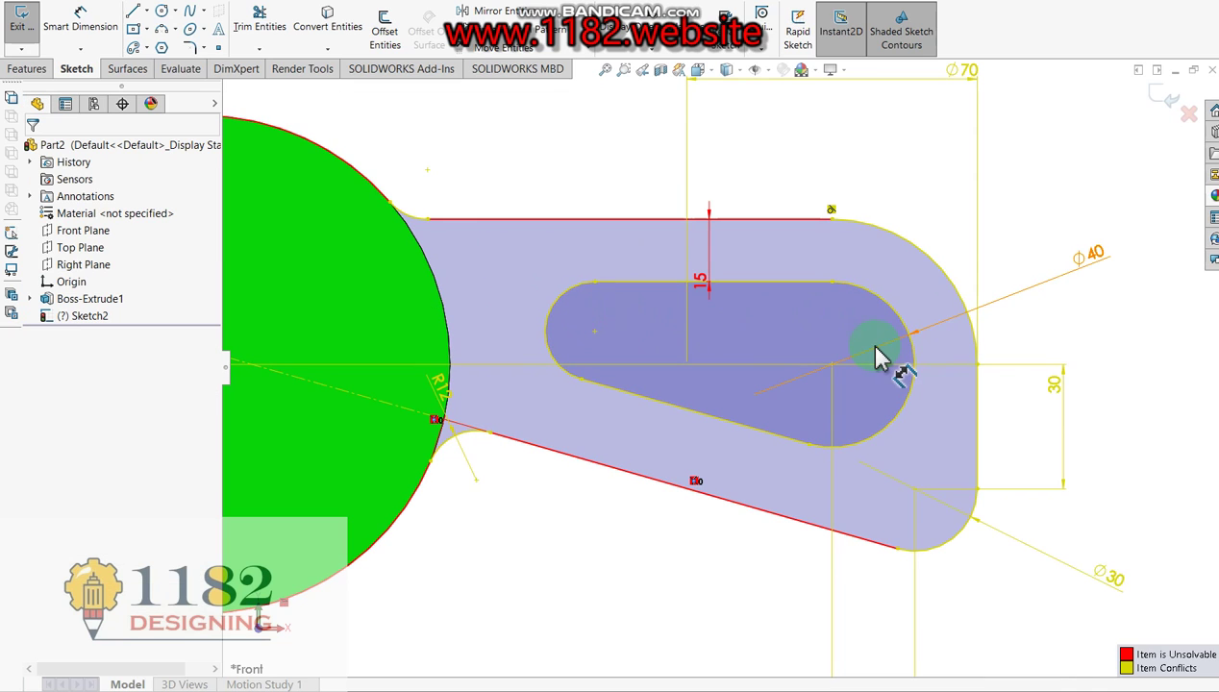
left_click(694, 481)
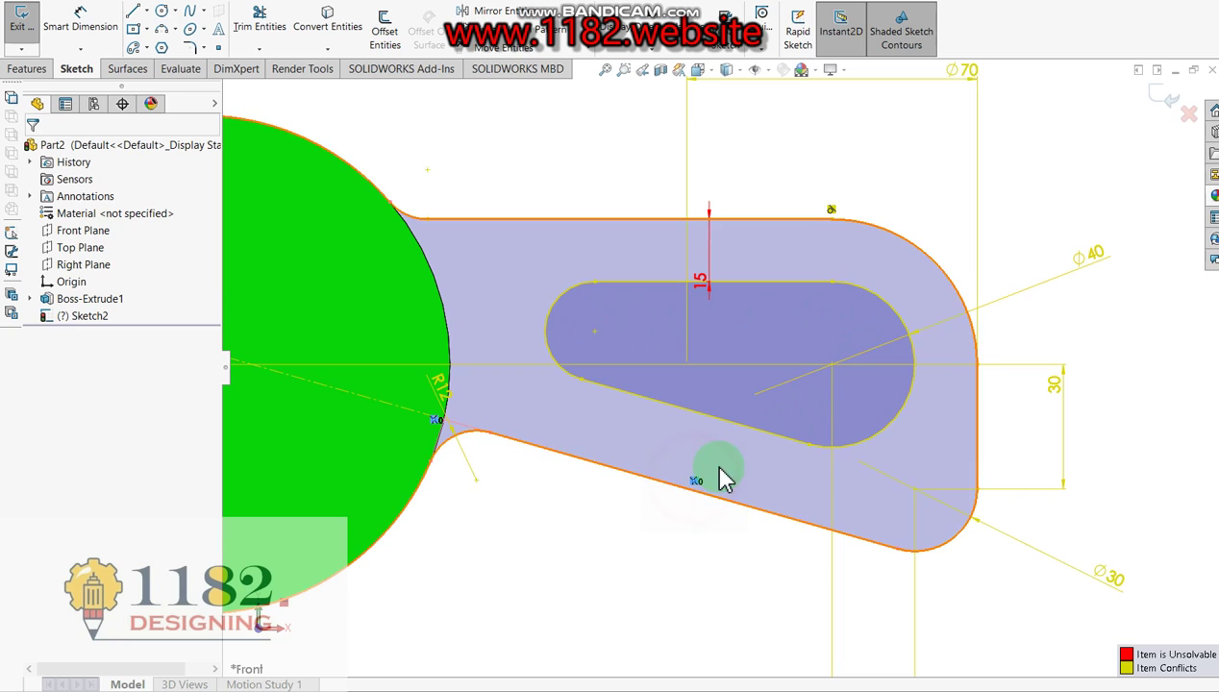
left_click(899, 424)
left_click(82, 220)
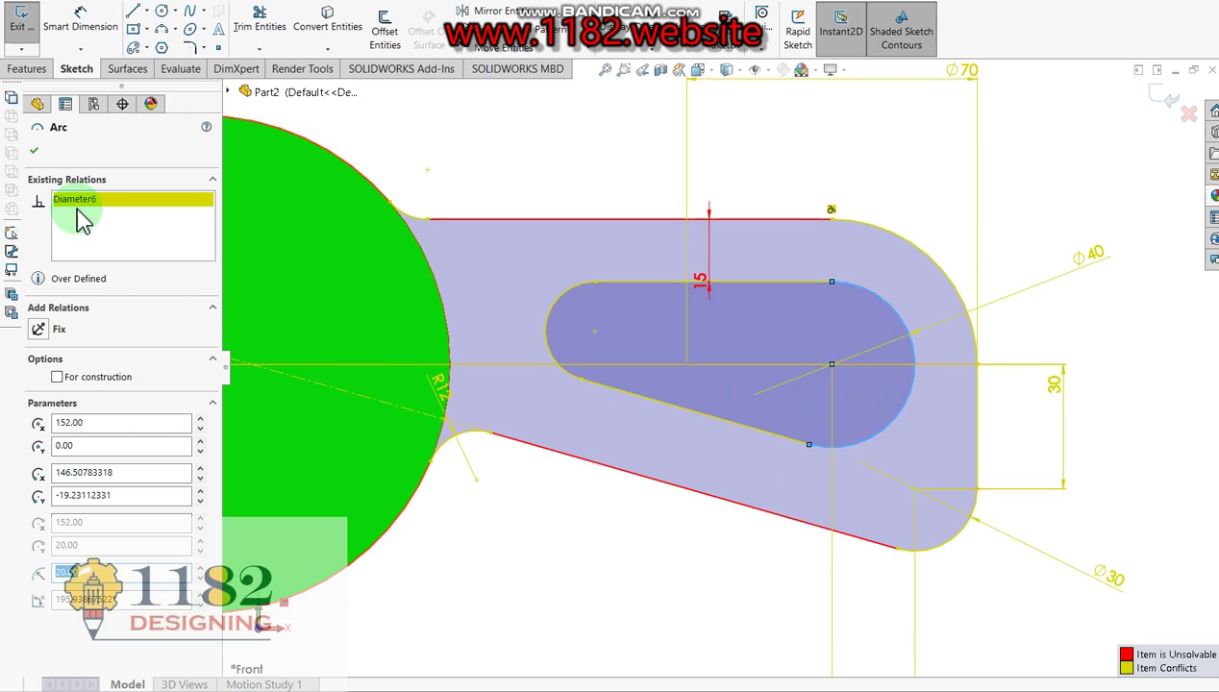
key("Delete")
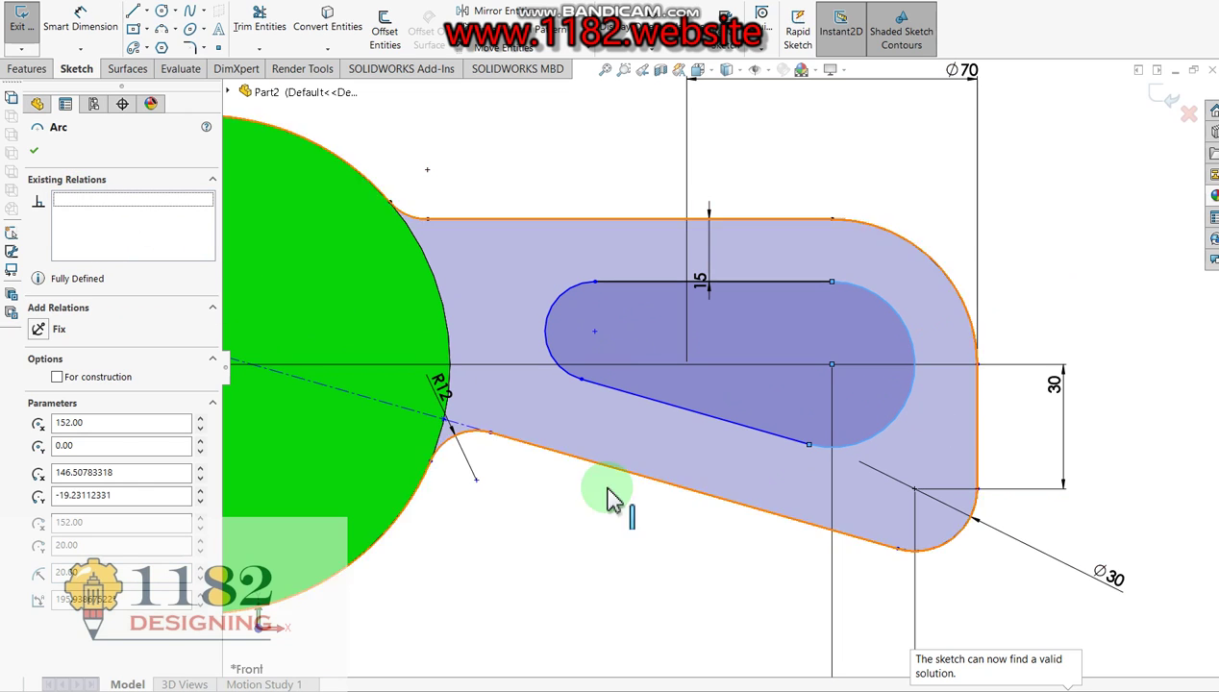
left_click(605, 524)
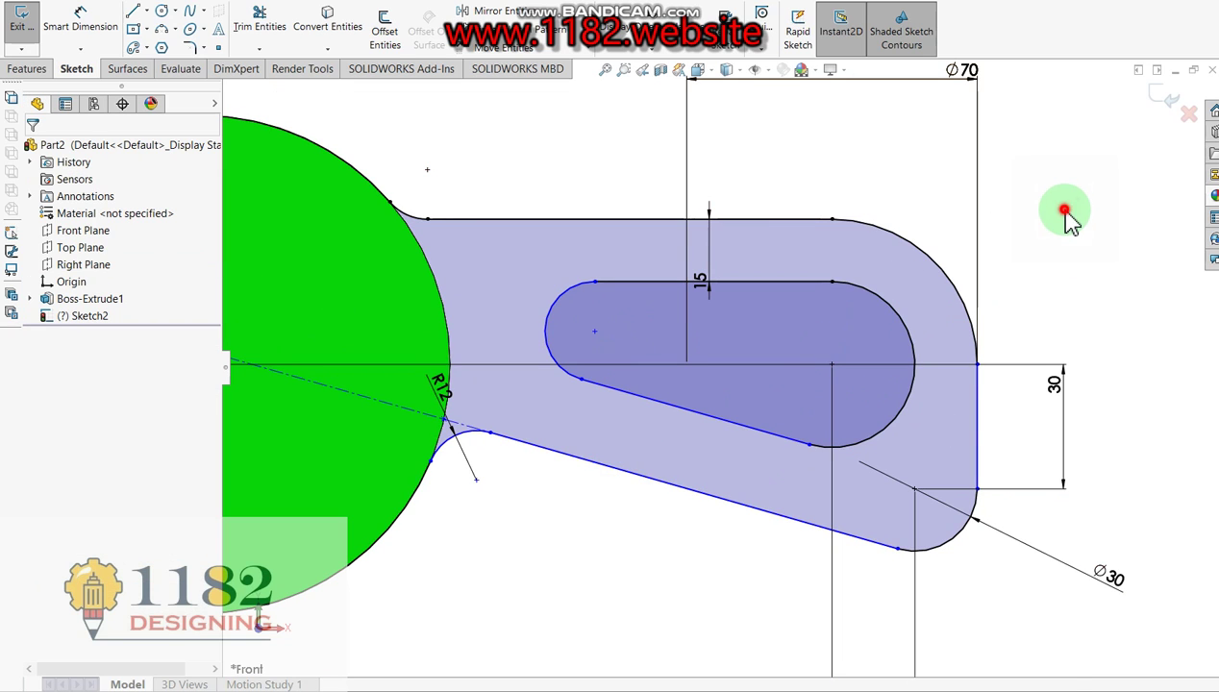
- Convert the hub face outline into the sketch and extrude the slotted arm 20 mm as a boss
key("f")
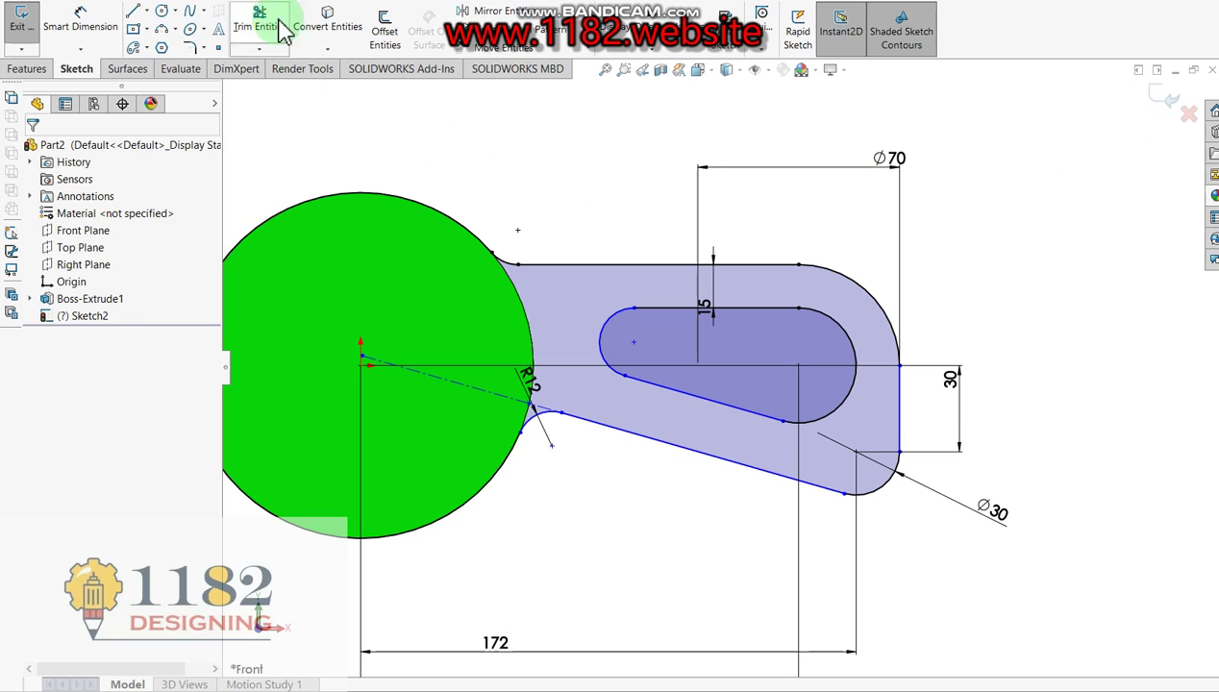
left_click(327, 29)
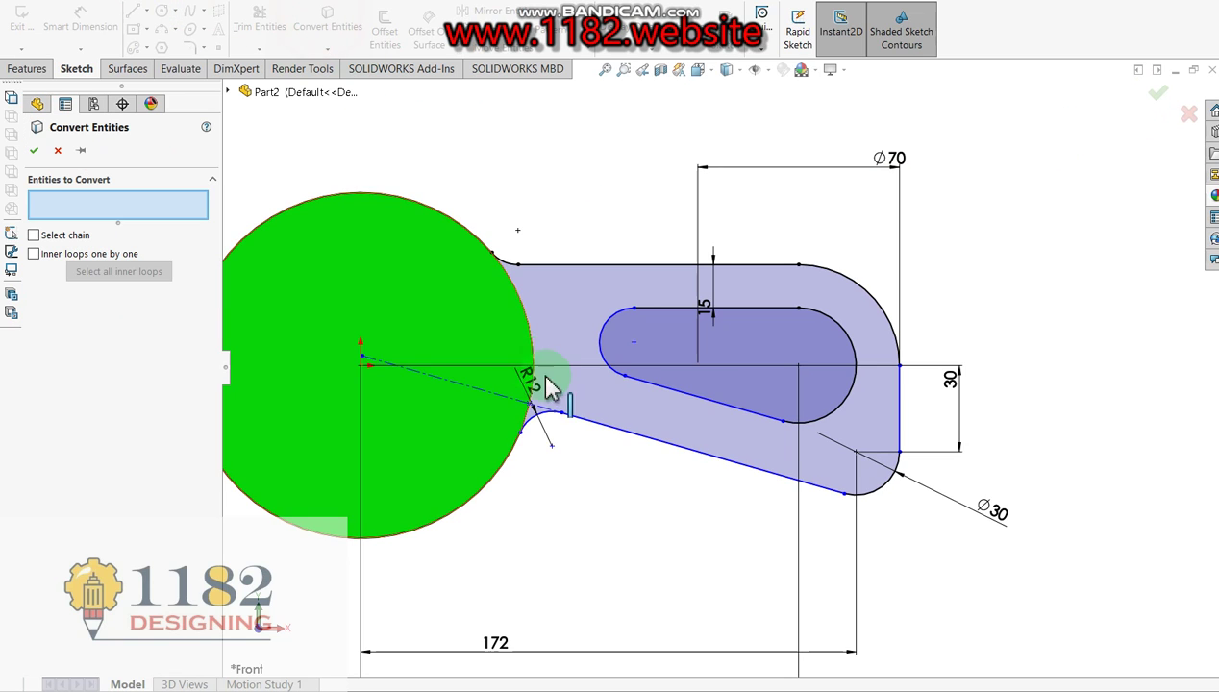
left_click(411, 285)
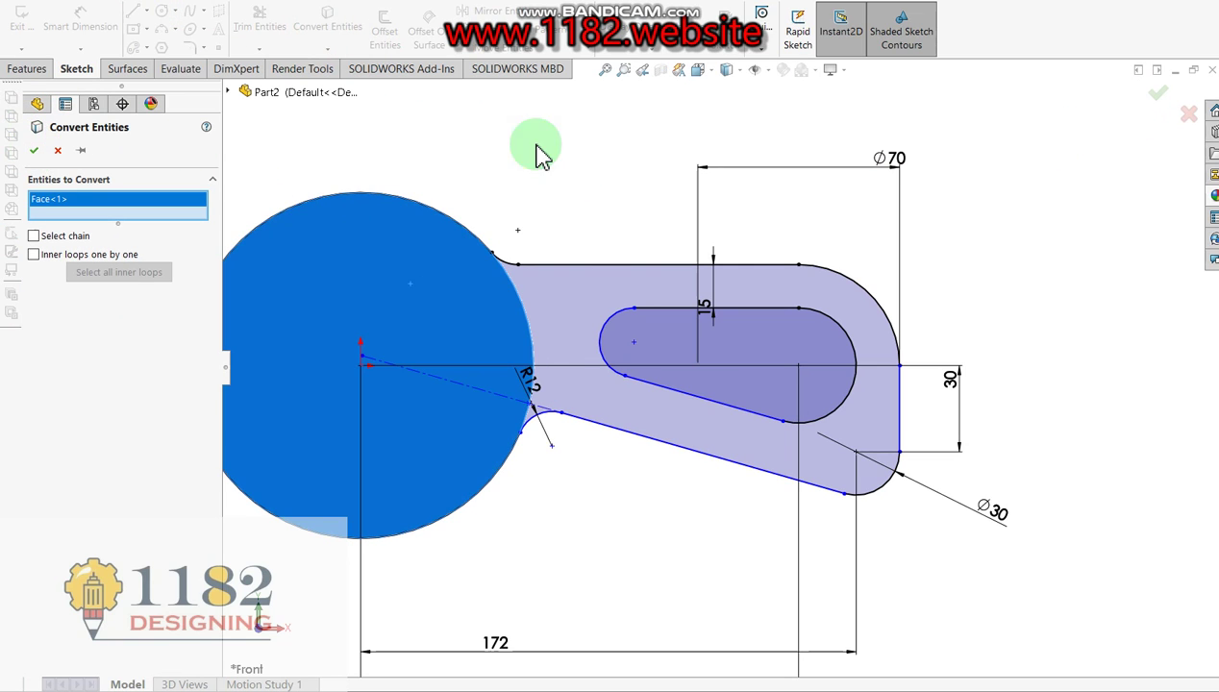
left_click(33, 150)
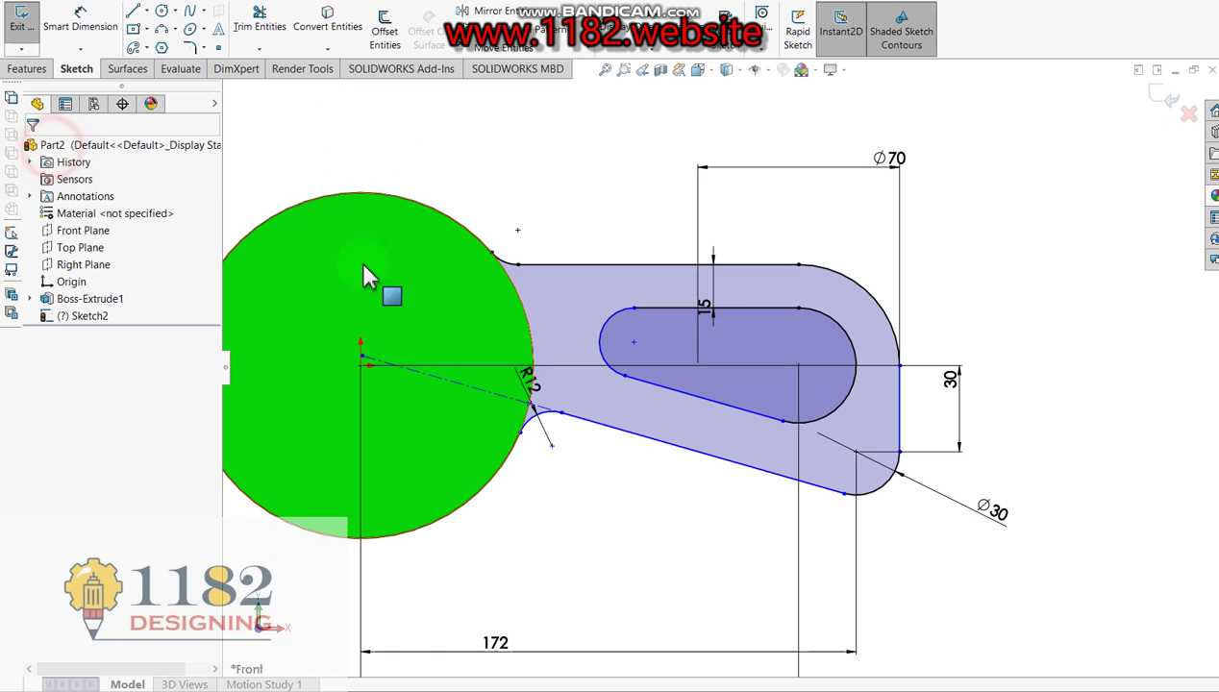
left_click(1165, 97)
right_click_drag(1040, 154, 912, 199)
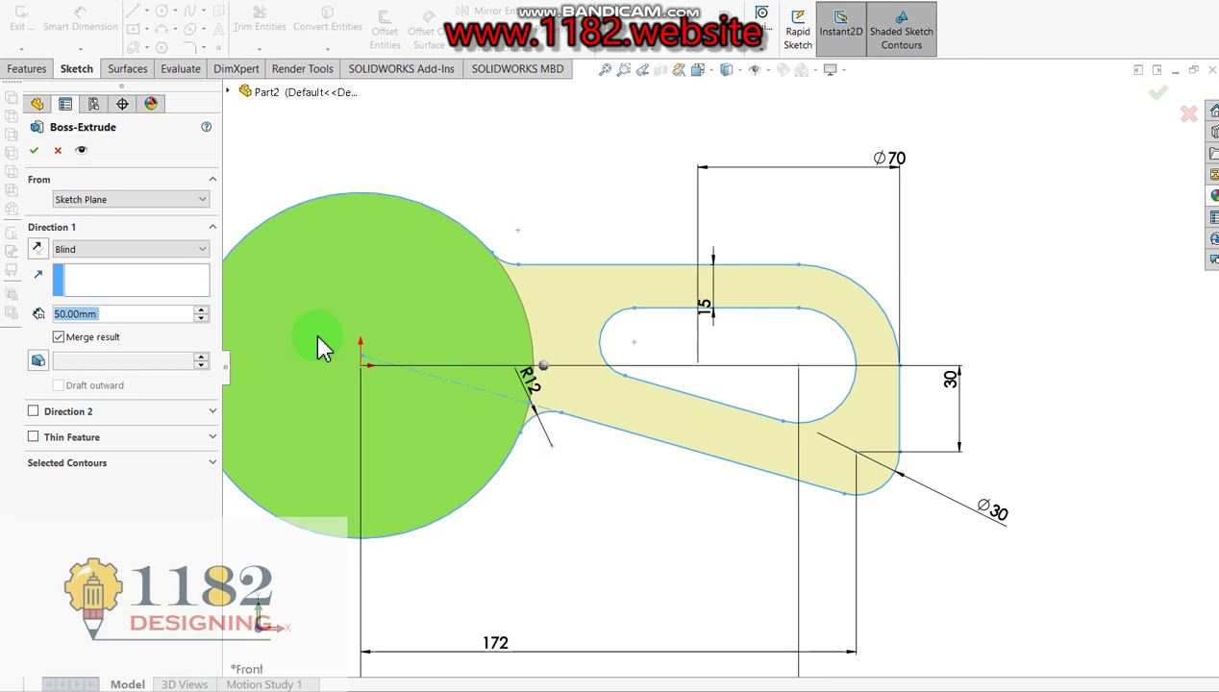
type("20")
key("Return")
left_click(127, 144)
left_click(36, 149)
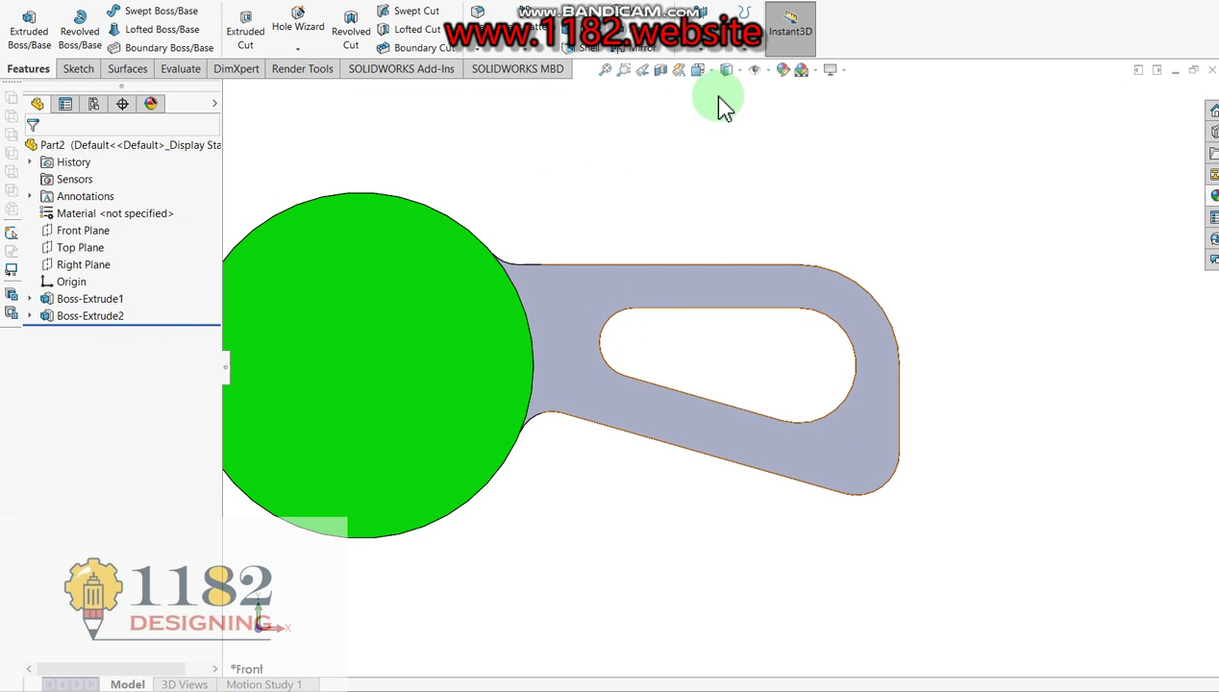
- Apply a green appearance to the whole part
left_click(782, 72)
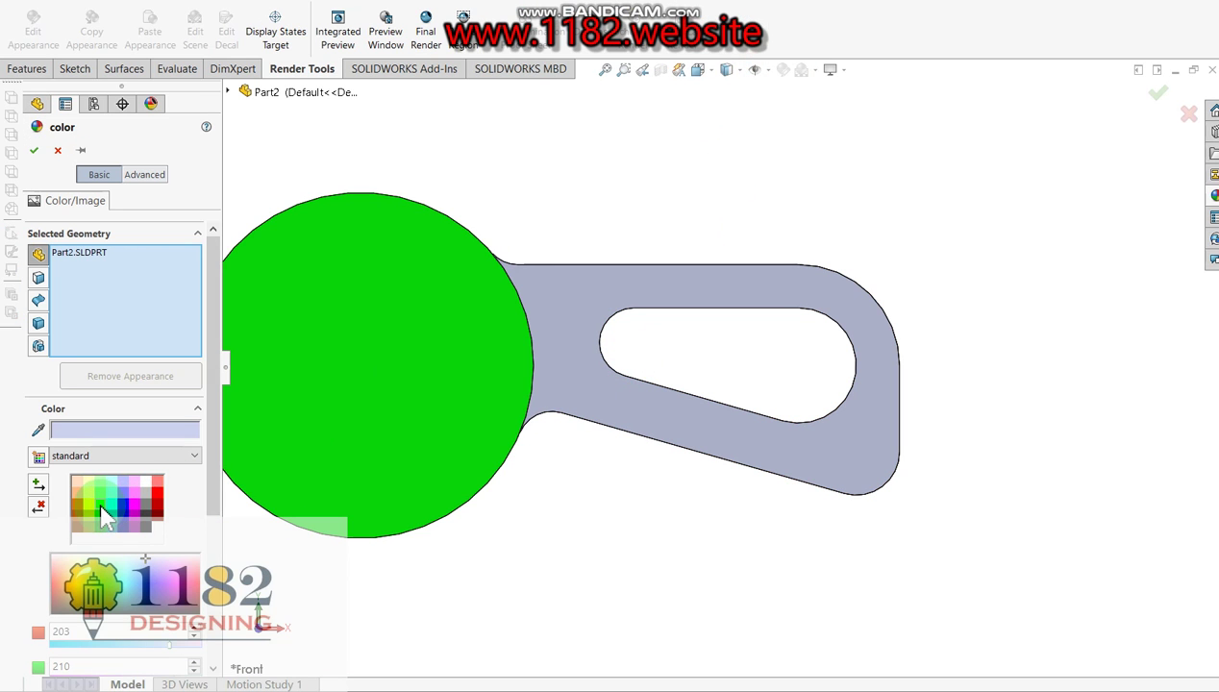
left_click(102, 511)
left_click(39, 157)
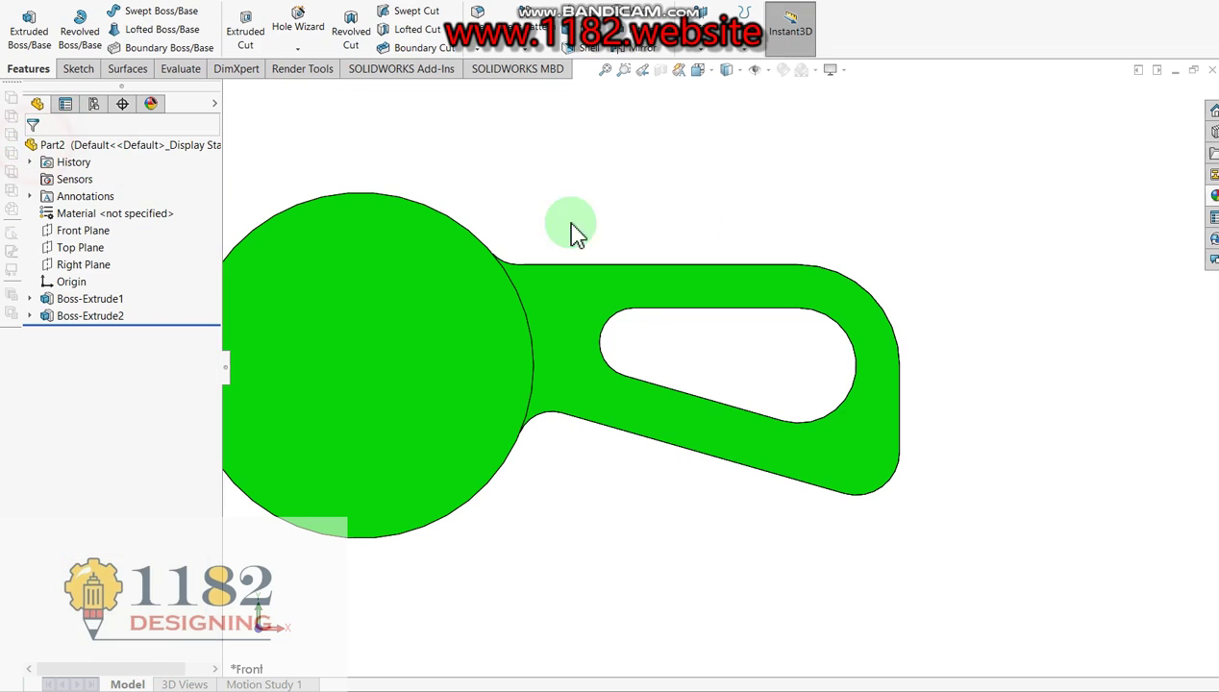
scroll(731, 264, "up", 3)
left_click(79, 231)
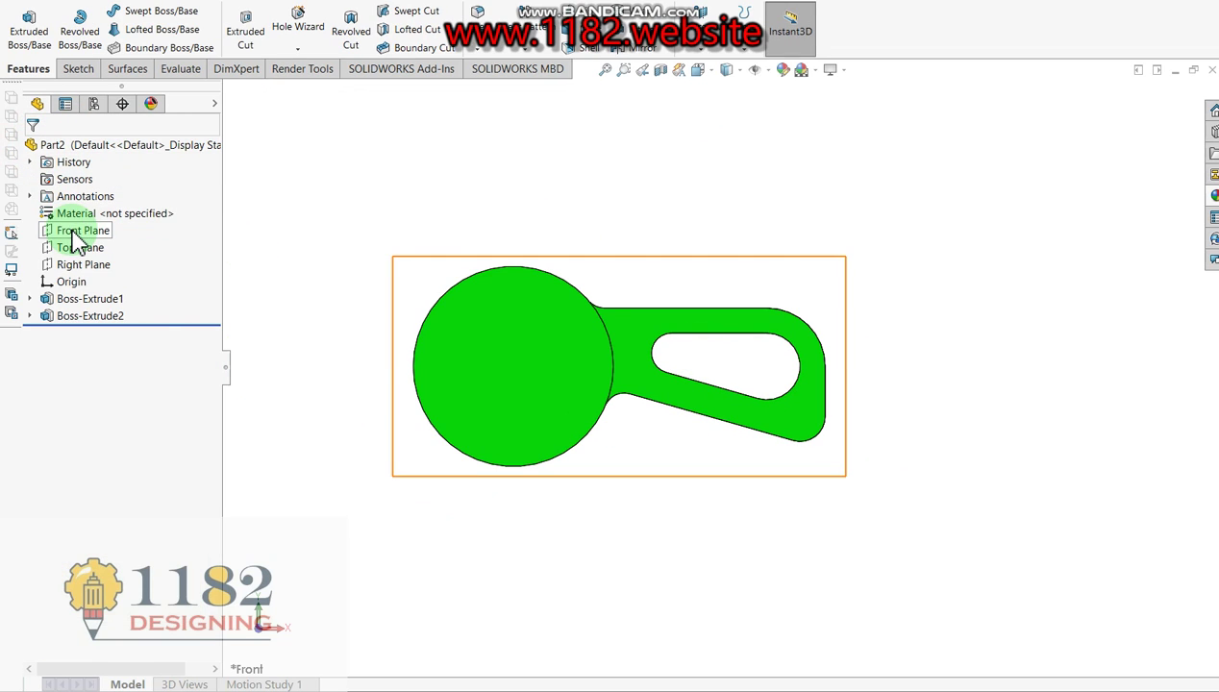
- Start a Front Plane sketch, draw a small circle below the part, and place its diameter dimension
left_click(29, 28)
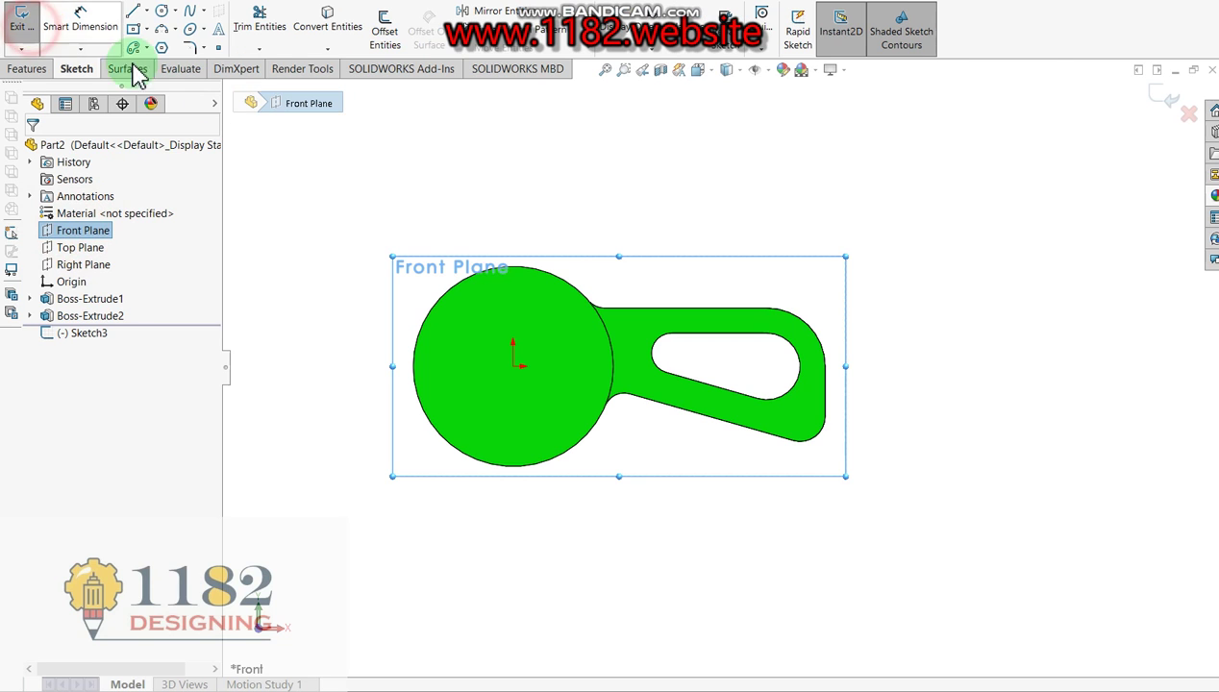
key("ctrl+8")
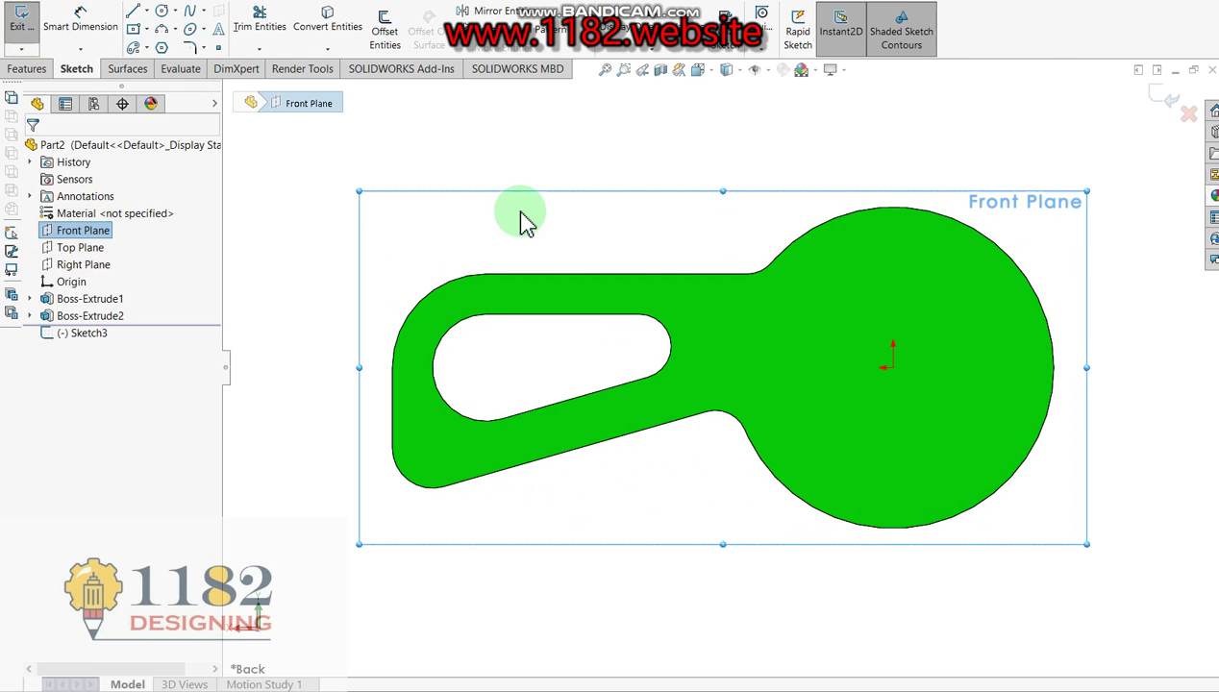
key("ctrl+8")
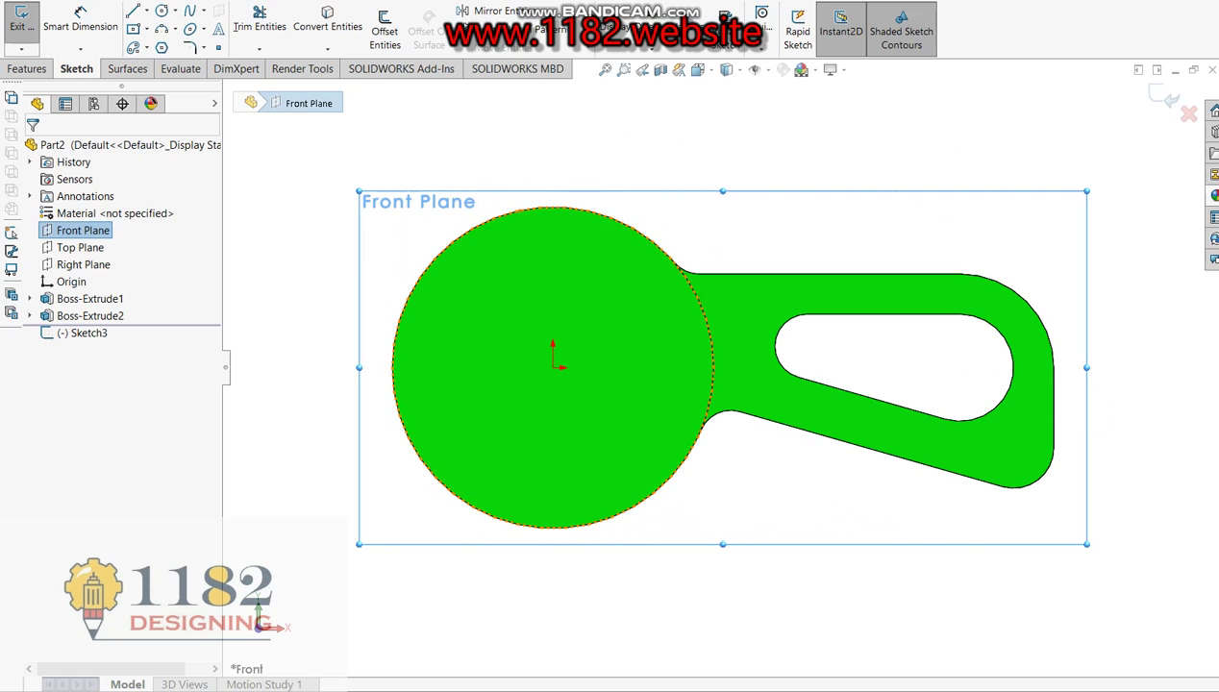
left_click(162, 11)
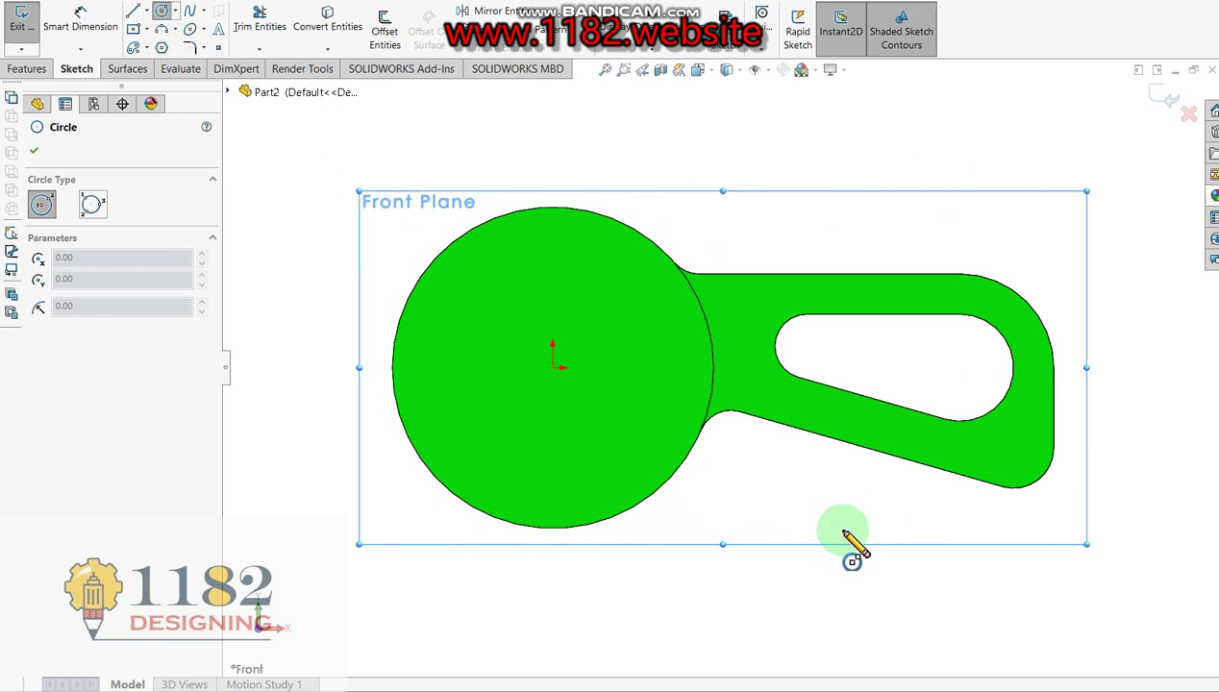
left_click(846, 565)
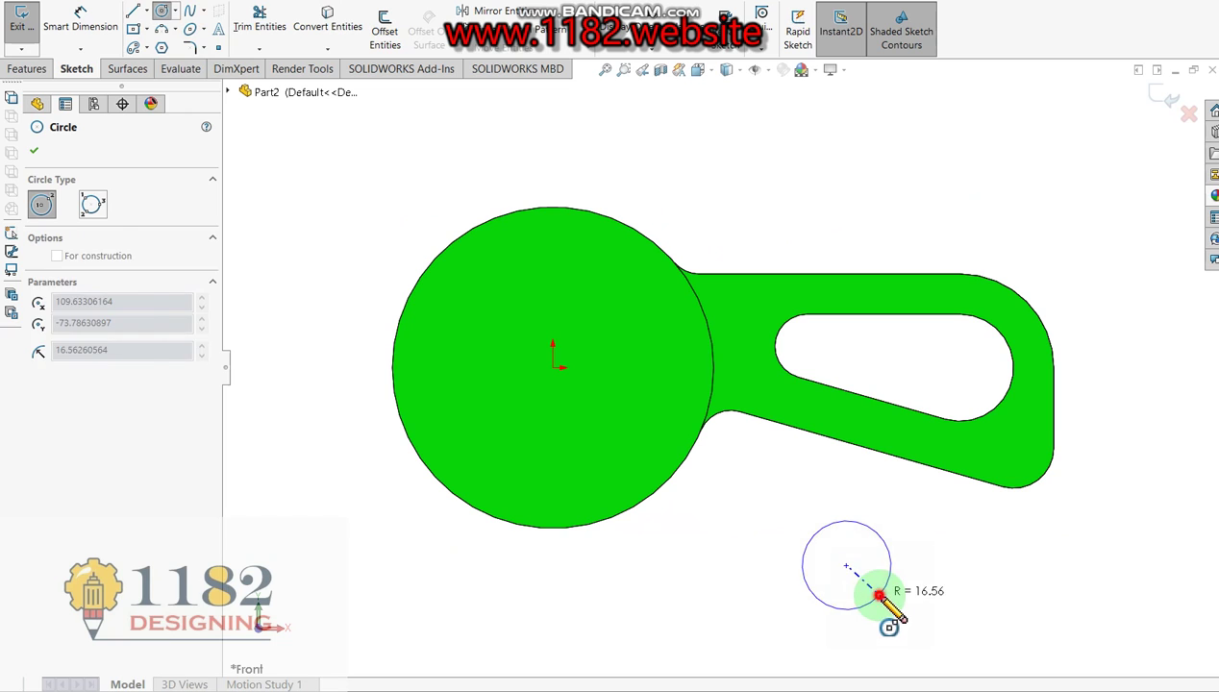
left_click(878, 596)
left_click(85, 27)
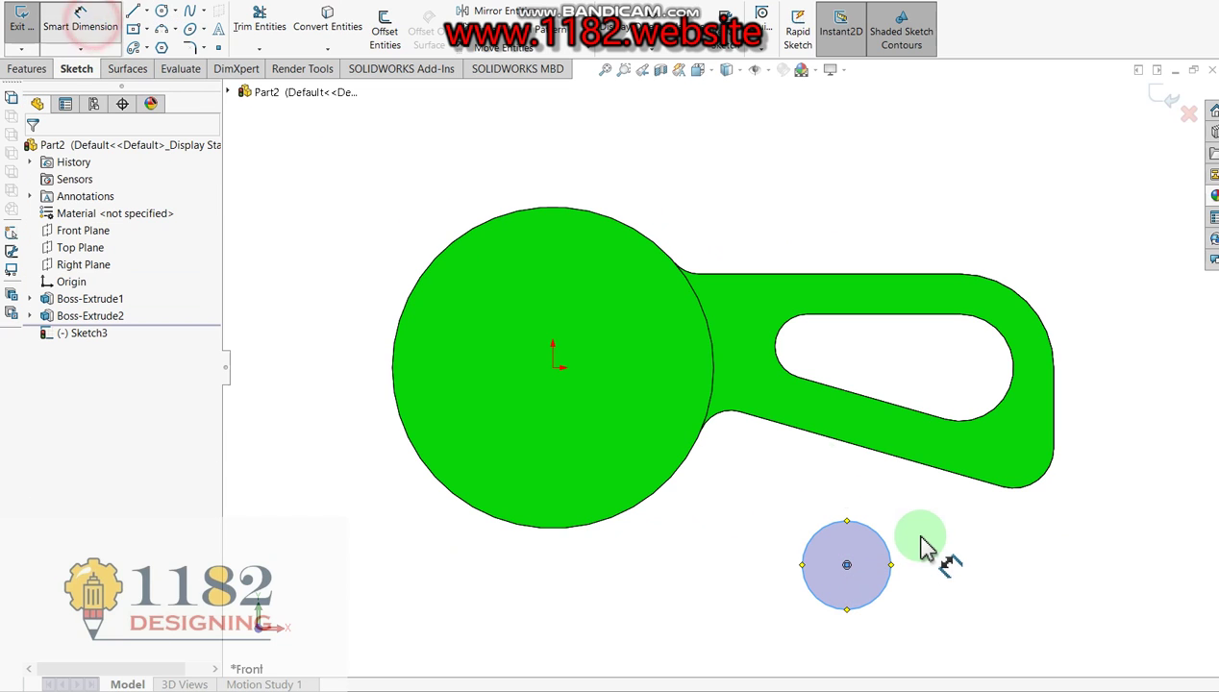
left_click(892, 575)
left_click(915, 664)
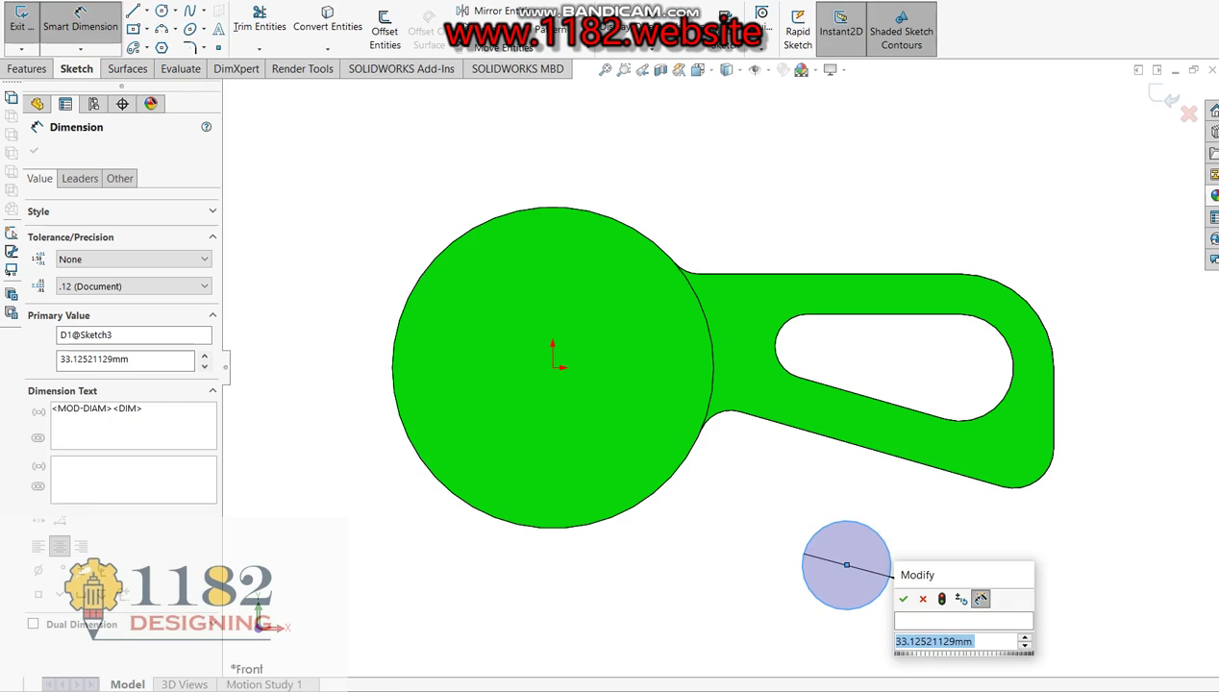
- Check the reference drawing and set the small circle's diameter to 28 mm
key("alt+Tab")
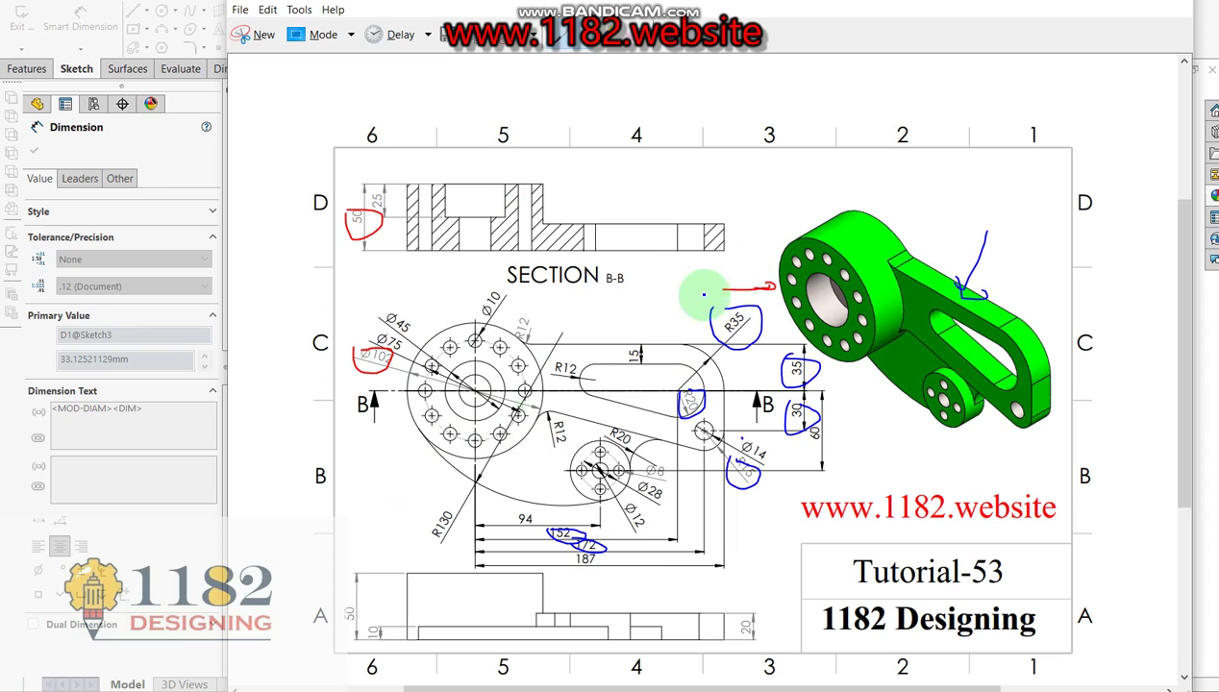
left_click_drag(893, 473, 947, 454)
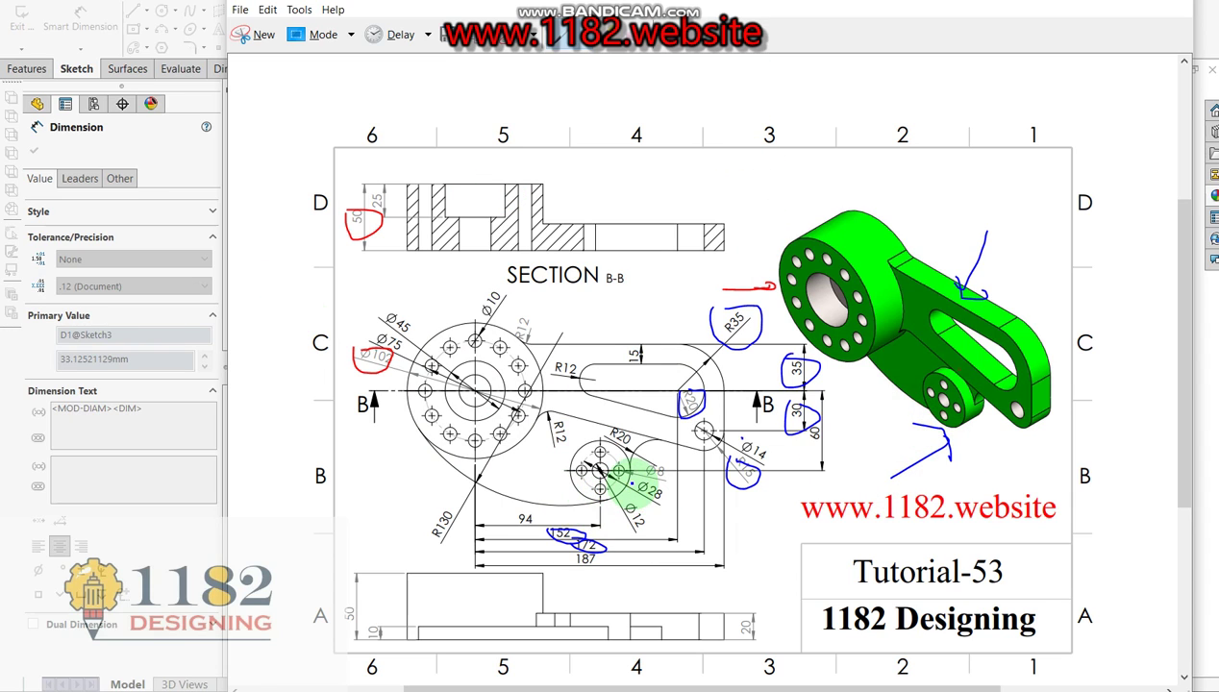
left_click(173, 534)
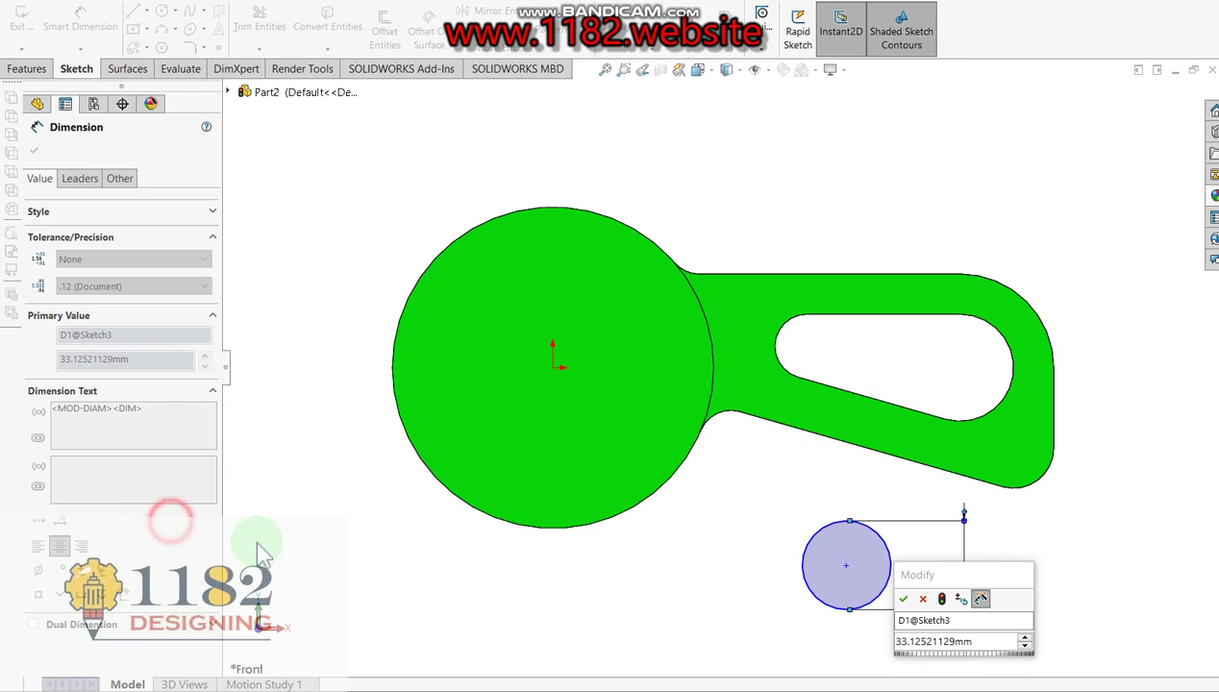
left_click(987, 642)
type("28")
key("Return")
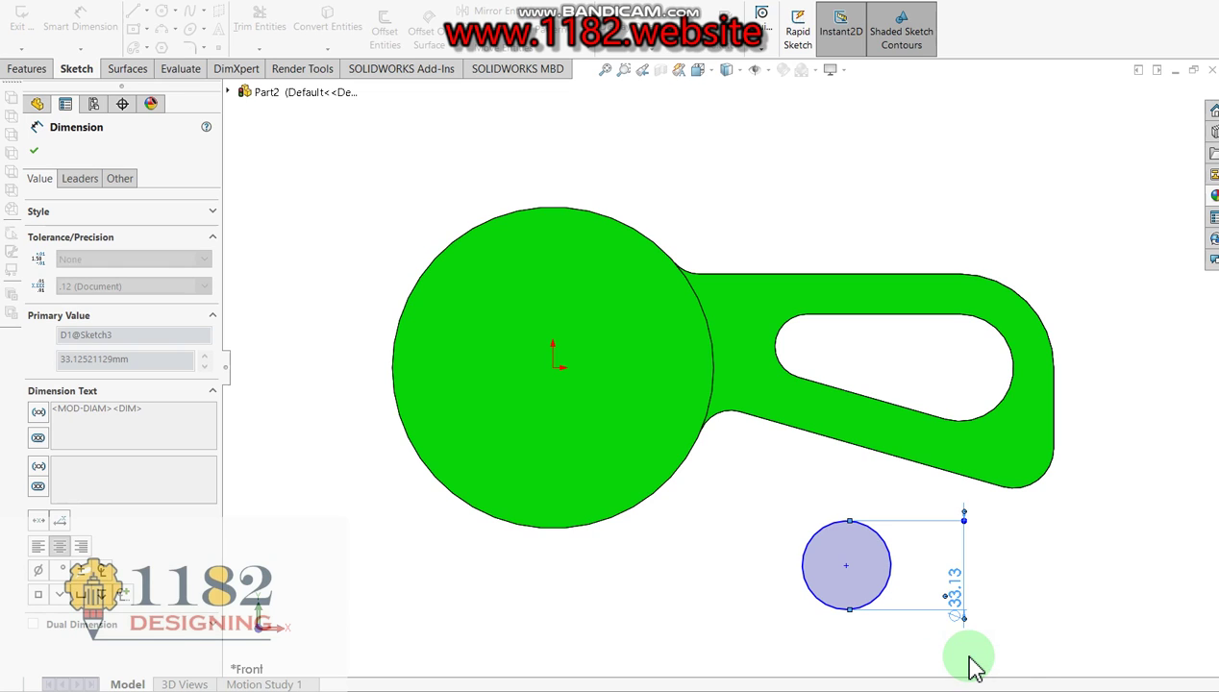
- Dimension the circle's centre 60 mm below the origin and place its horizontal distance from the origin
left_click(846, 564)
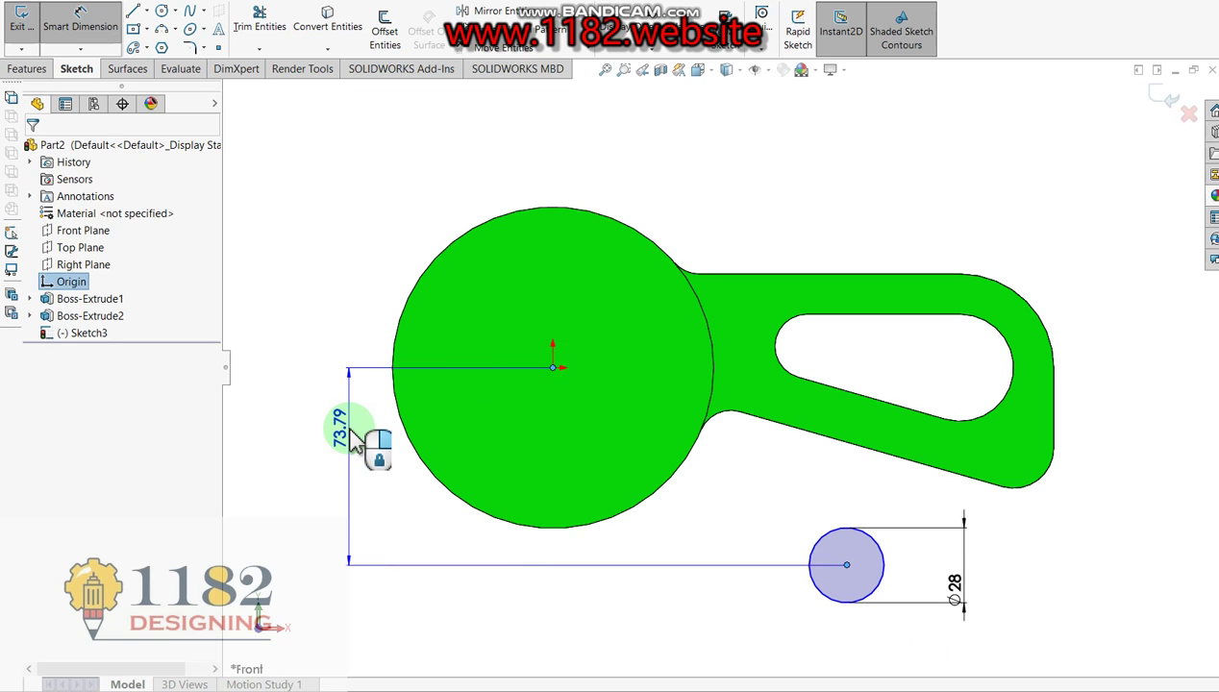
left_click(353, 436)
type("60")
key("Return")
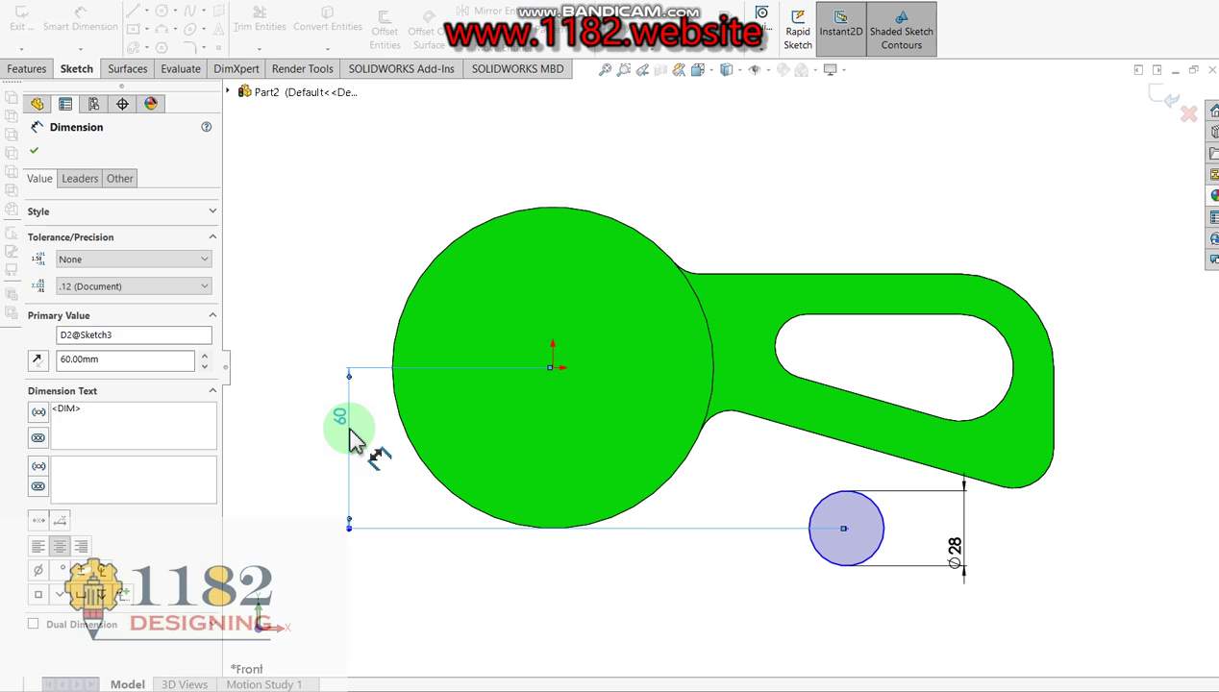
left_click(875, 564)
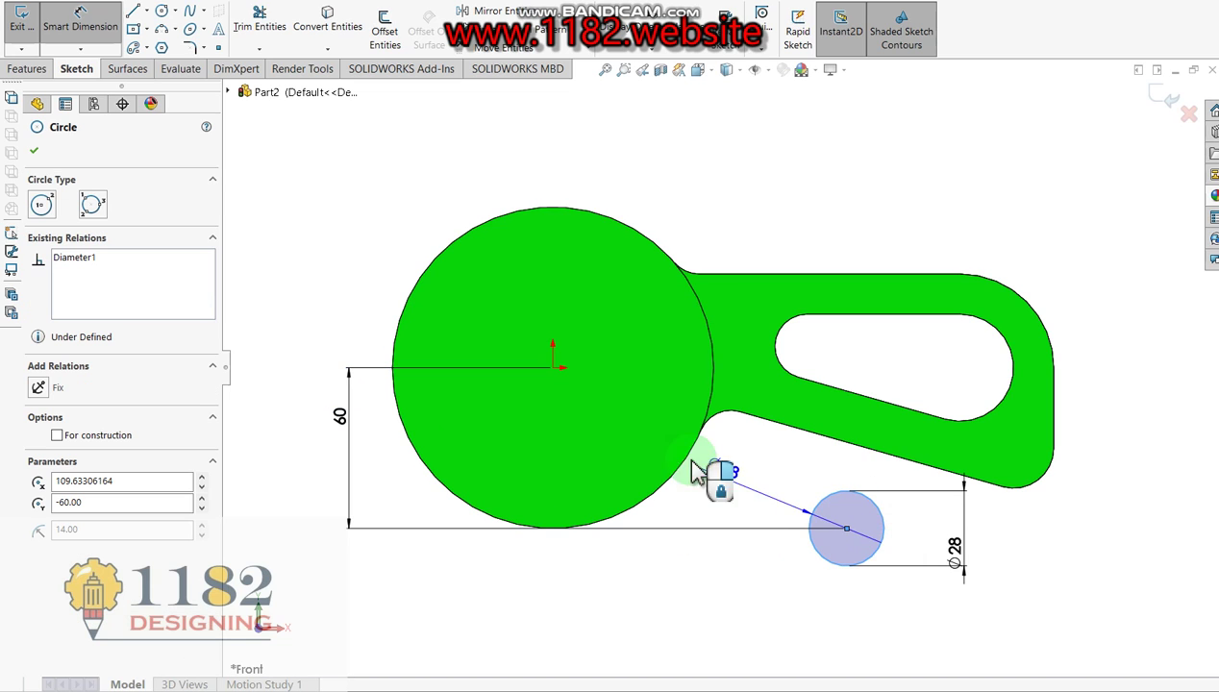
left_click(554, 370)
left_click(594, 608)
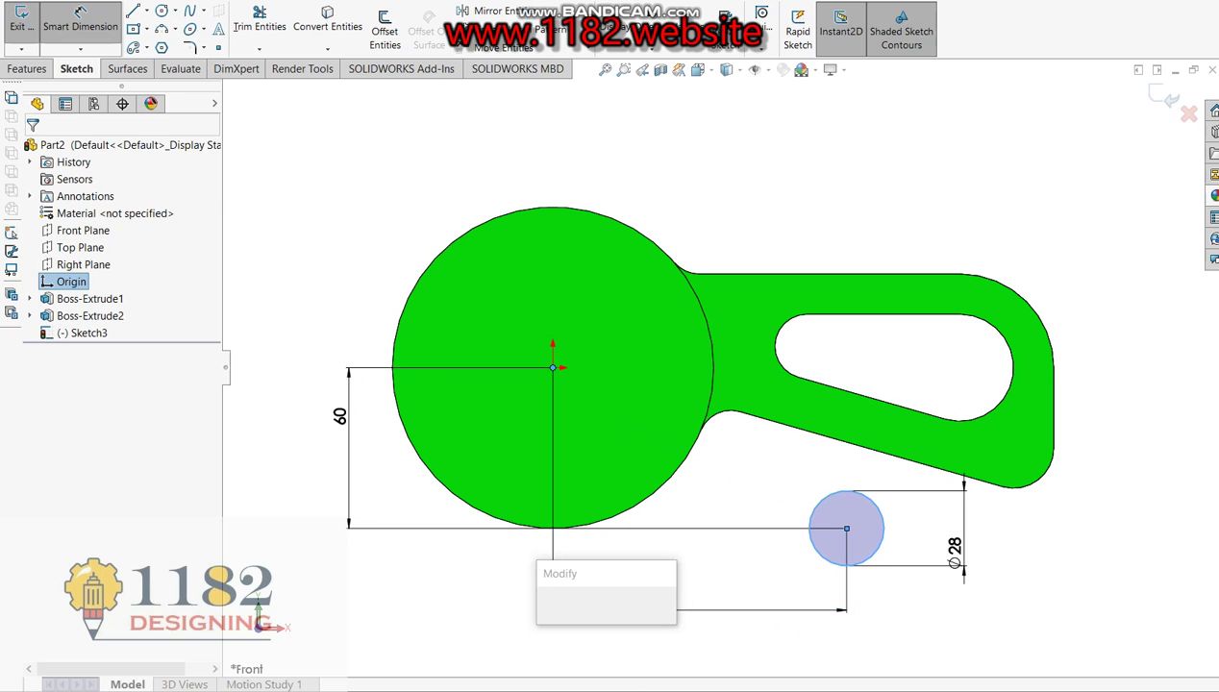
- Place the small circle 94 mm to the right of the hub centre
key("alt+Tab")
left_click(688, 604)
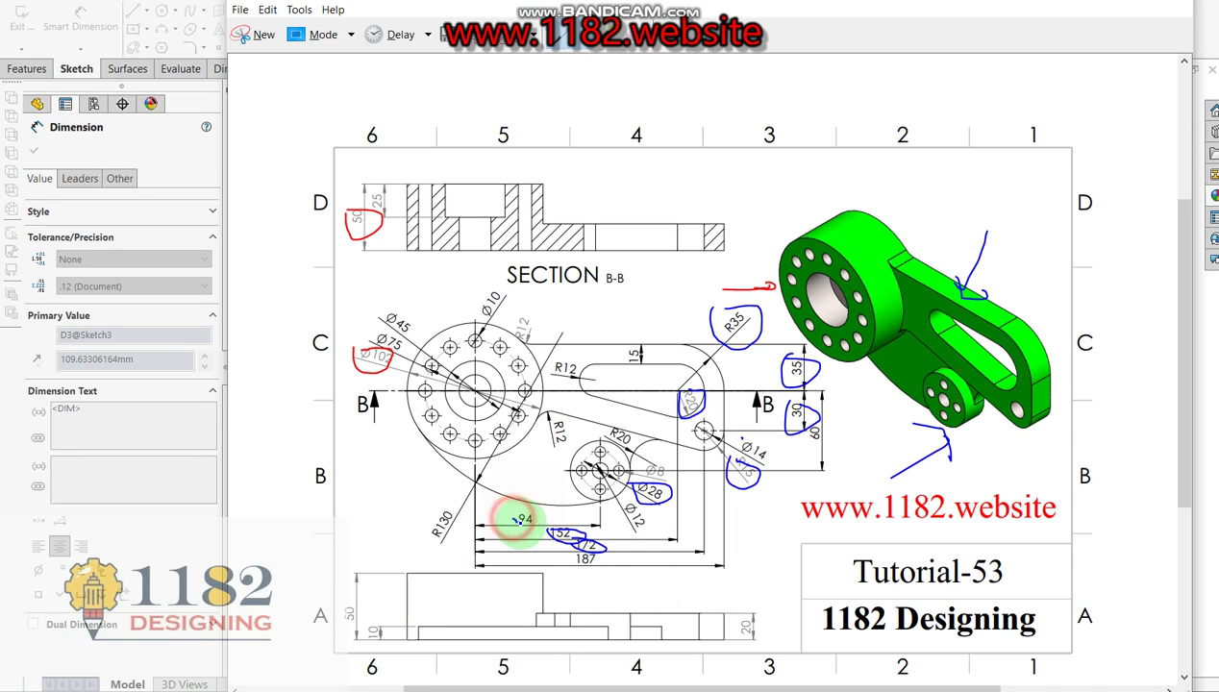
left_click(144, 519)
double_click(621, 655)
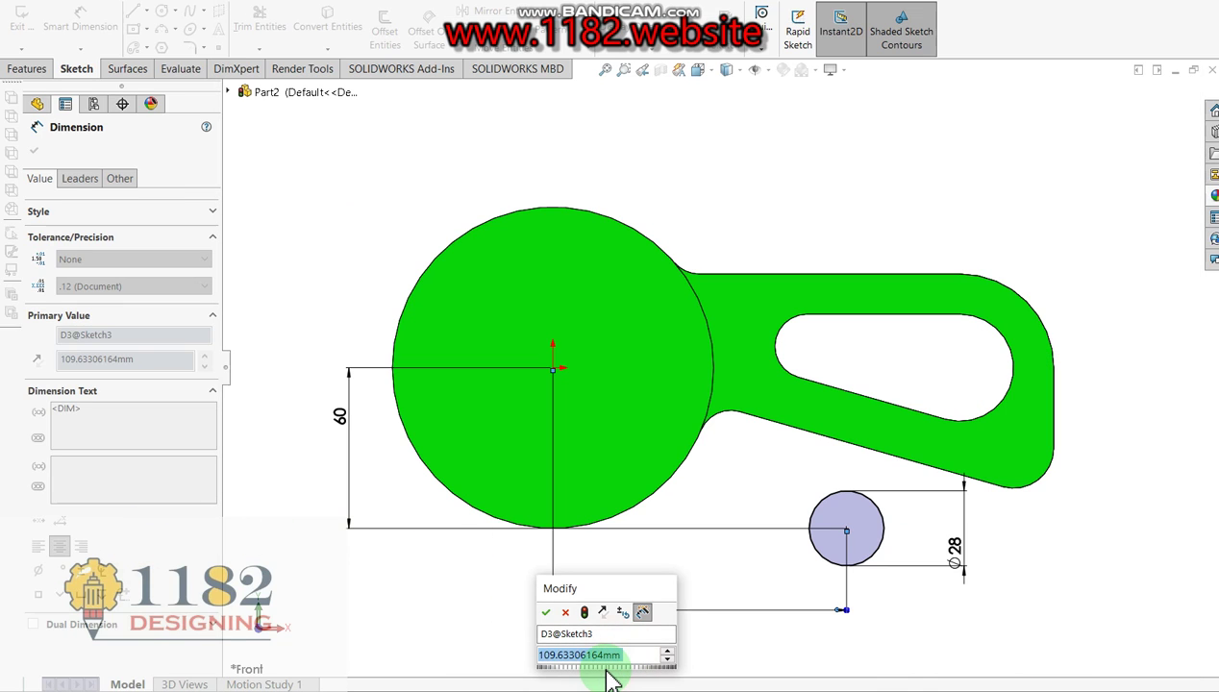
type("9")
key("Return")
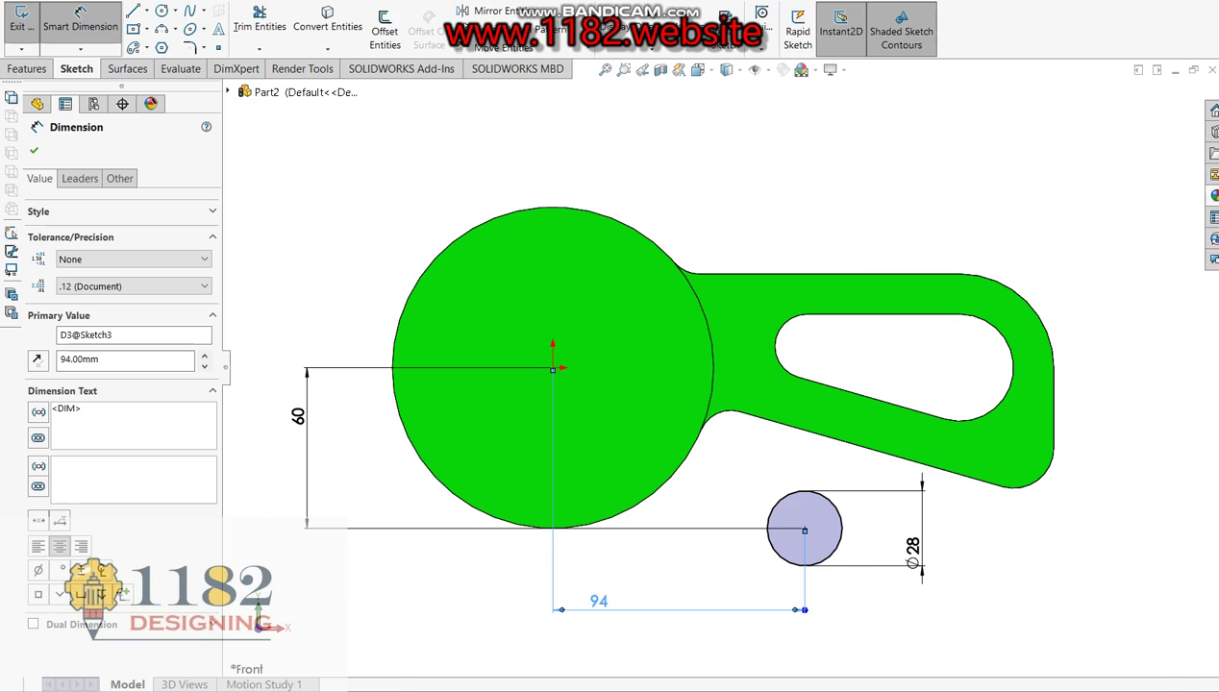
- Change the small circle's diameter from Ø28 to Ø40
key("alt+Tab")
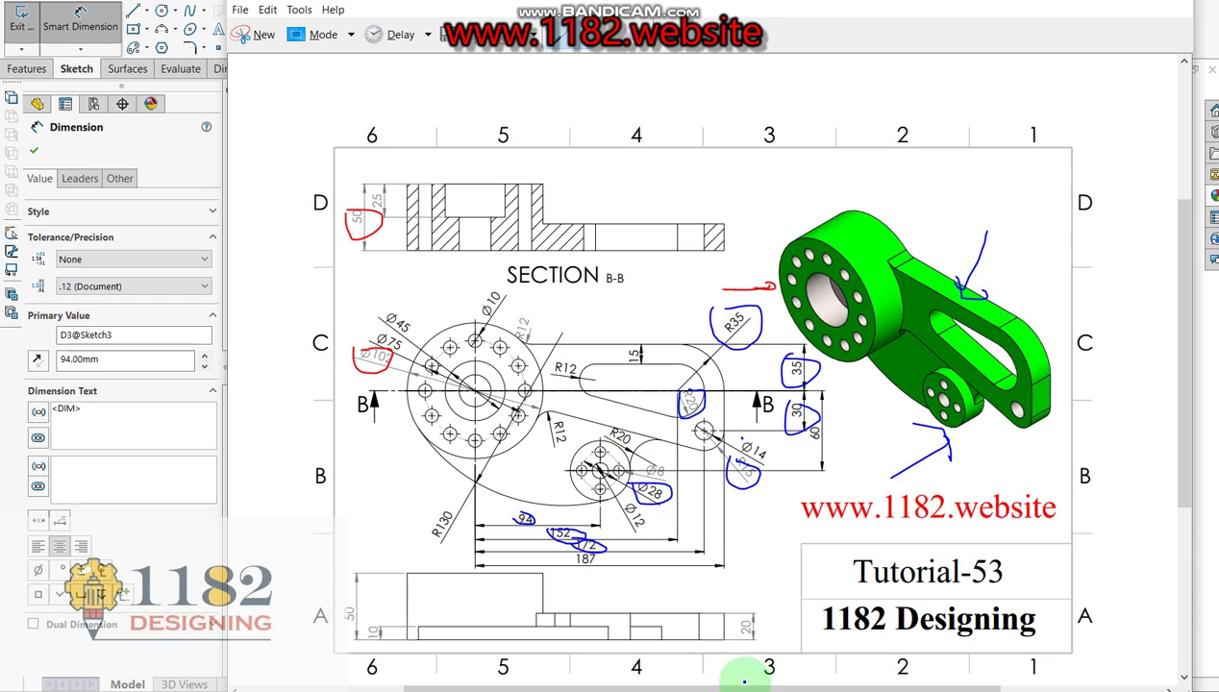
left_click(907, 554)
type("40")
key("Return")
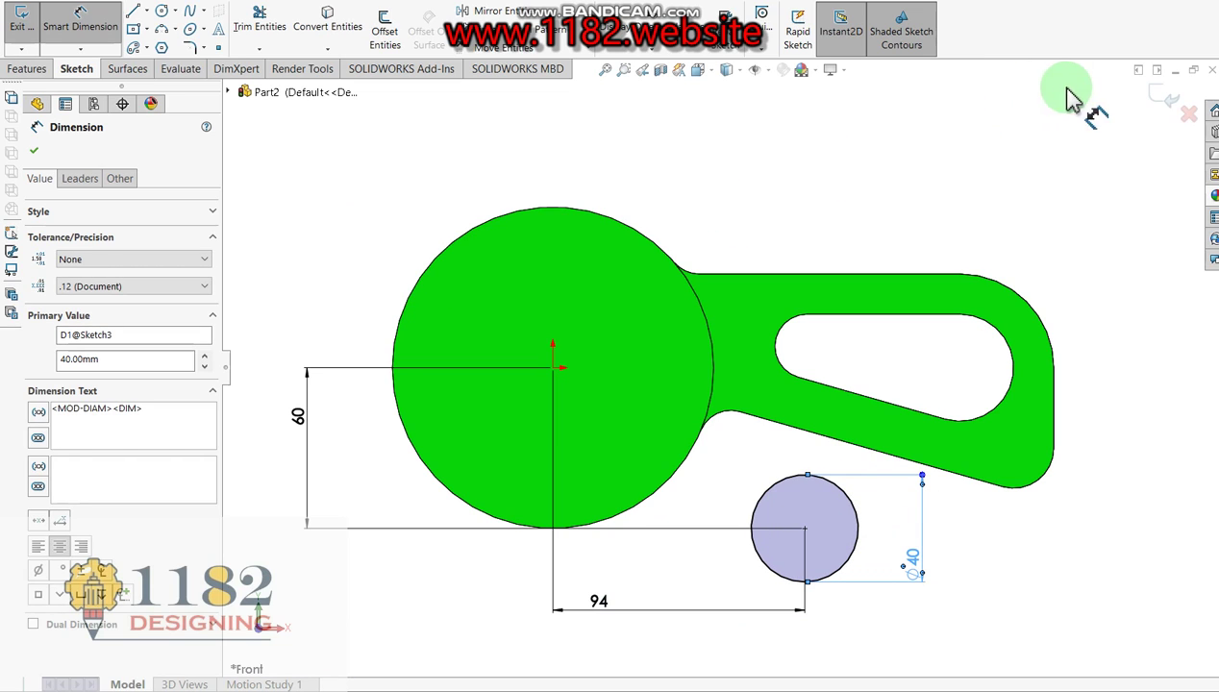
left_click(1167, 98)
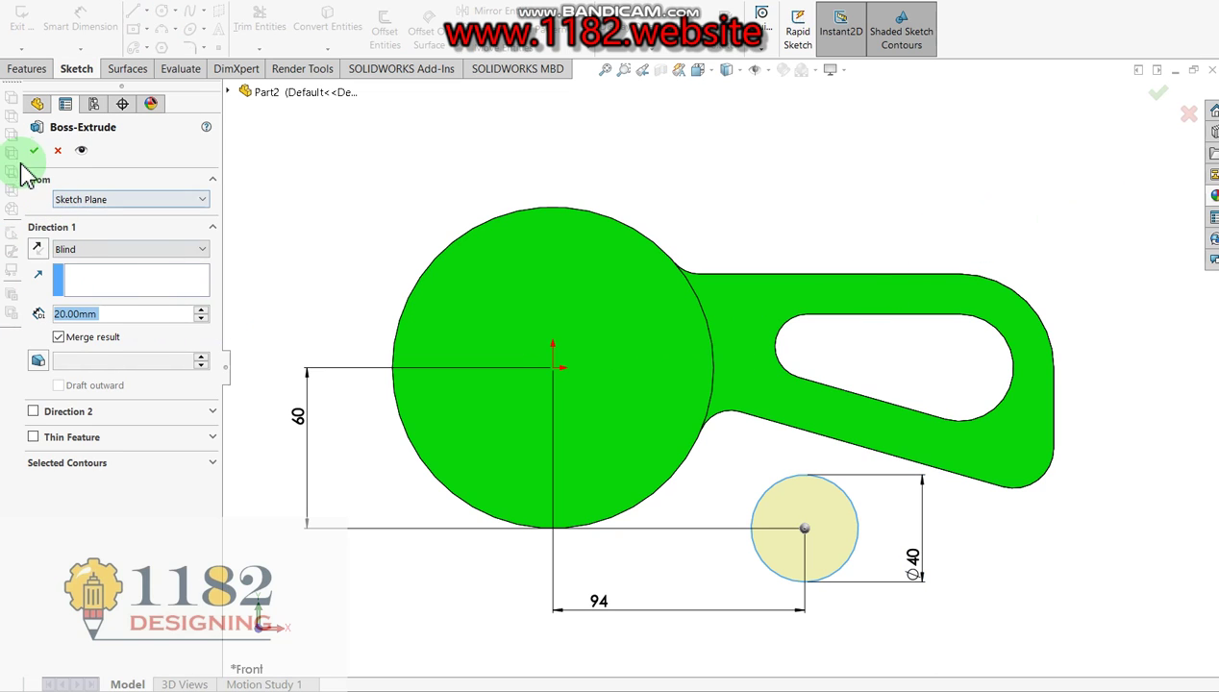
- Accept the 20 mm boss on the Ø40 circle and start a sketch on Front Plane
left_click(25, 149)
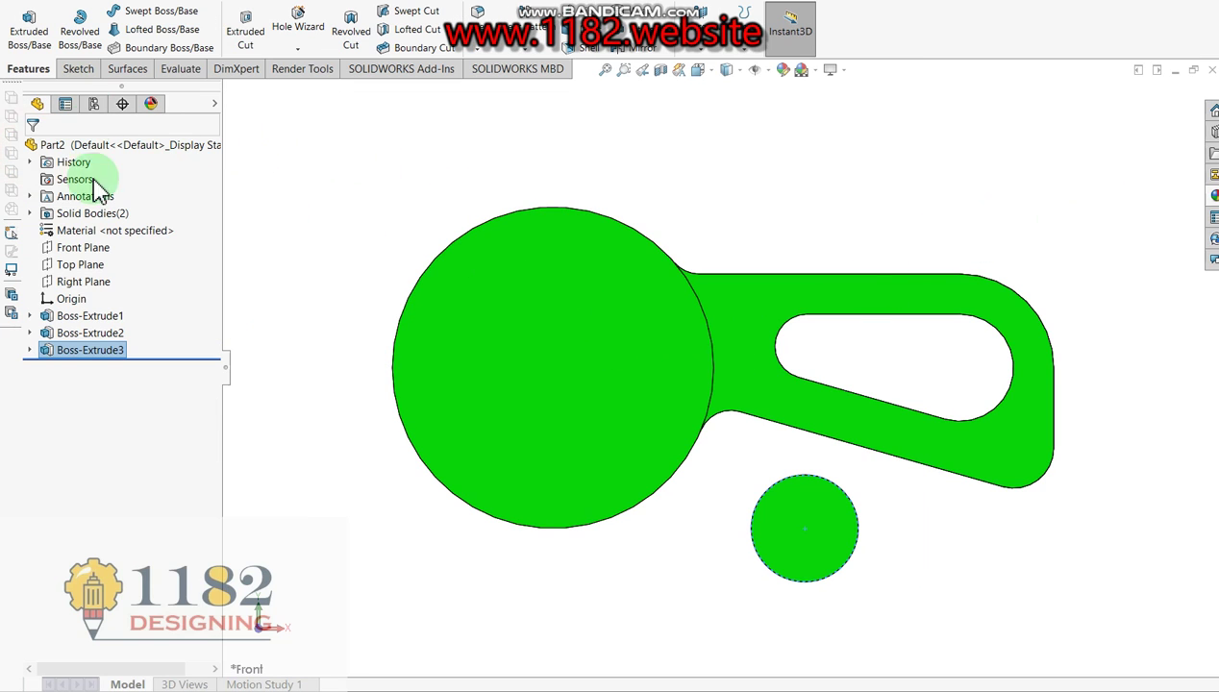
left_click(82, 247)
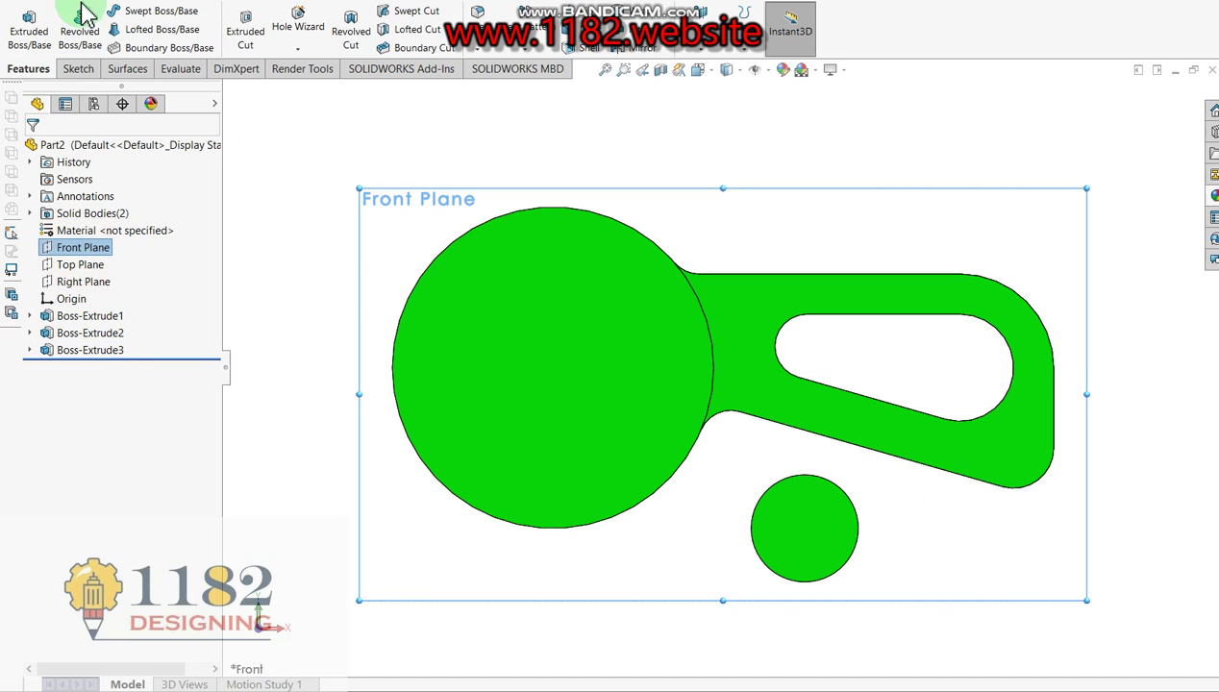
left_click(85, 39)
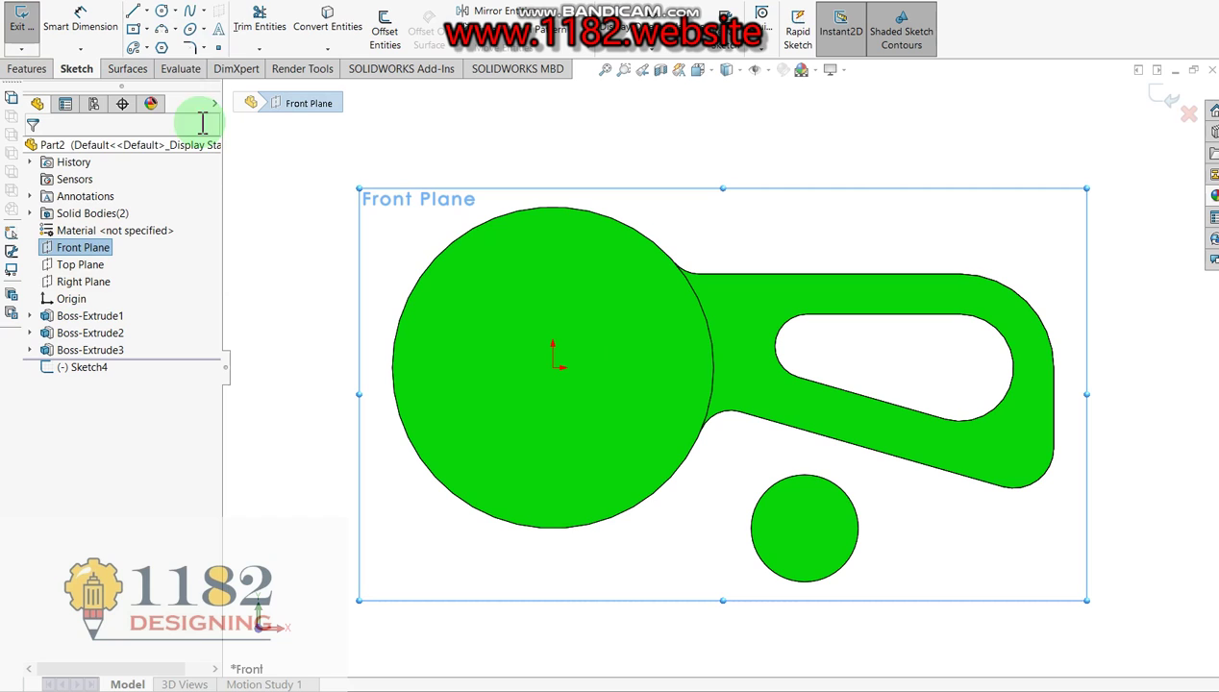
- Draw an arc from the hub's left edge to the small boss, curving below both circles
left_click(164, 30)
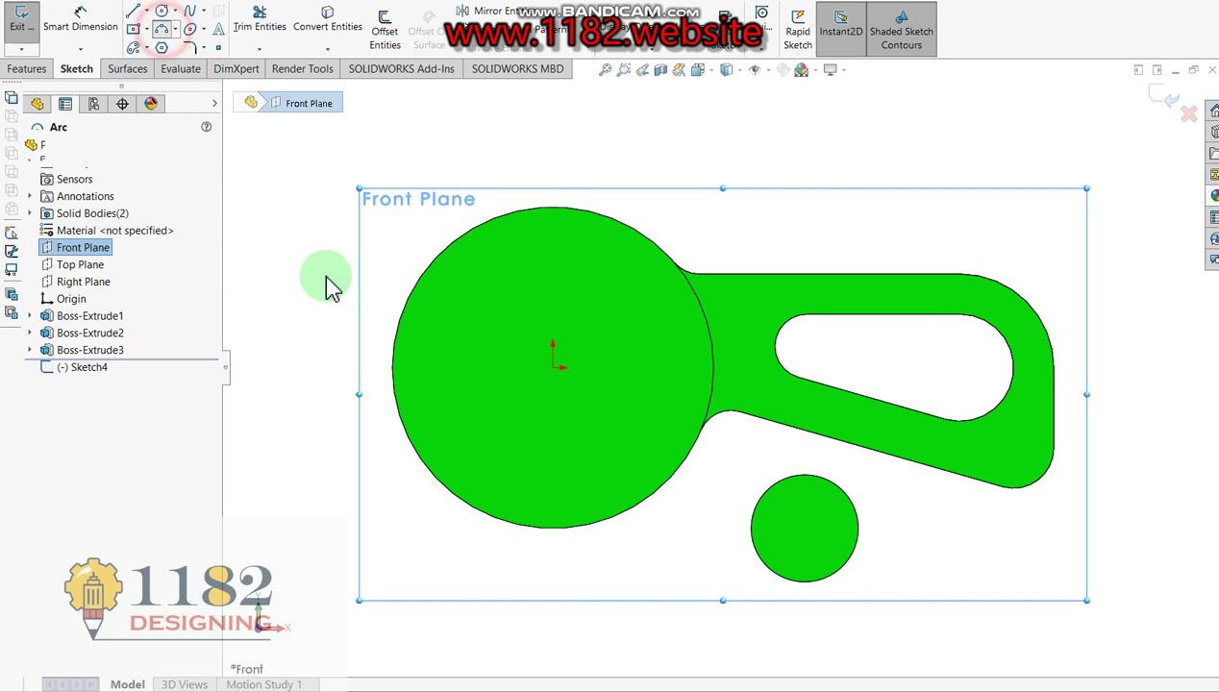
left_click(398, 415)
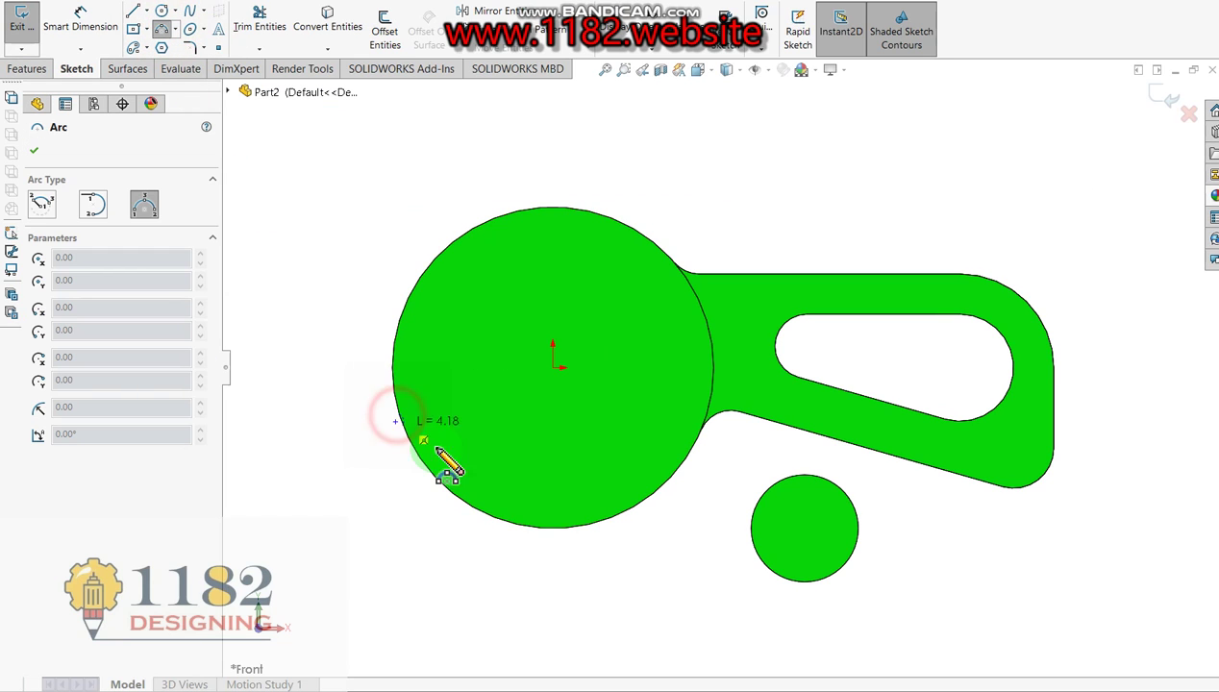
left_click(826, 577)
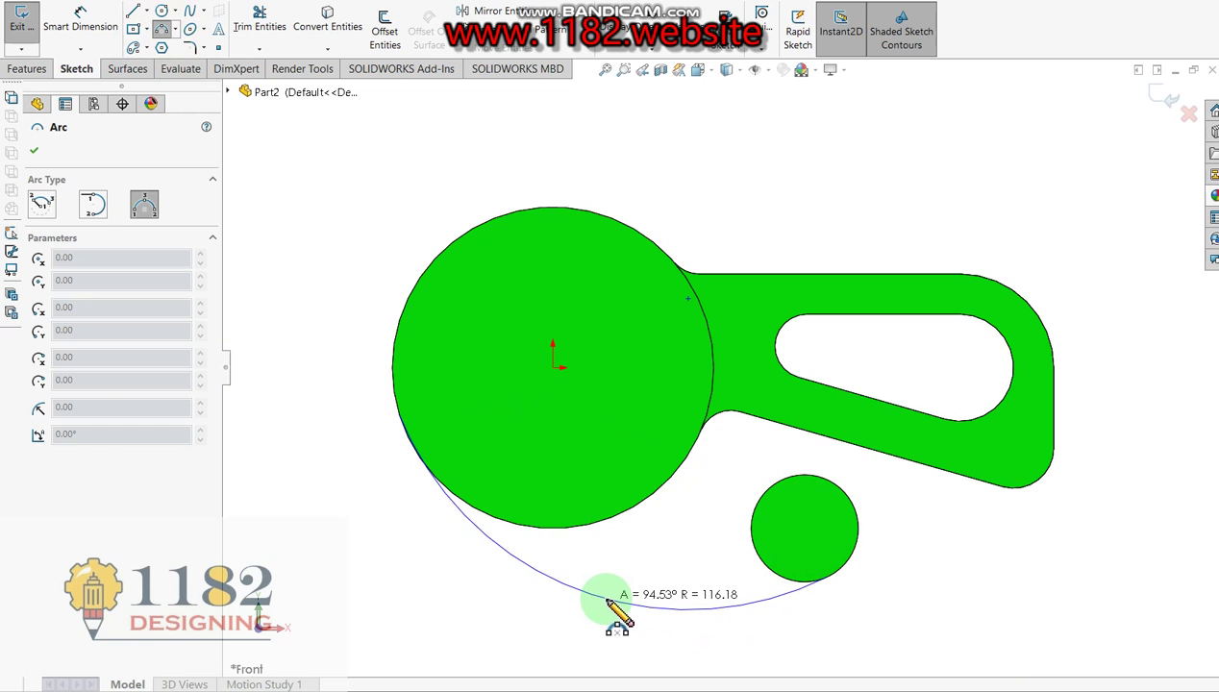
left_click(604, 598)
key("Escape")
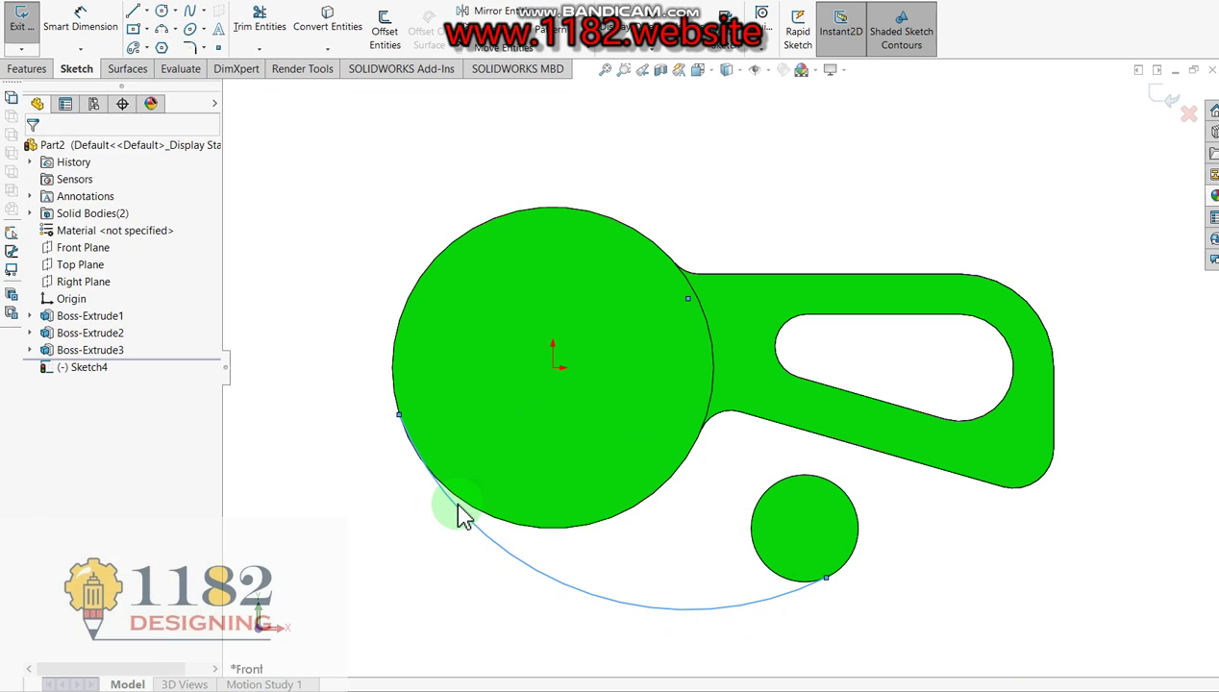
- Make the long arc tangent to both the hub and the small circle
left_click(463, 517)
left_click(466, 502, "ctrl")
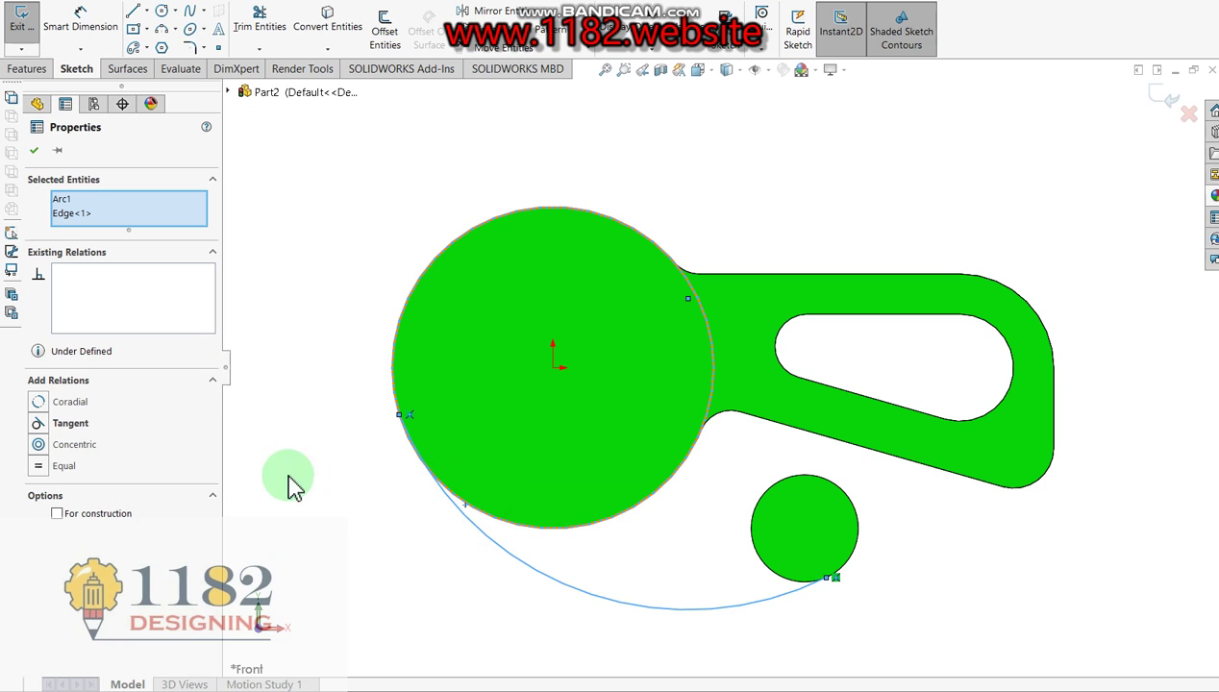
left_click(36, 424)
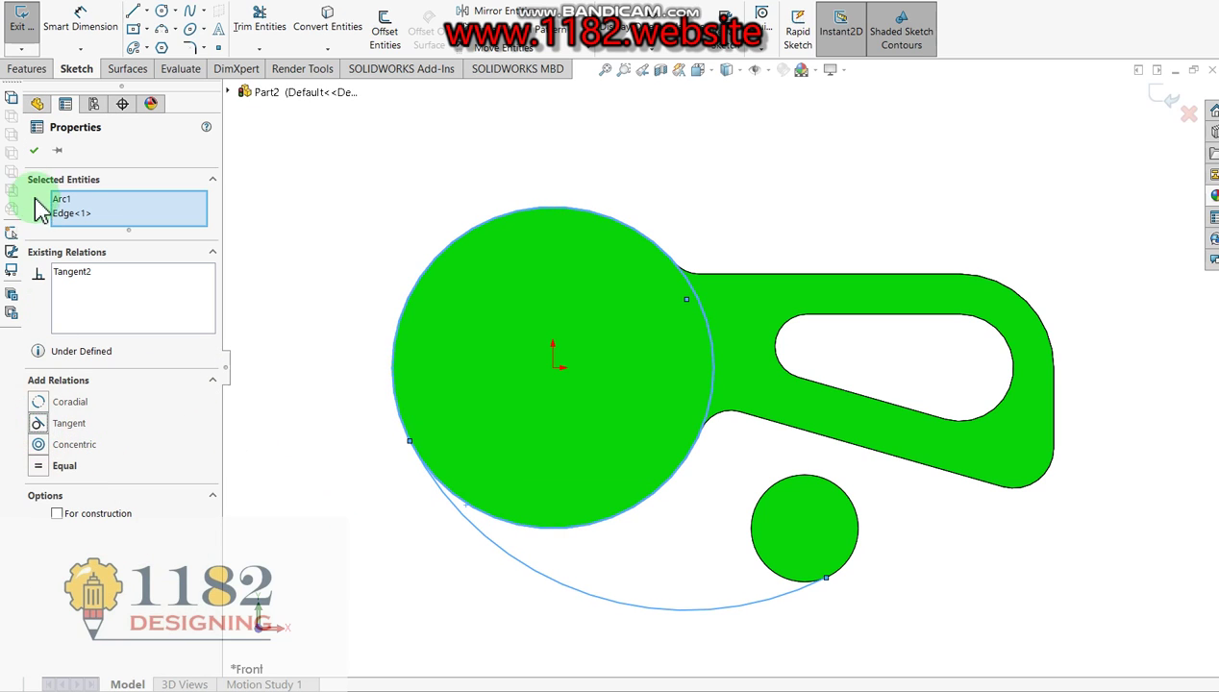
left_click(34, 150)
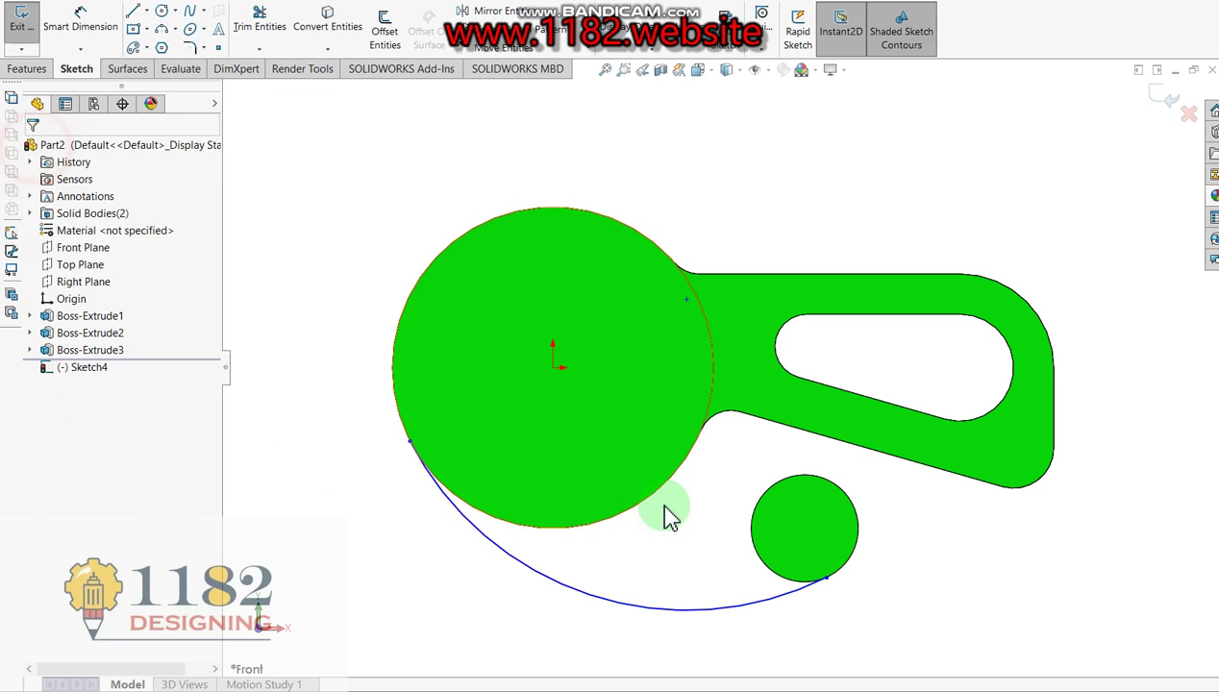
left_click(793, 594)
left_click(765, 575, "ctrl")
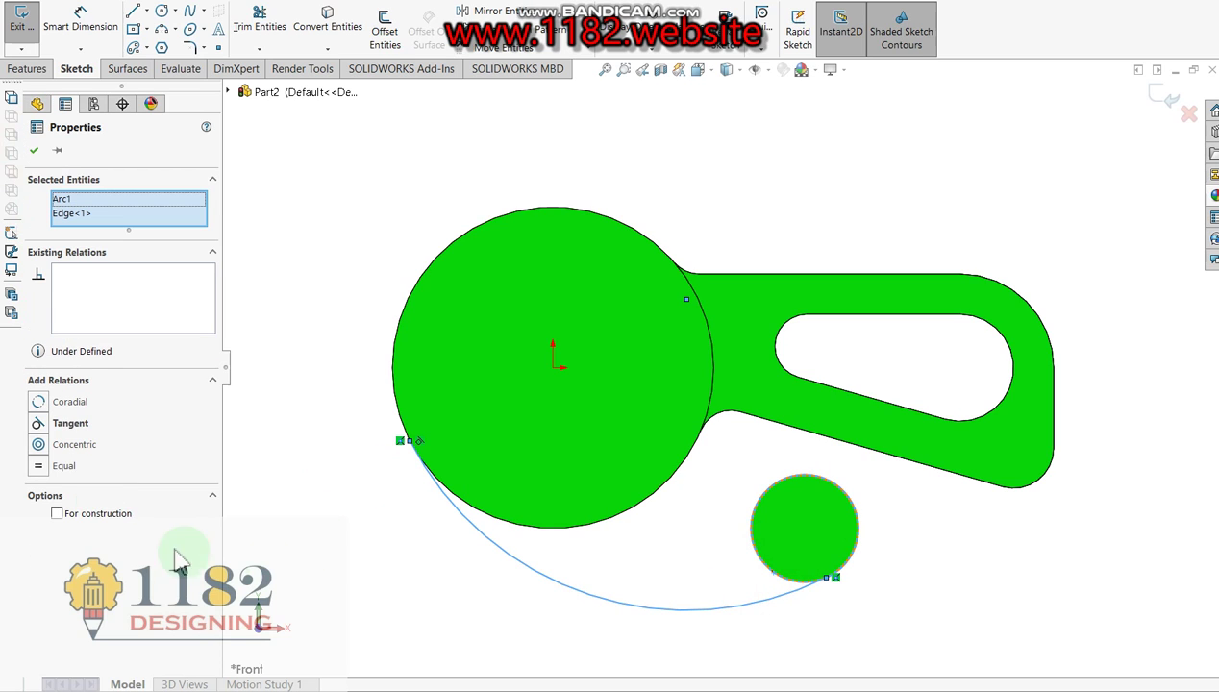
left_click(36, 423)
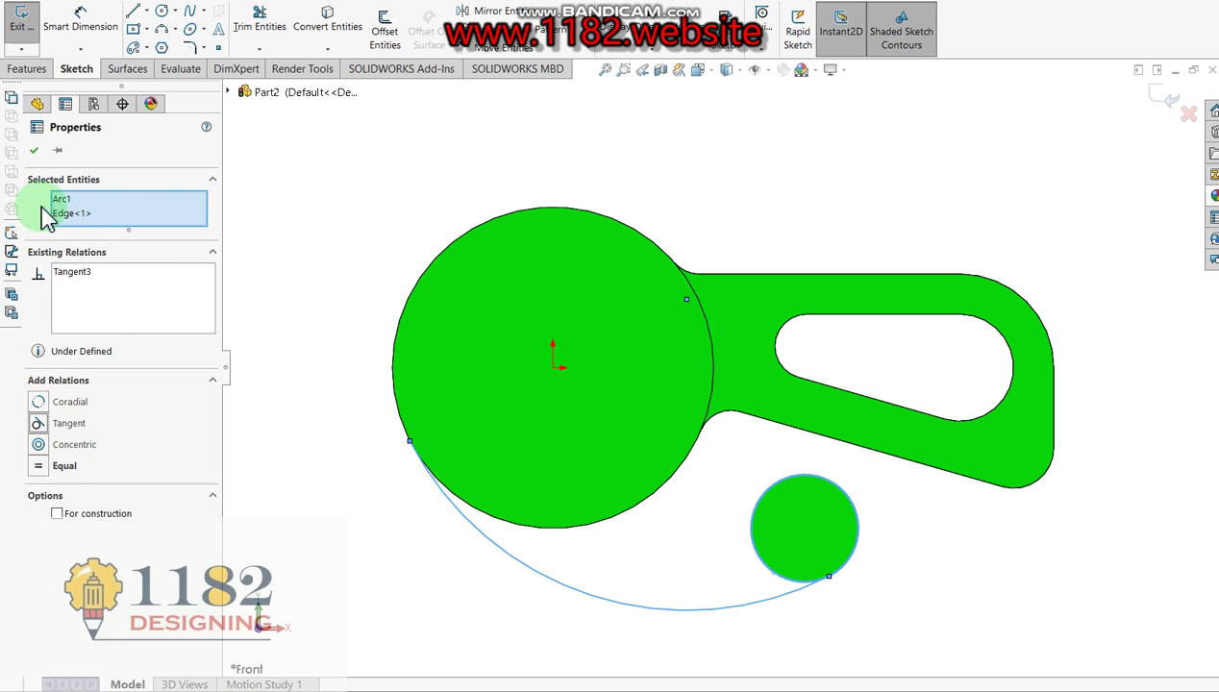
left_click(36, 151)
- Dimension the long lower arc's radius to 132 mm
left_click(81, 22)
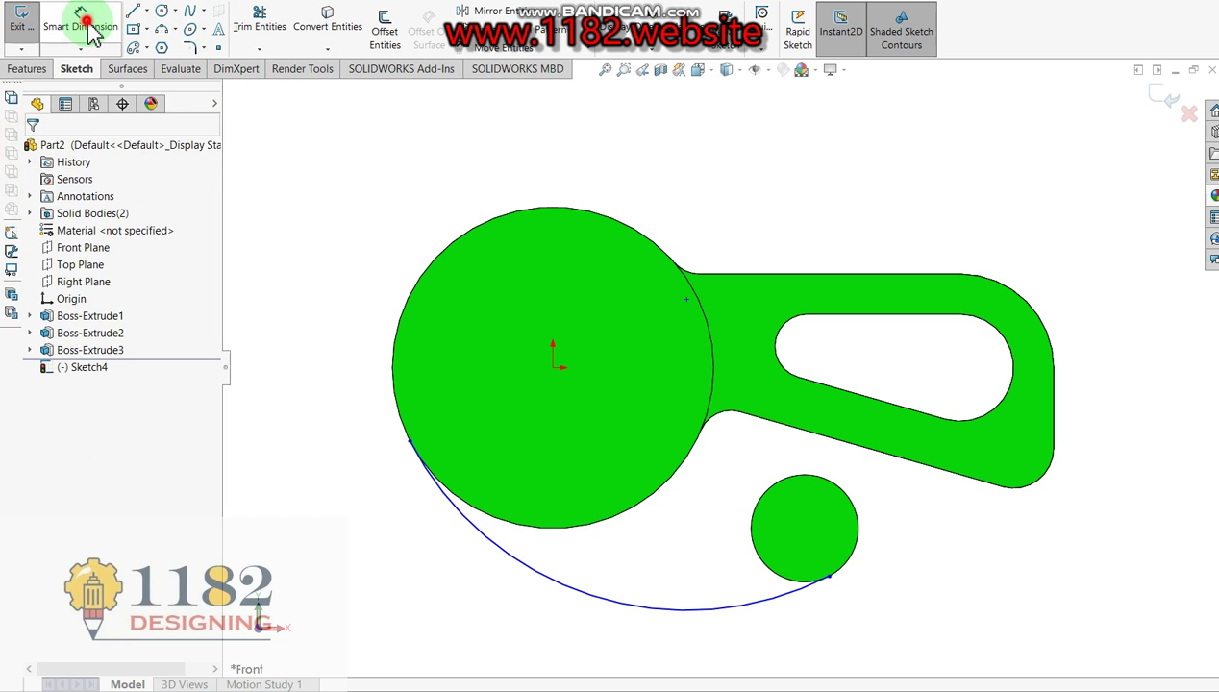
left_click(596, 595)
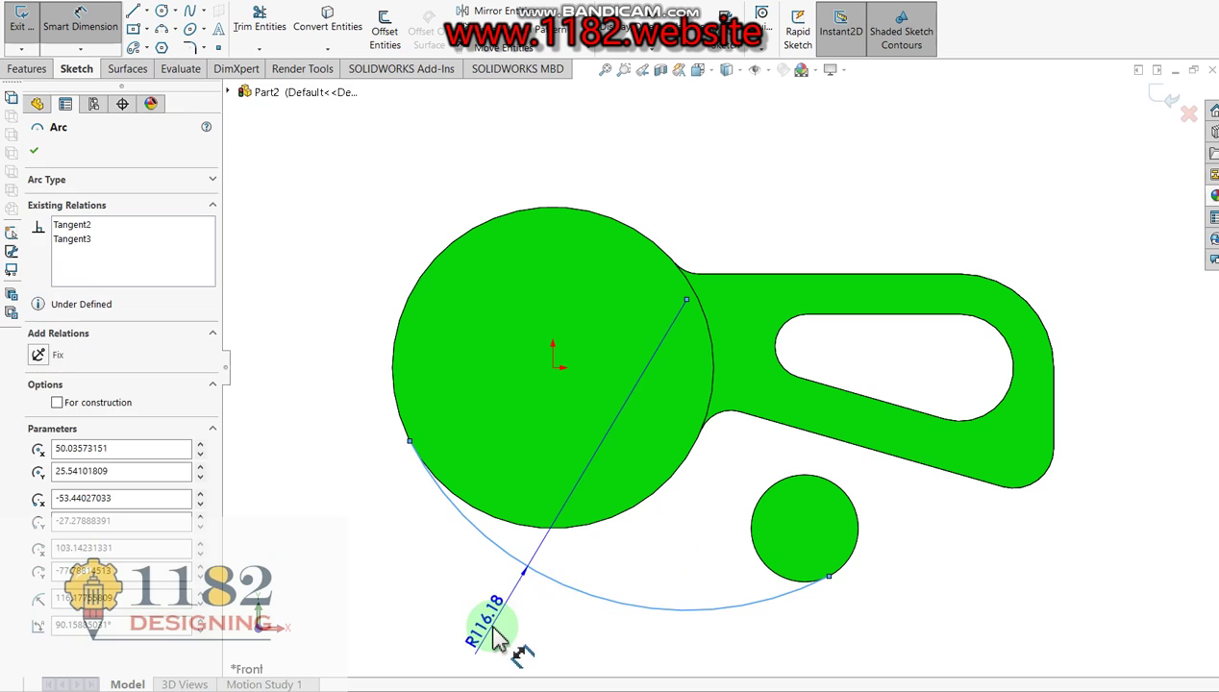
left_click(492, 639)
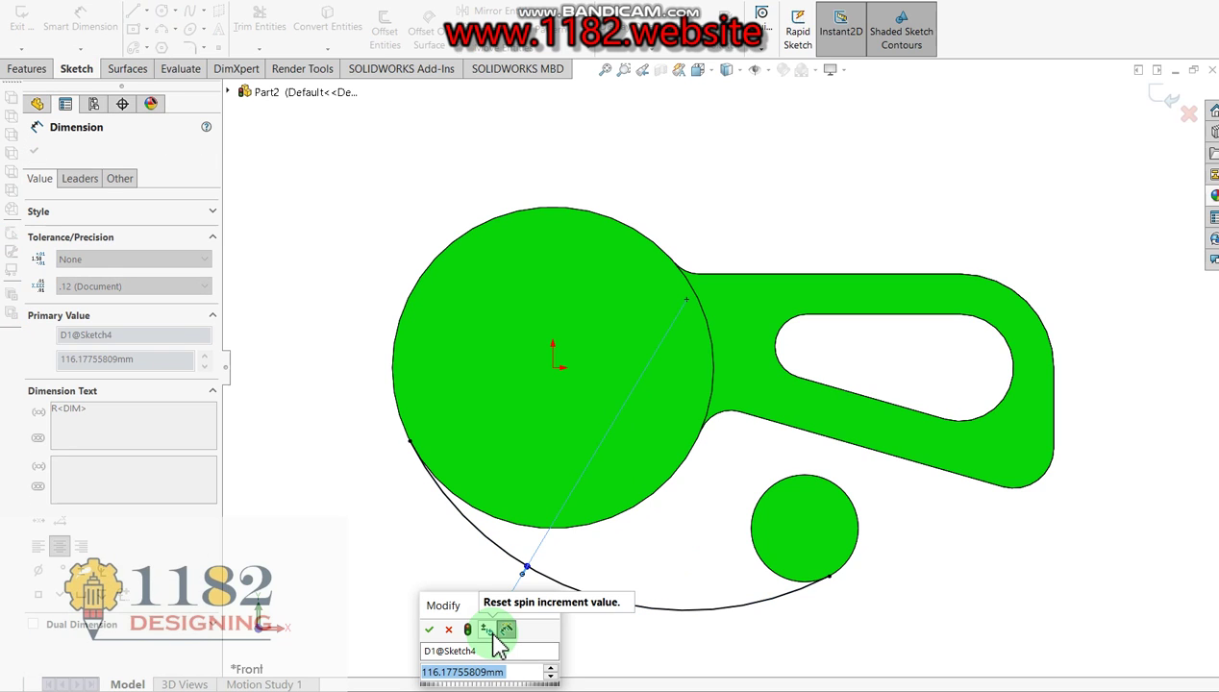
type("132")
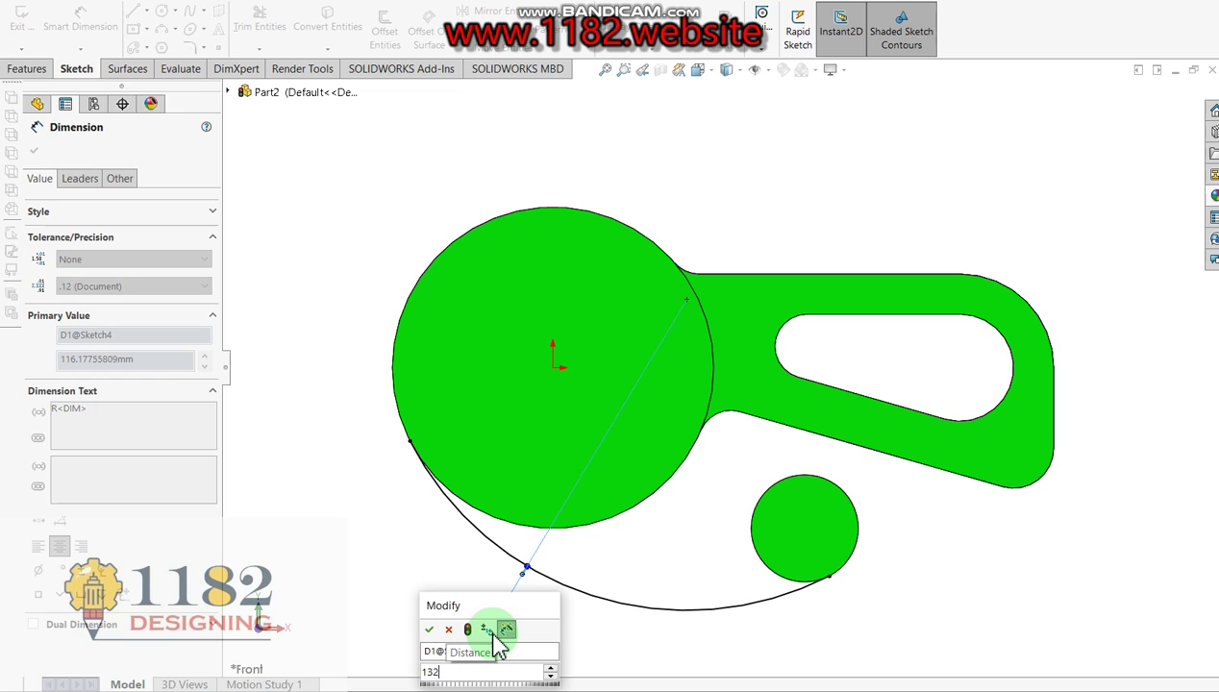
key("Return")
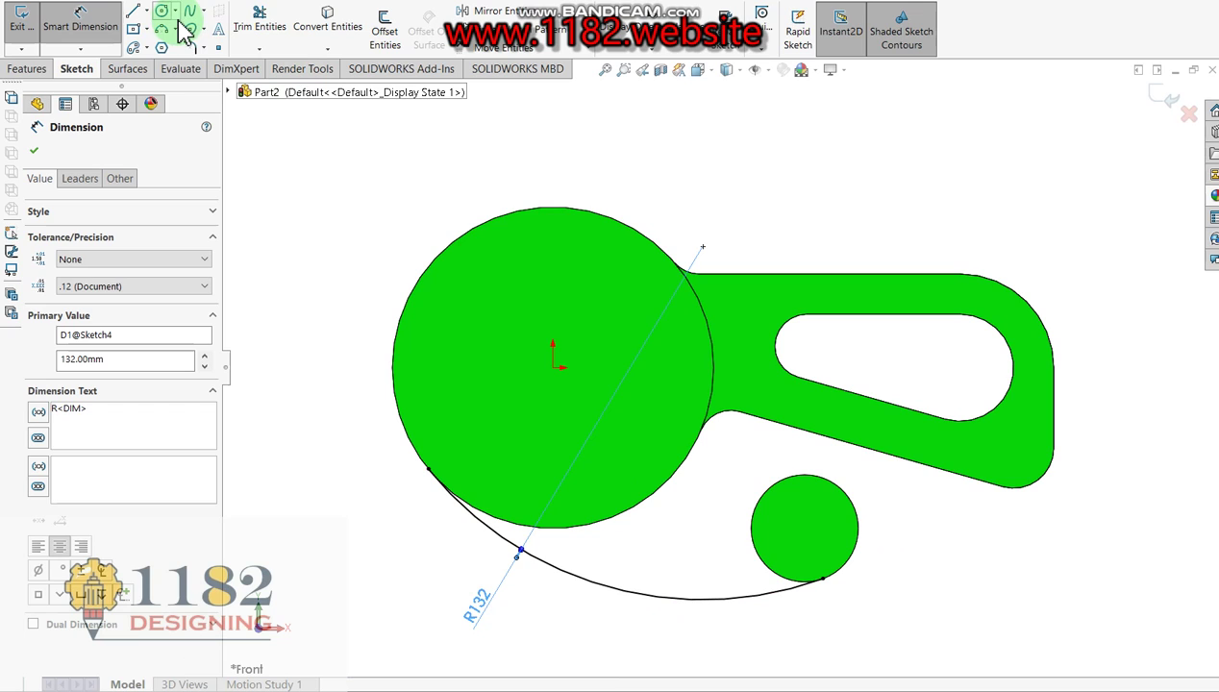
- Draw a three-point arc from the small circle's right side to the arm's lower edge
left_click(166, 35)
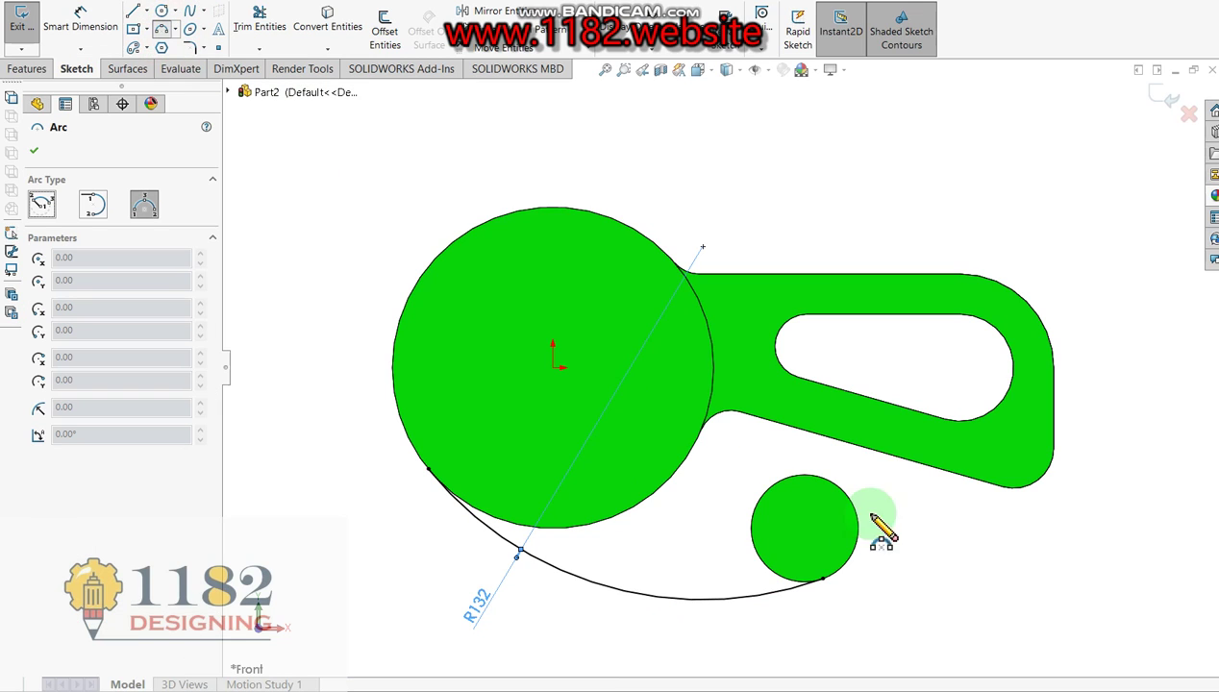
left_click(859, 529)
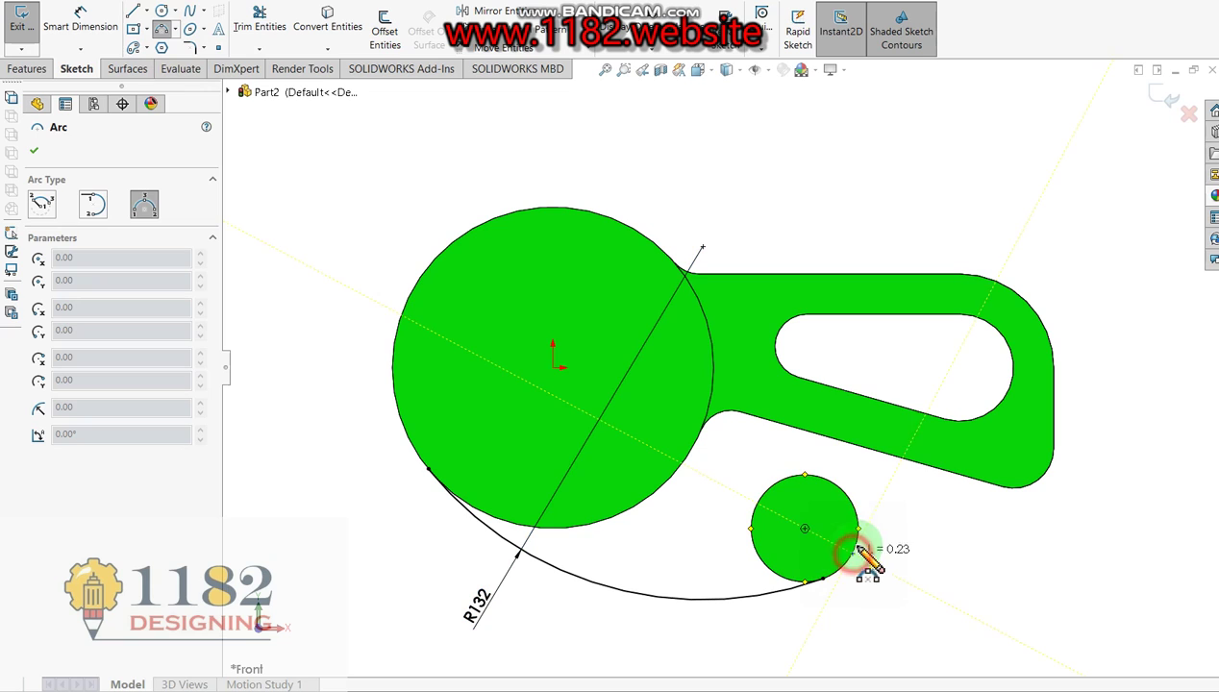
left_click(918, 464)
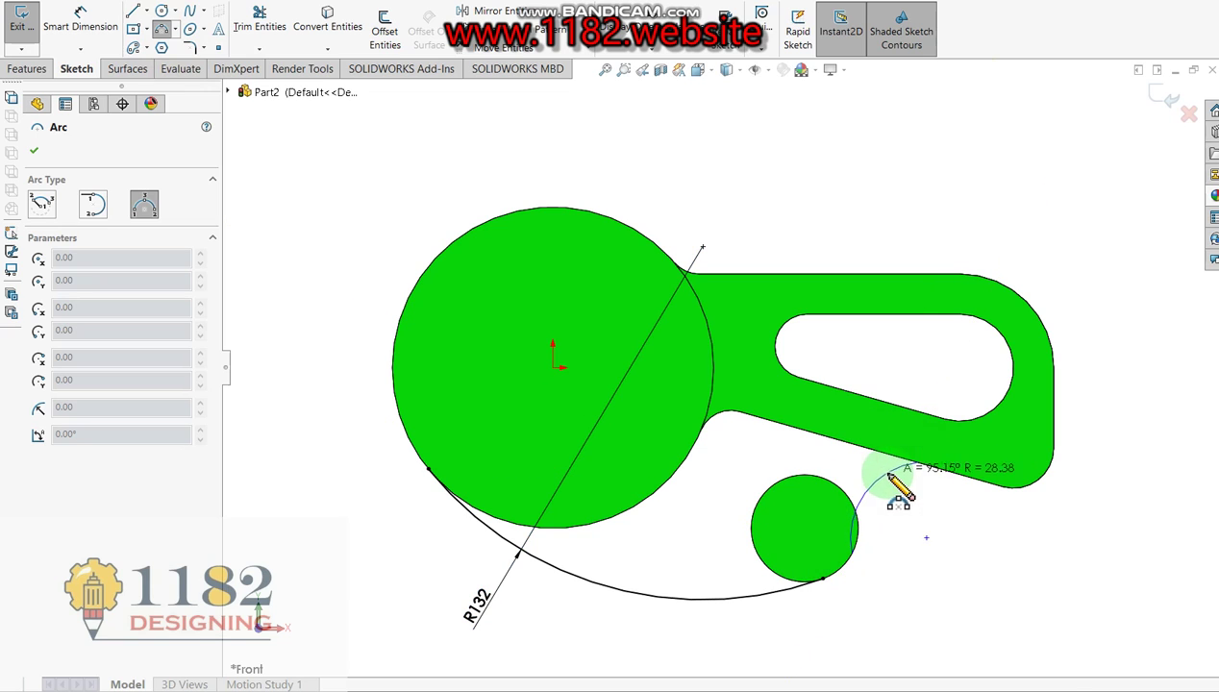
left_click(856, 485)
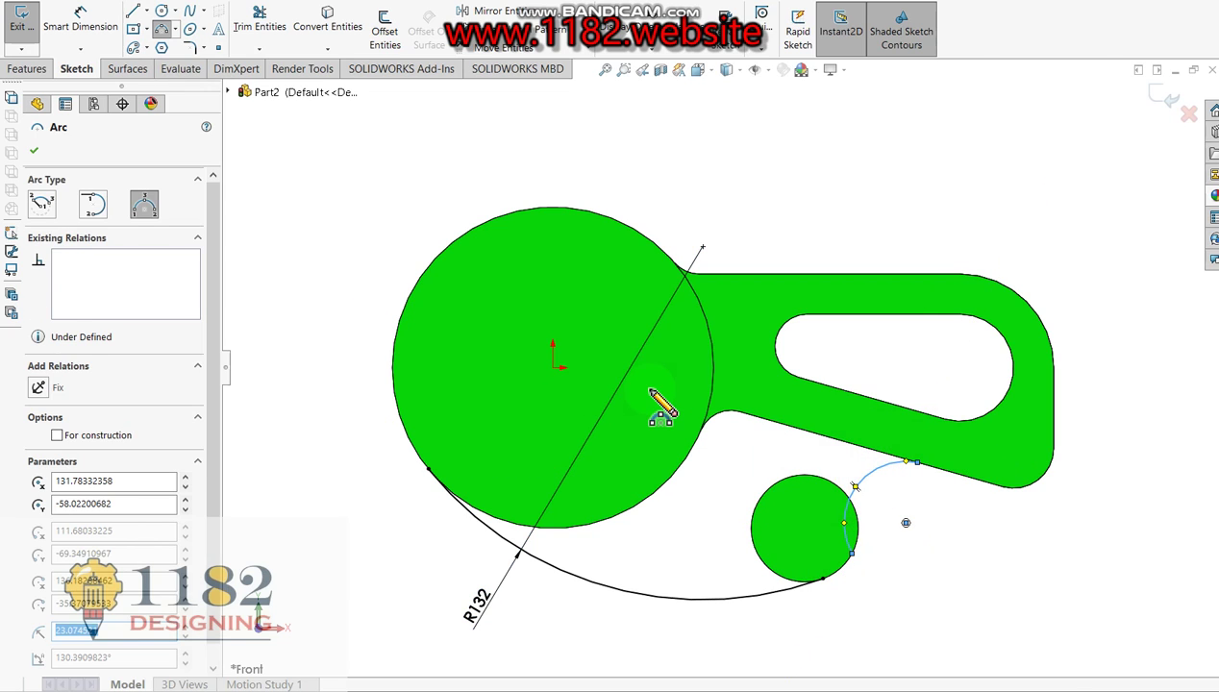
key("Escape")
- Make the small arc tangent to the Ø40 circle
left_click(869, 484)
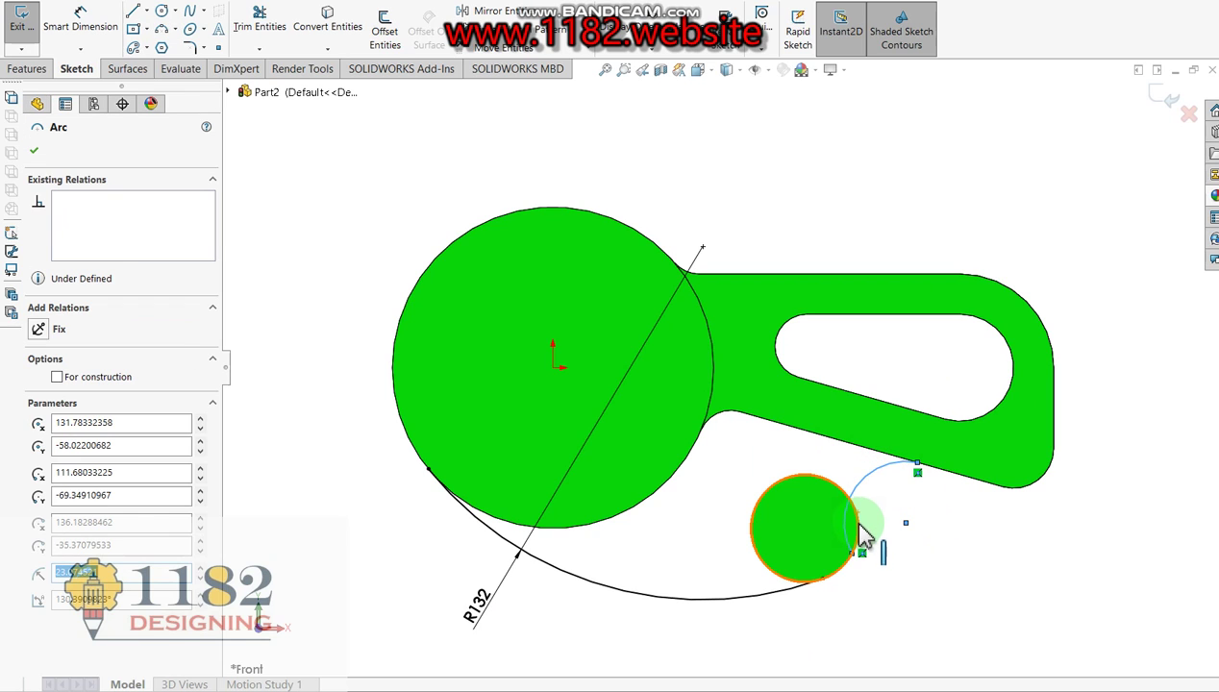
left_click(859, 525, "ctrl")
left_click(41, 428)
left_click(34, 152)
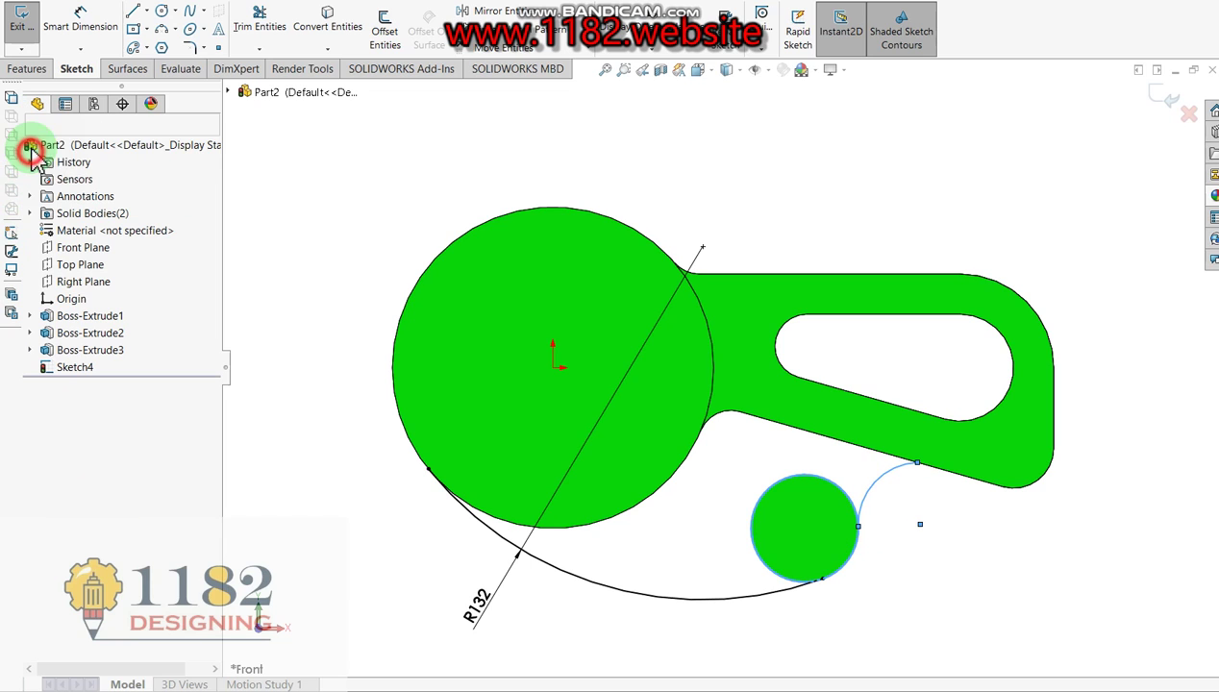
- Add a radius dimension of 12 mm to the small arc
left_click(67, 36)
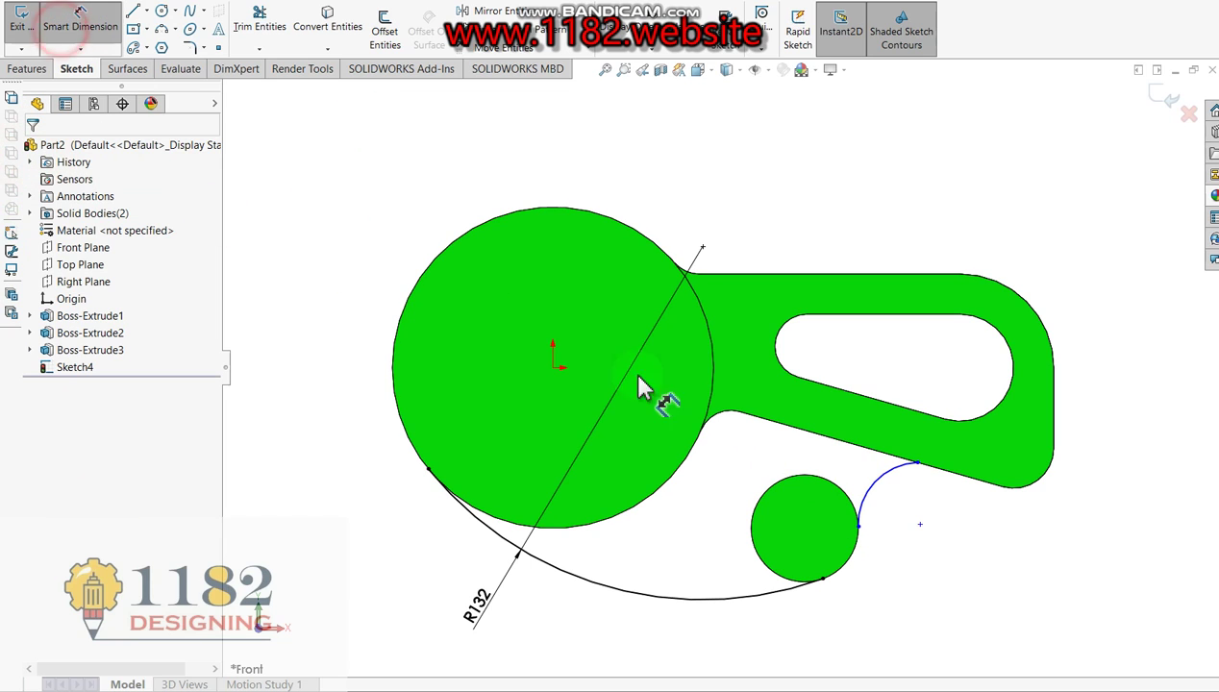
left_click(883, 481)
left_click(859, 483)
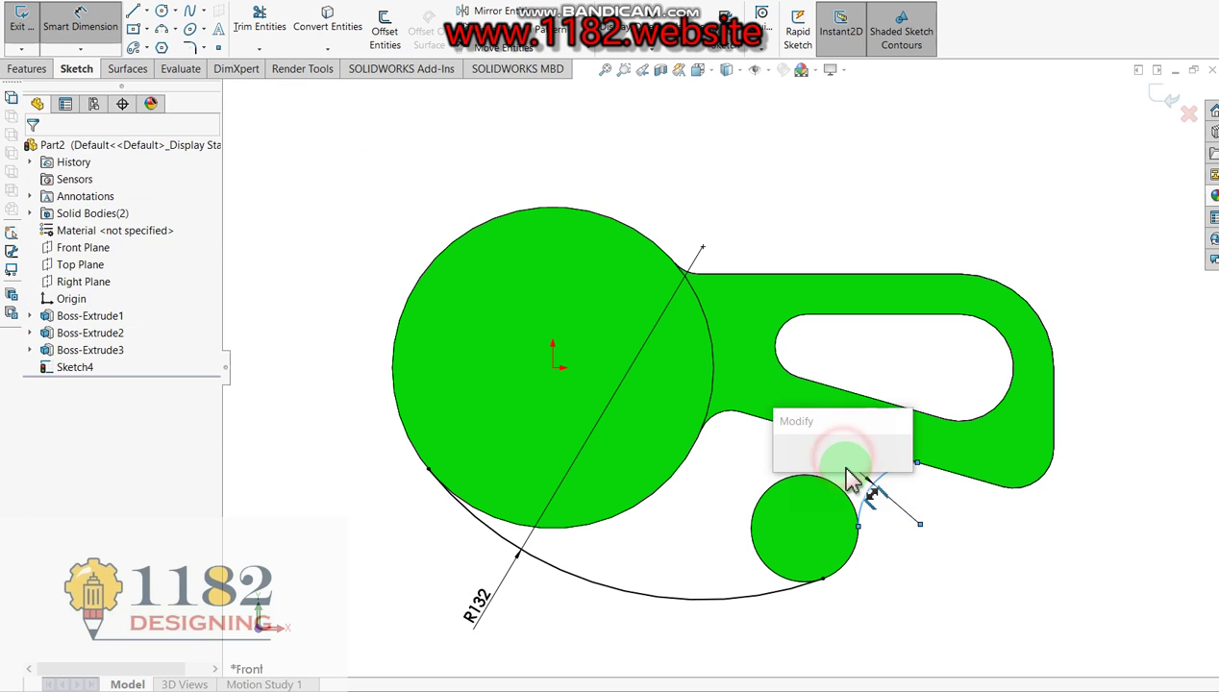
type("12")
key("Return")
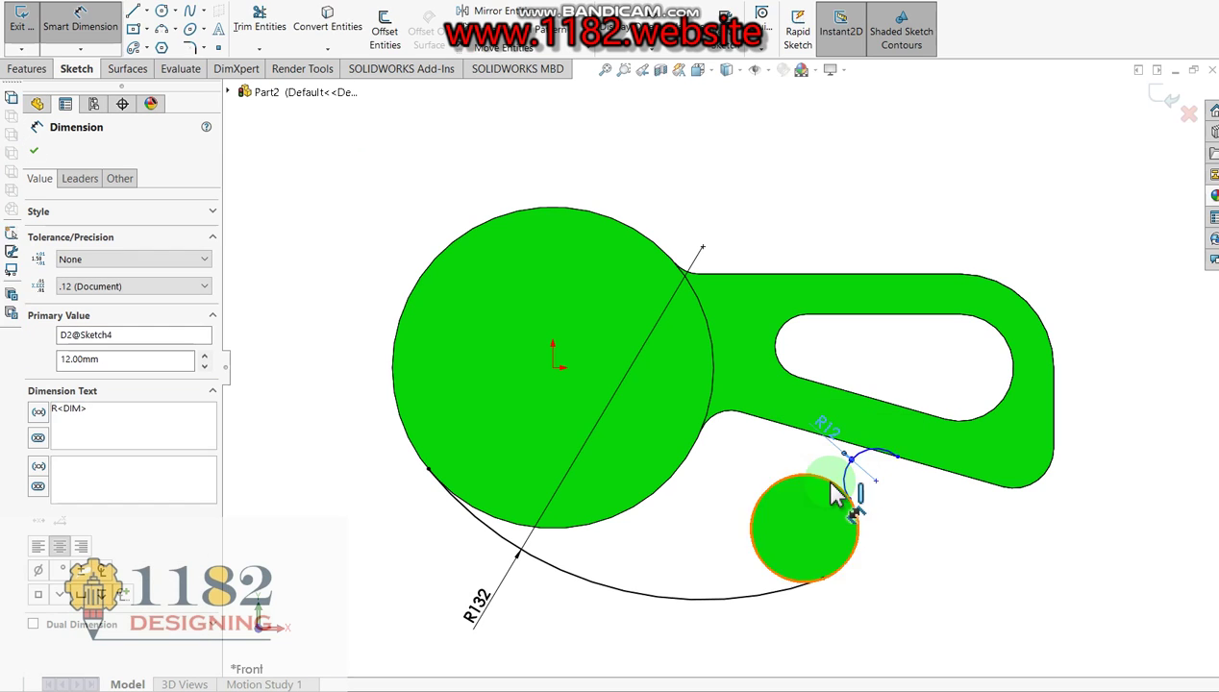
scroll(894, 452, "down", 1)
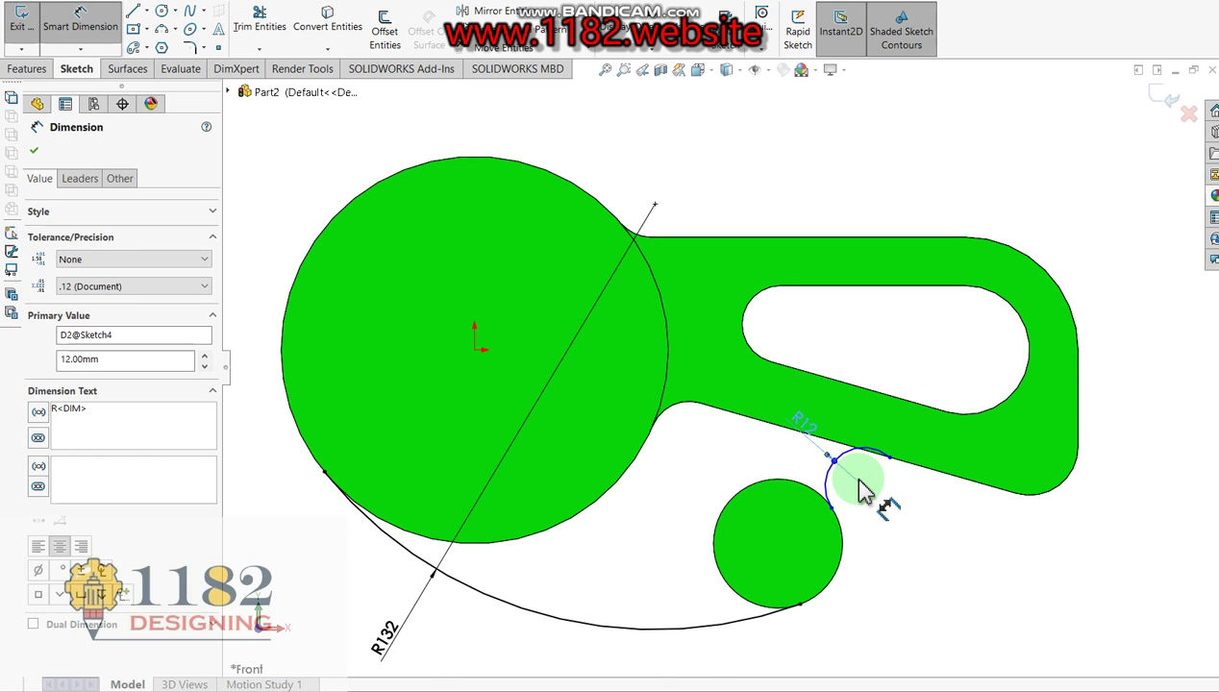
scroll(863, 491, "down", 2)
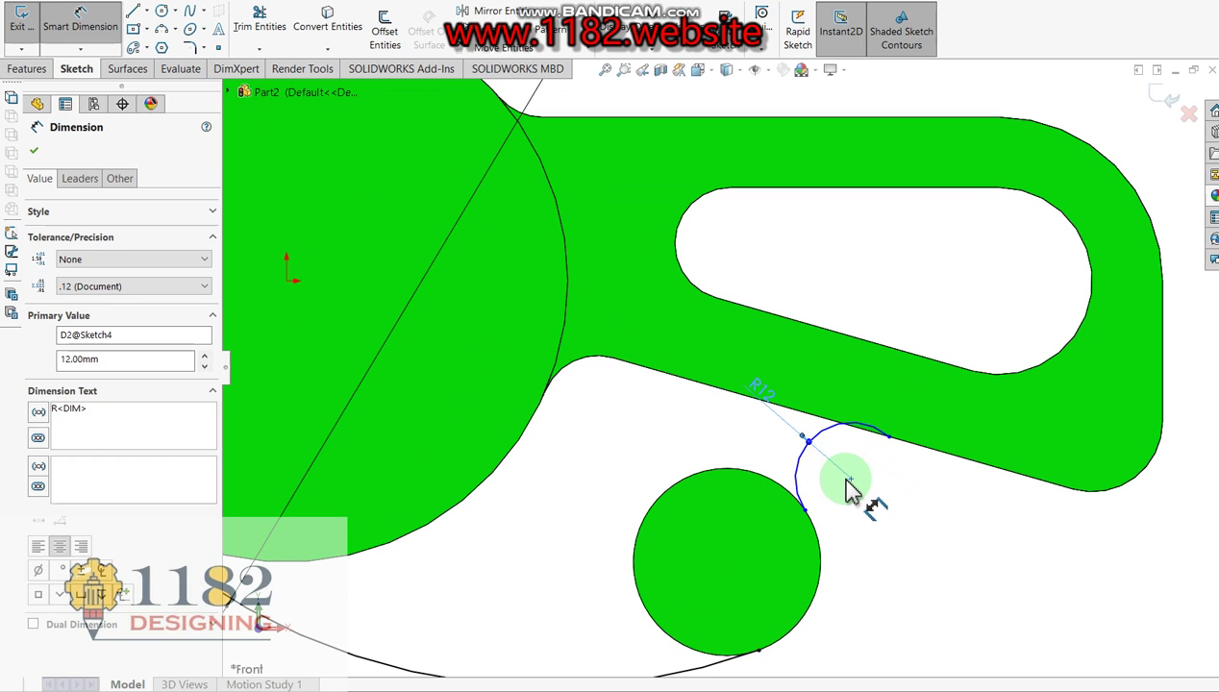
key("Delete")
- Enlarge the small arc and set its radius to 20 mm
left_click_drag(846, 489, 829, 478)
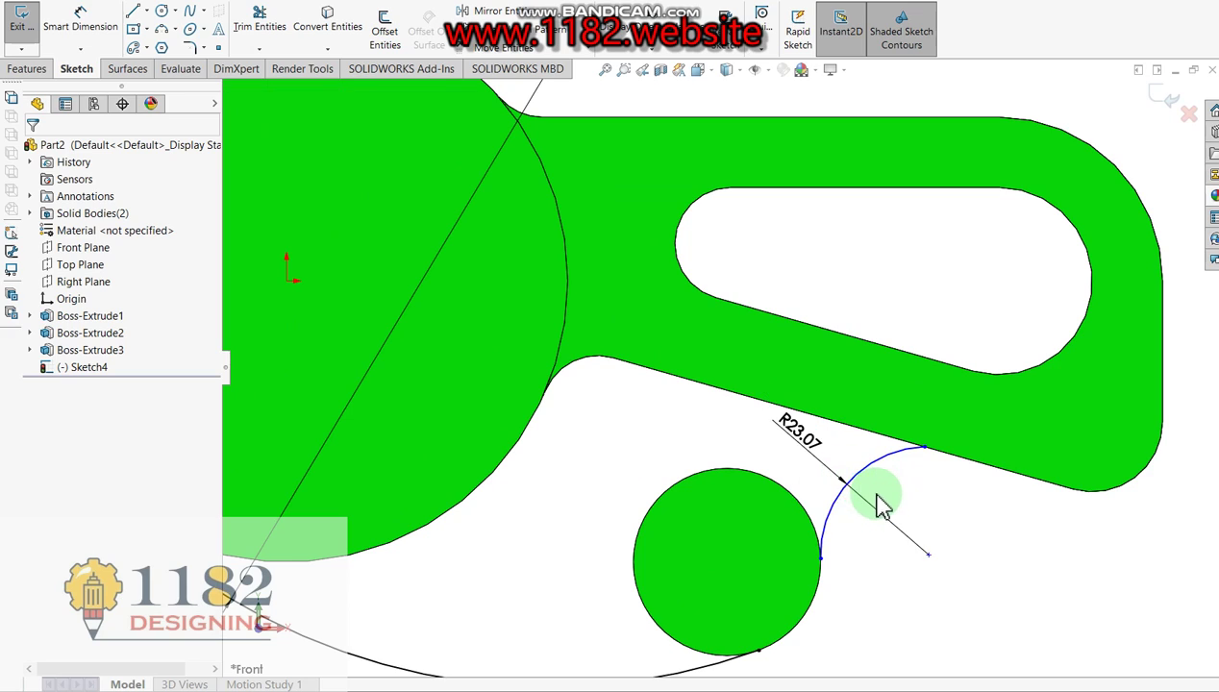
left_click(806, 440)
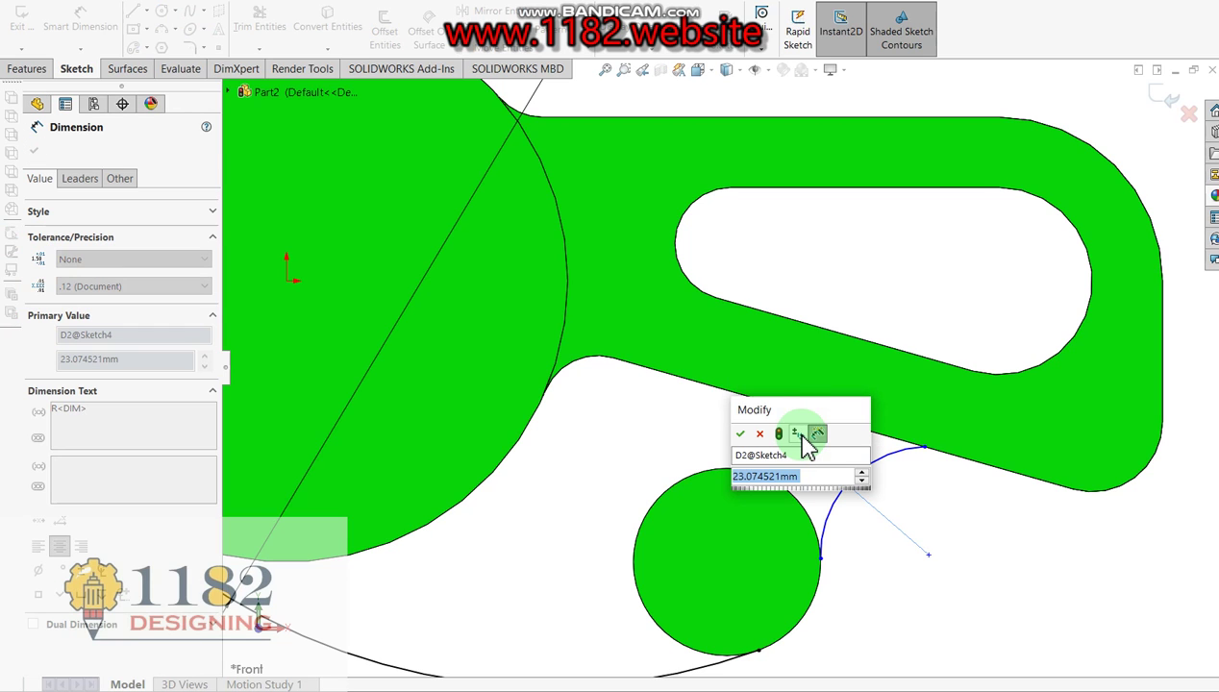
key("alt+Tab")
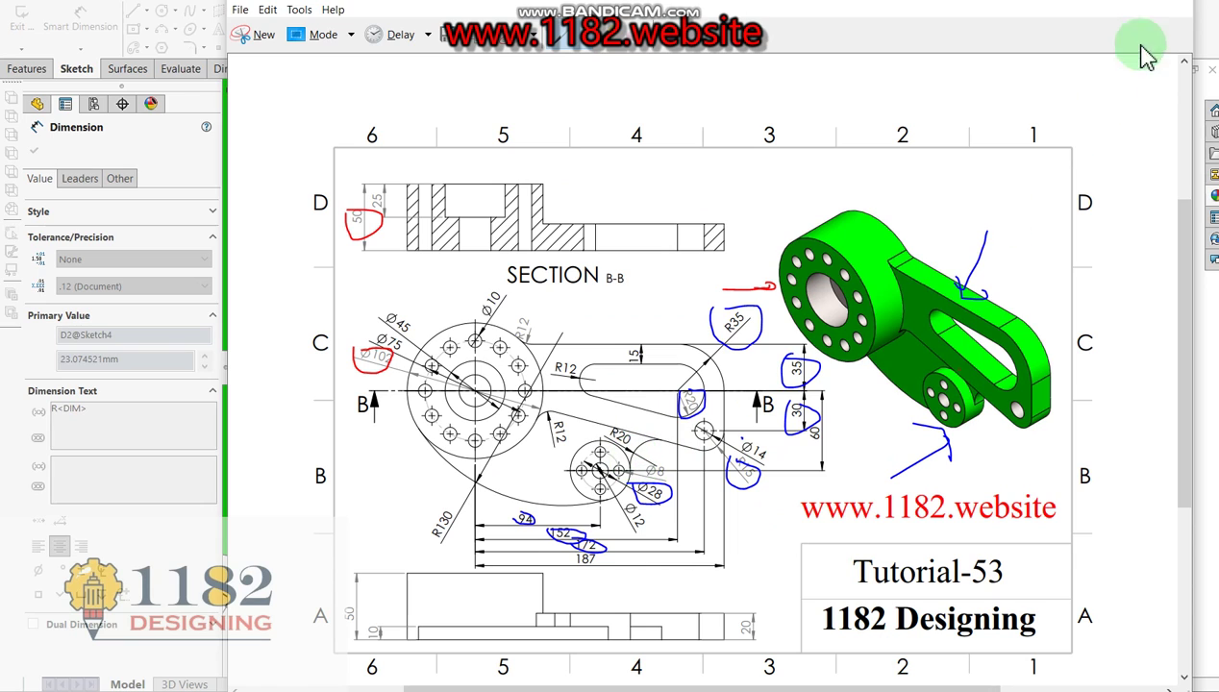
key("alt+Tab")
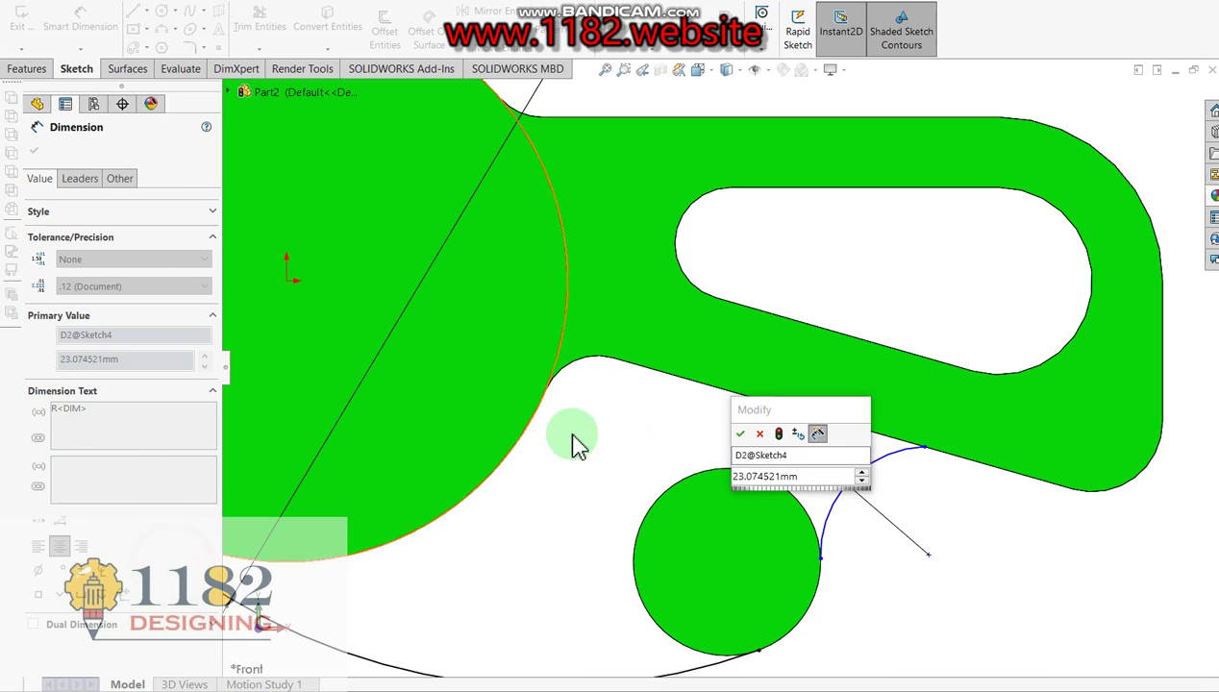
left_click(820, 479)
type("20")
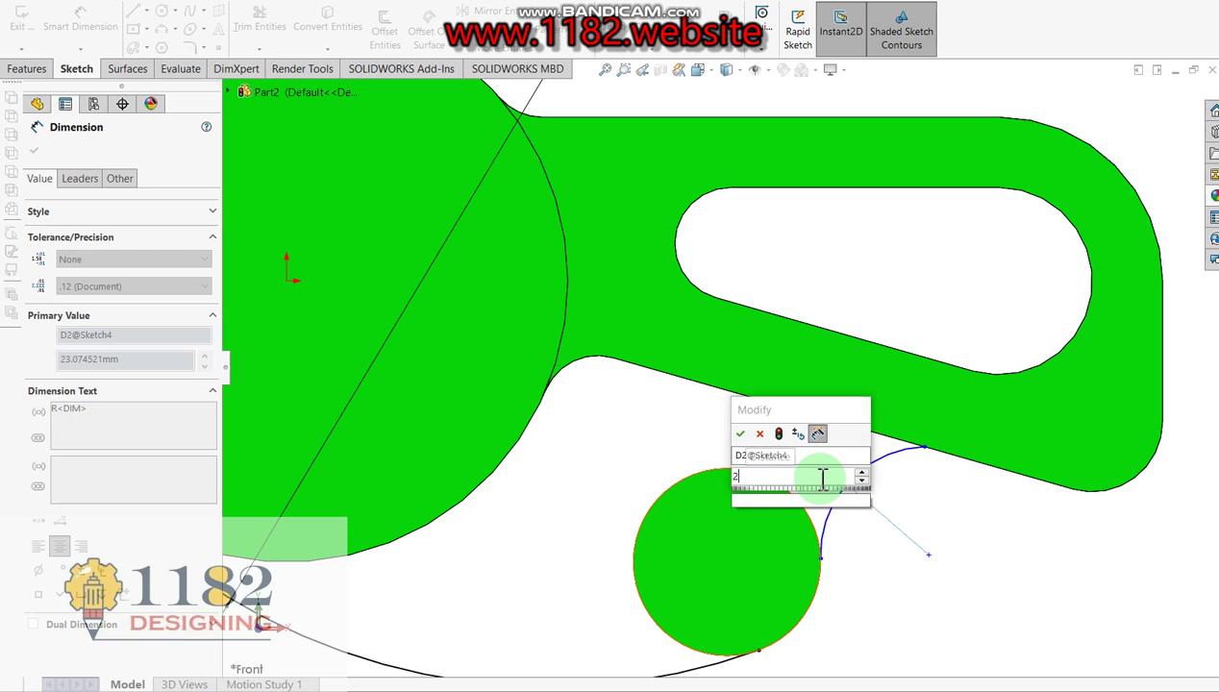
key("Return")
scroll(794, 351, "up", 1)
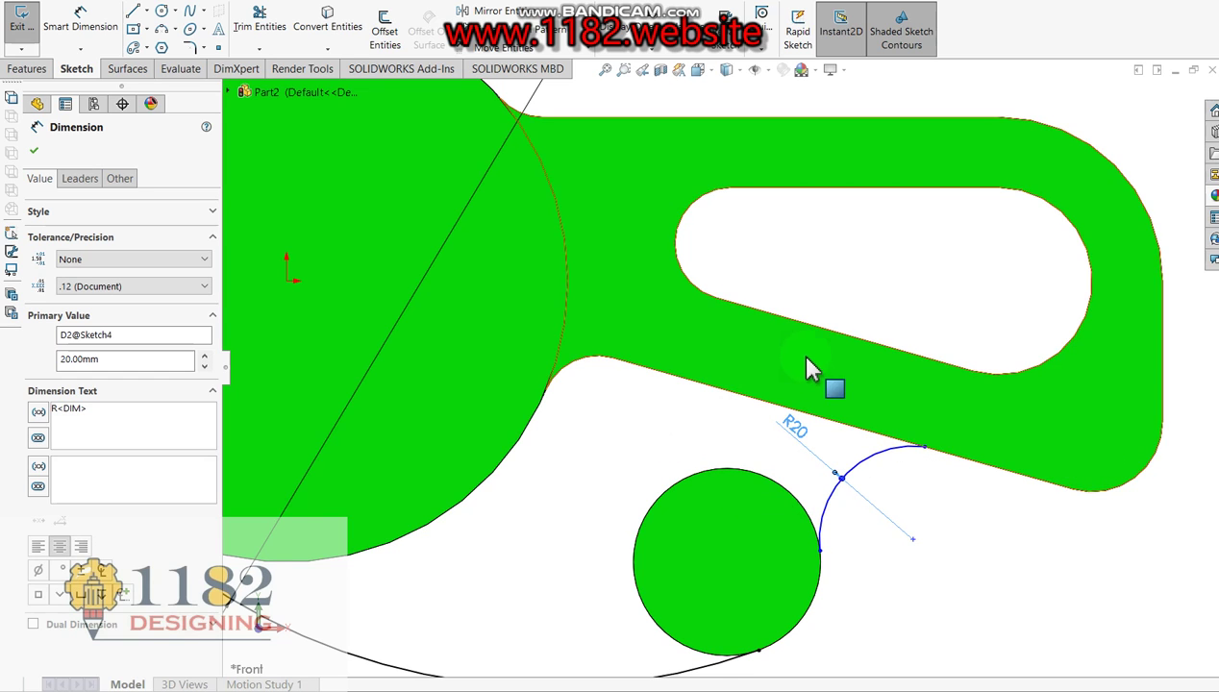
scroll(808, 354, "up", 1)
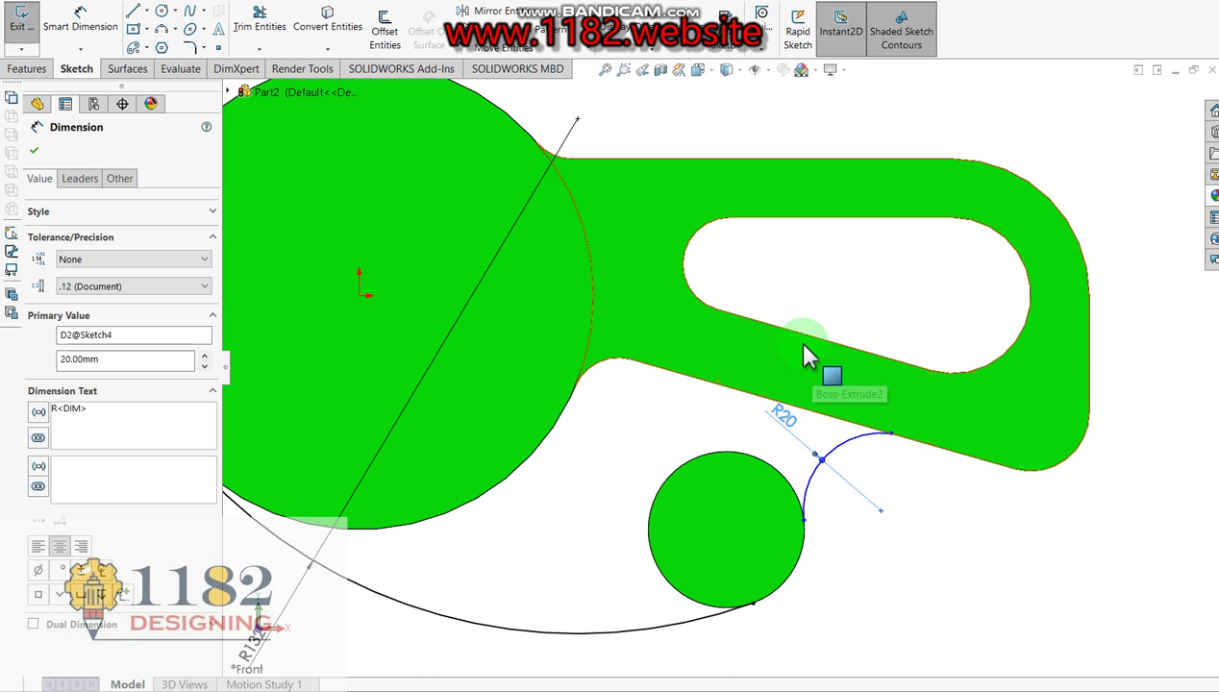
- Convert the hub, arm and small circle faces into sketch edges
left_click(327, 24)
key("f")
left_click(581, 416)
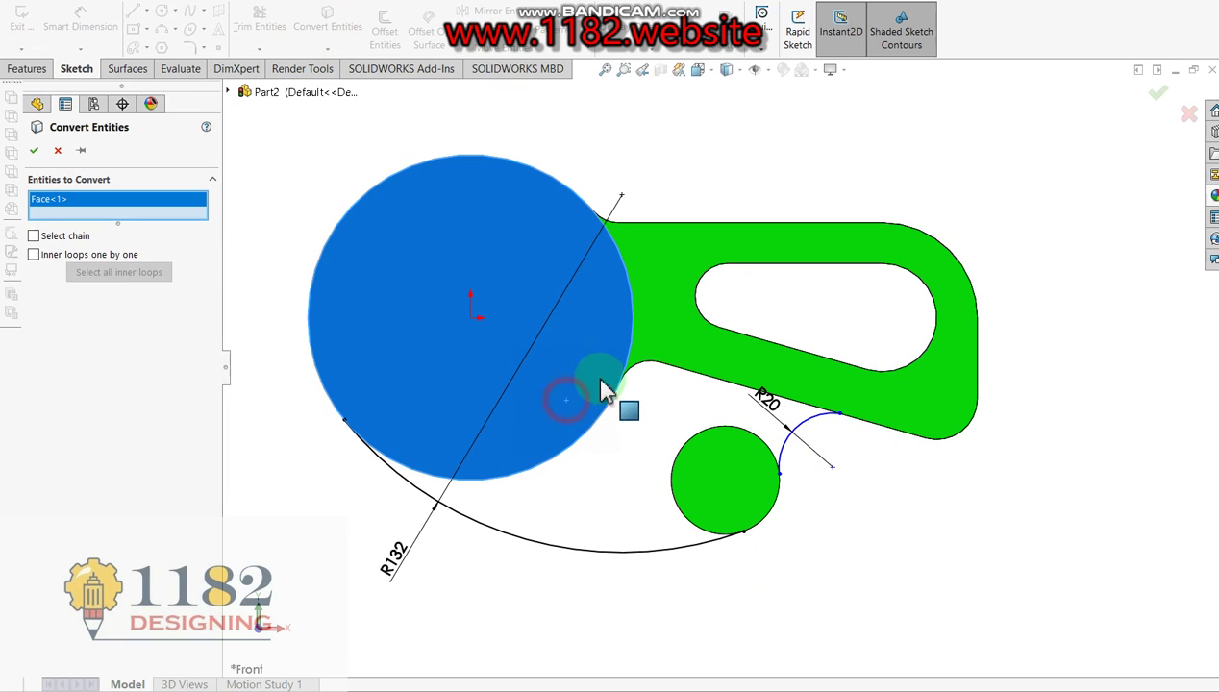
left_click(702, 346)
left_click(726, 480)
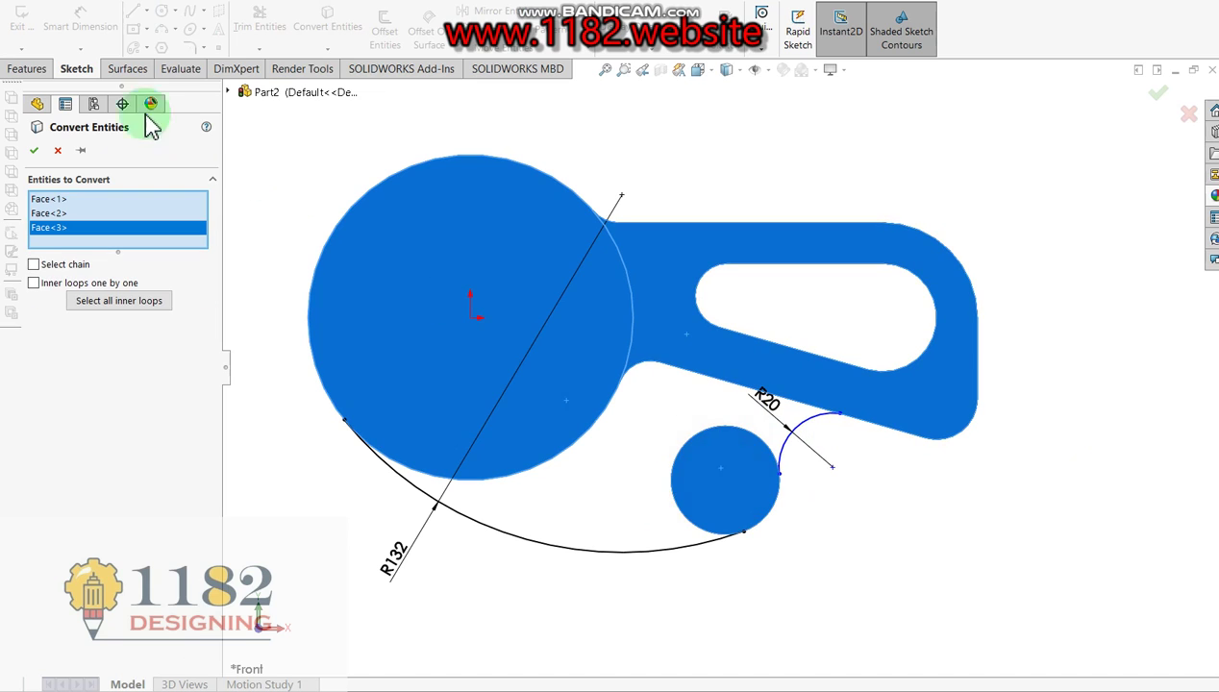
left_click(35, 154)
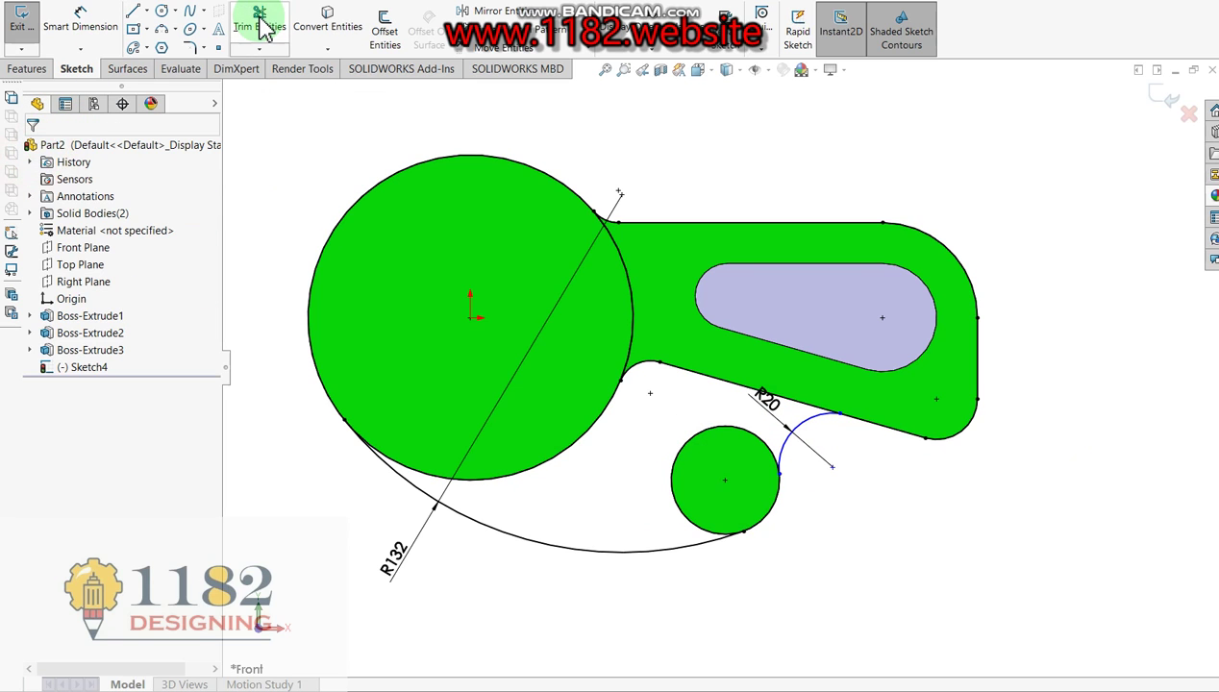
- Trim the excess edges so the R132 and R20 arcs close one web region
left_click(260, 26)
left_click_drag(288, 311, 723, 221)
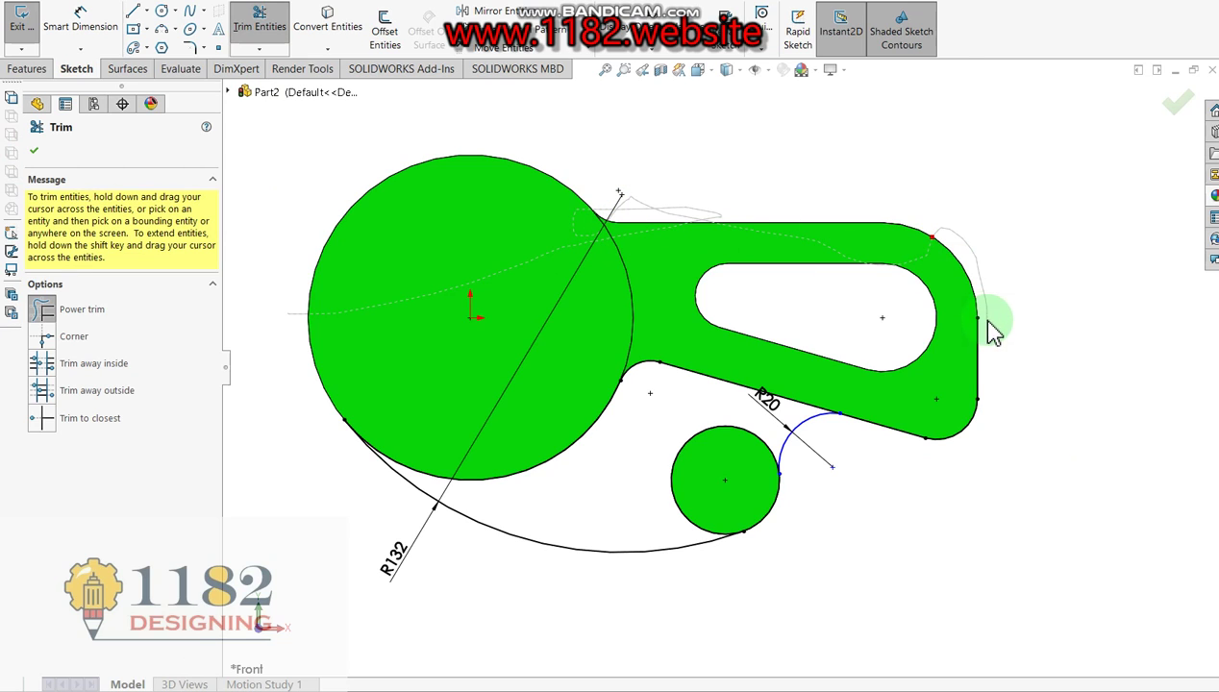
mouse_move(985, 409)
left_mouse_down()
mouse_move(946, 450)
mouse_move(961, 454)
left_mouse_up()
left_click(675, 395)
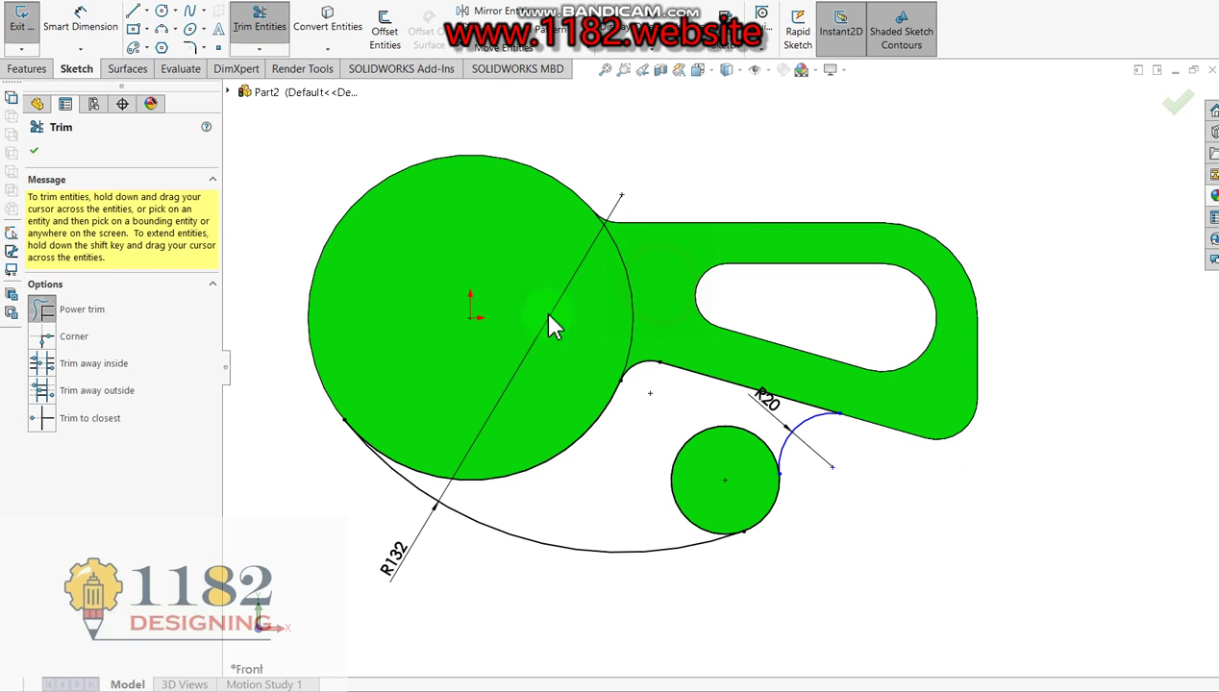
left_click(806, 541)
left_click_drag(797, 539, 774, 525)
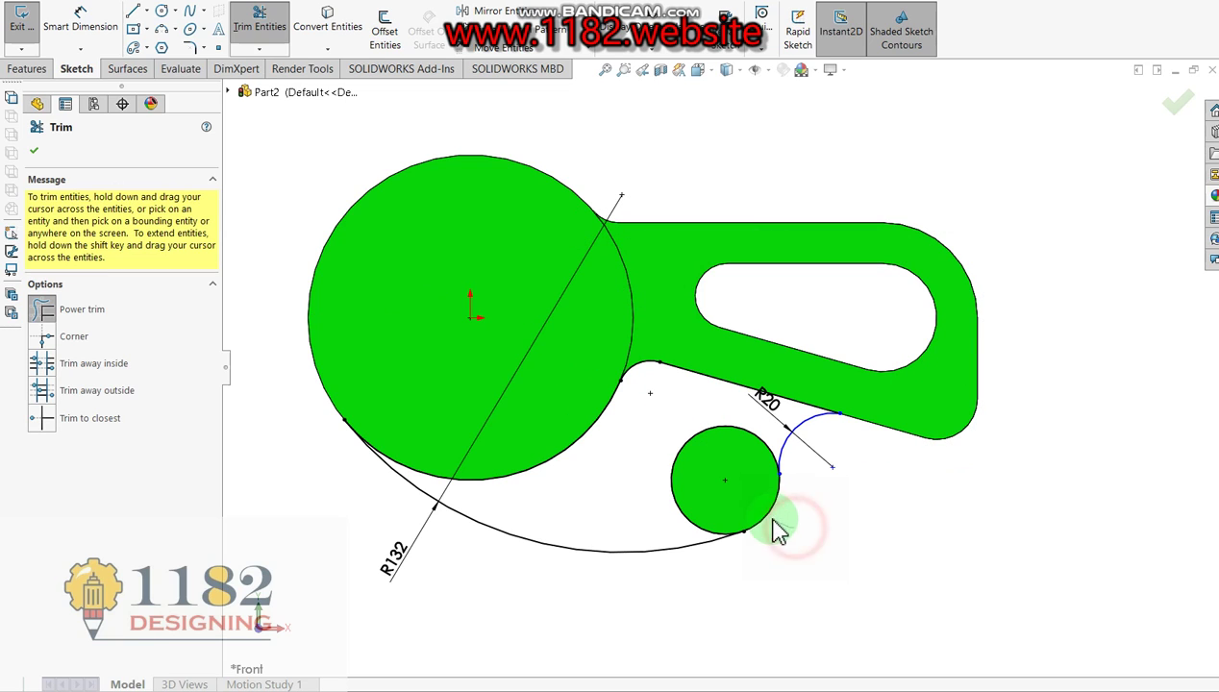
left_click(1175, 102)
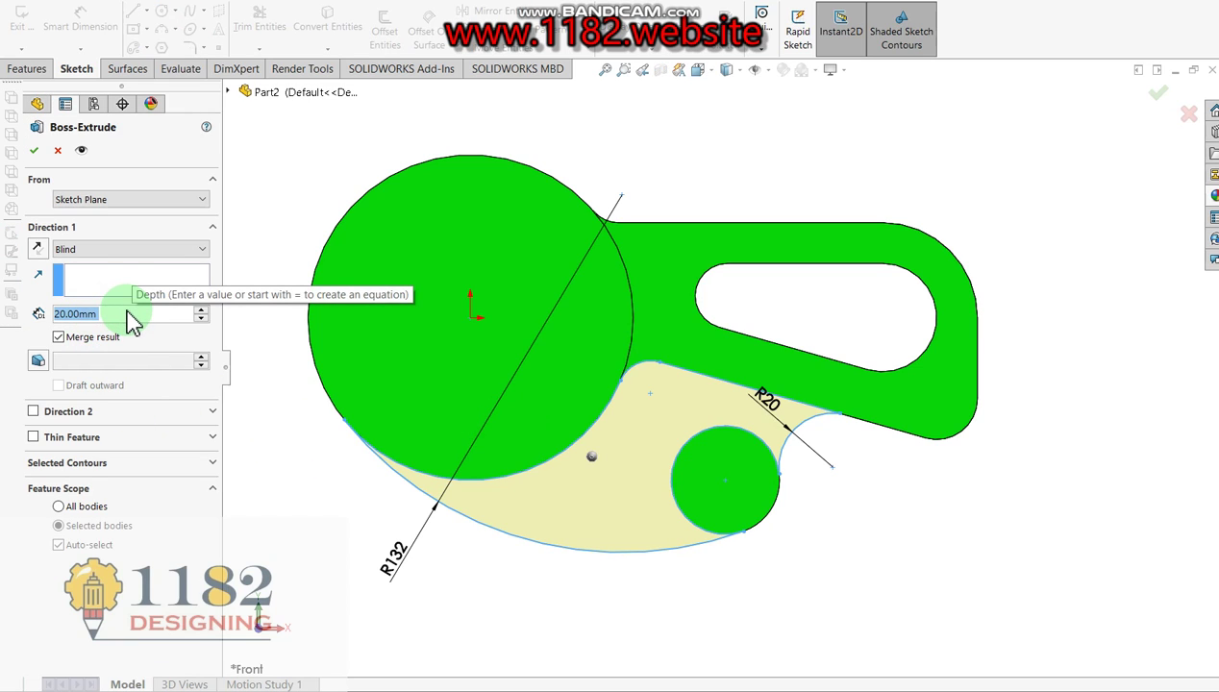
- Extrude the web region 10 mm deep, then begin a cut sketch on the hub's front face
key("BackSpace")
key("BackSpace")
key("BackSpace")
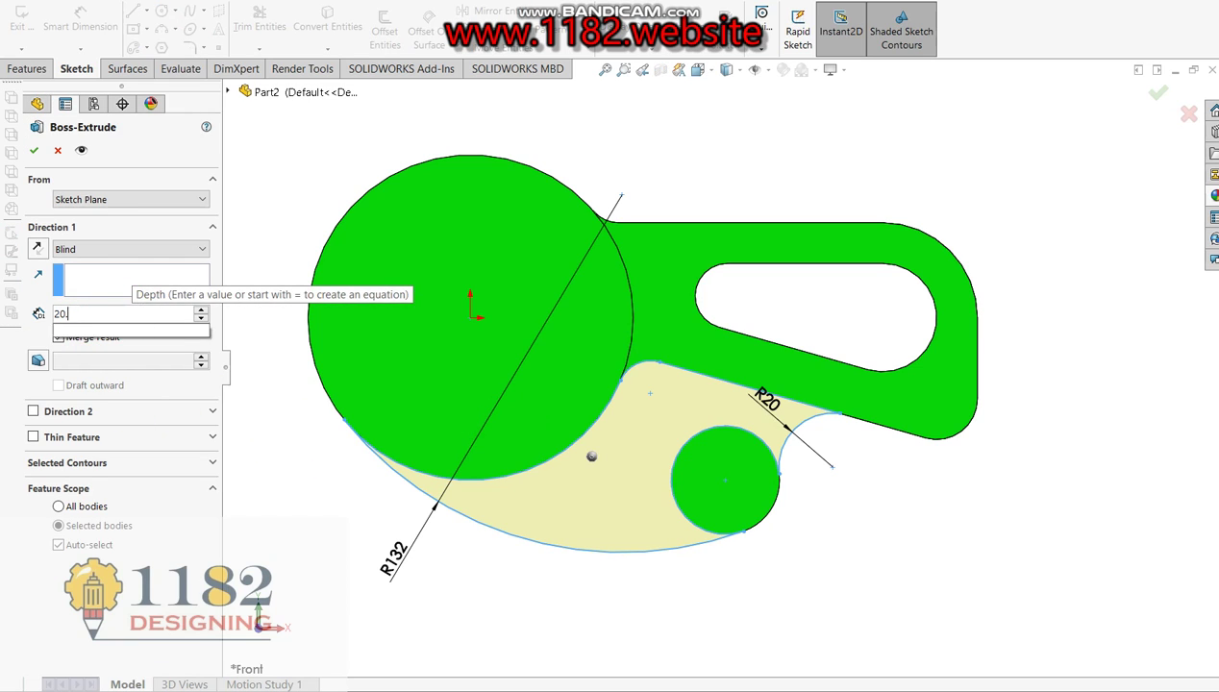
left_click(128, 314)
type("10")
key("Return")
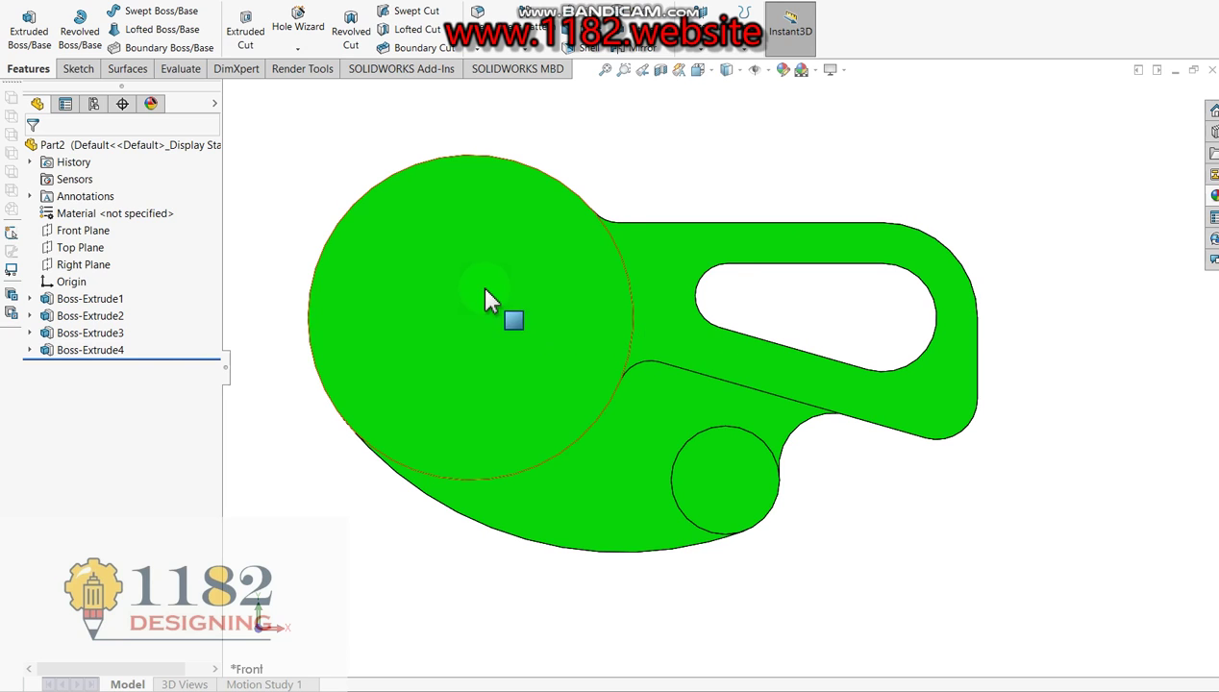
left_click(247, 35)
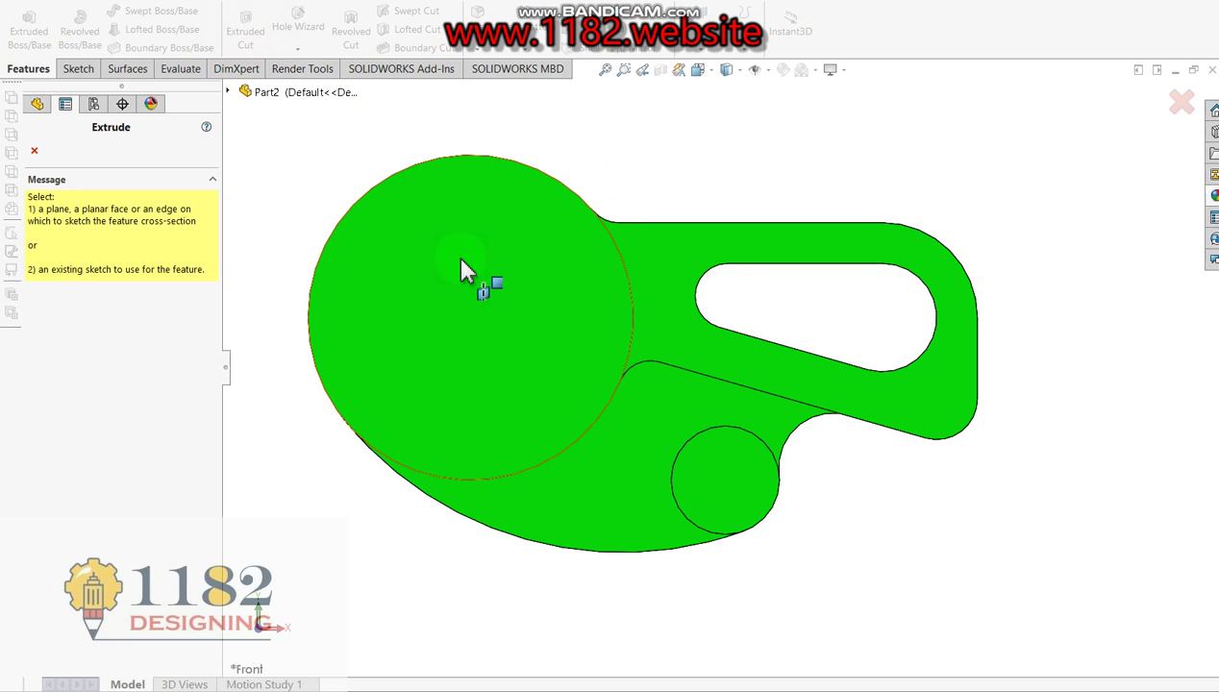
left_click(449, 257)
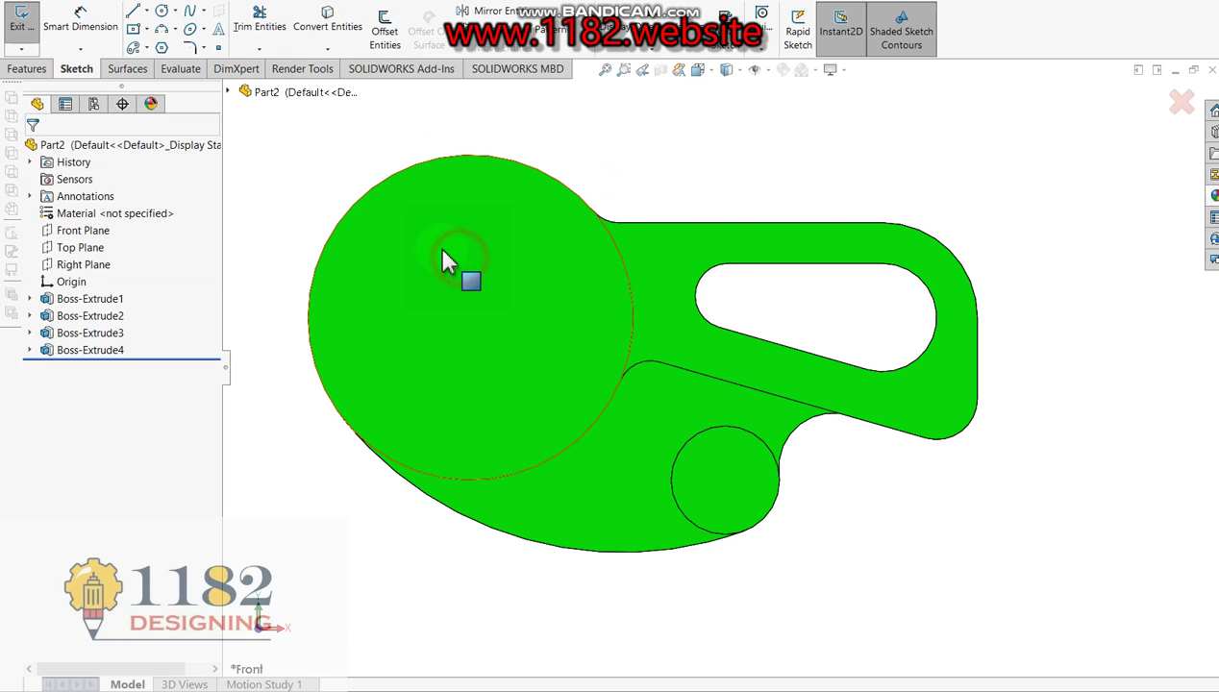
- Draw a large circle centred on the origin and a small circle on its top
left_click(163, 13)
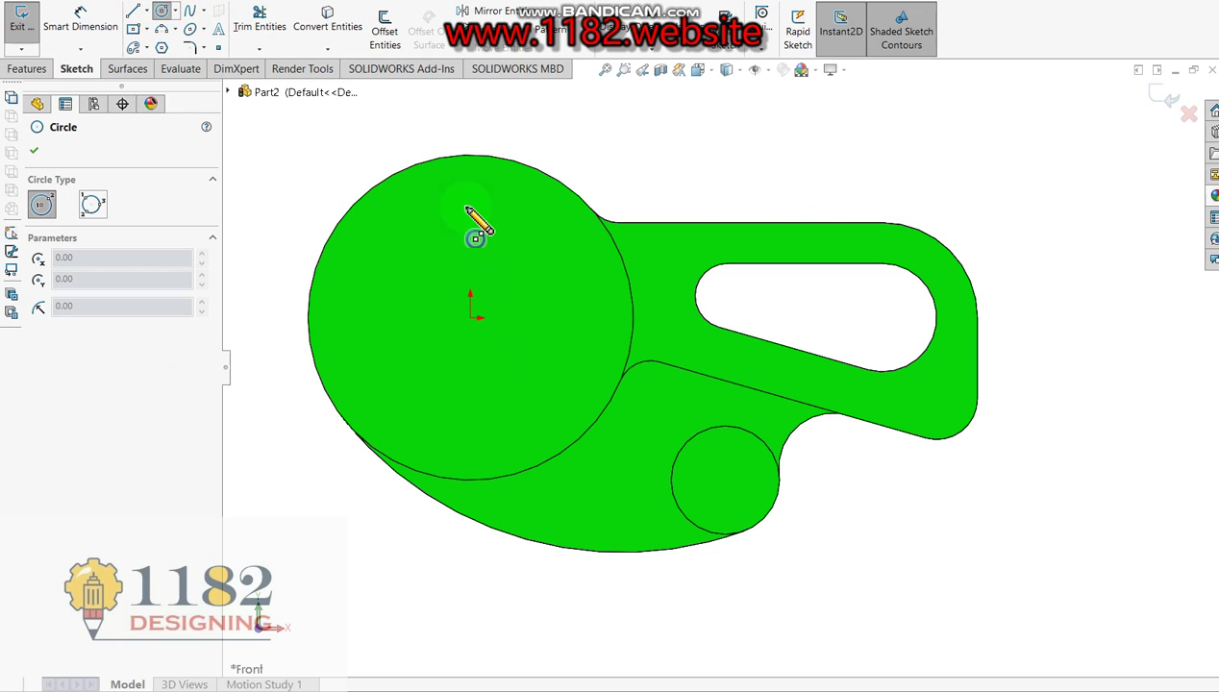
left_click(471, 318)
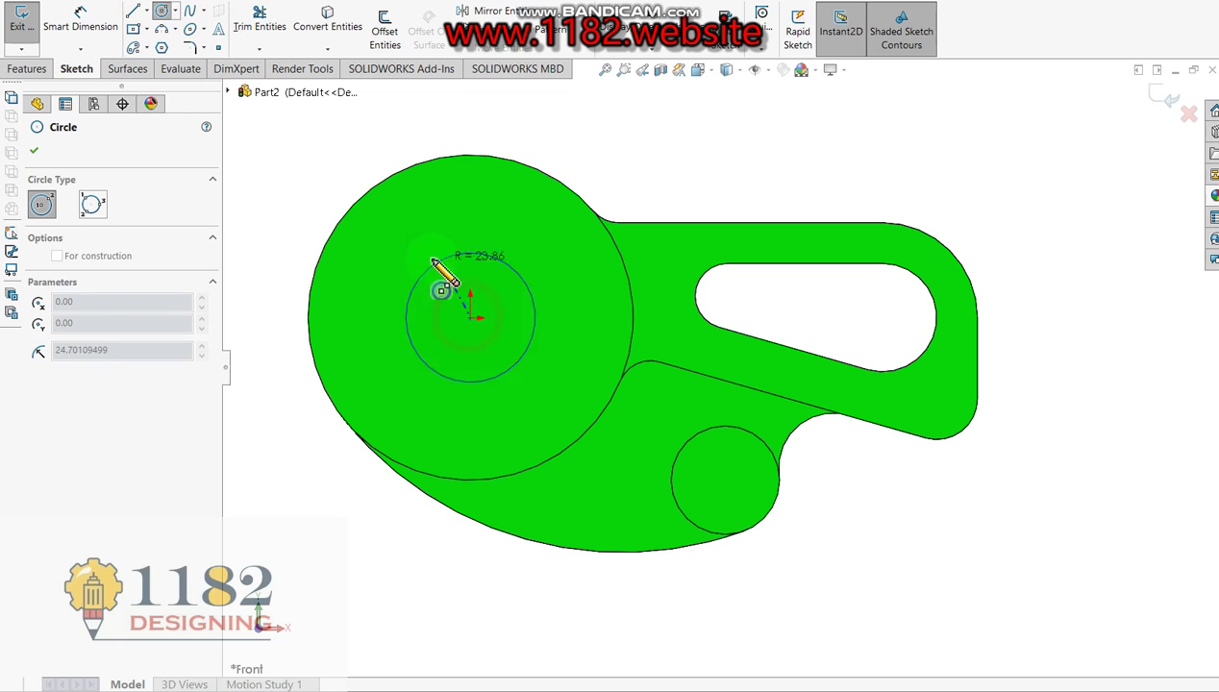
left_click(370, 260)
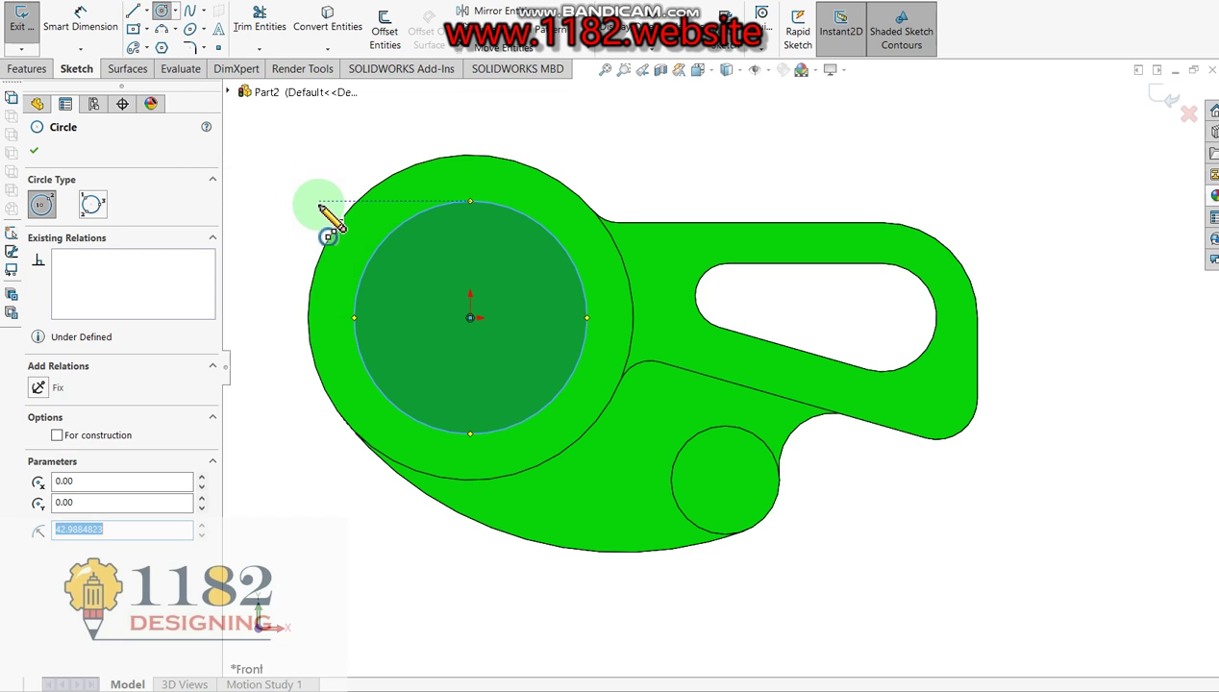
left_click(470, 203)
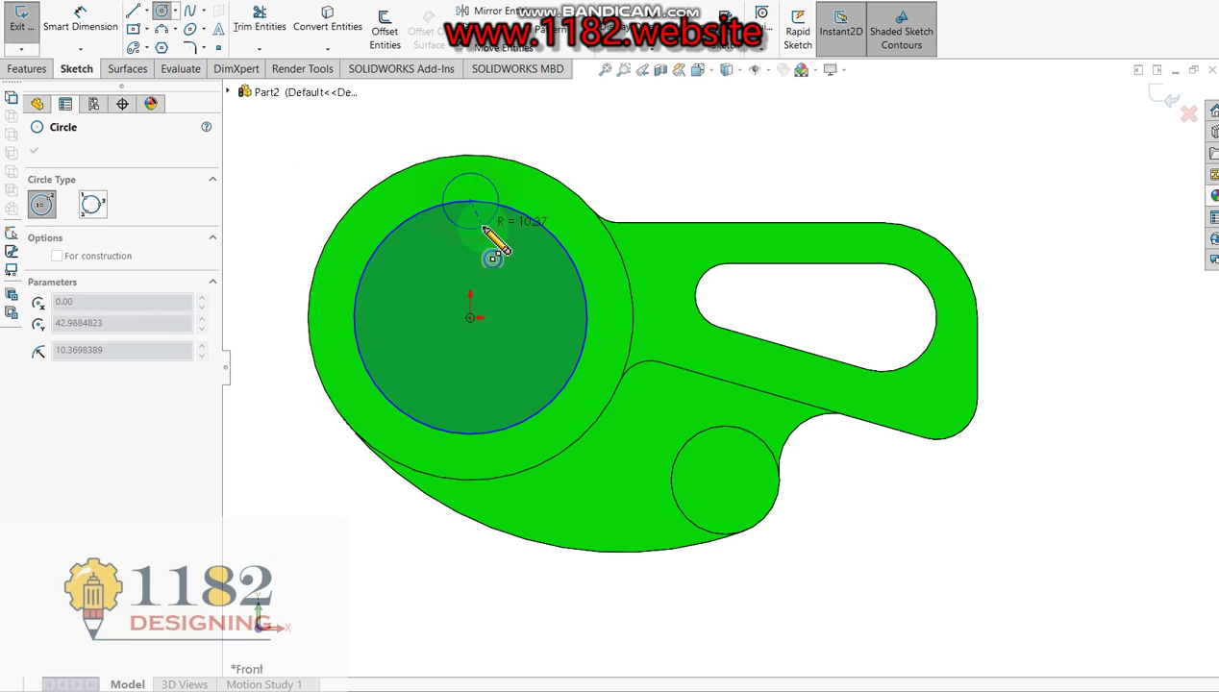
left_click(478, 228)
key("Escape")
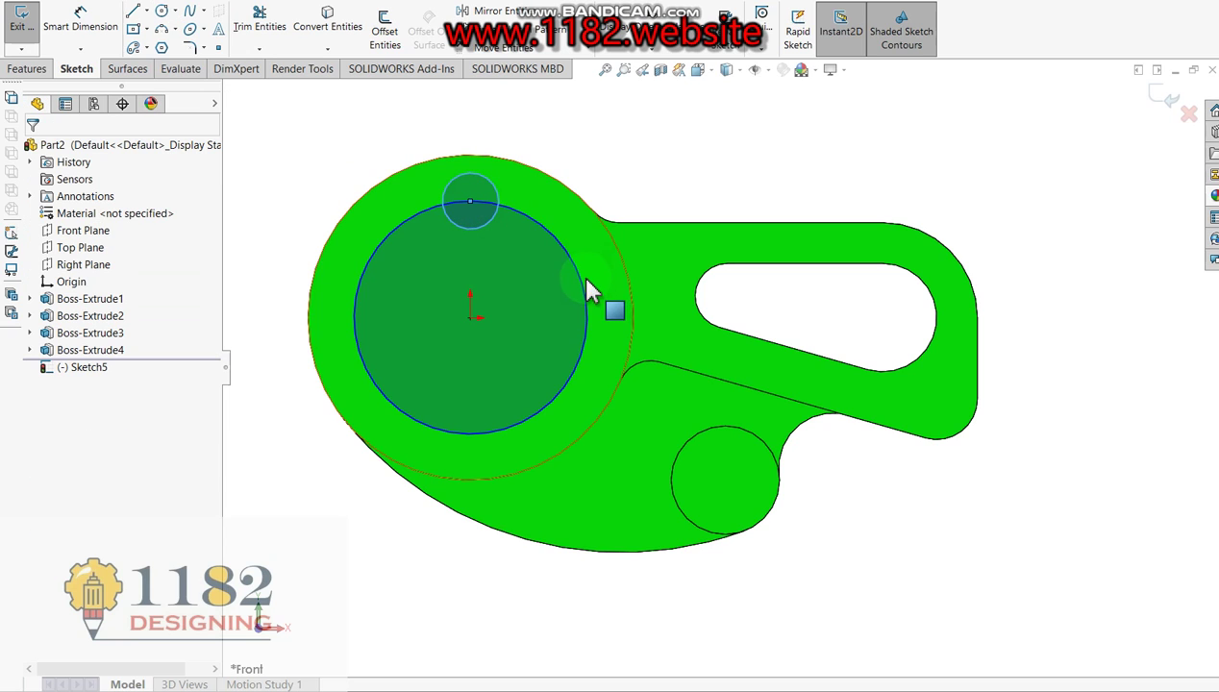
- Set the large circle to construction and bring up the reference drawing in Snipping Tool
left_click(580, 291)
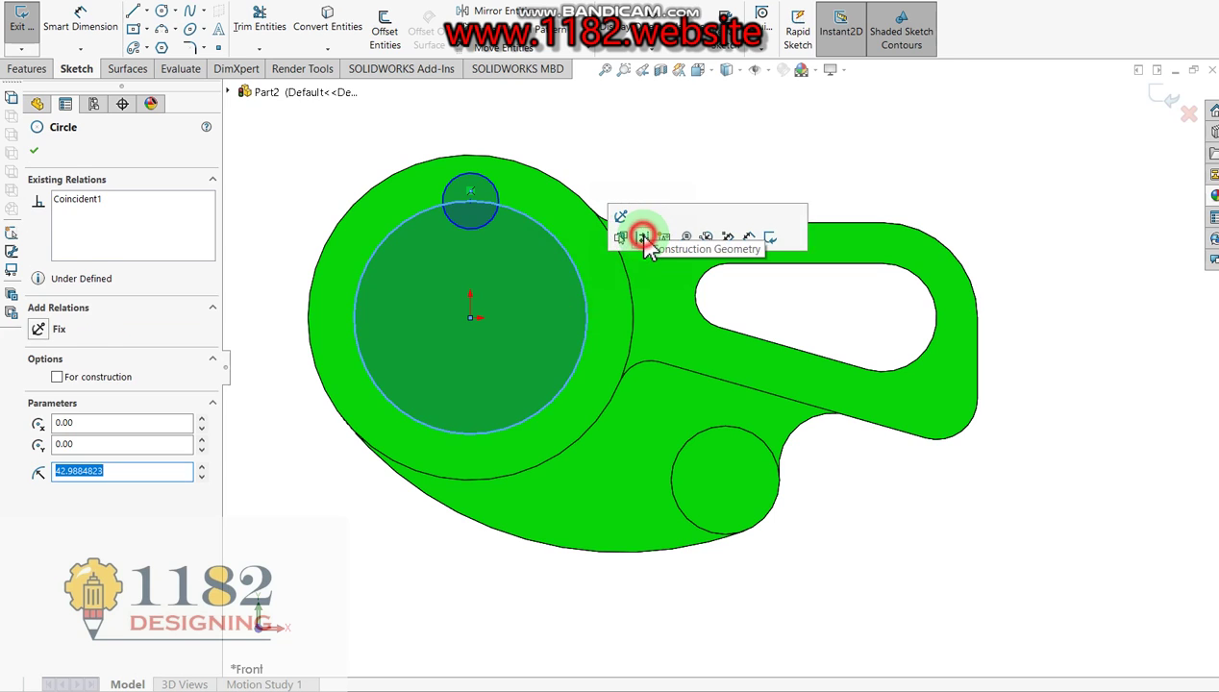
left_click(644, 237)
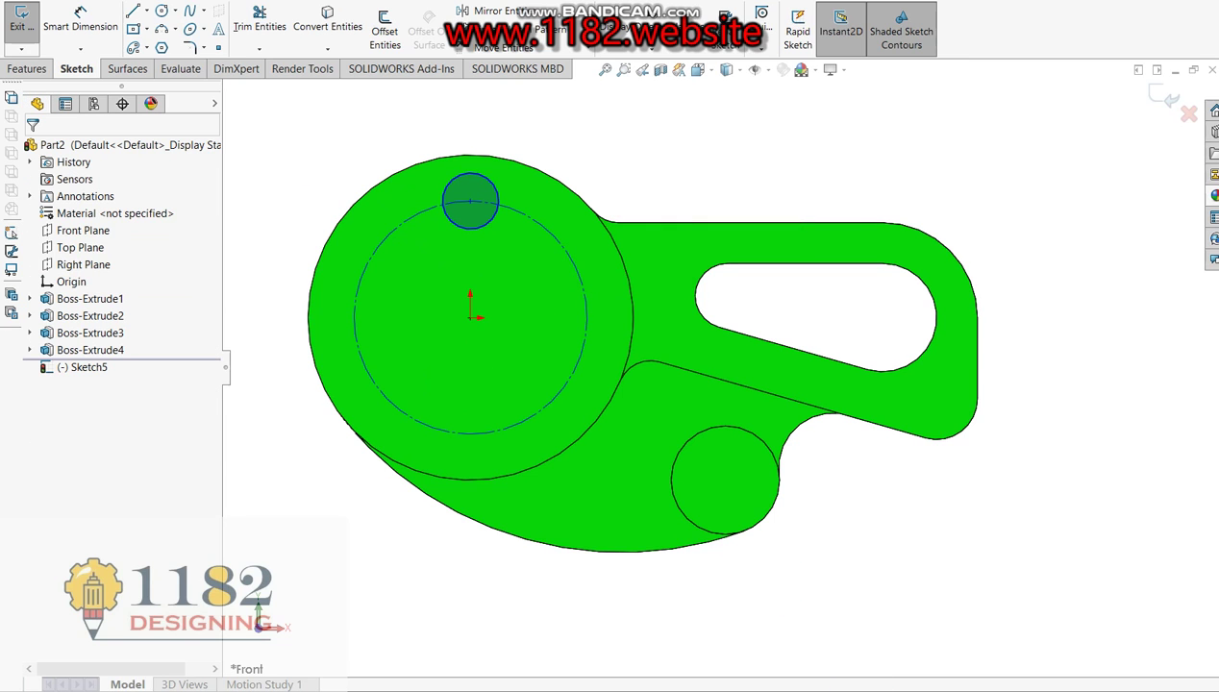
key("alt+Tab")
left_click(586, 55)
- Mark the Ø75 bolt-circle and Ø10 hole callouts on the drawing, then return to the sketch
left_click(566, 90)
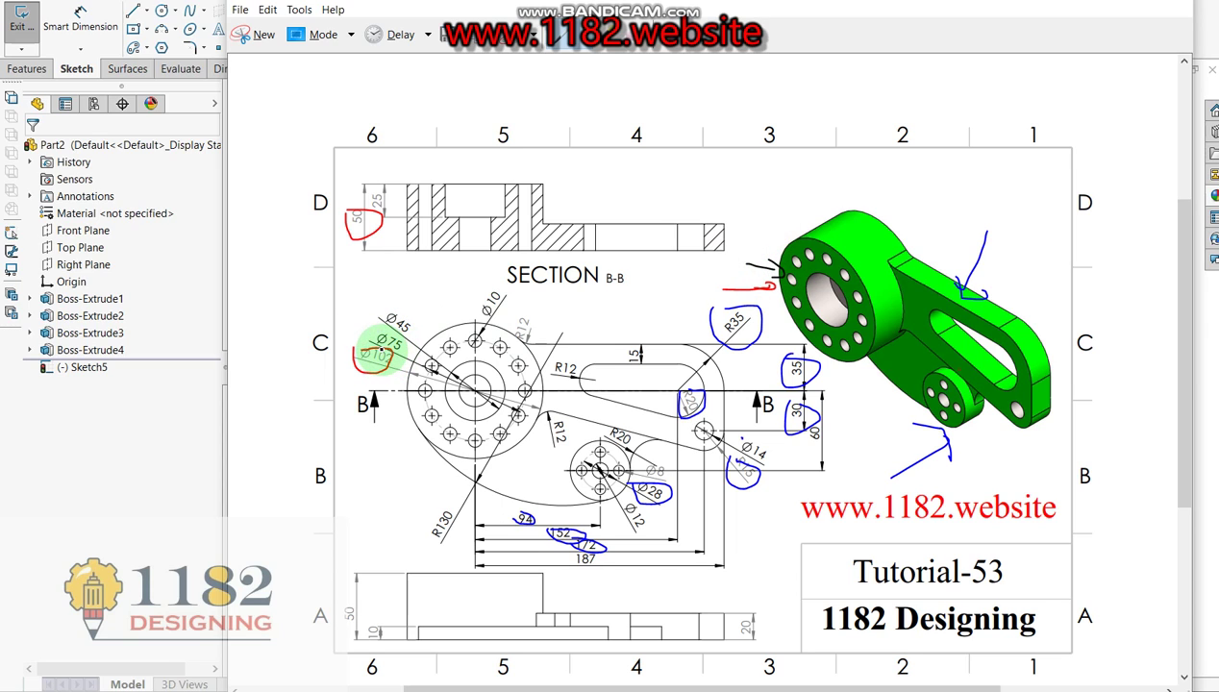
left_click_drag(366, 329, 384, 356)
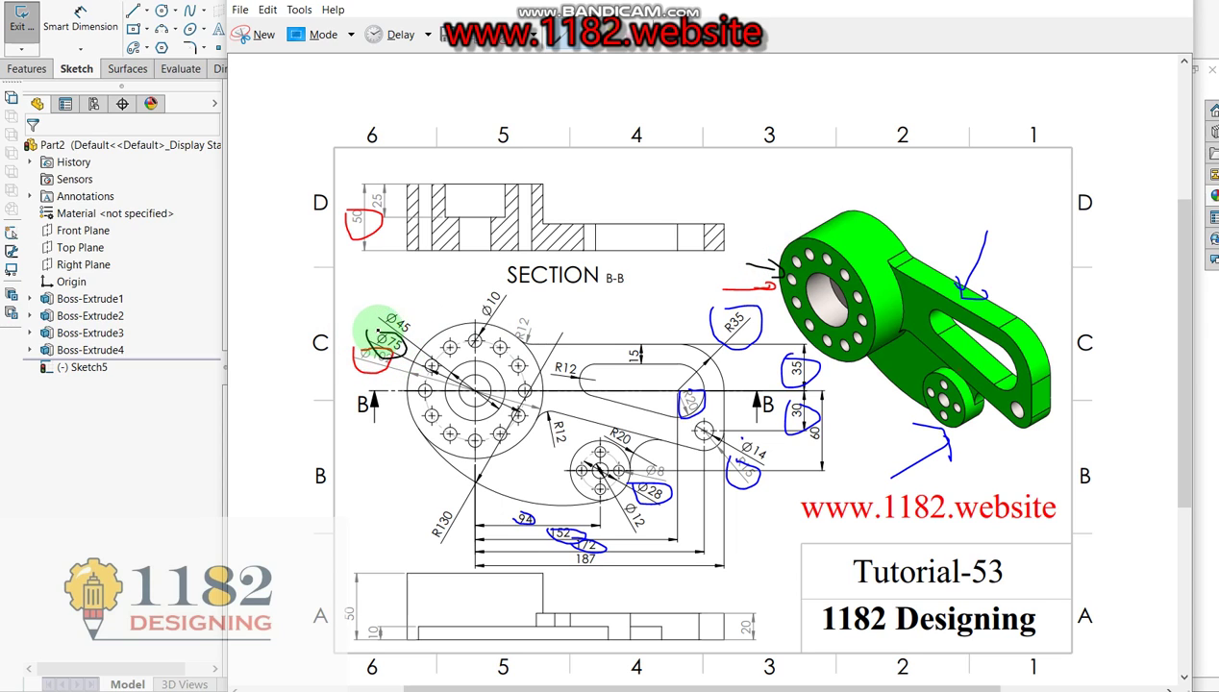
left_click_drag(471, 306, 514, 293)
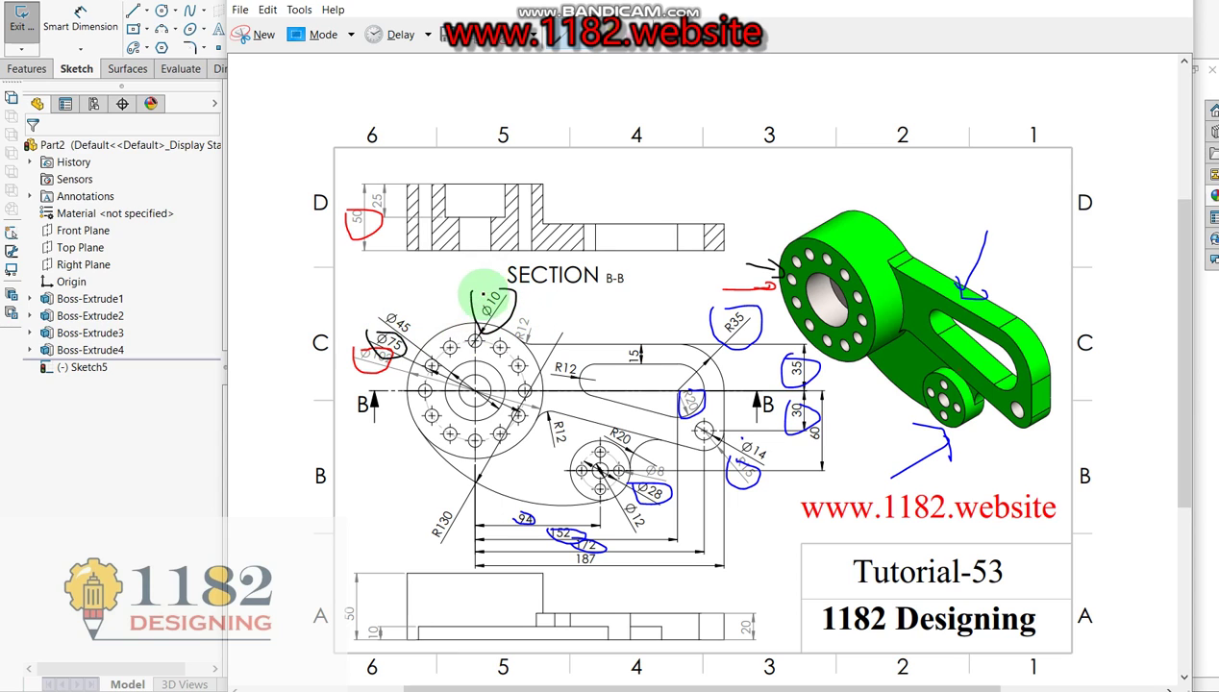
key("alt+Tab")
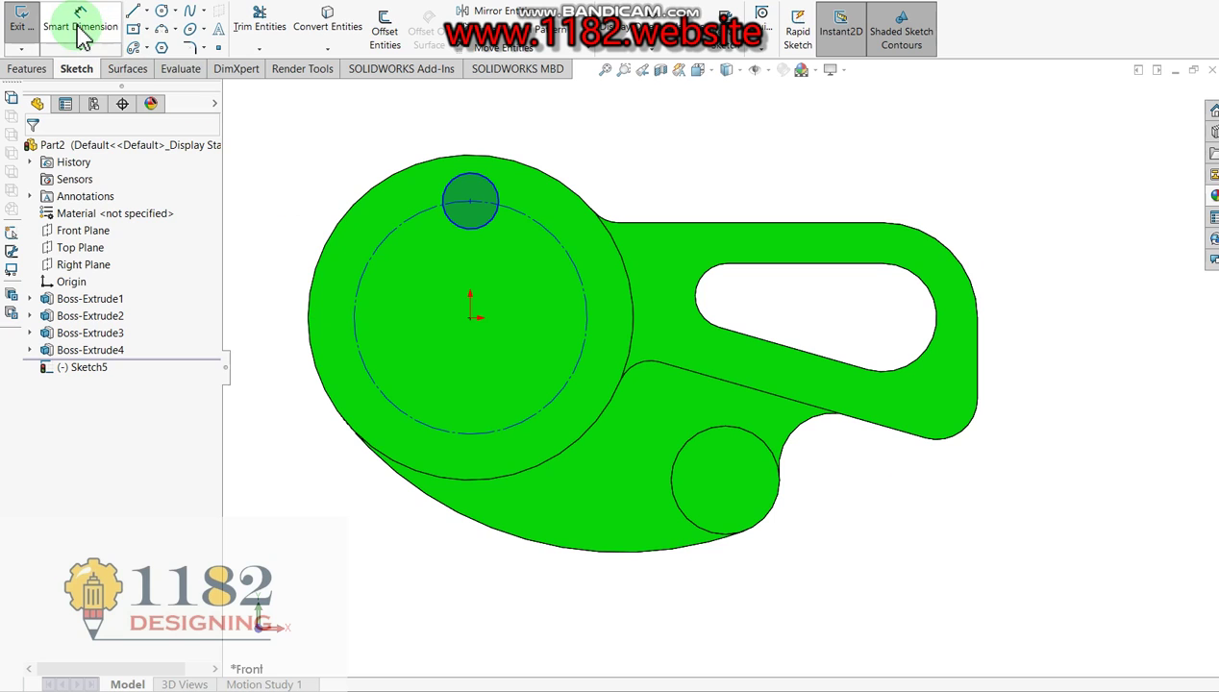
- Dimension the construction circle to Ø75 and the small hole to Ø10
left_click(82, 36)
left_click(356, 308)
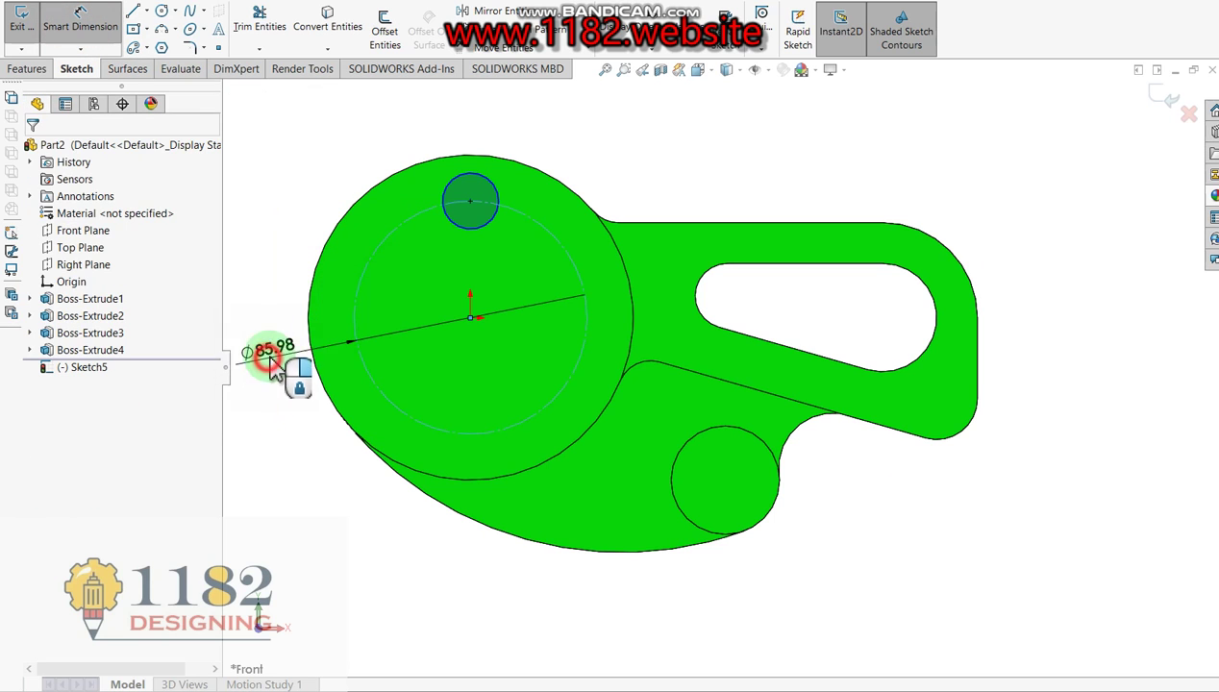
left_click(276, 382)
type("75")
key("Return")
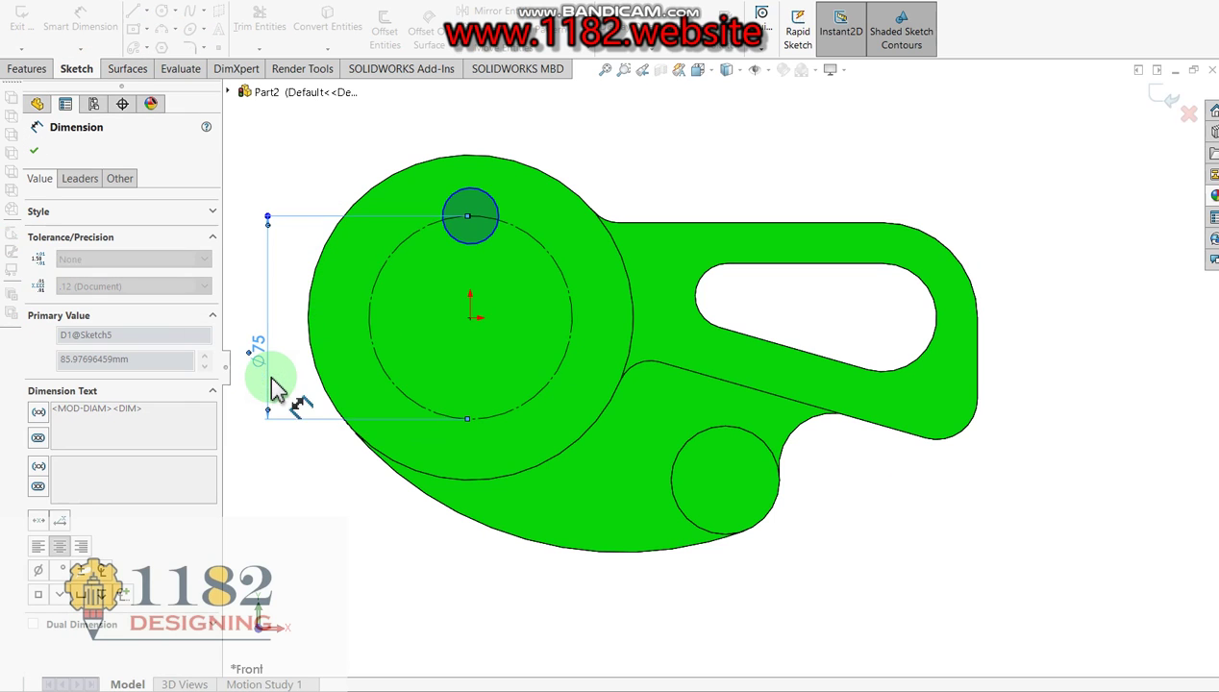
left_click(510, 214)
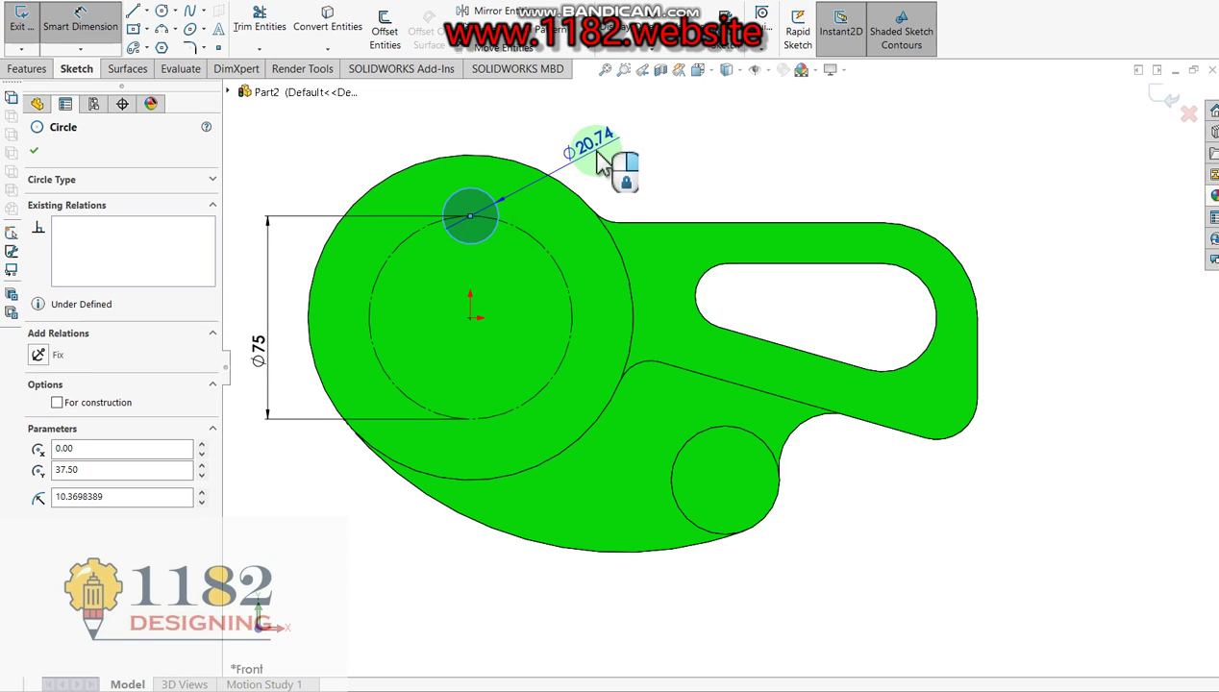
left_click(610, 162)
type("1")
left_click(539, 151)
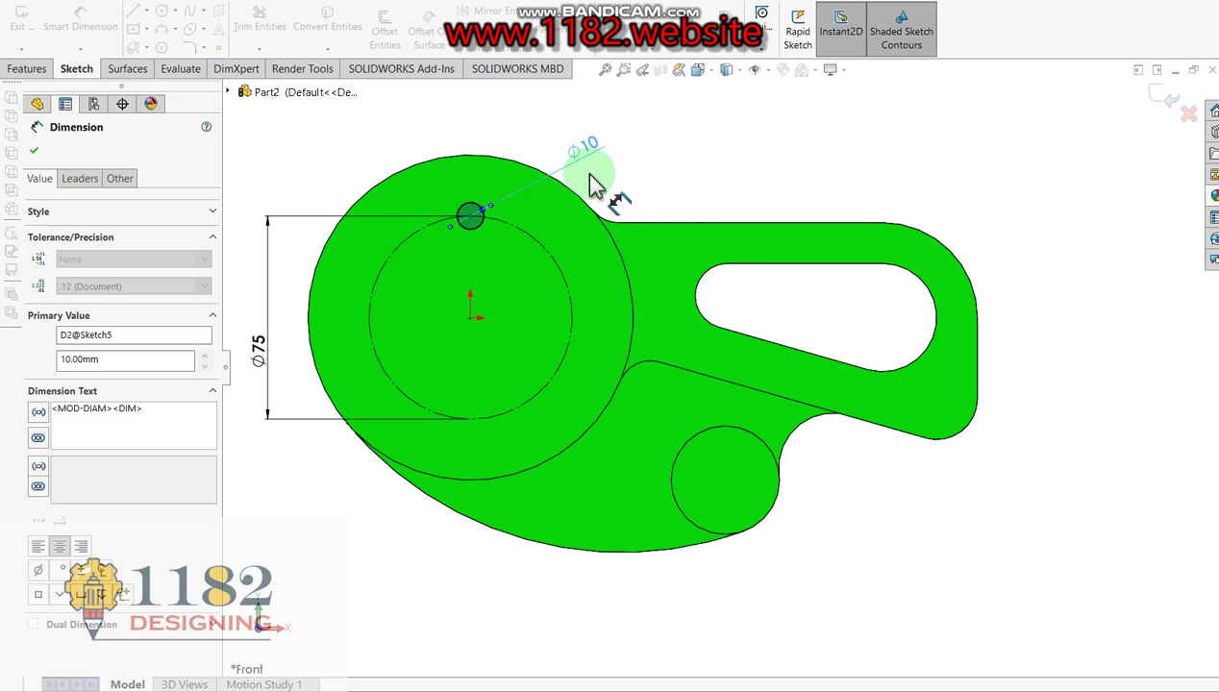
left_click(817, 612)
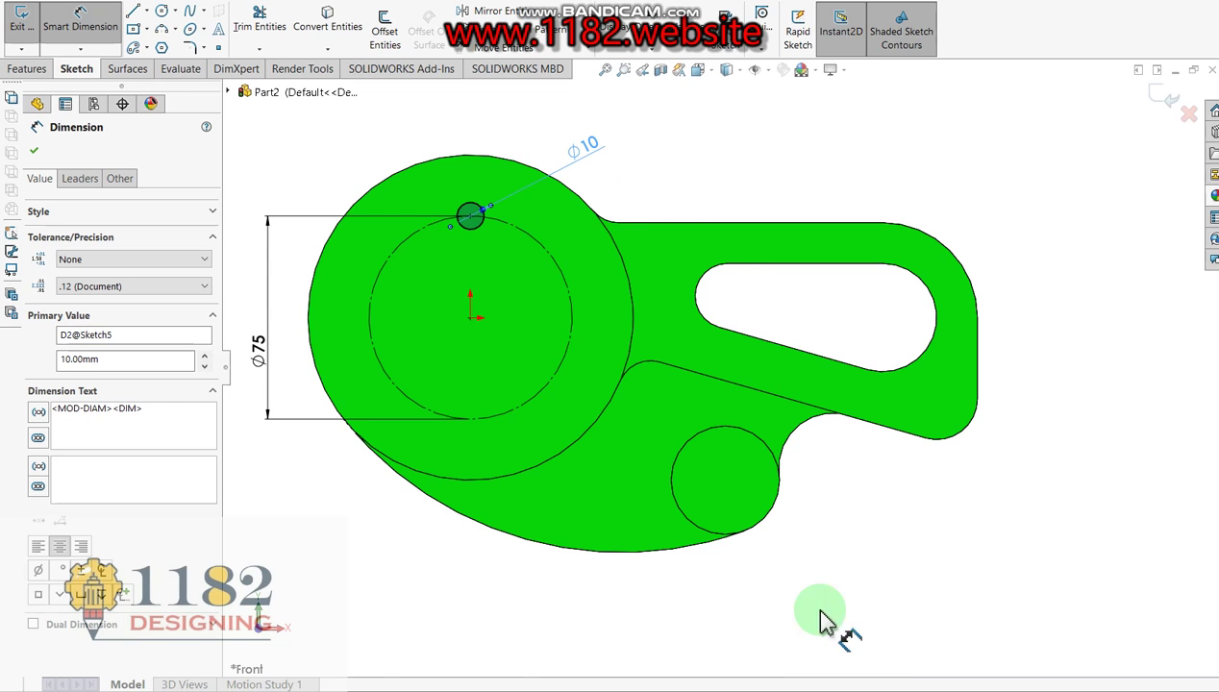
- Circularly pattern the Ø10 hole 12 times around the hub
left_click(524, 38)
left_click(593, 48)
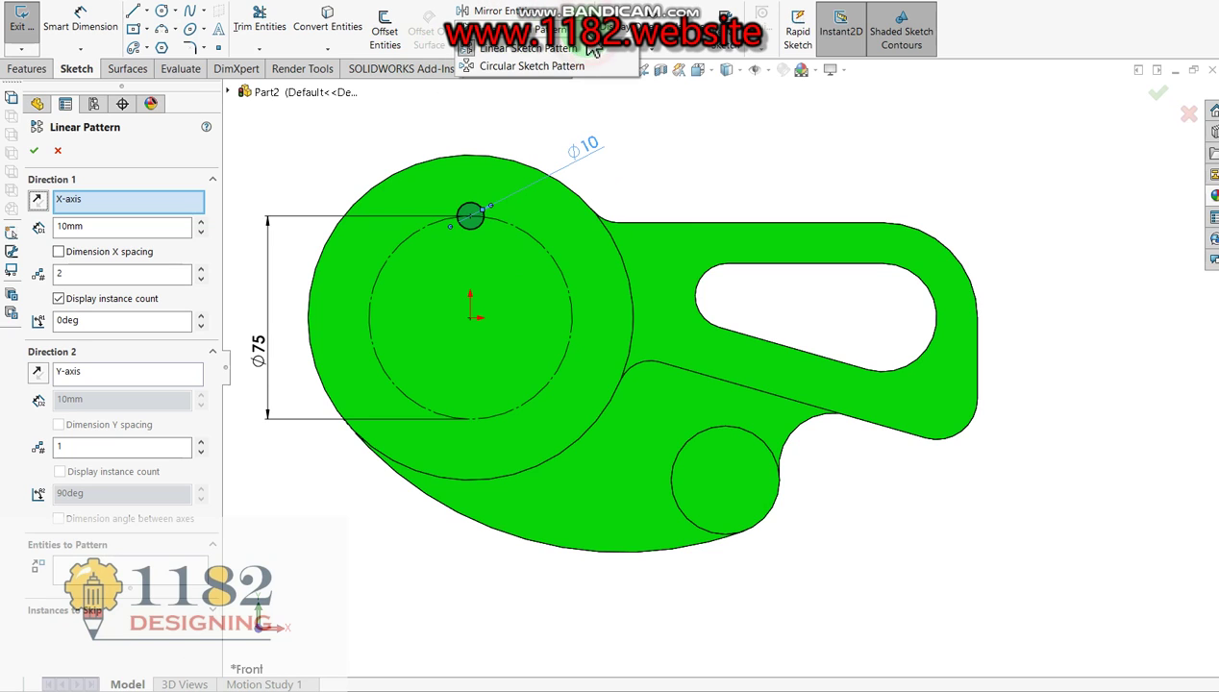
left_click(555, 69)
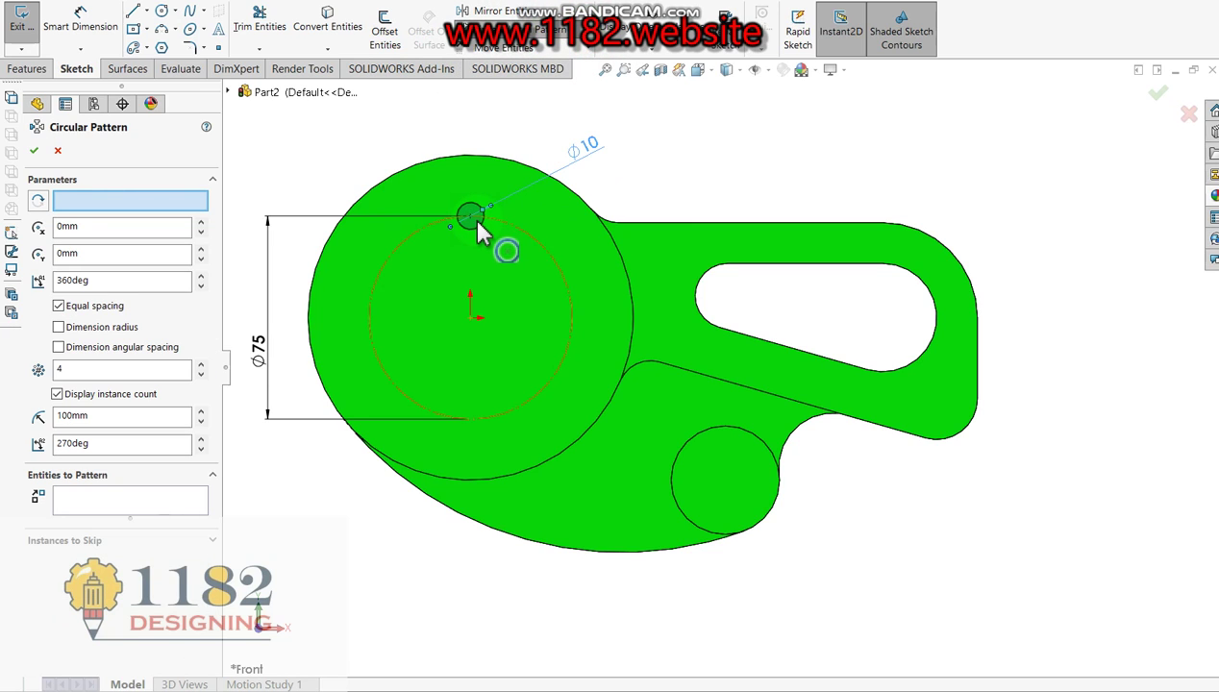
left_click(480, 232)
double_click(57, 369)
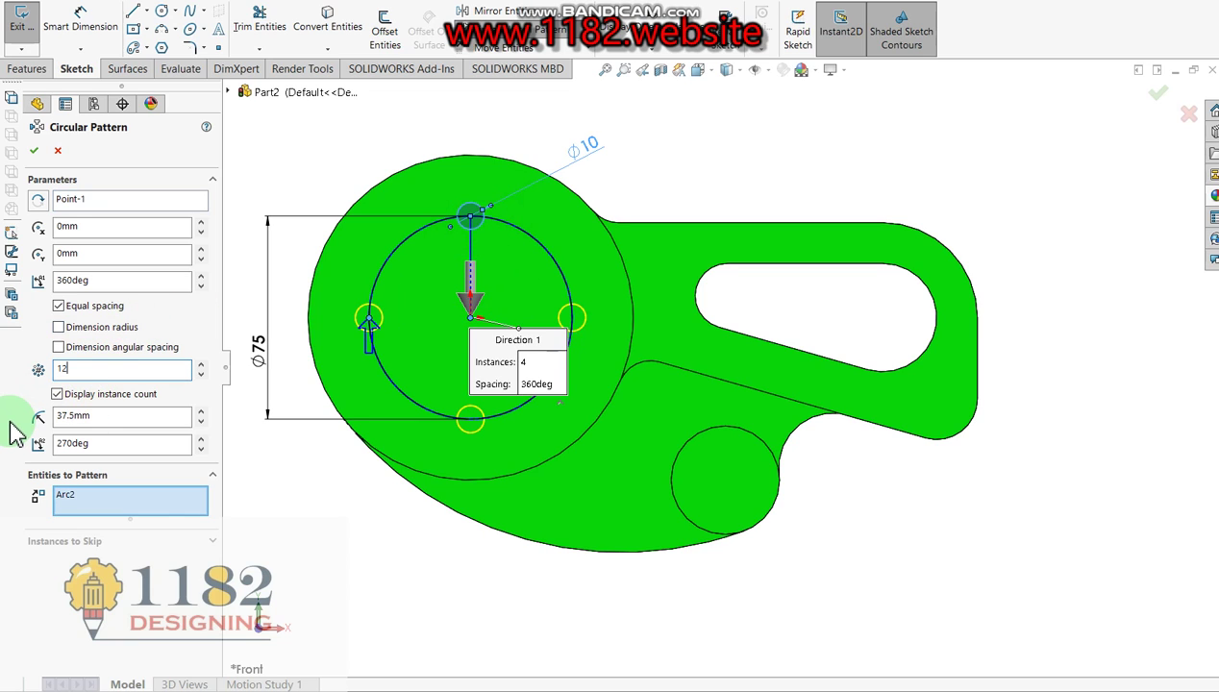
left_click(33, 150)
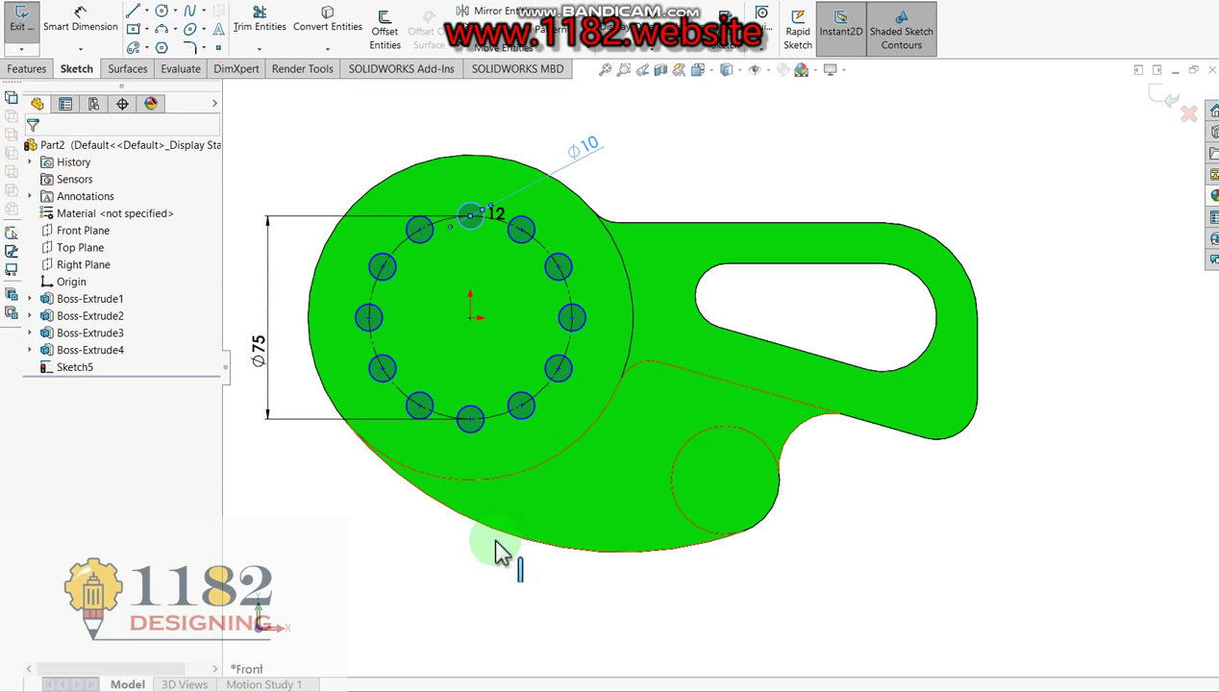
- Cut the twelve Ø10 holes 50 mm deep into the hub as Cut-Extrude1
right_click_drag(852, 172, 833, 172)
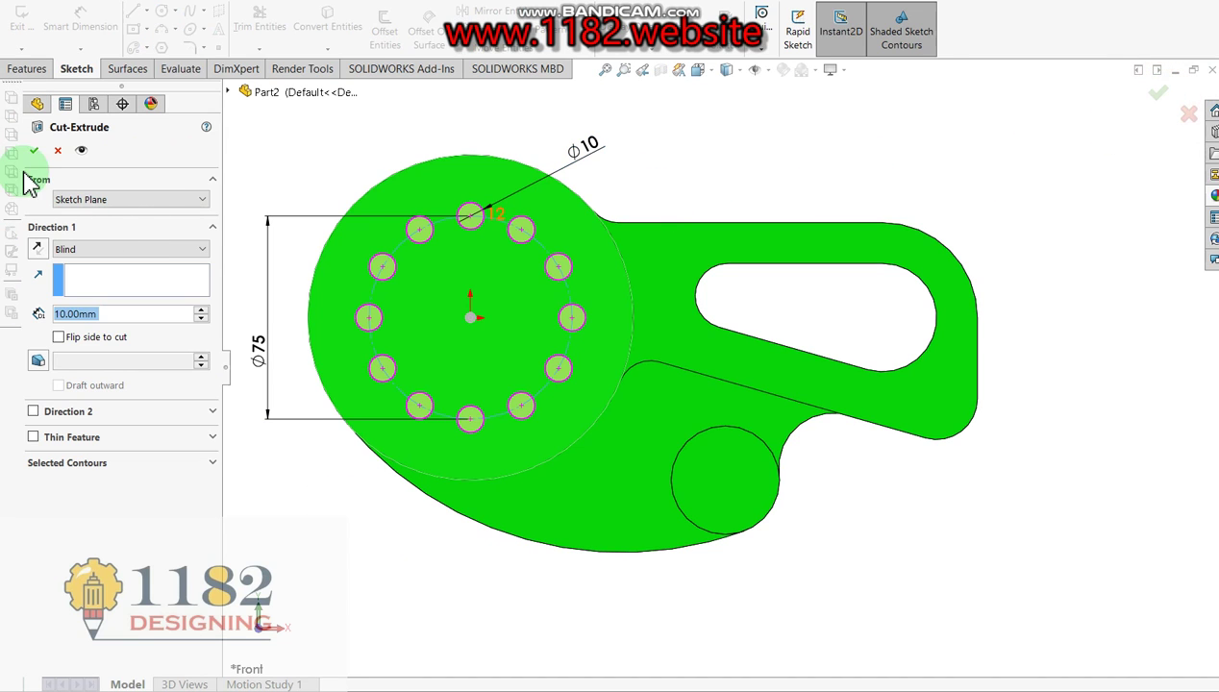
type("50")
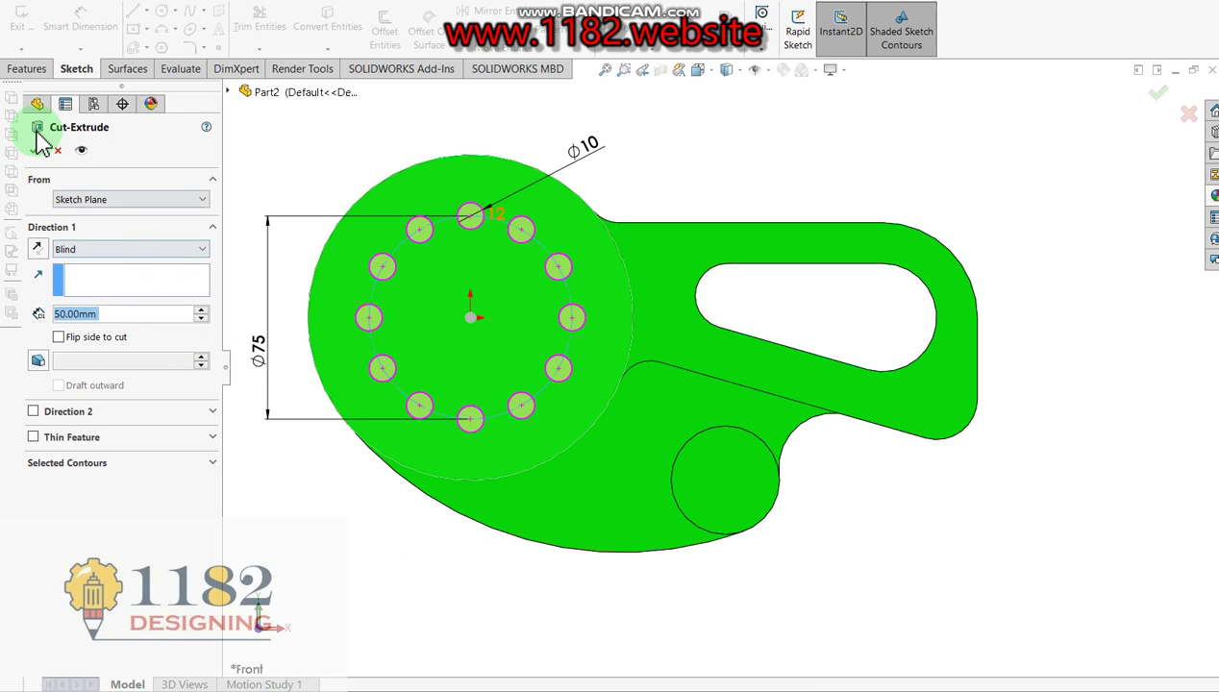
left_click(34, 154)
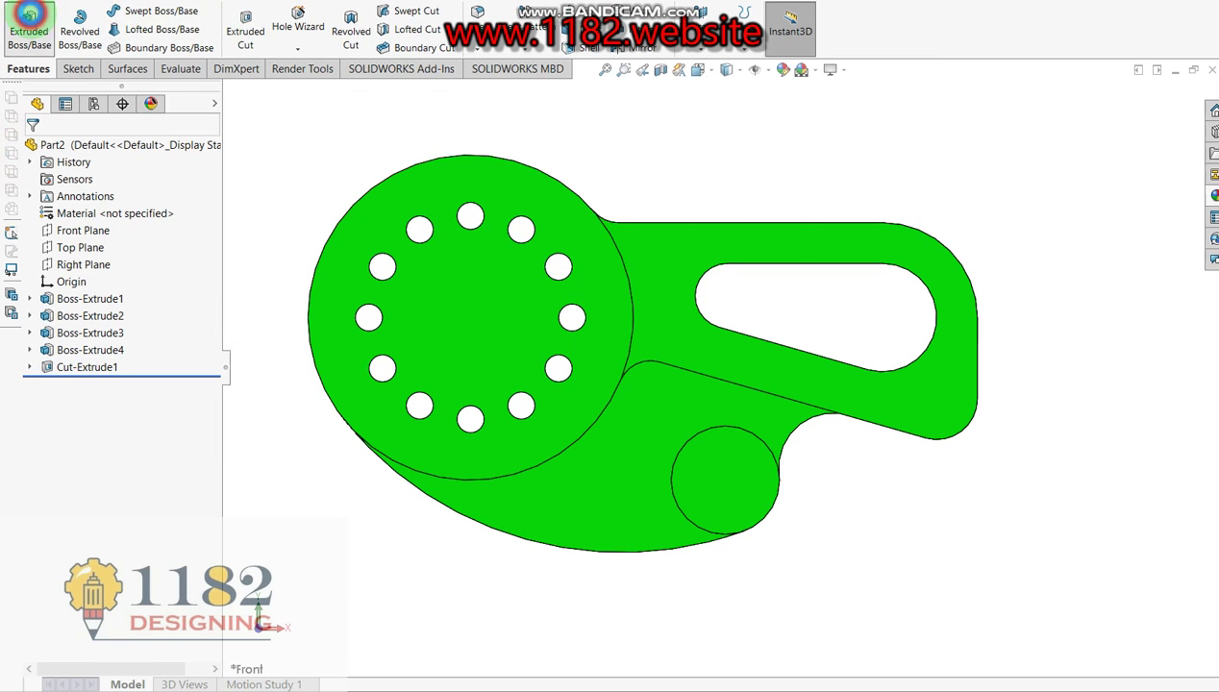
left_click(27, 23)
left_click(1182, 102)
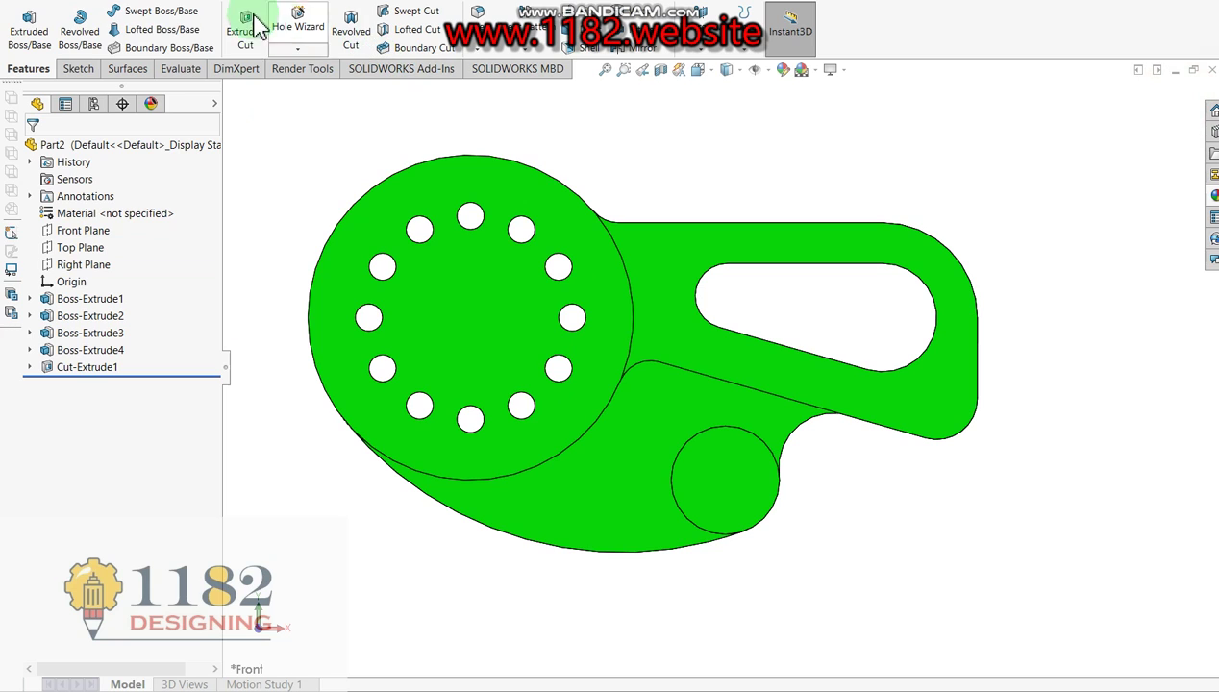
- Sketch a circle at the origin on the hub's front face and dimension it to Ø45
left_click(248, 39)
left_click(441, 294)
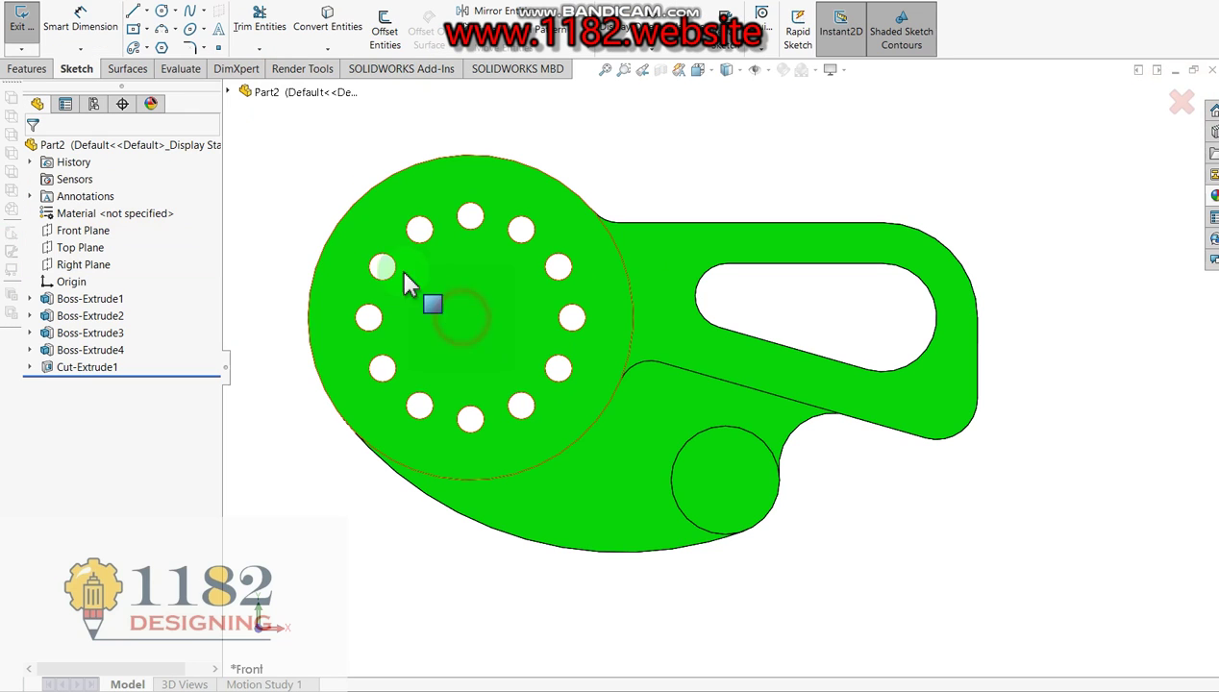
left_click(164, 12)
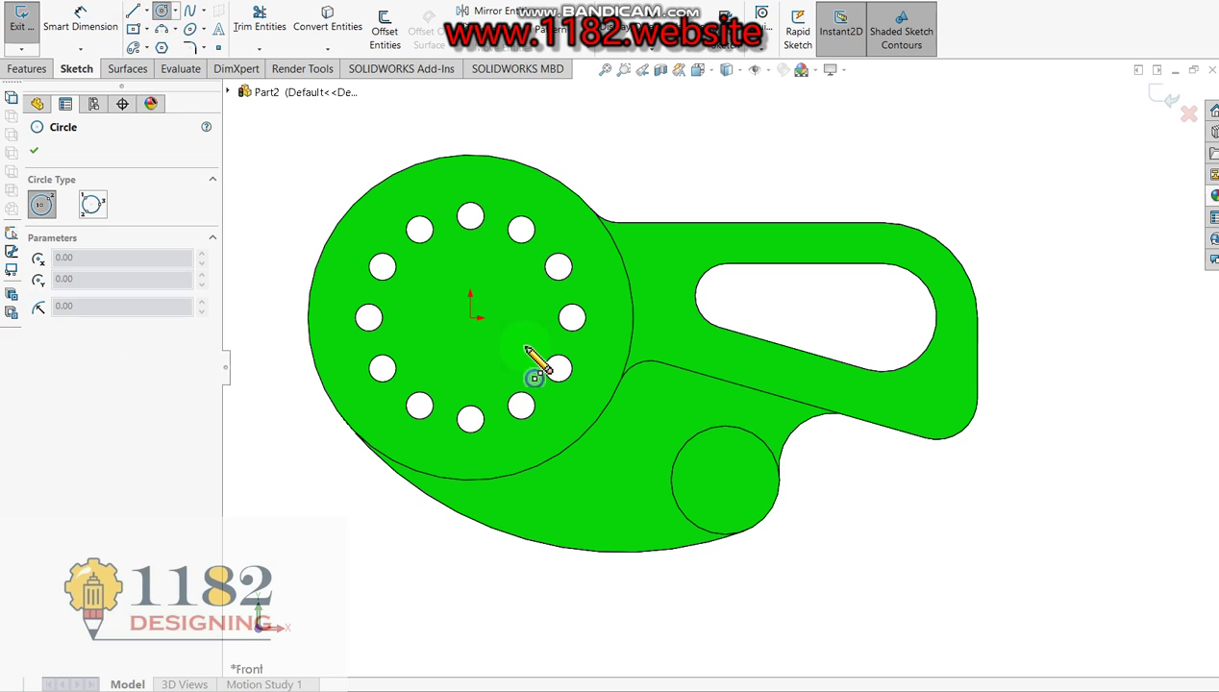
left_click(470, 318)
left_click(420, 272)
left_click(82, 47)
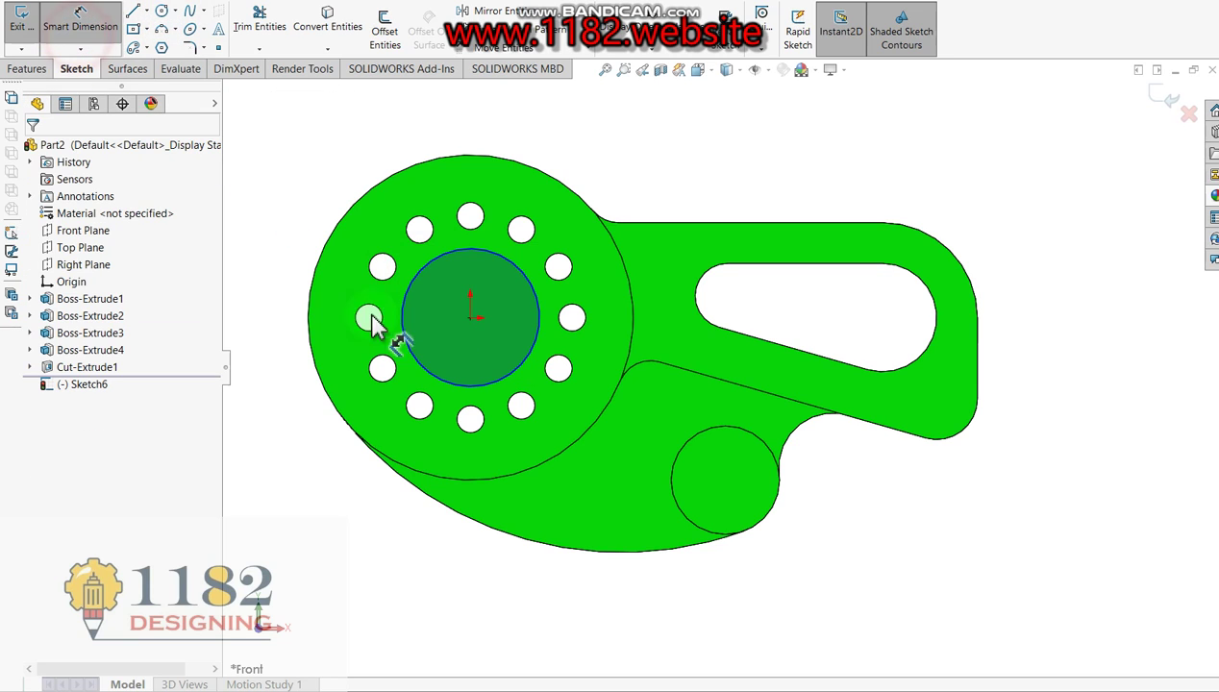
left_click(440, 383)
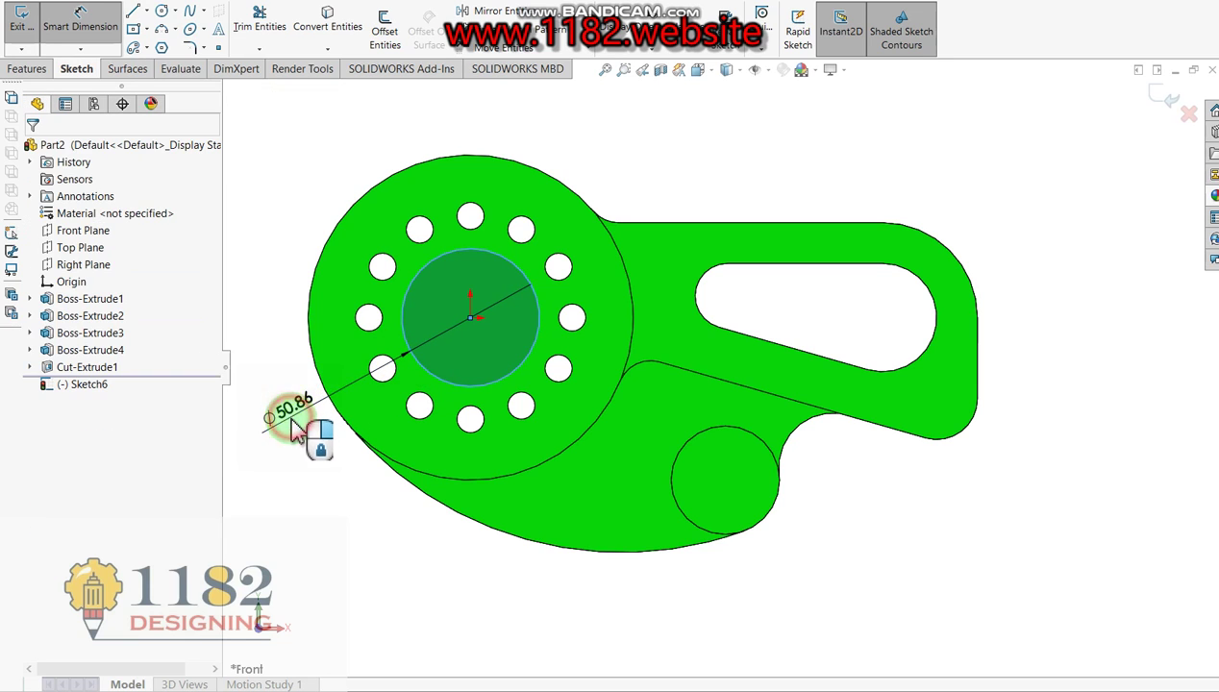
left_click(293, 428)
key("alt+Tab")
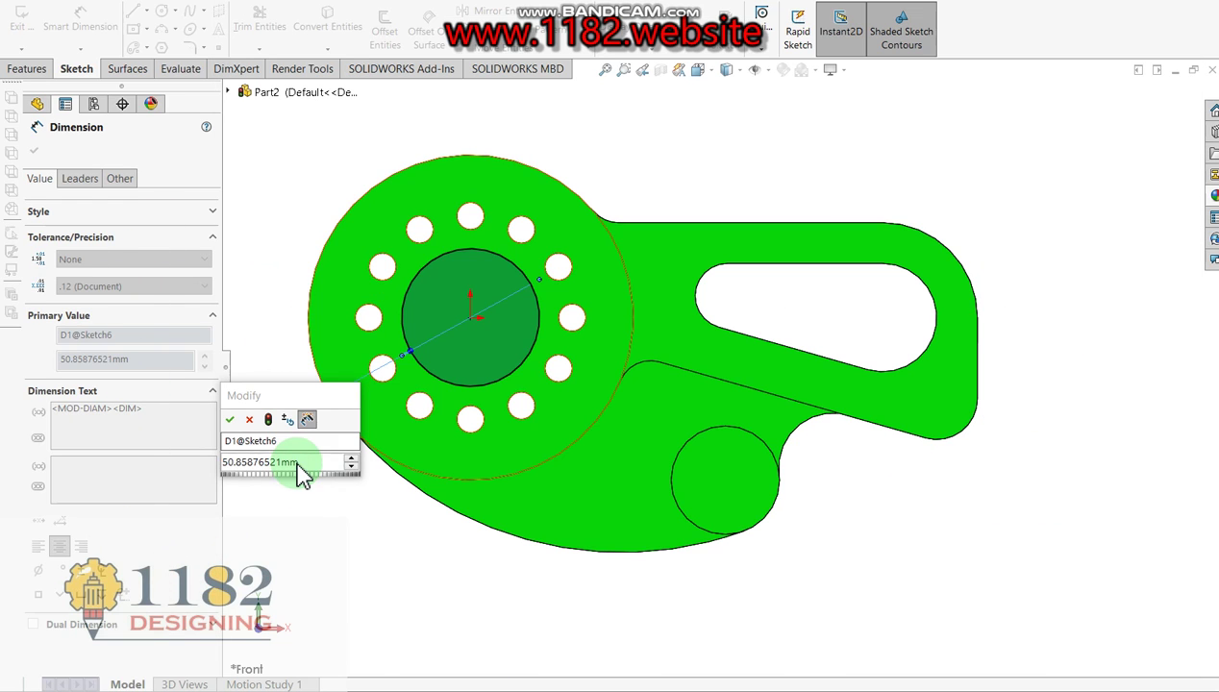
left_click(300, 463)
type("45")
key("Return")
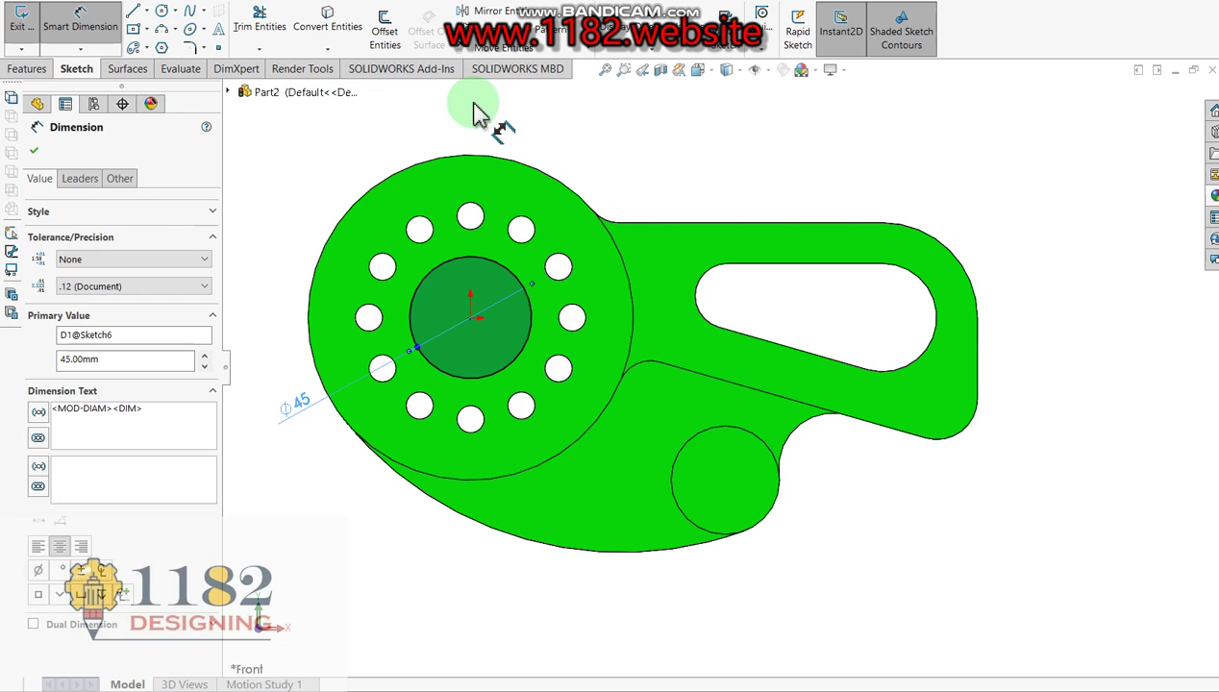
- Cut the Ø45 circle 25 mm deep as a blind recess
left_click(289, 115)
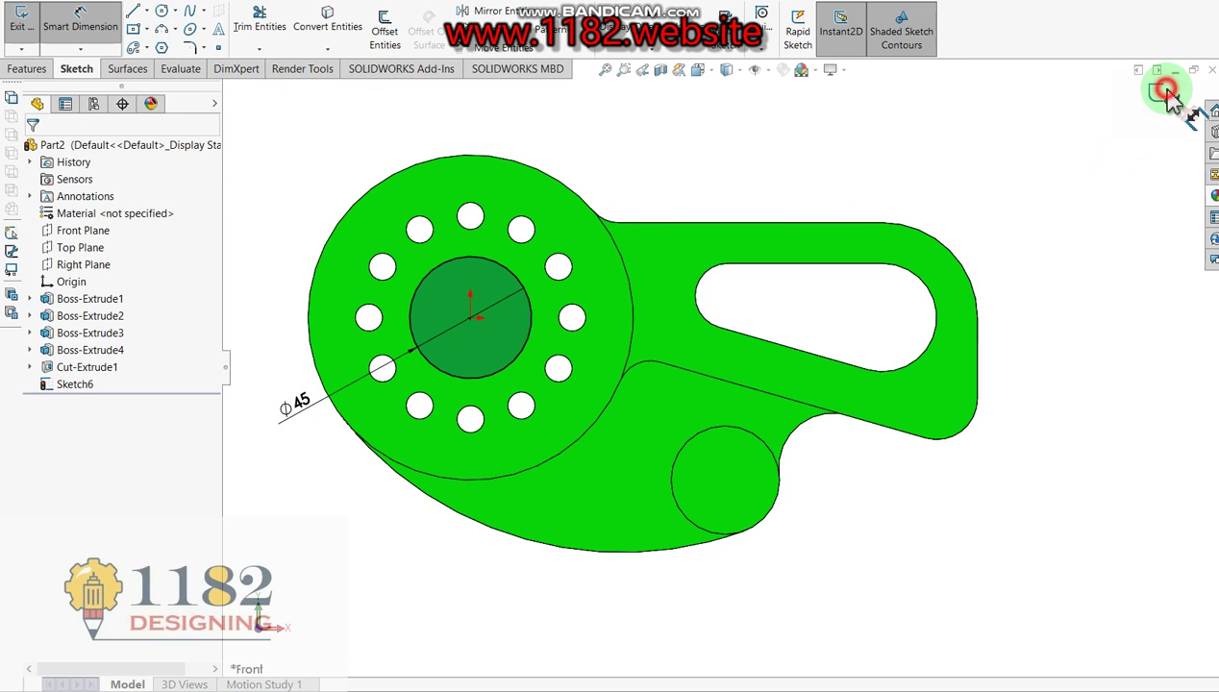
left_click(408, 287)
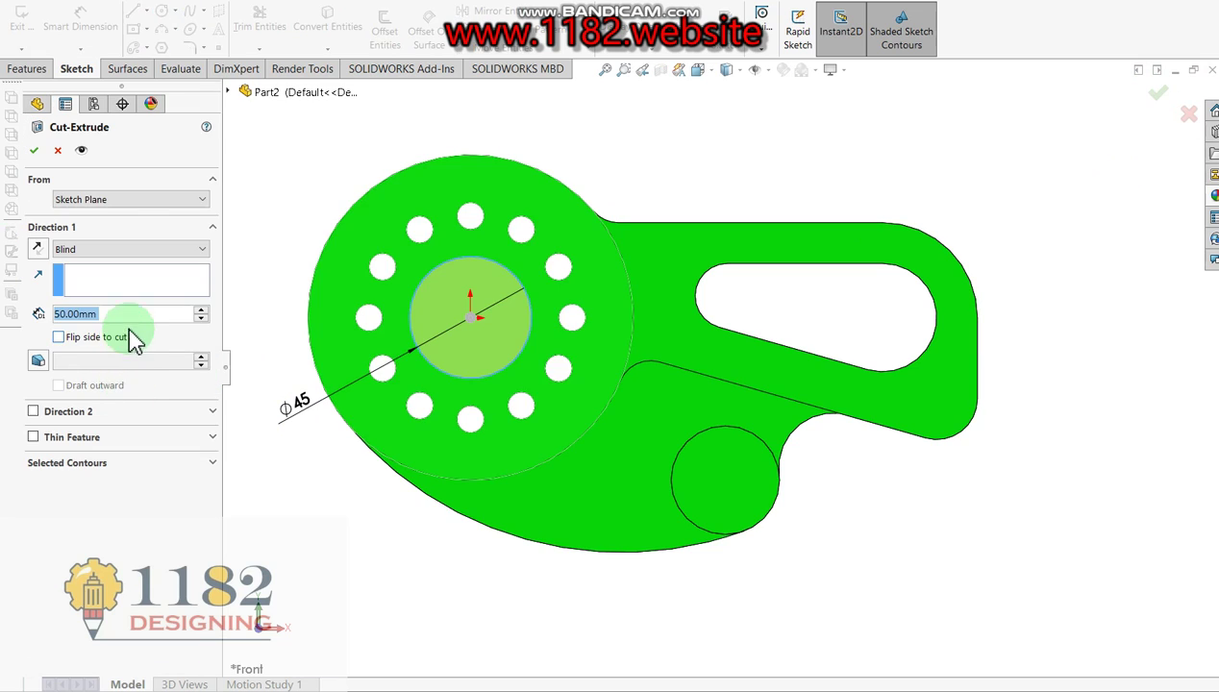
type("25")
left_click(120, 387)
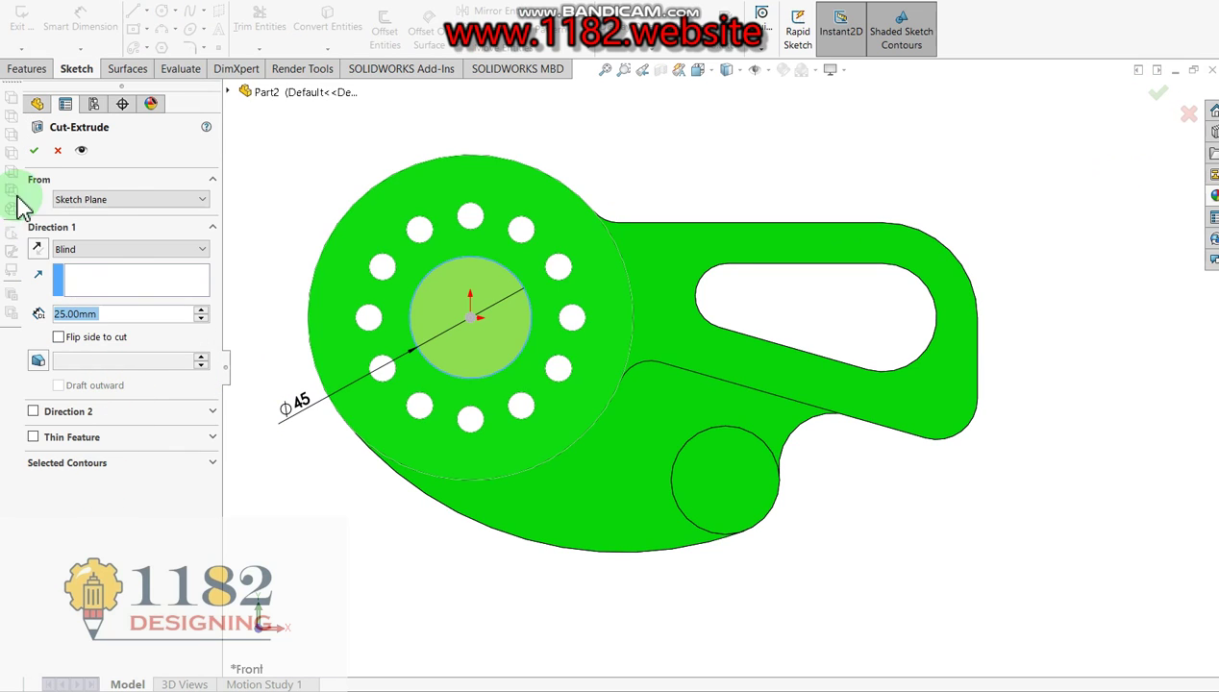
key("Return")
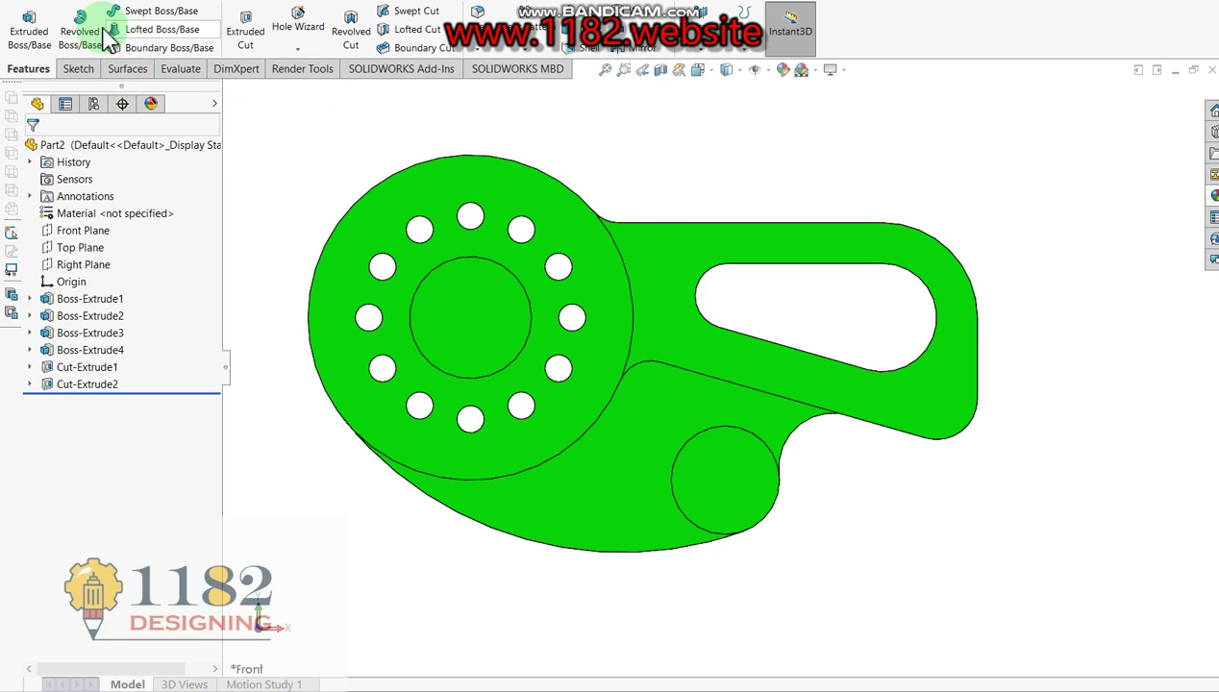
left_click(247, 21)
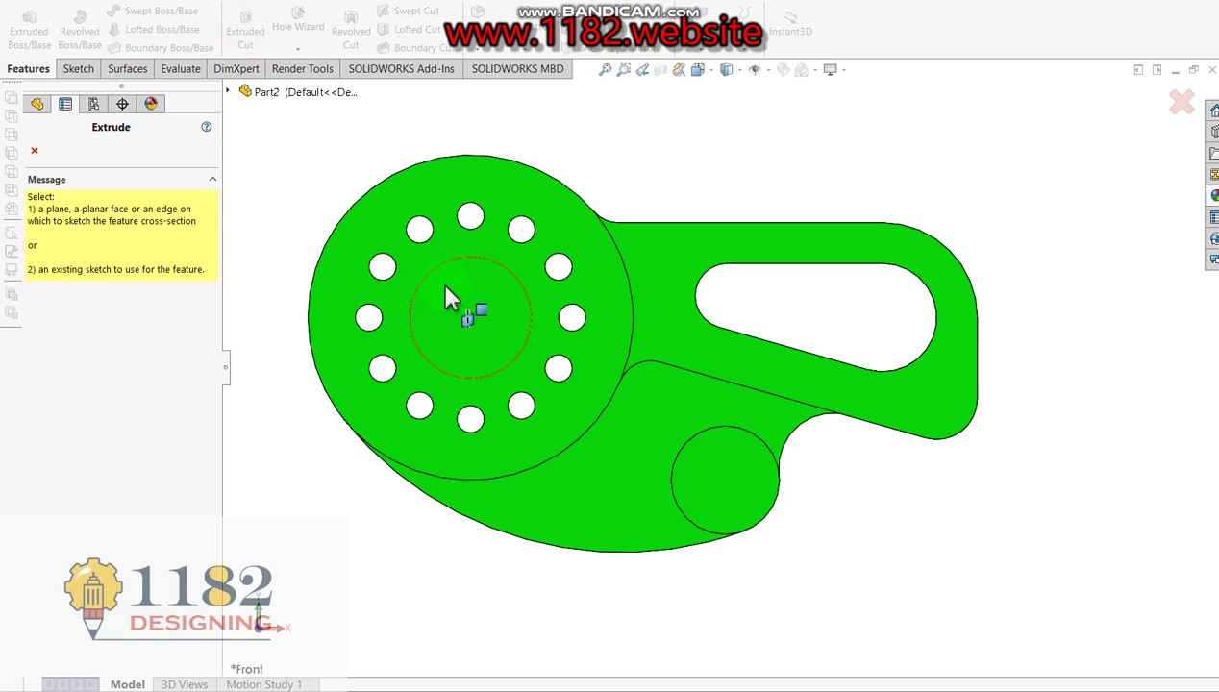
- Sketch a Ø20 circle at the origin on the recess face
left_click(444, 229)
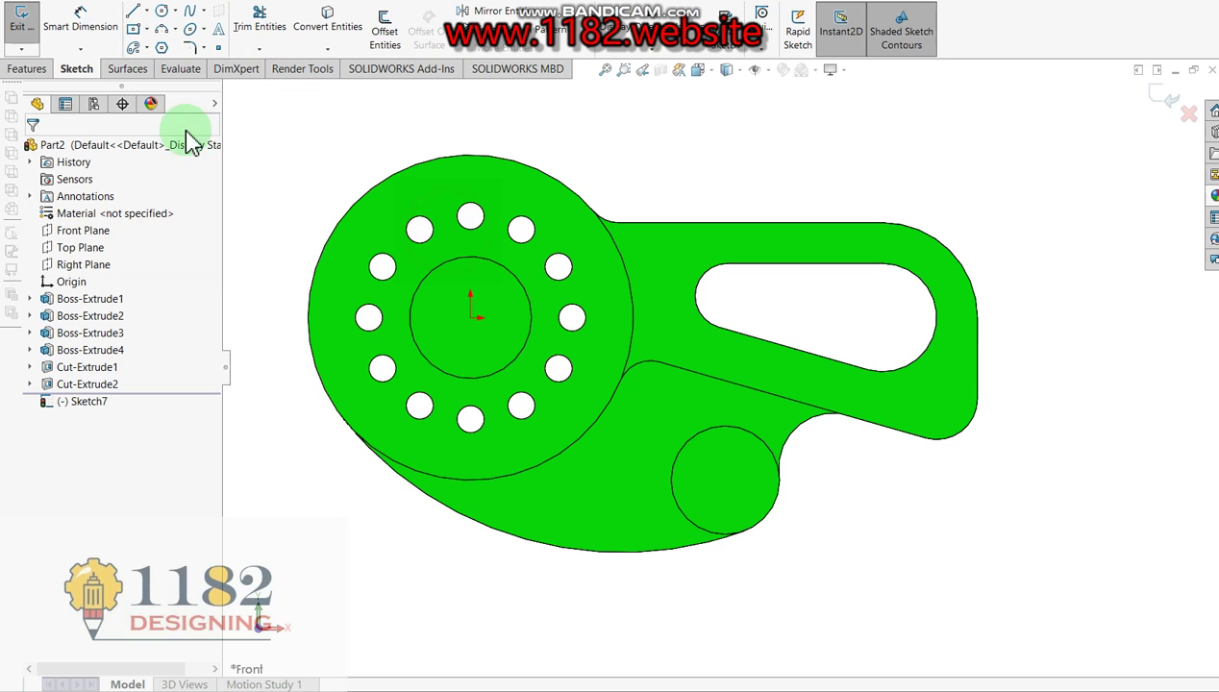
left_click(161, 12)
left_click(471, 318)
left_click(486, 340)
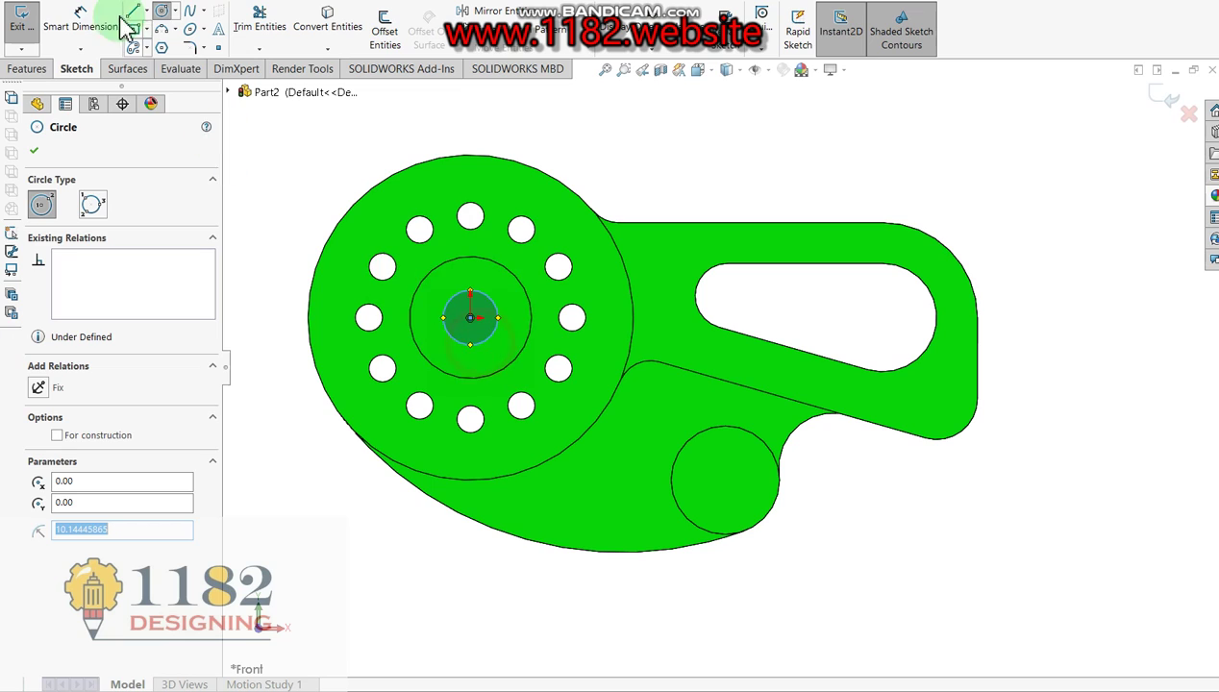
left_click(81, 26)
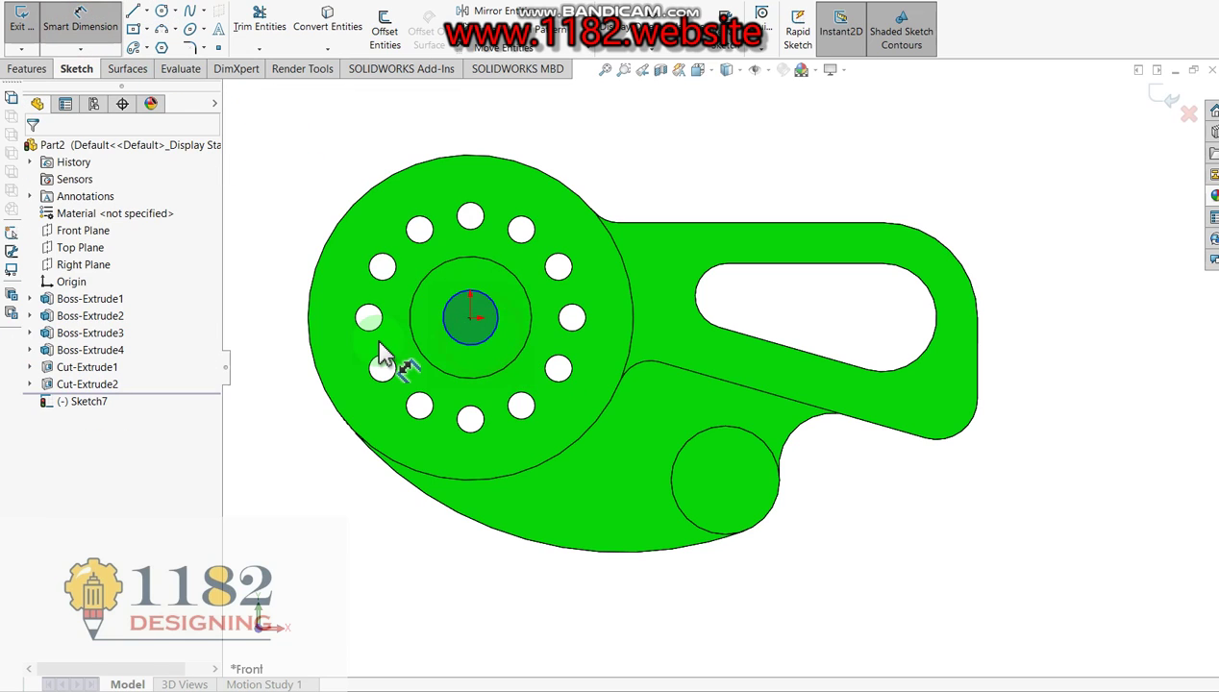
left_click(457, 356)
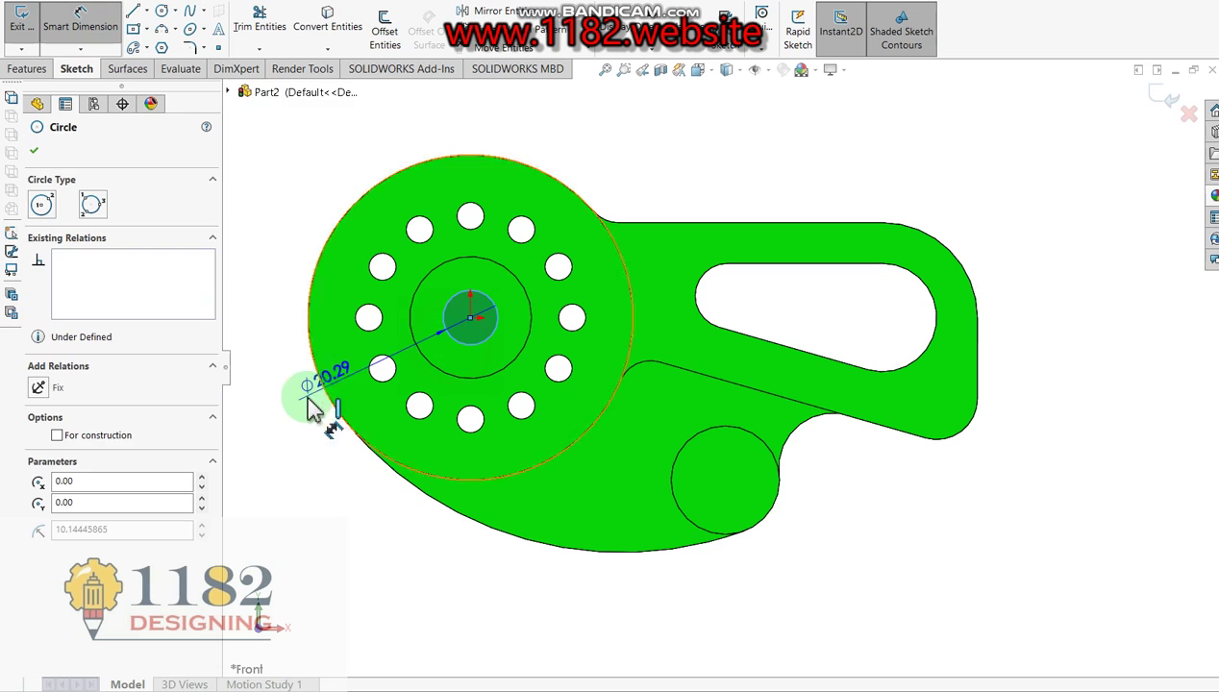
left_click(285, 416)
type("20")
key("Return")
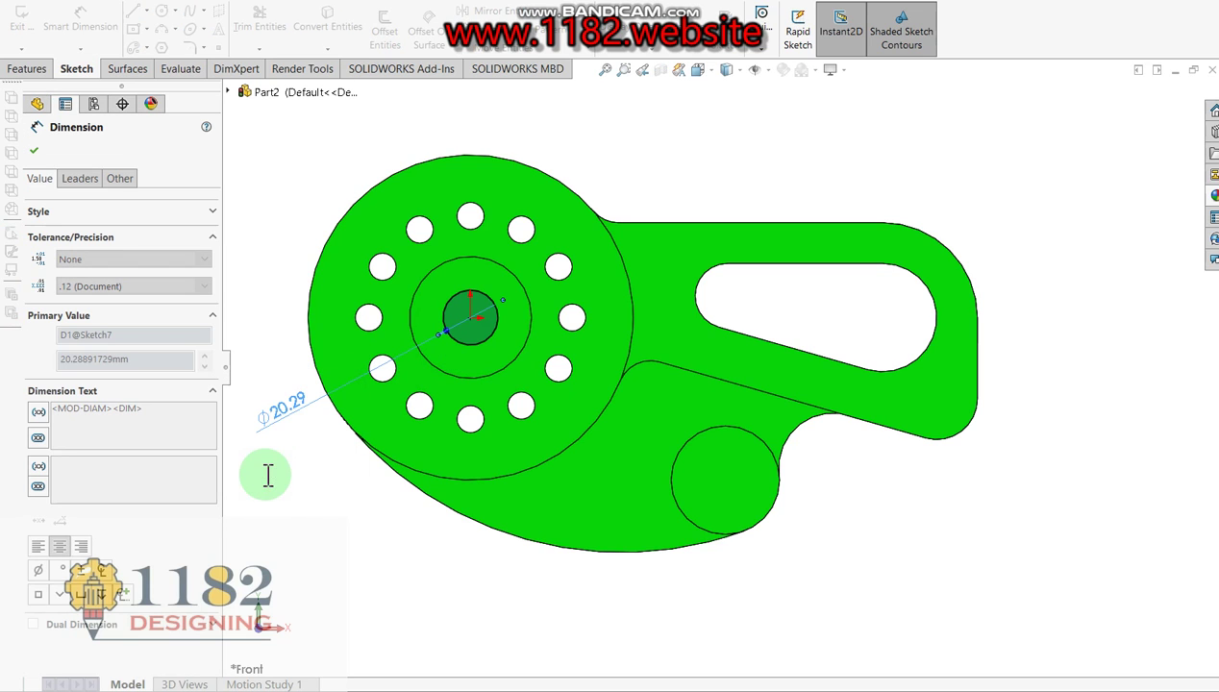
left_click(35, 154)
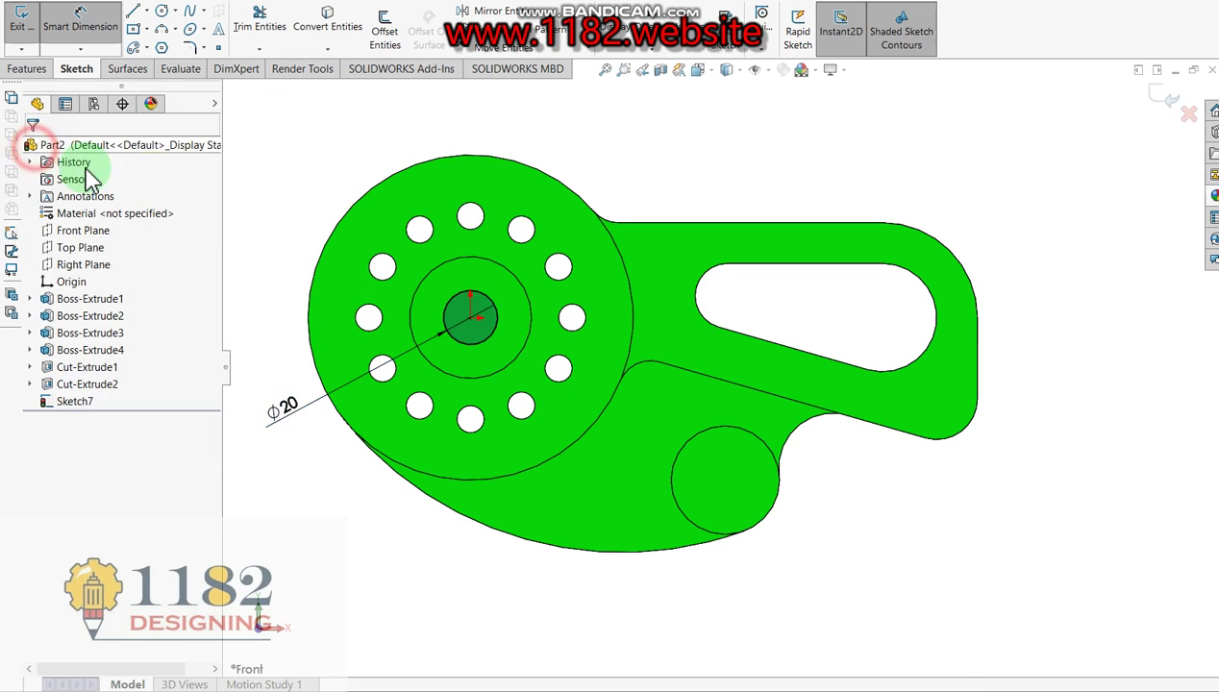
- Cut the Ø20 circle 50 mm deep to form the central bore
left_click(1175, 93)
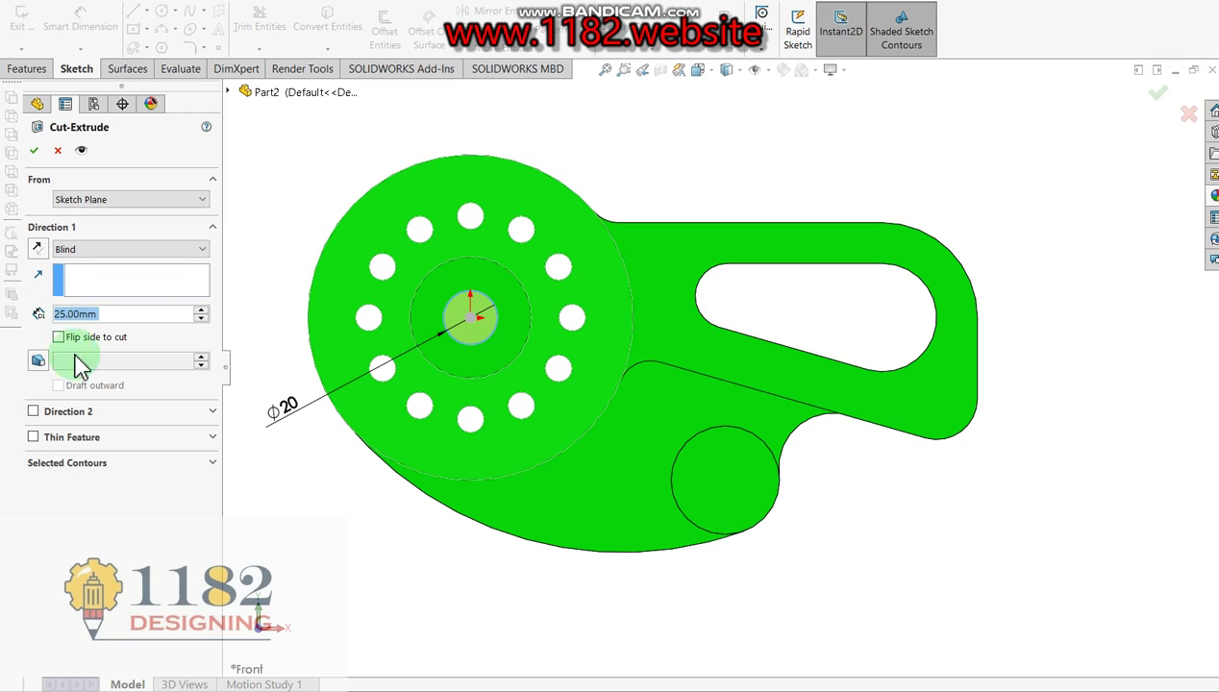
type("50")
key("Return")
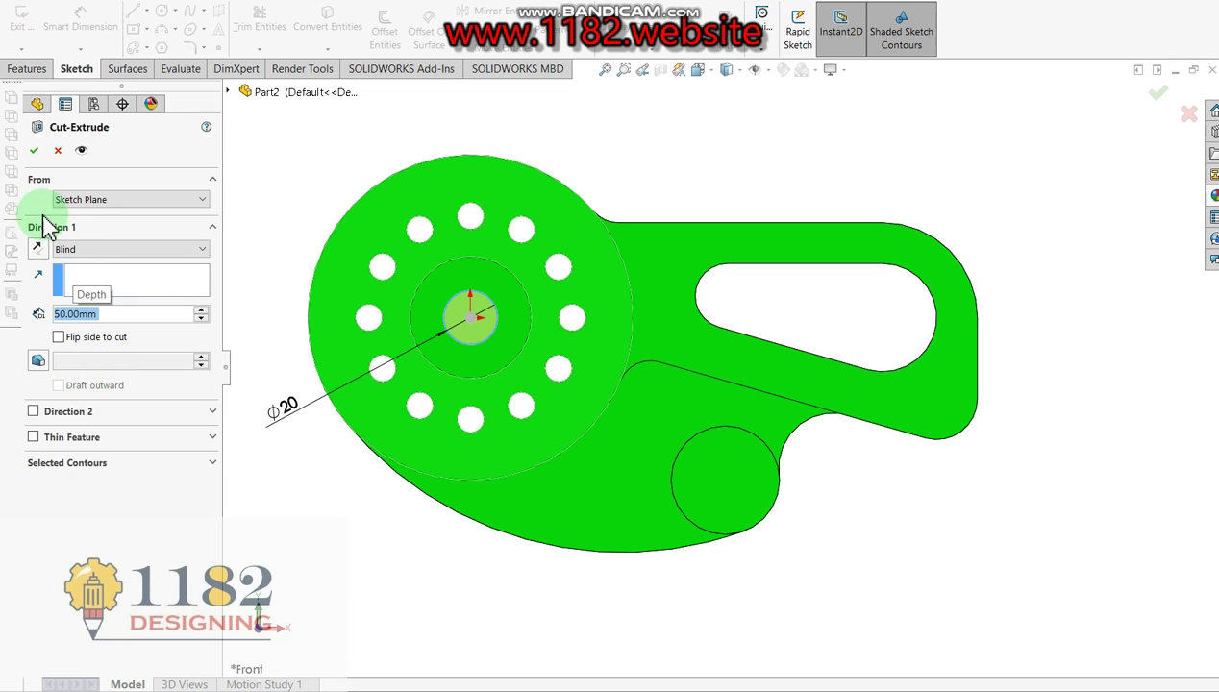
left_click(33, 150)
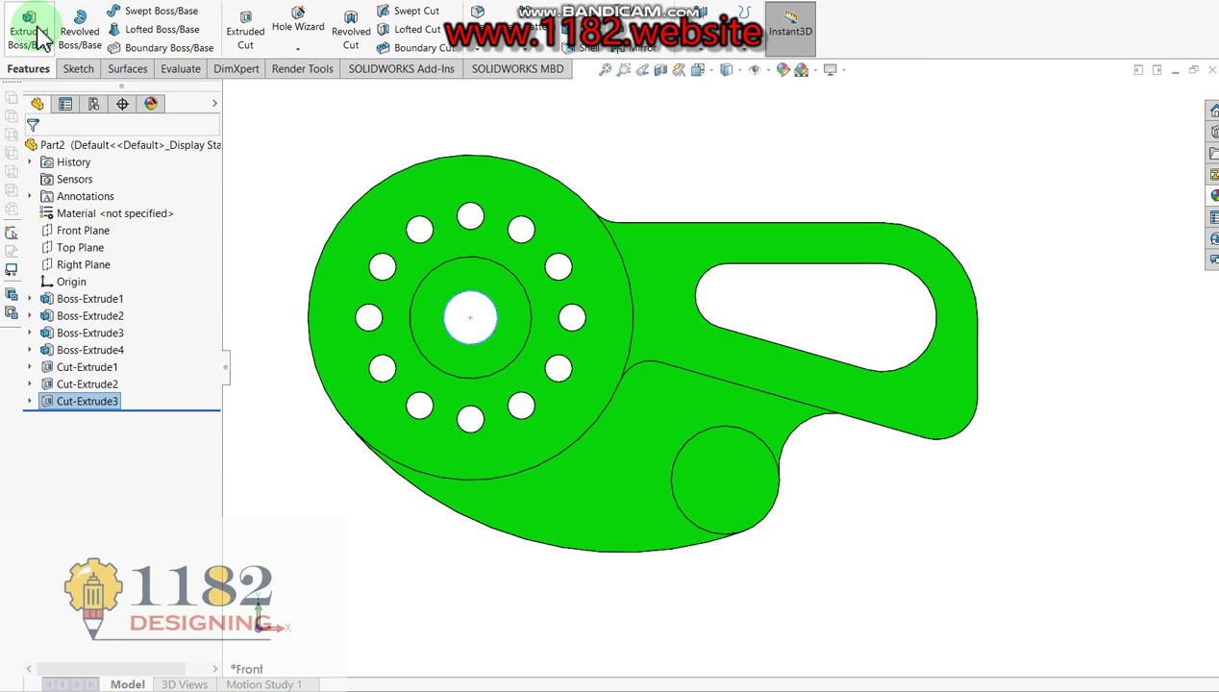
left_click(248, 36)
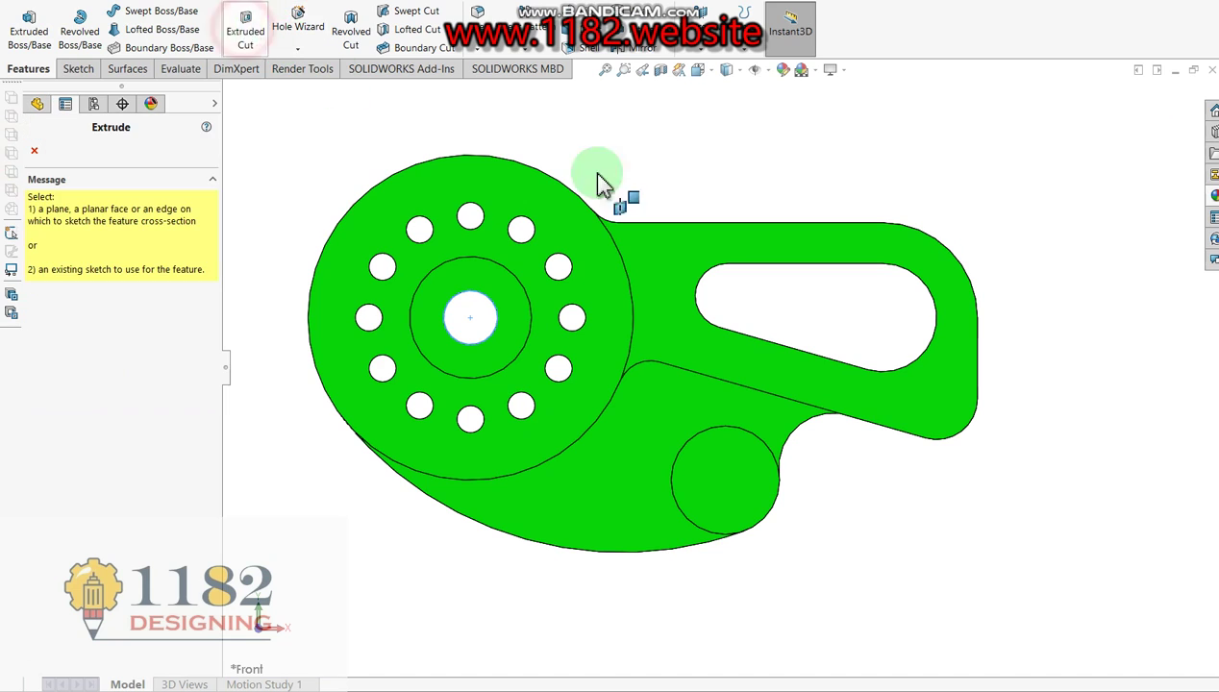
- Sketch a circle near the end of the arm
left_click(923, 404)
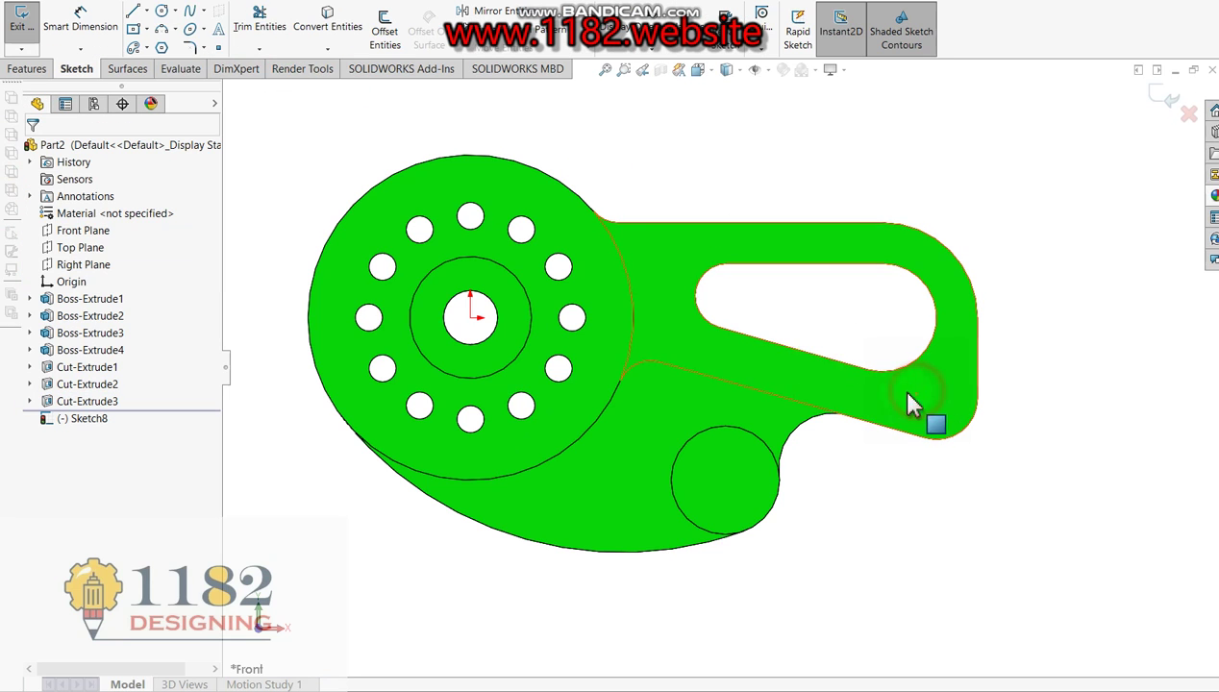
left_click(164, 13)
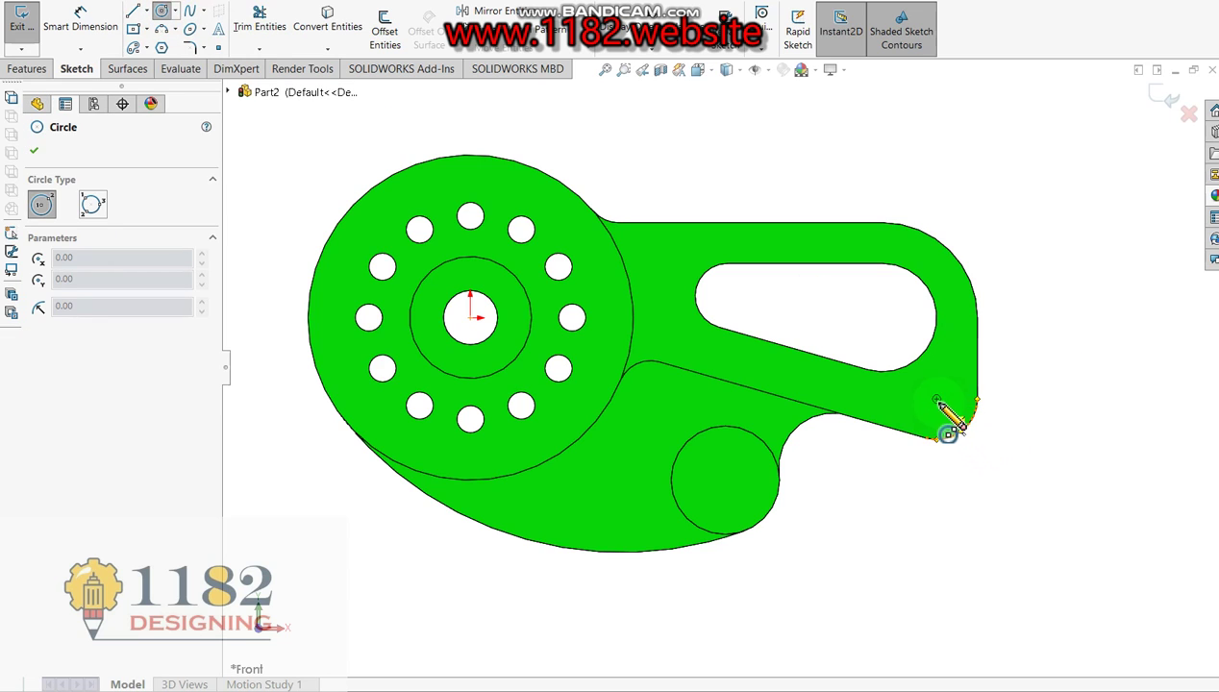
left_click(937, 399)
left_click(953, 423)
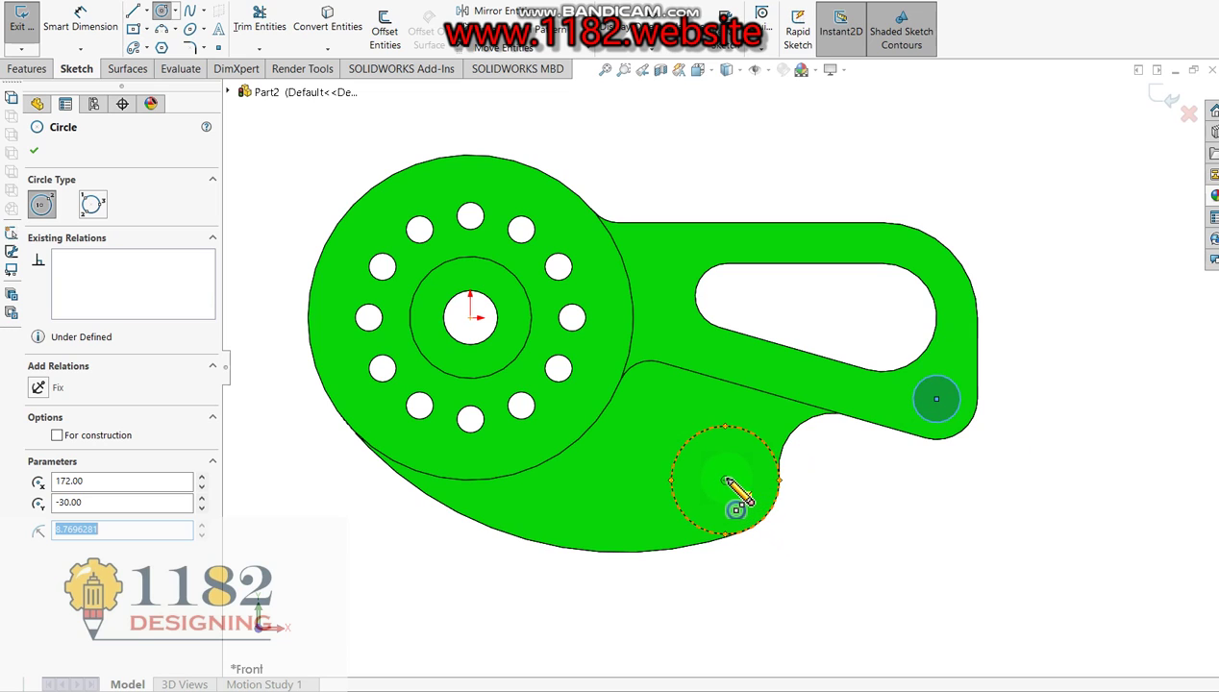
- Draw a construction circle on the small boss with a small circle at its top
left_click(725, 479)
left_click(725, 450)
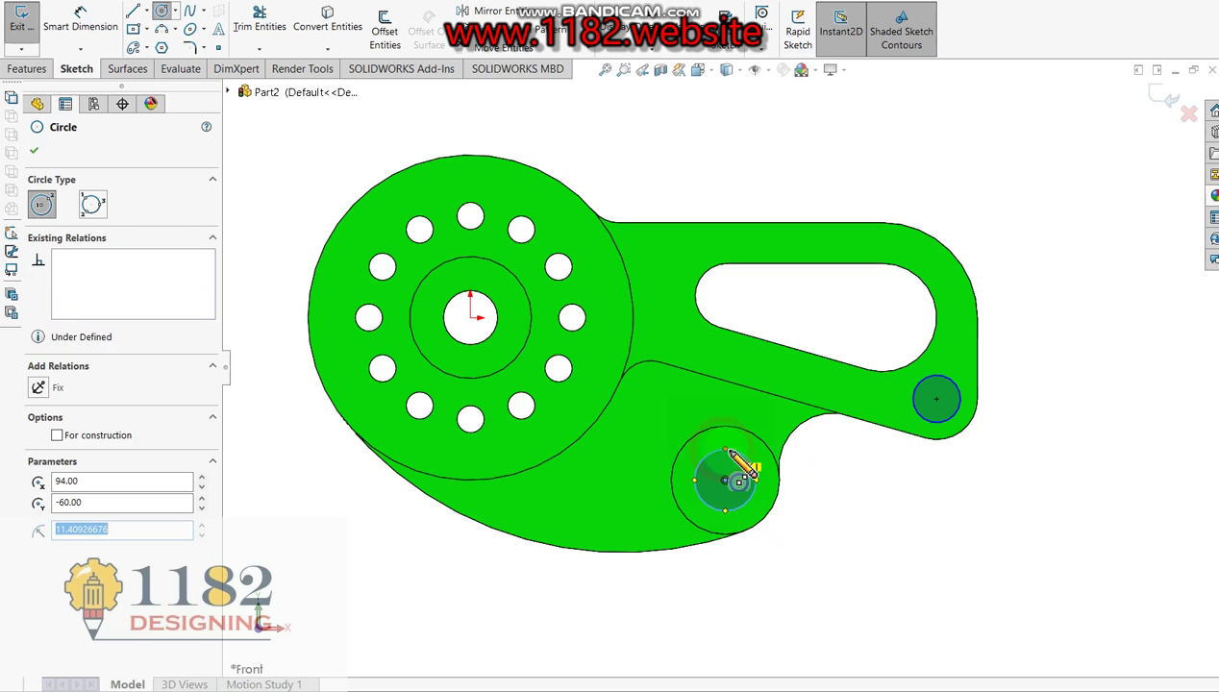
left_click(725, 450)
left_click(729, 464)
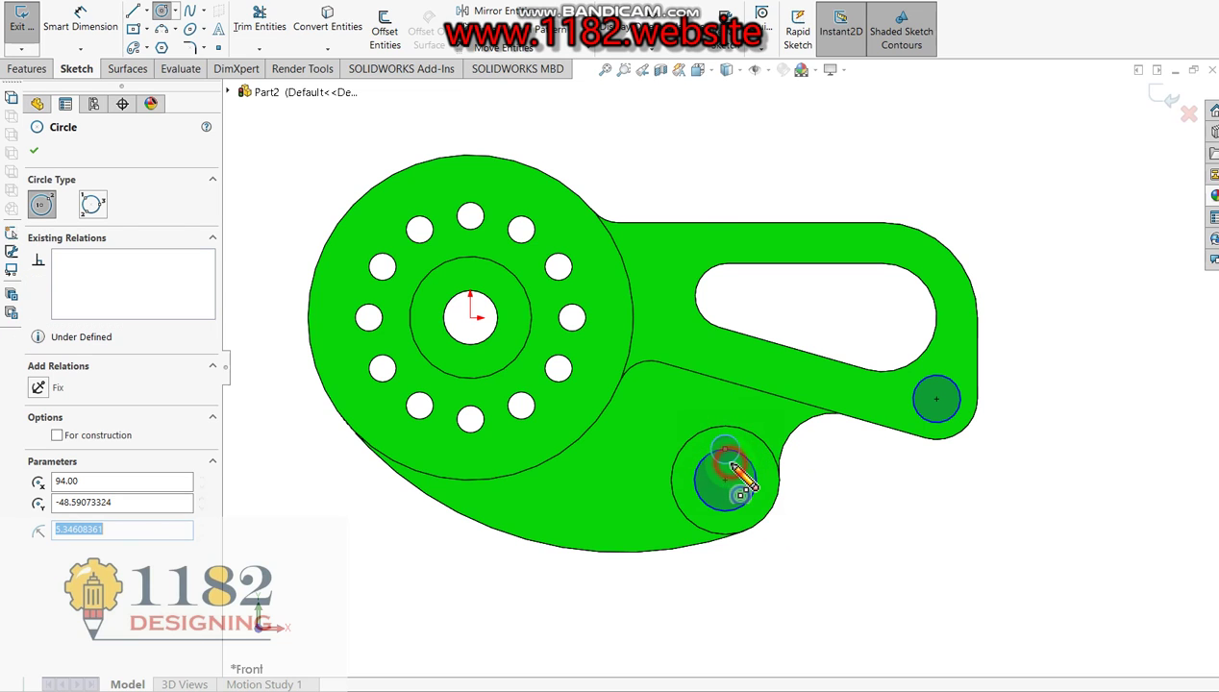
scroll(738, 476, "down", 1)
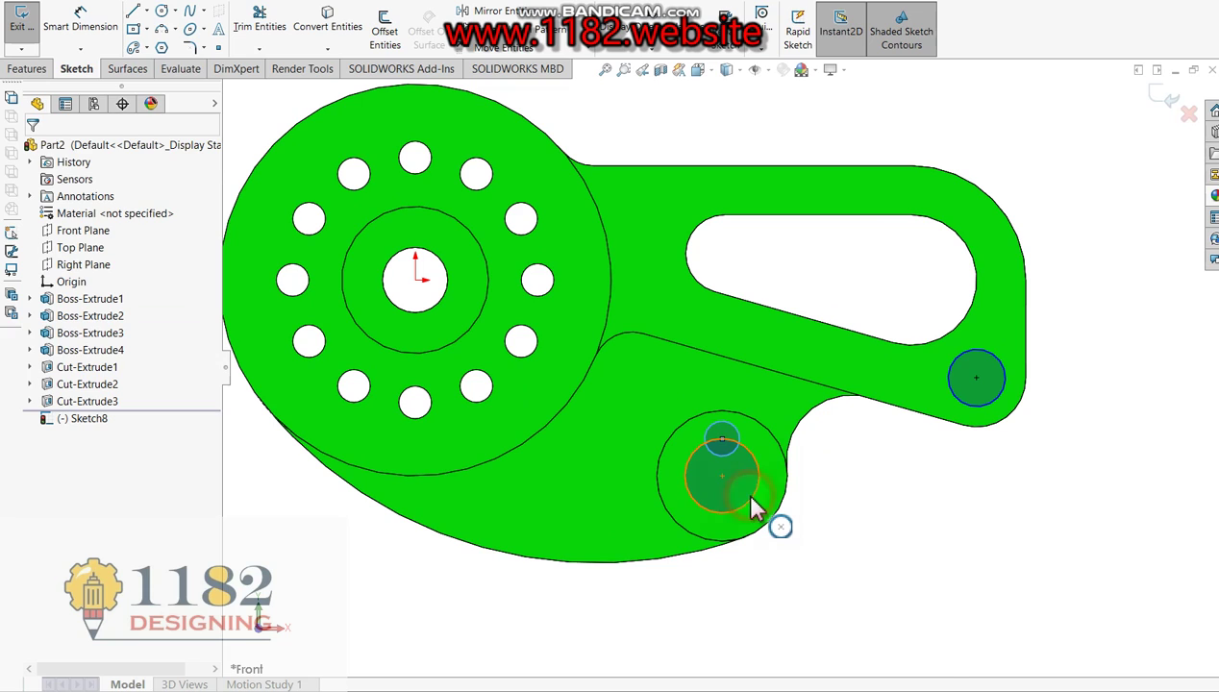
right_click(760, 502)
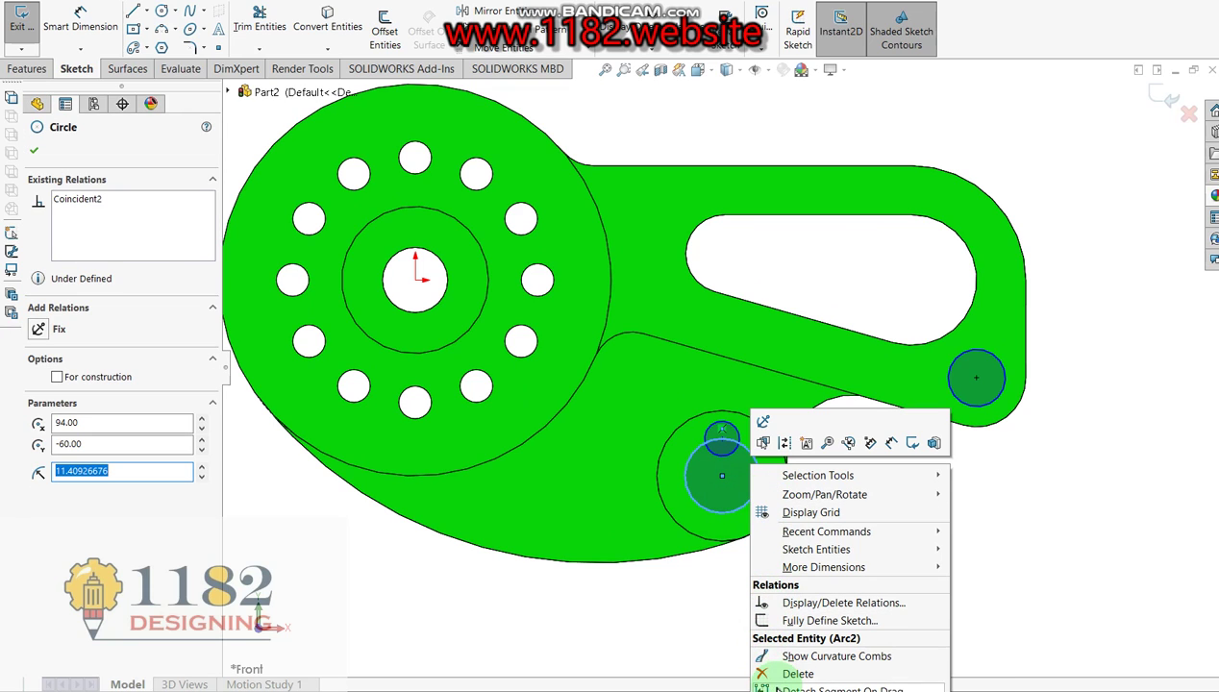
left_click(787, 442)
left_click(887, 641)
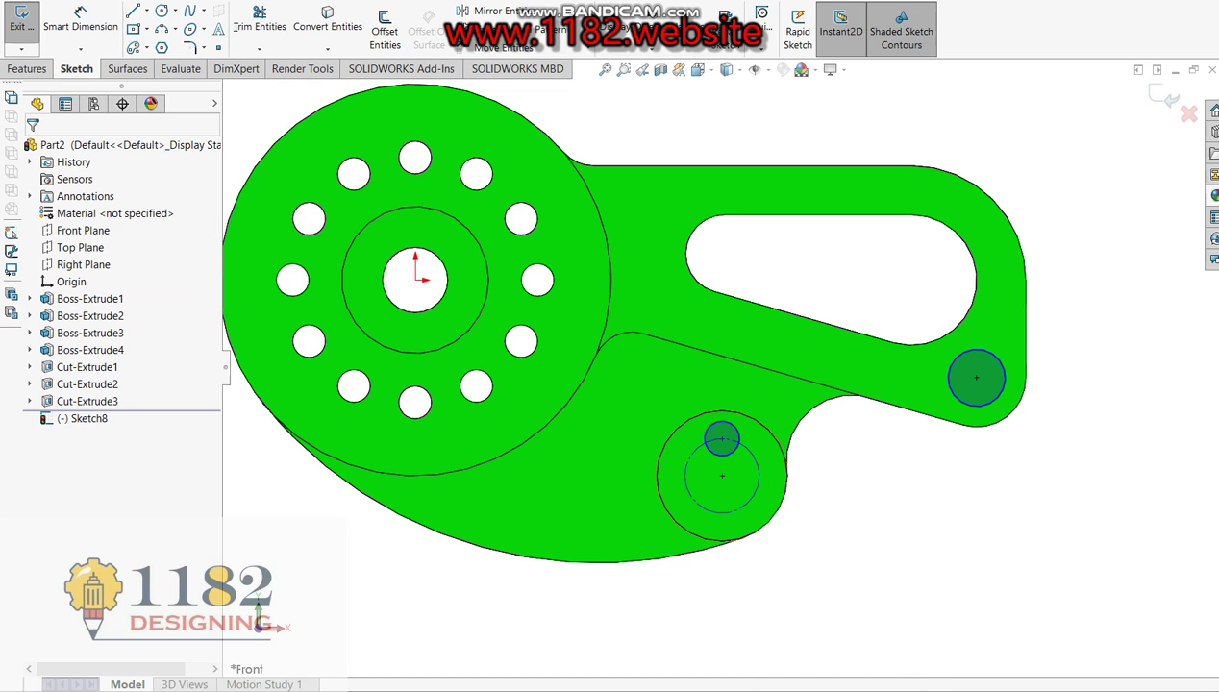
key("alt+Tab")
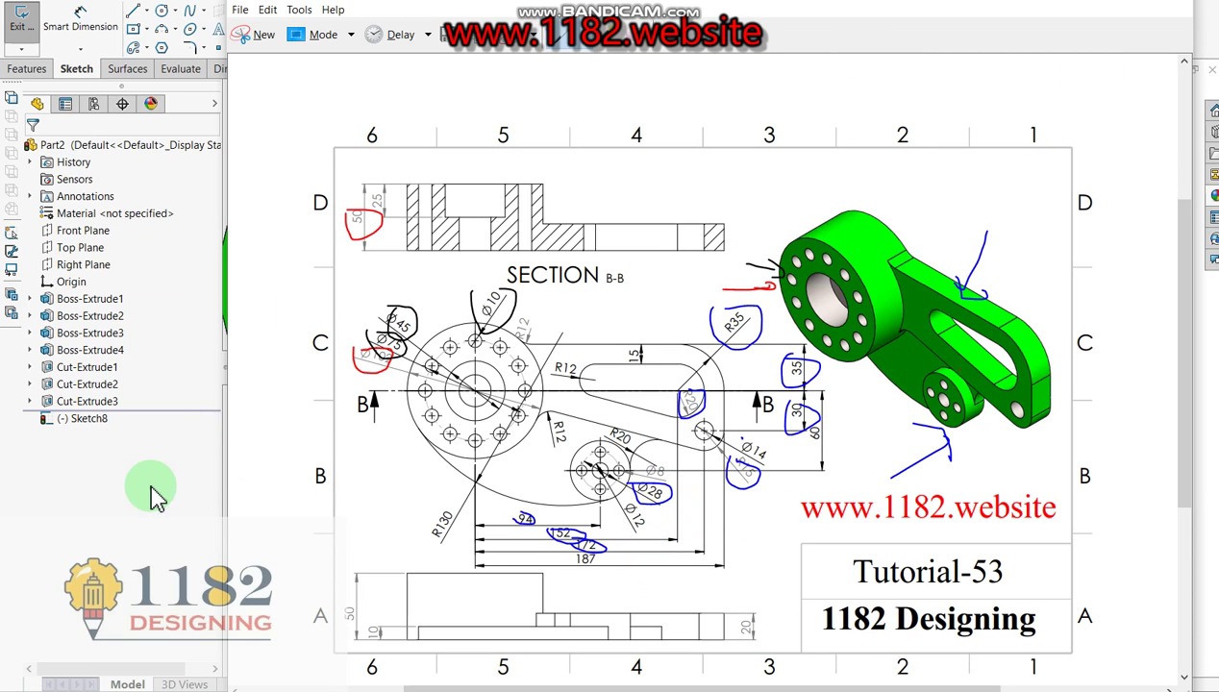
- Dimension the boss construction circle to Ø28 and the small hole circle to Ø8
left_click(154, 506)
left_click(80, 15)
left_click(760, 479)
left_click(830, 504)
type("2")
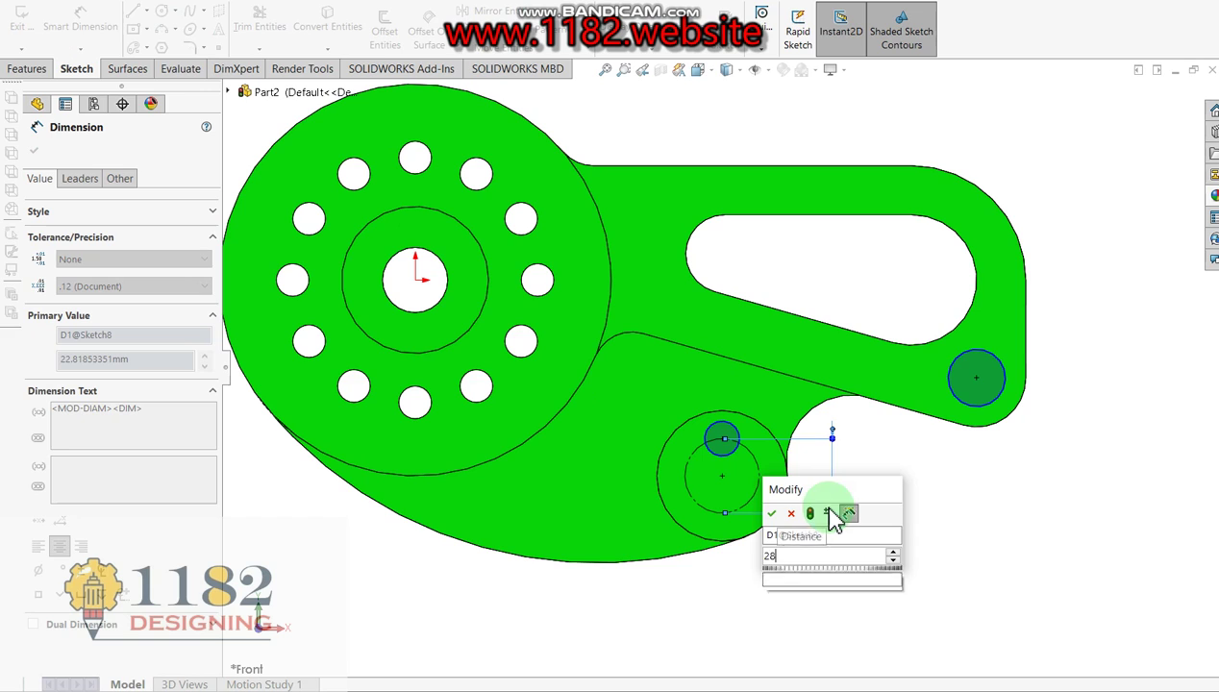
type("8")
key("Return")
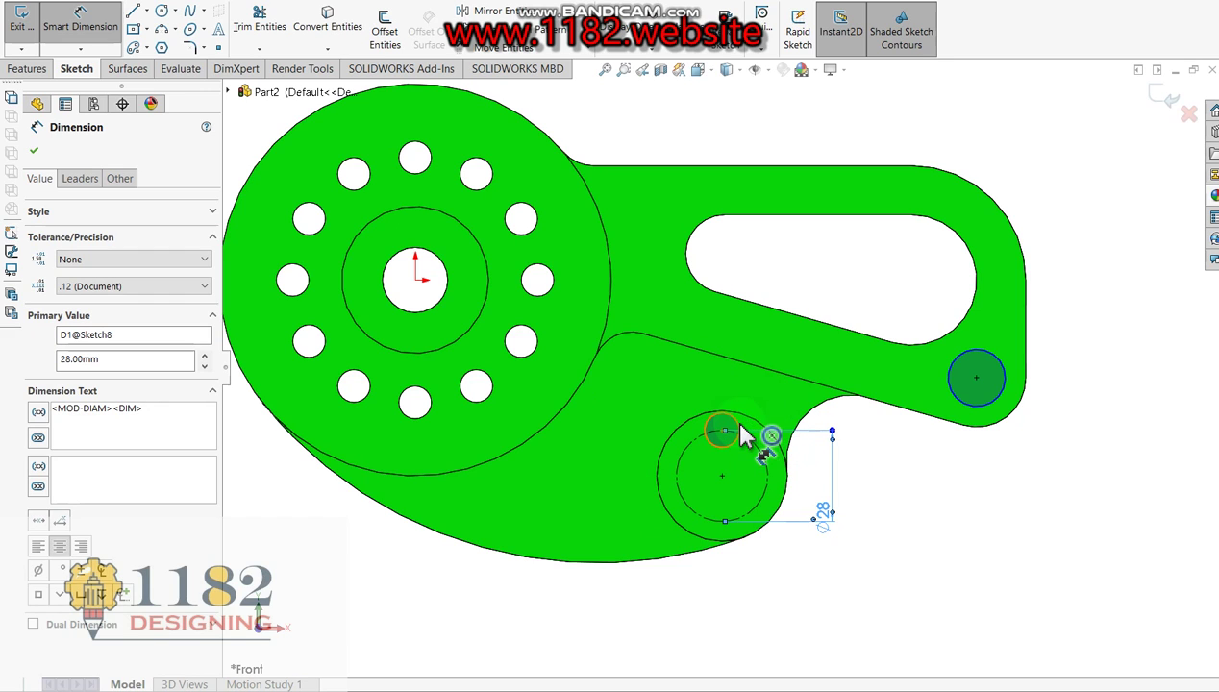
left_click(740, 425)
left_click(837, 428)
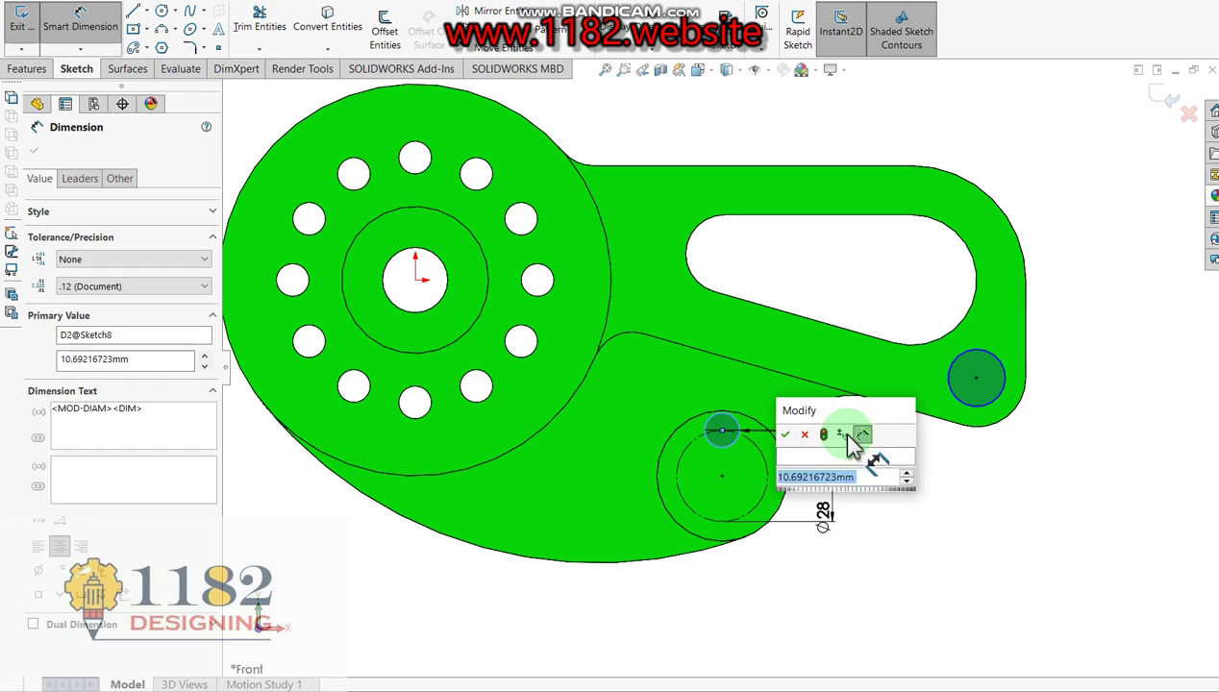
type("8")
key("Return")
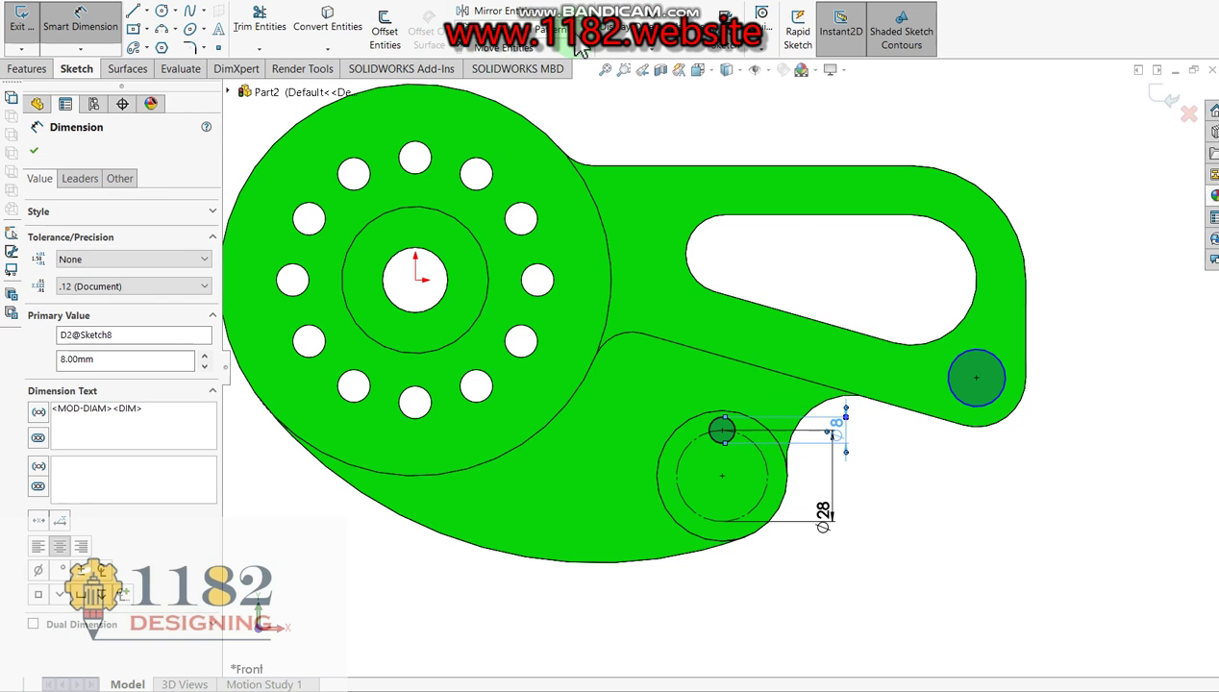
- Start a circular sketch pattern of the Ø8 hole circle
left_click(592, 47)
left_click(503, 72)
left_click(732, 450)
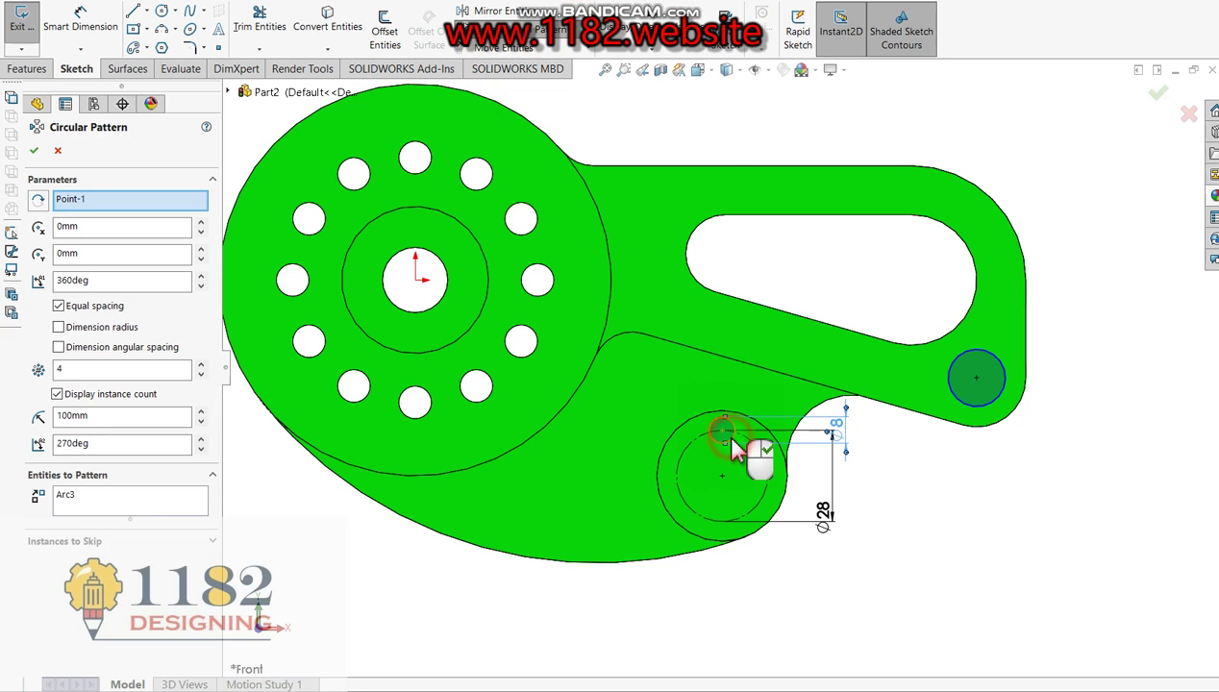
- Center the pattern on the small boss centre and accept four Ø8 holes
right_click(108, 201)
left_click(159, 229)
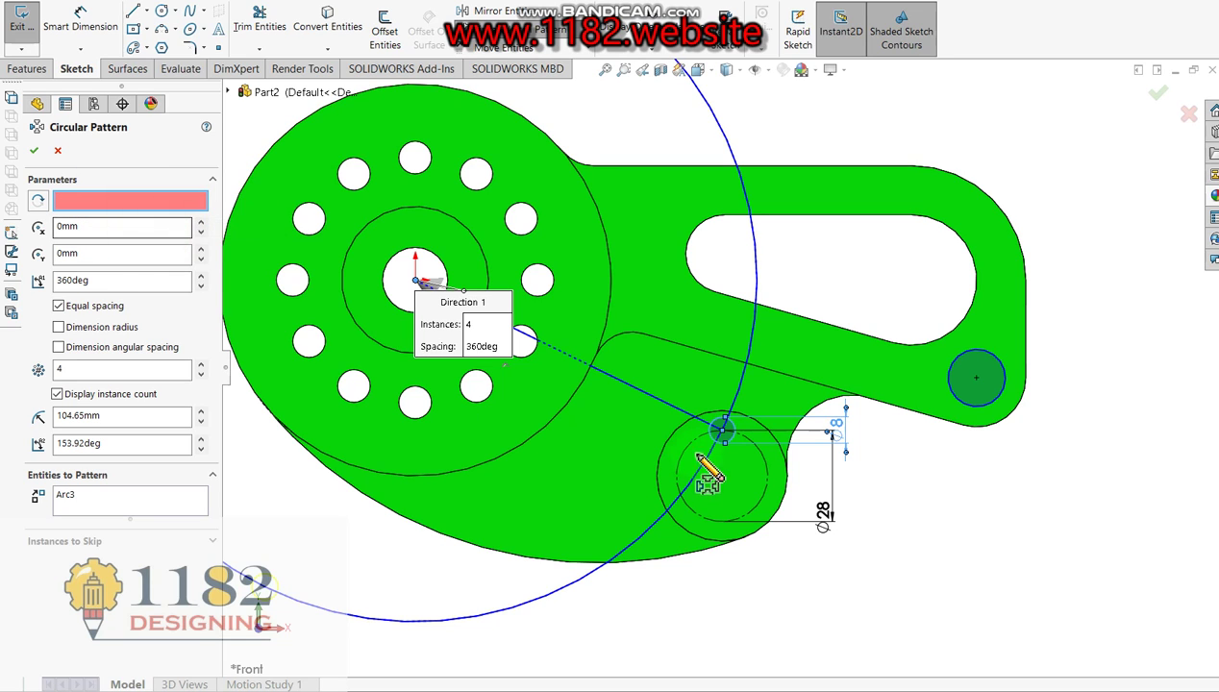
left_click(722, 477)
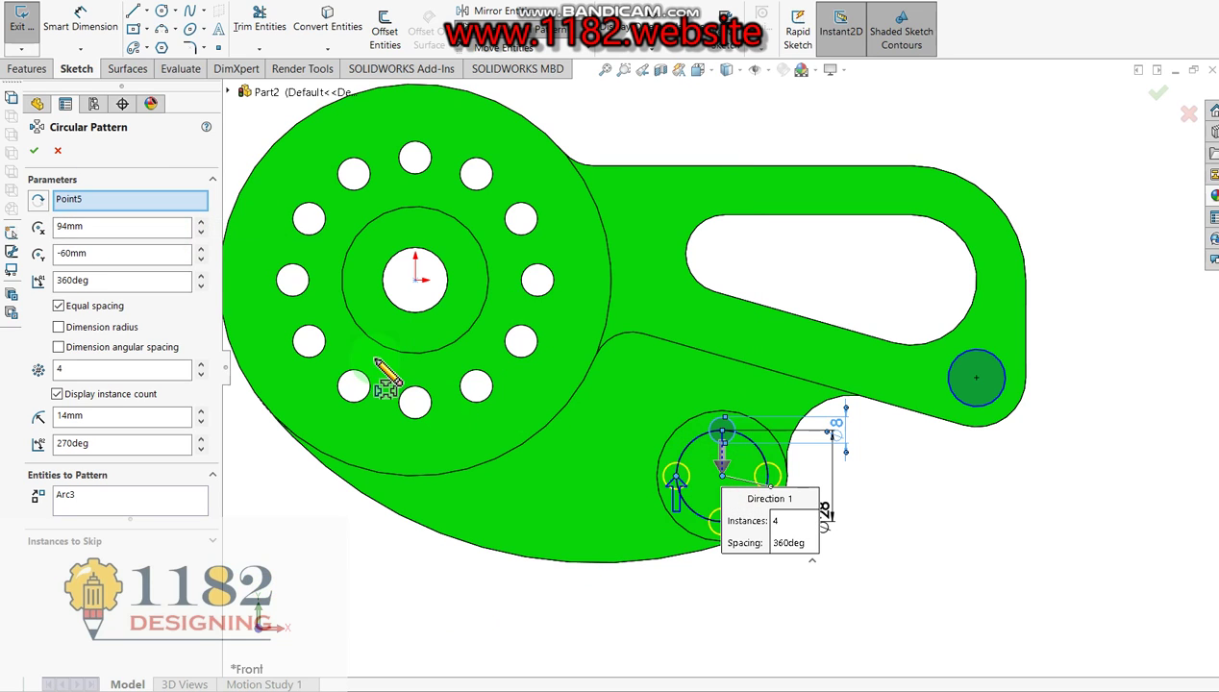
left_click(36, 151)
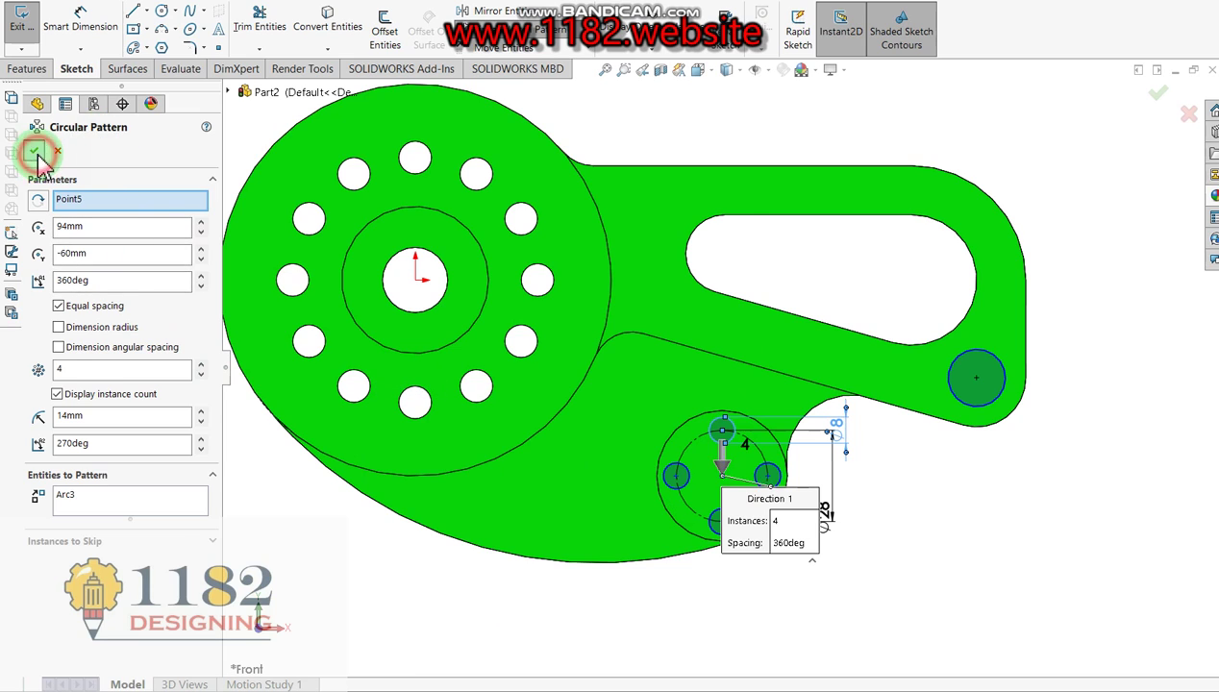
- Draw a Ø12 circle at the boss centre and add a diameter dimension to the arm-end circle
left_click(162, 12)
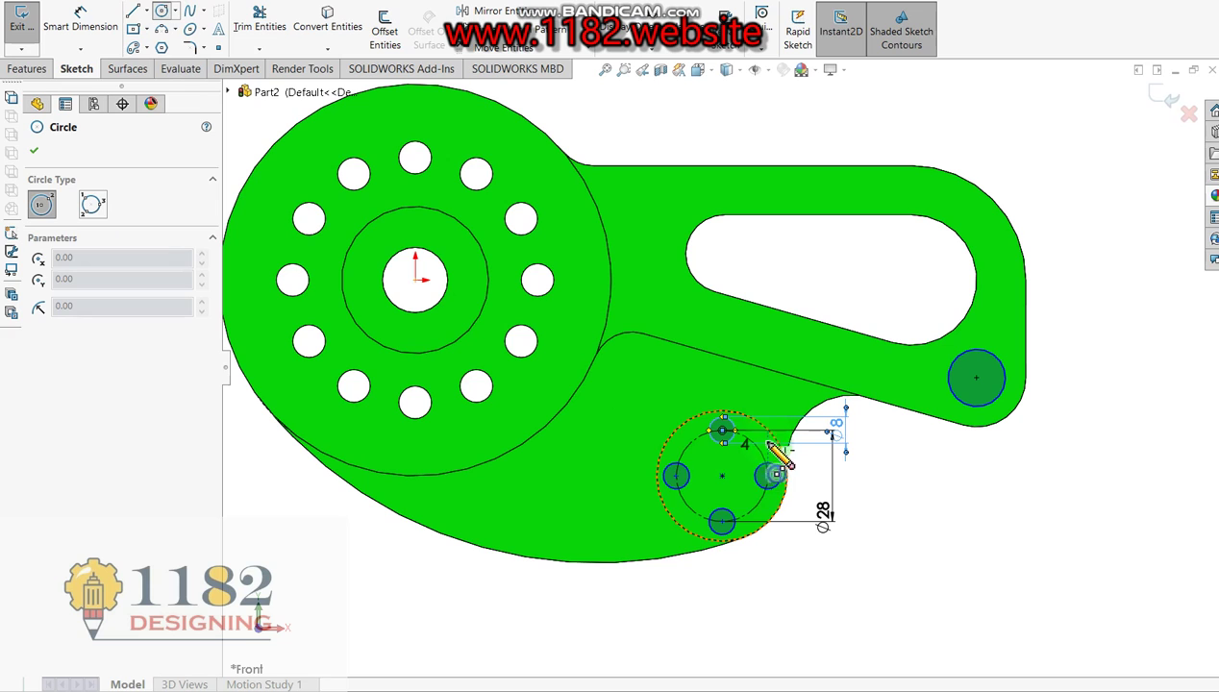
left_click(722, 476)
left_click(737, 478)
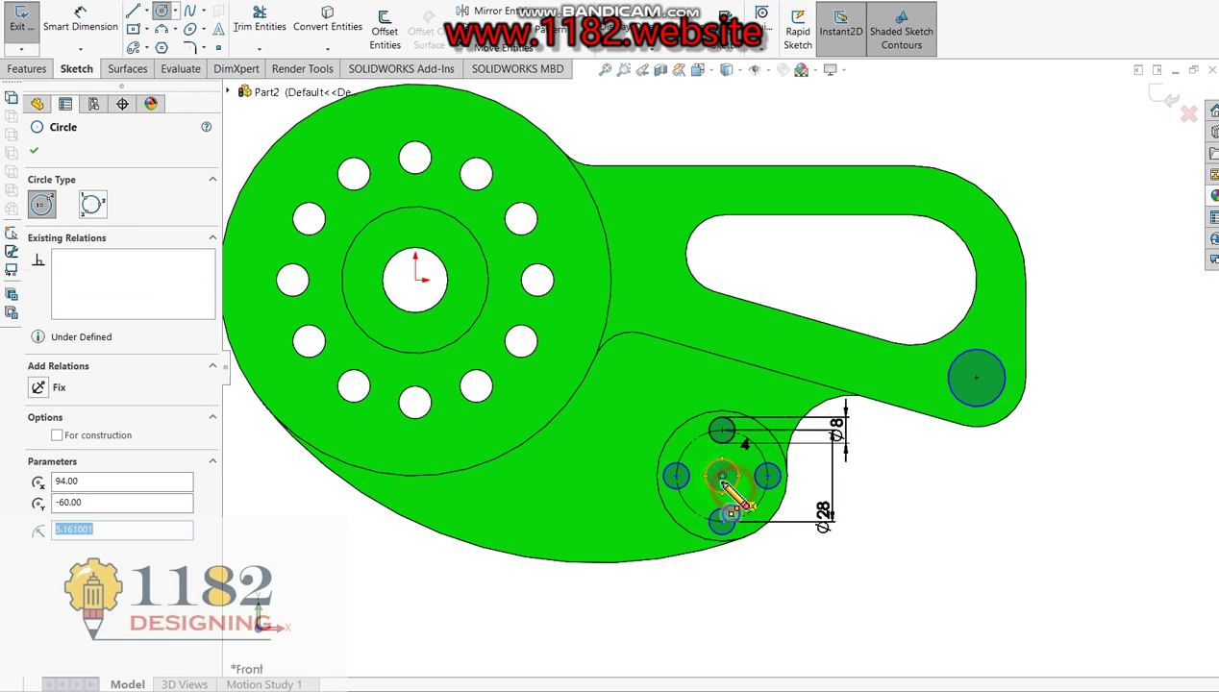
left_click(81, 19)
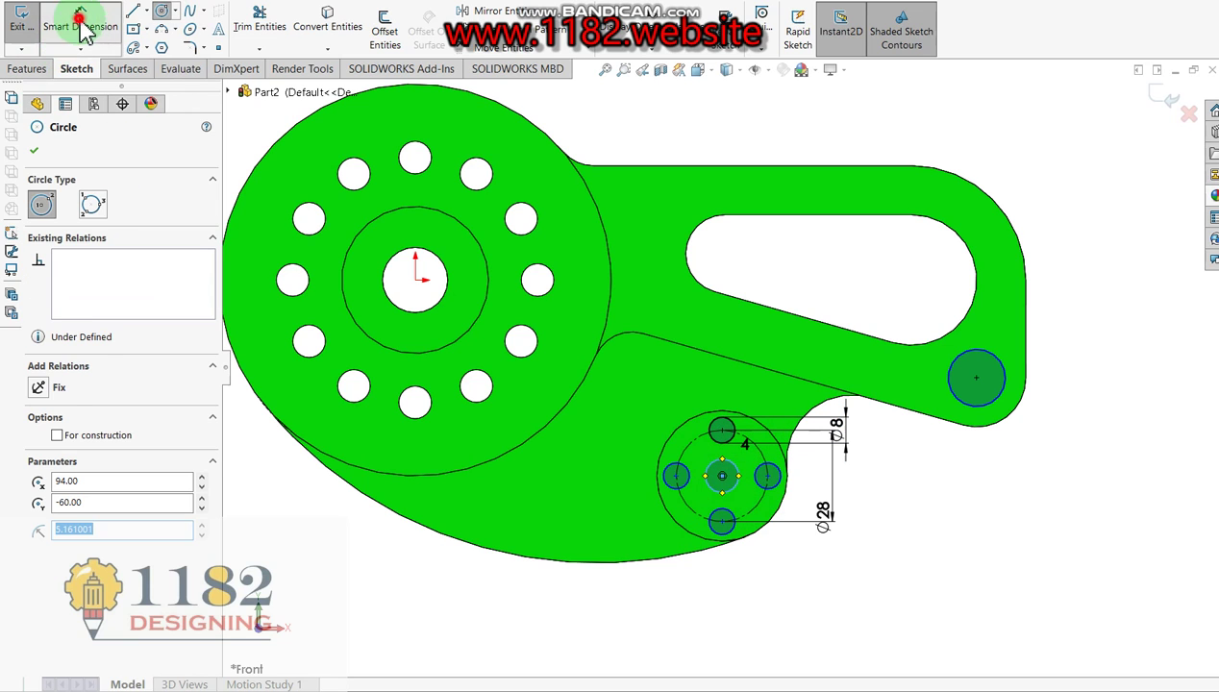
left_click(735, 493)
left_click(832, 566)
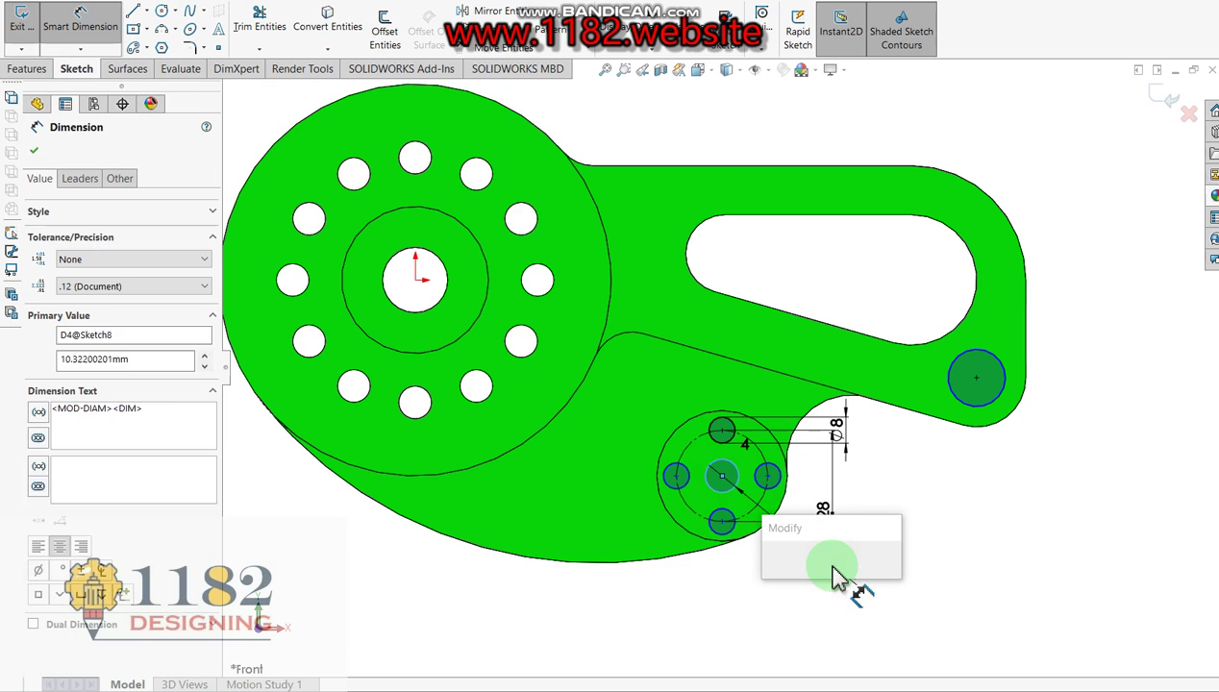
left_click(811, 577)
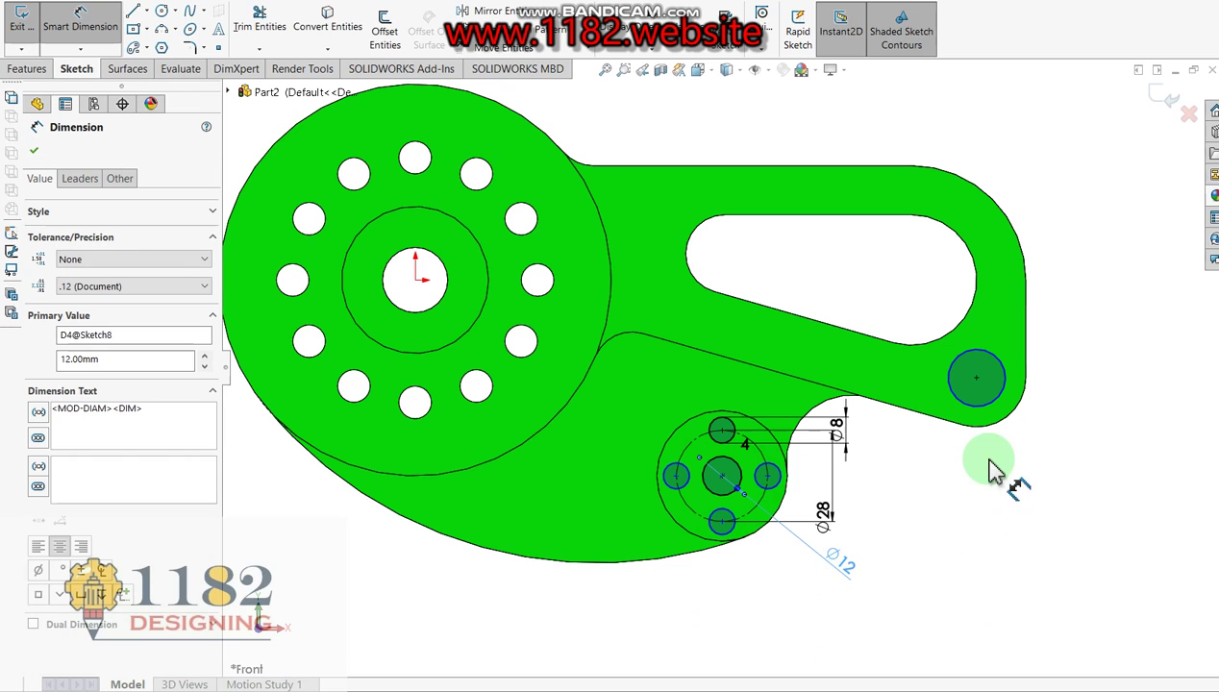
left_click(1000, 400)
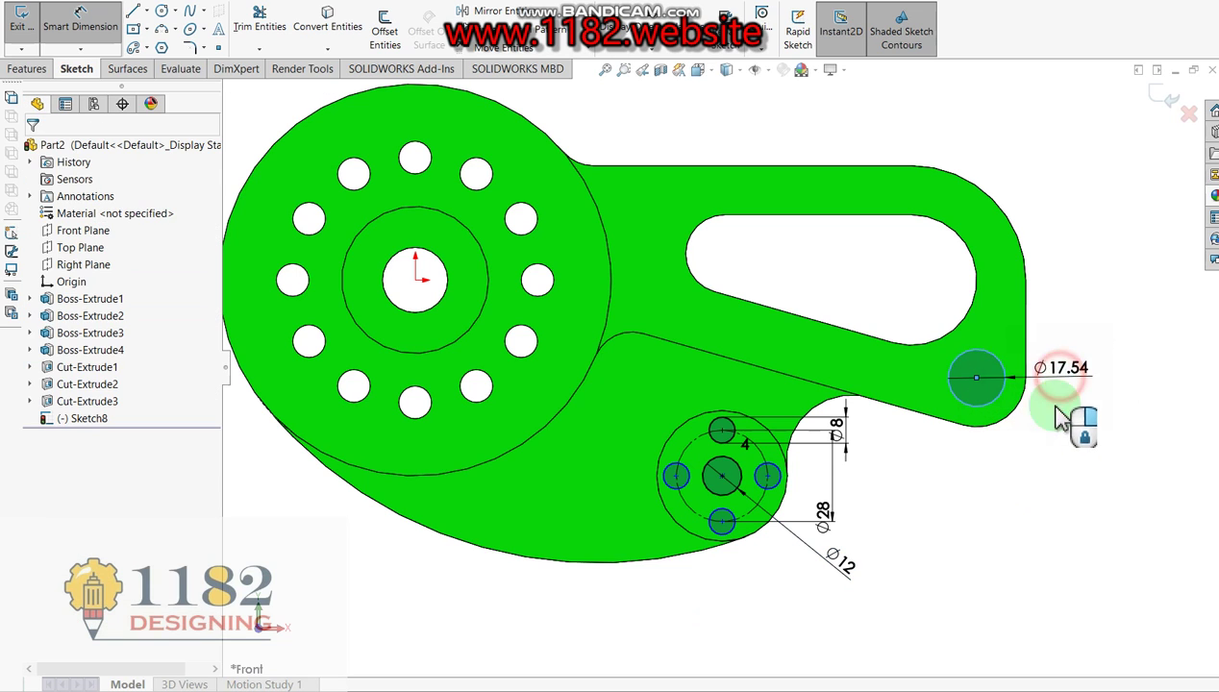
left_click(1067, 399)
- Set the arm-end circle to Ø14 and start an extruded cut from the sketch
key("alt+Tab")
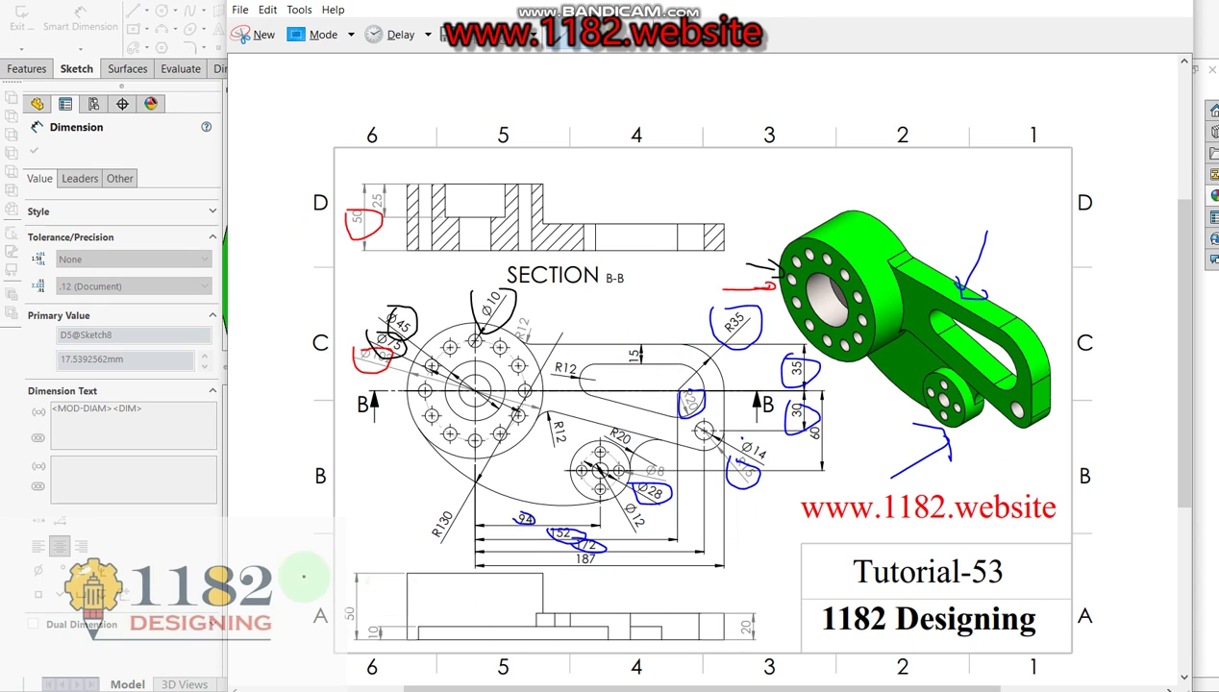
left_click(156, 539)
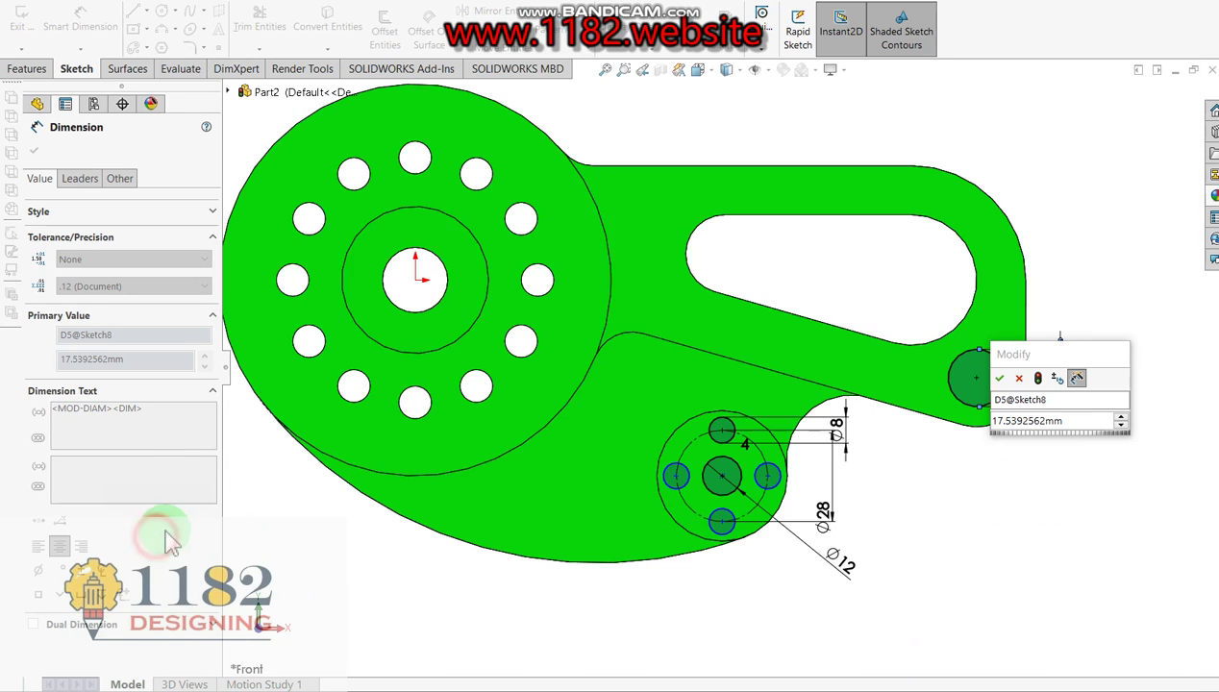
double_click(1067, 421)
type("14")
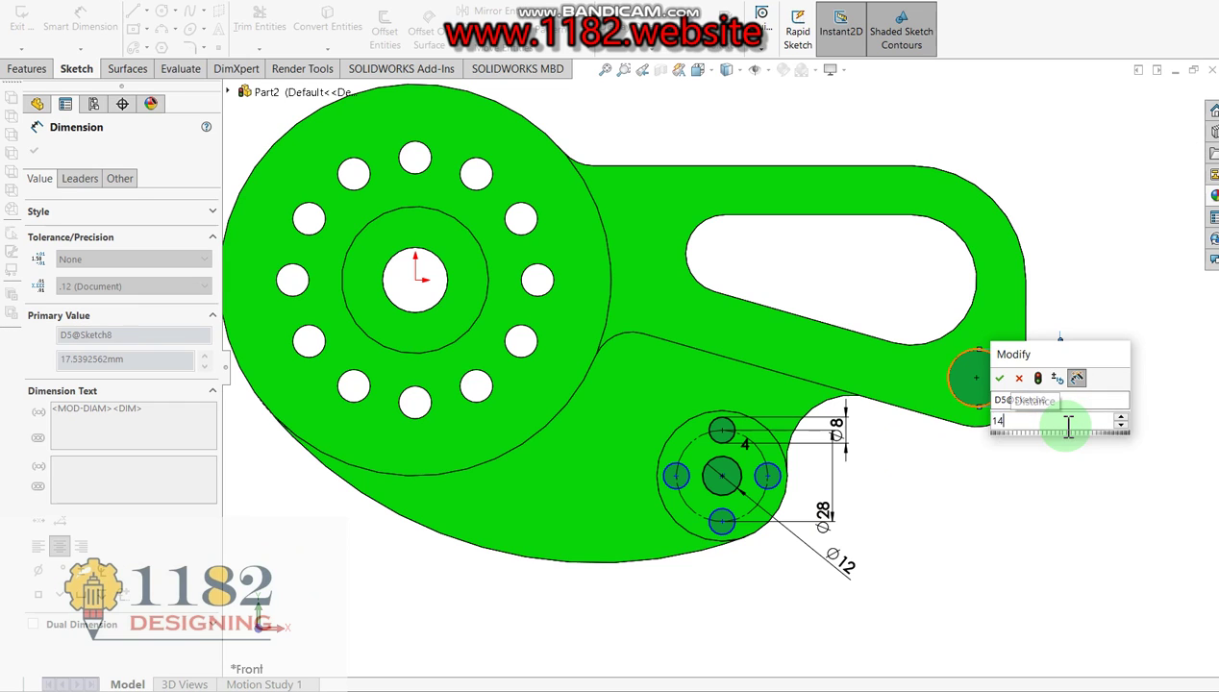
key("Return")
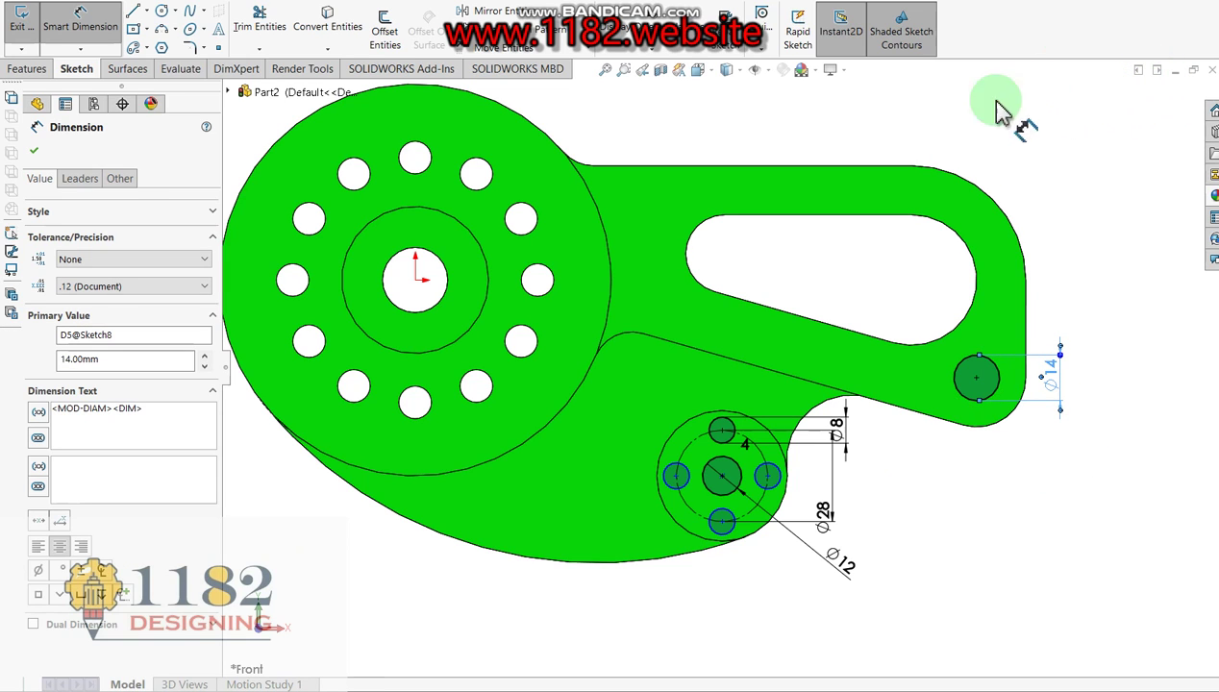
left_click(1034, 152)
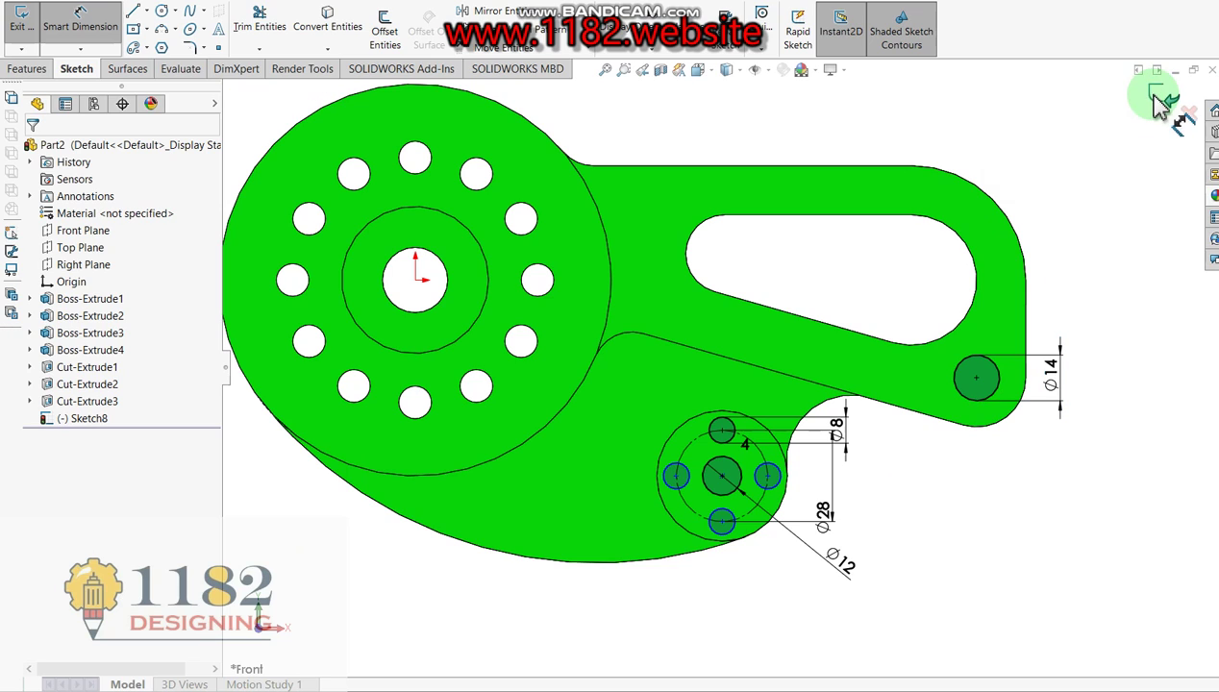
right_click_drag(1054, 224, 1057, 234)
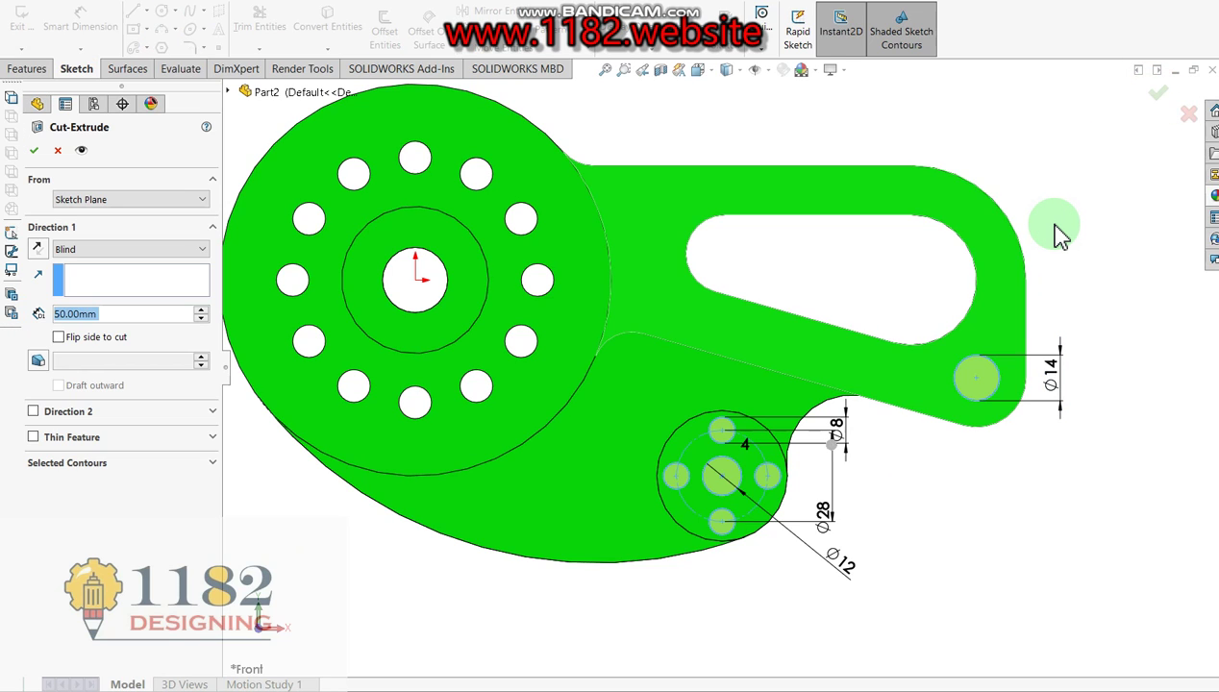
- Cut the Ø14 end hole, the Ø12 centre hole and four Ø8 holes through, then fit the view
left_click(33, 148)
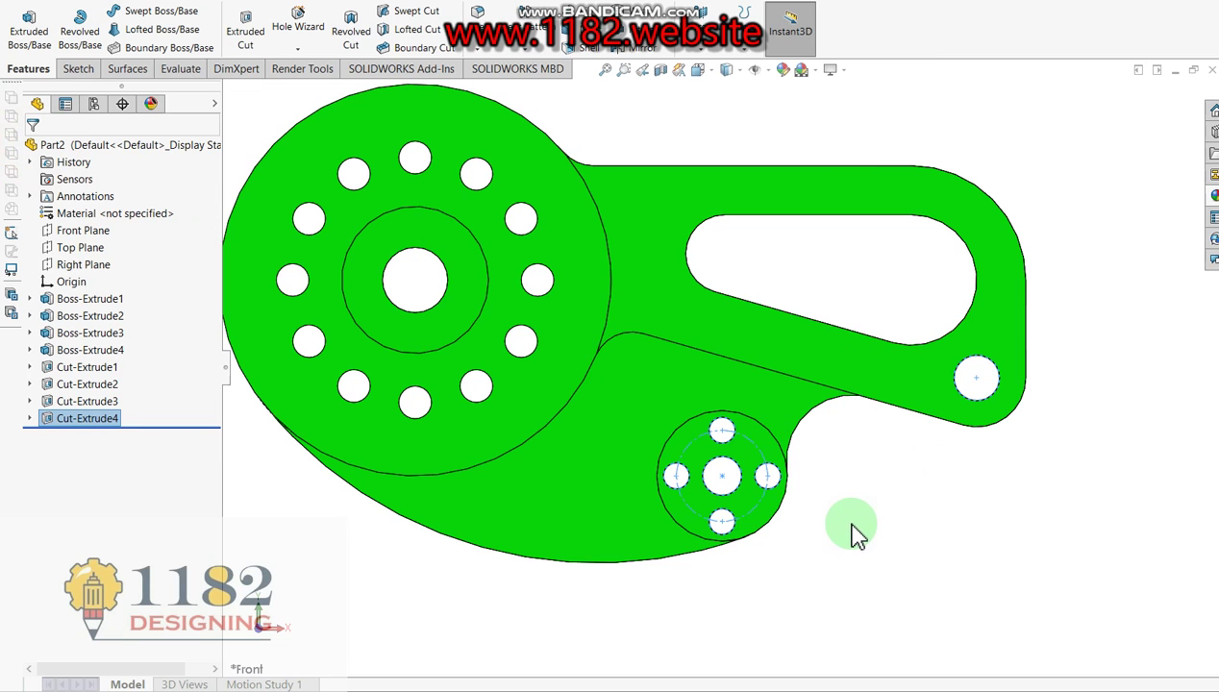
left_click(824, 466)
key("f")
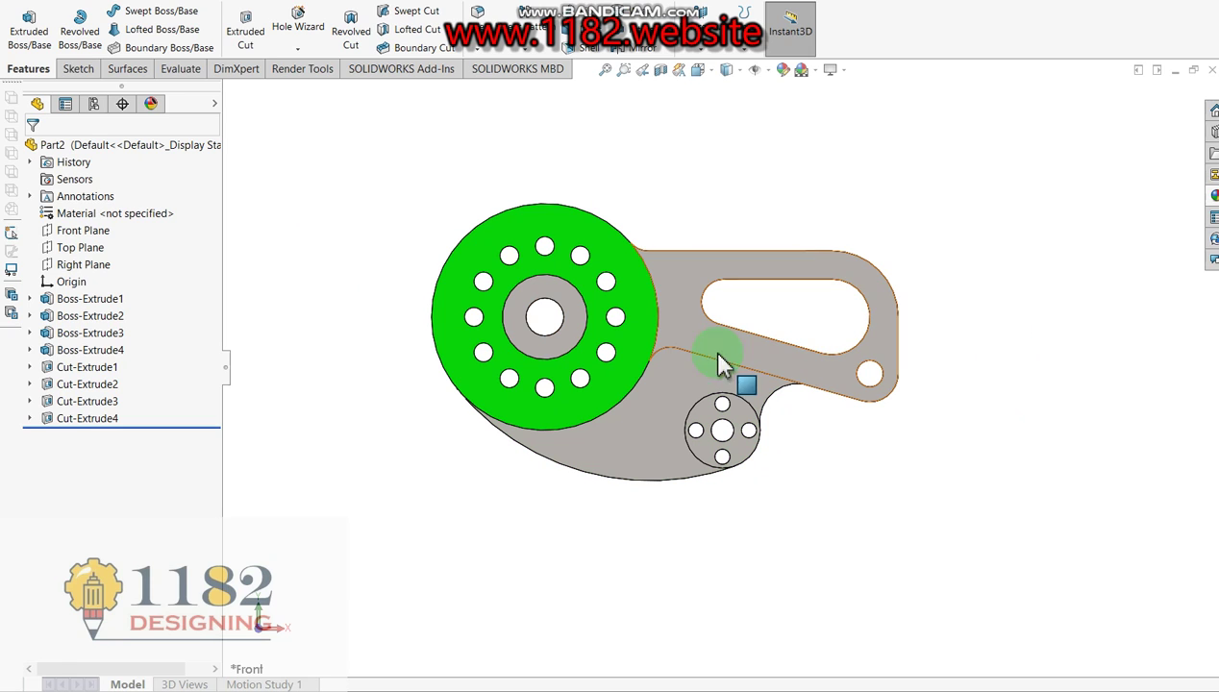
- Give Boss-Extrude1 through Boss-Extrude4 the green appearance
left_click(733, 217)
left_click(93, 300)
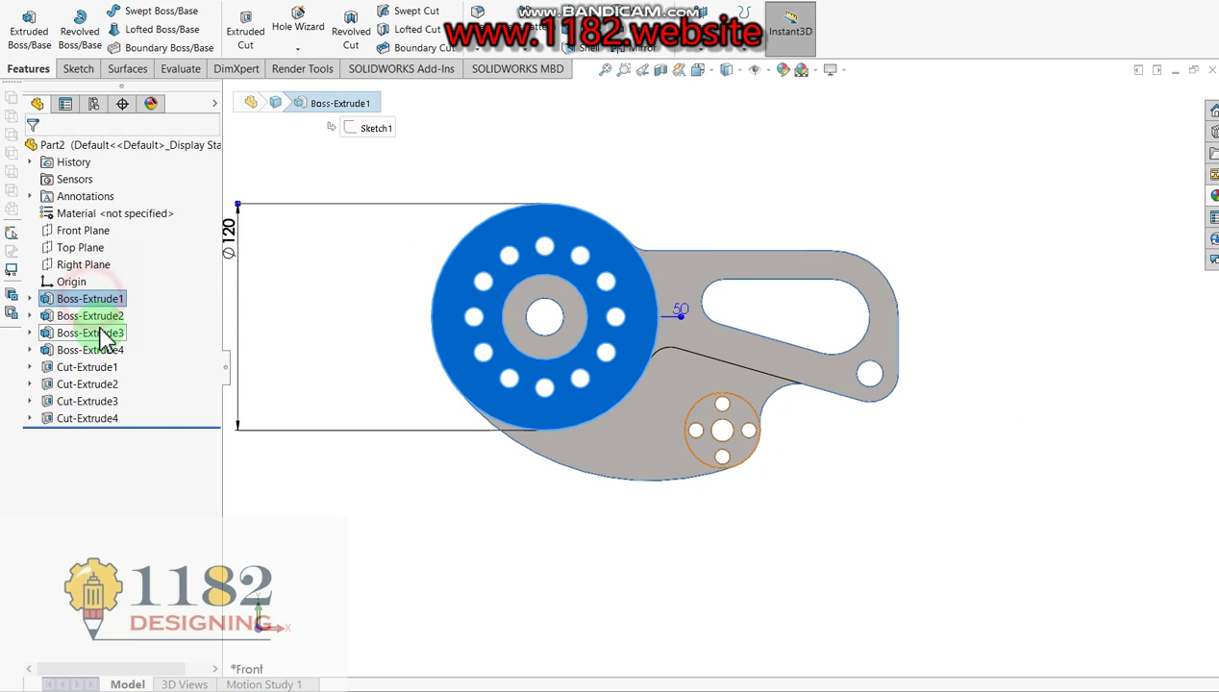
left_click(93, 316, "ctrl")
left_click(94, 333, "ctrl")
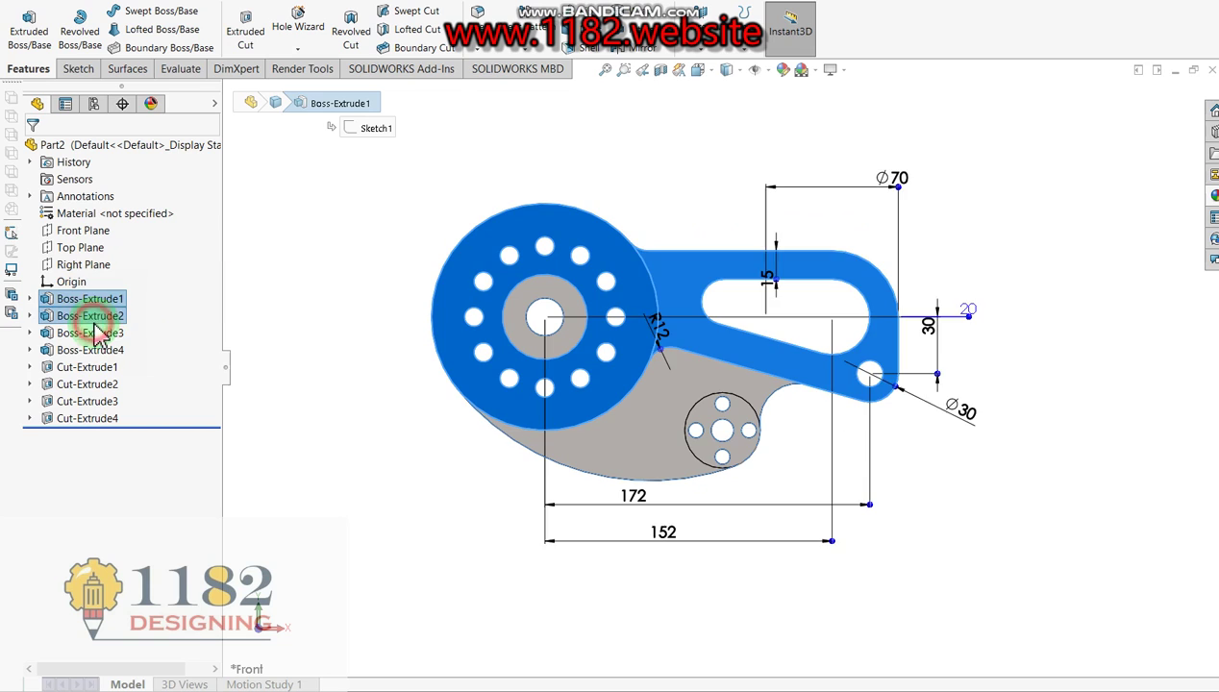
left_click(94, 351, "ctrl")
left_click(783, 70)
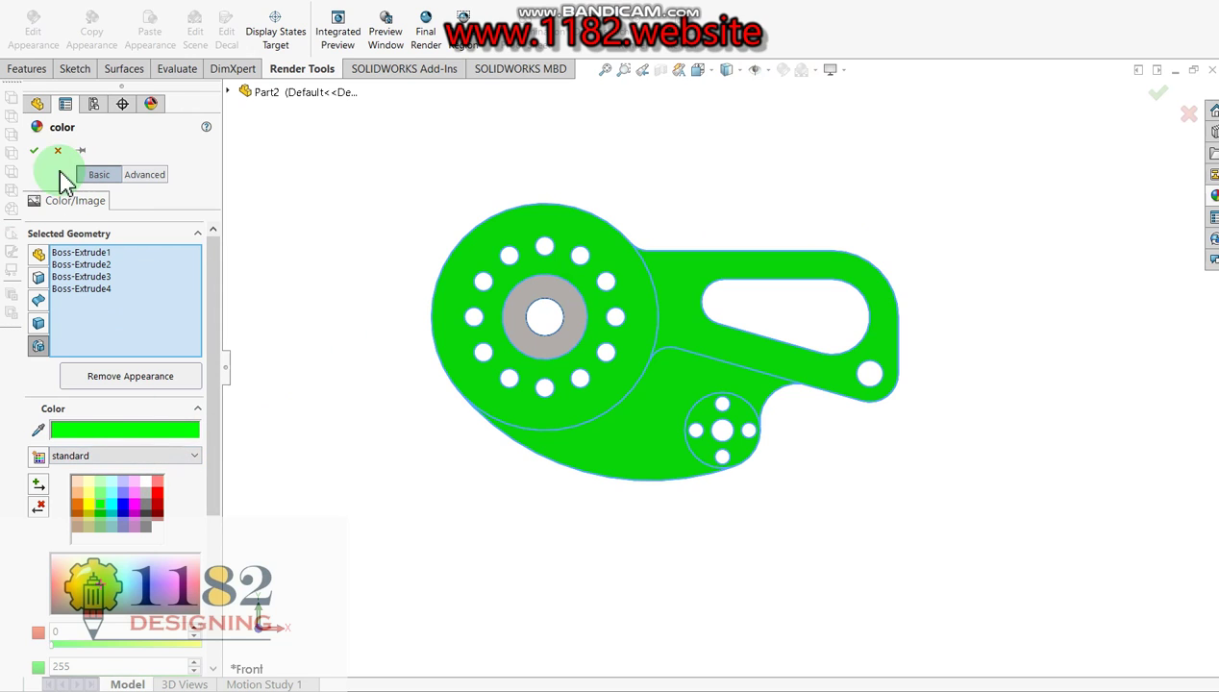
left_click(33, 150)
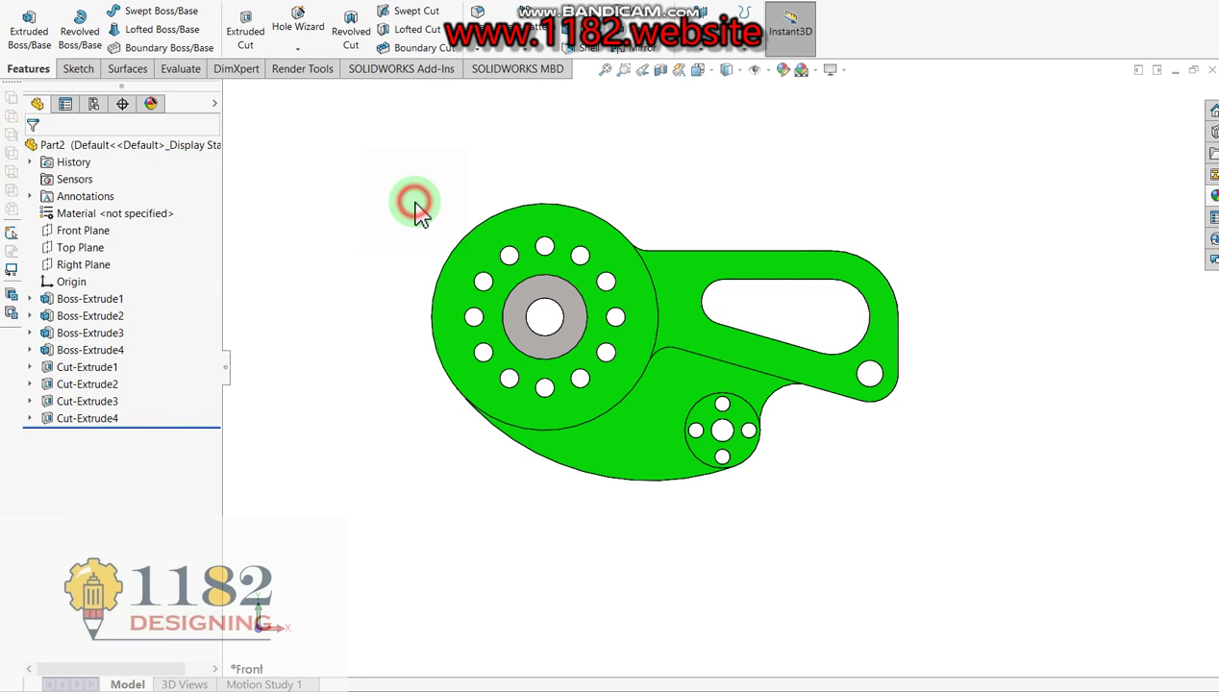
key("ctrl+7")
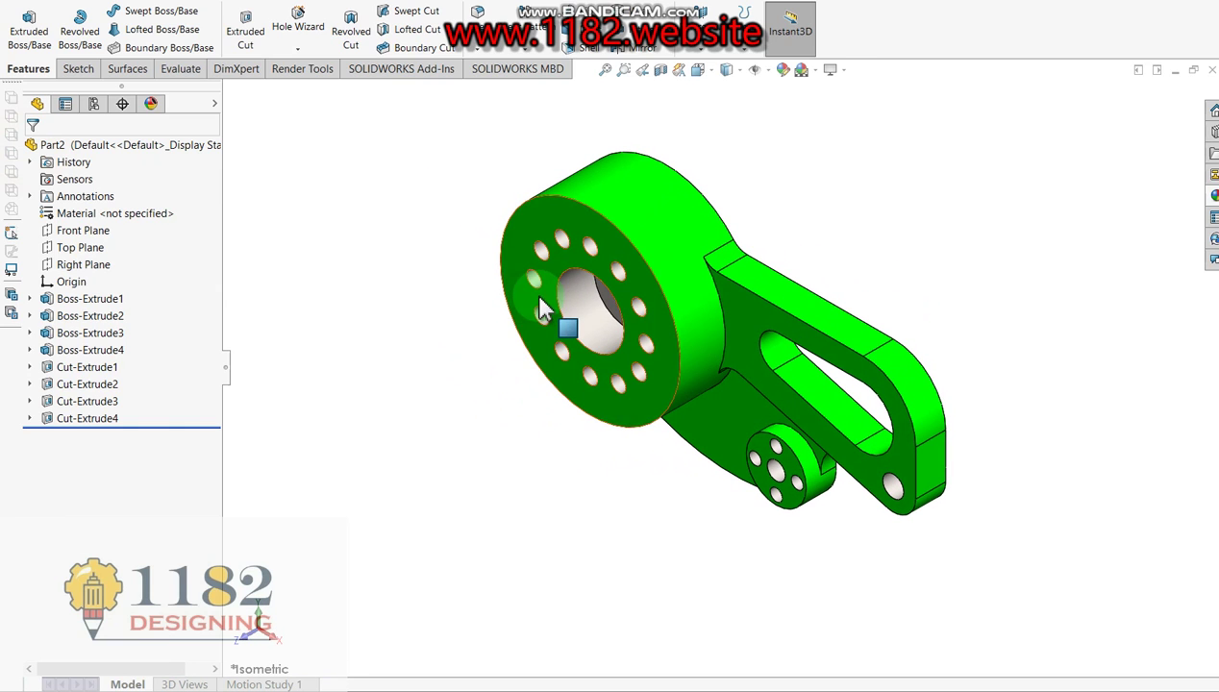
- Zoom in on the isometric bracket, compare it with the reference drawing, then close the drawing
scroll(573, 306, "down", 2)
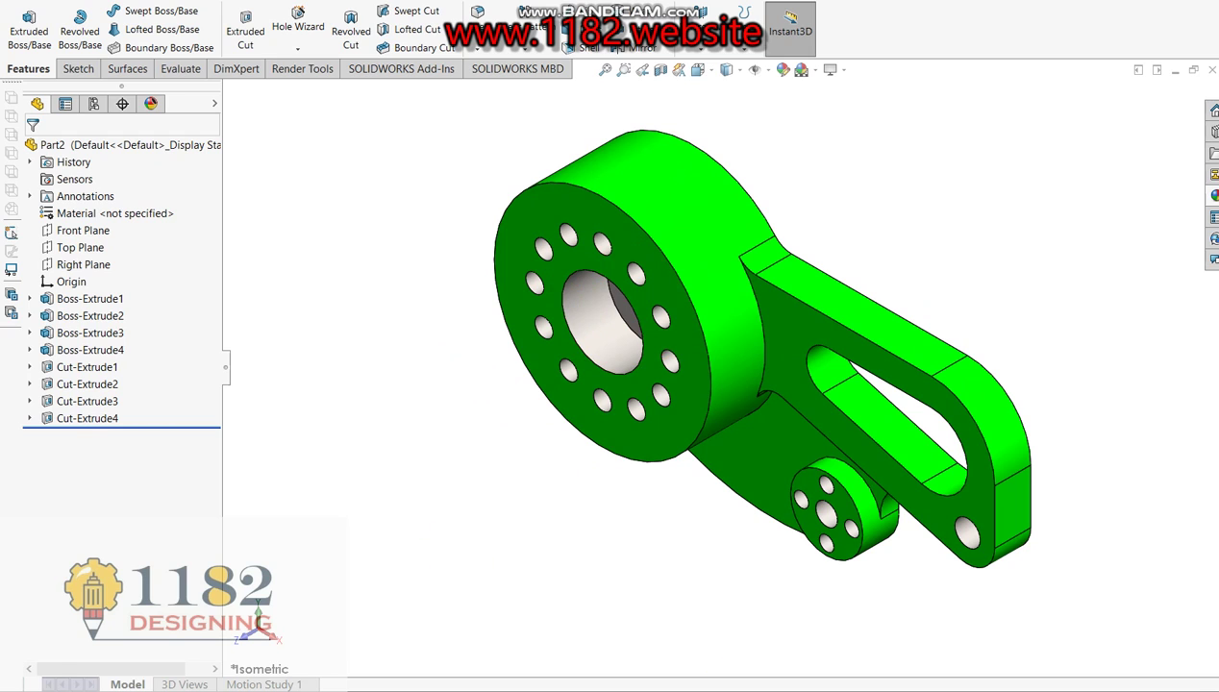
key("alt+Tab")
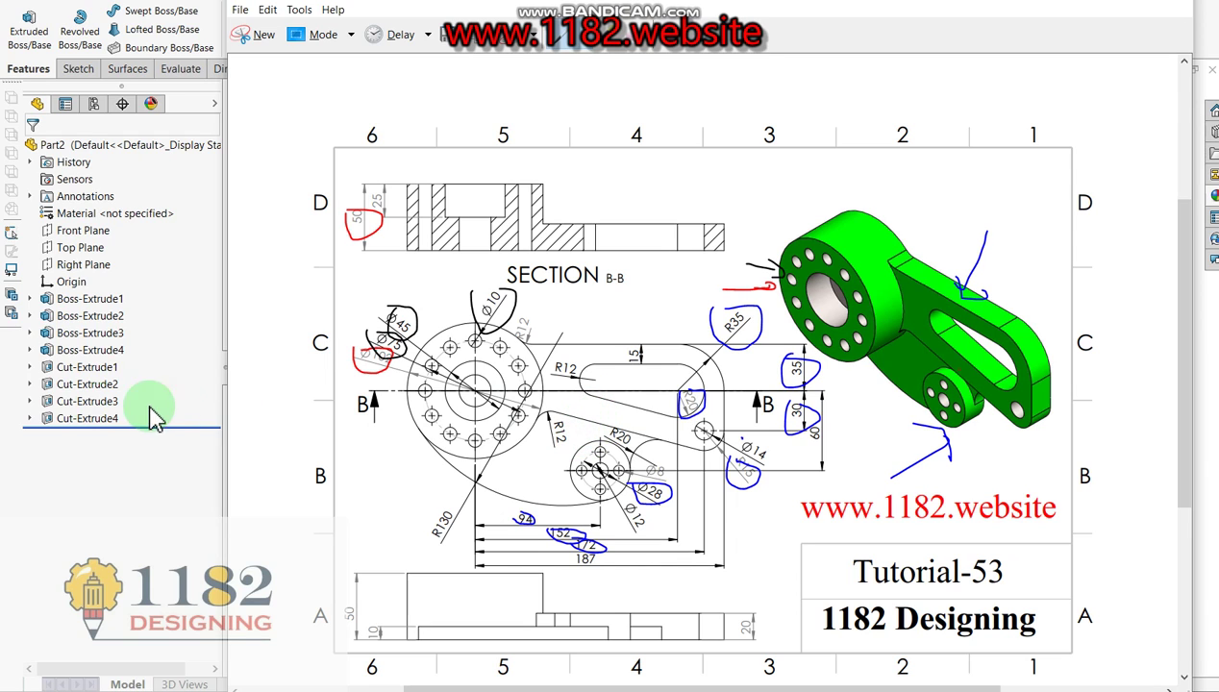
left_click(55, 492)
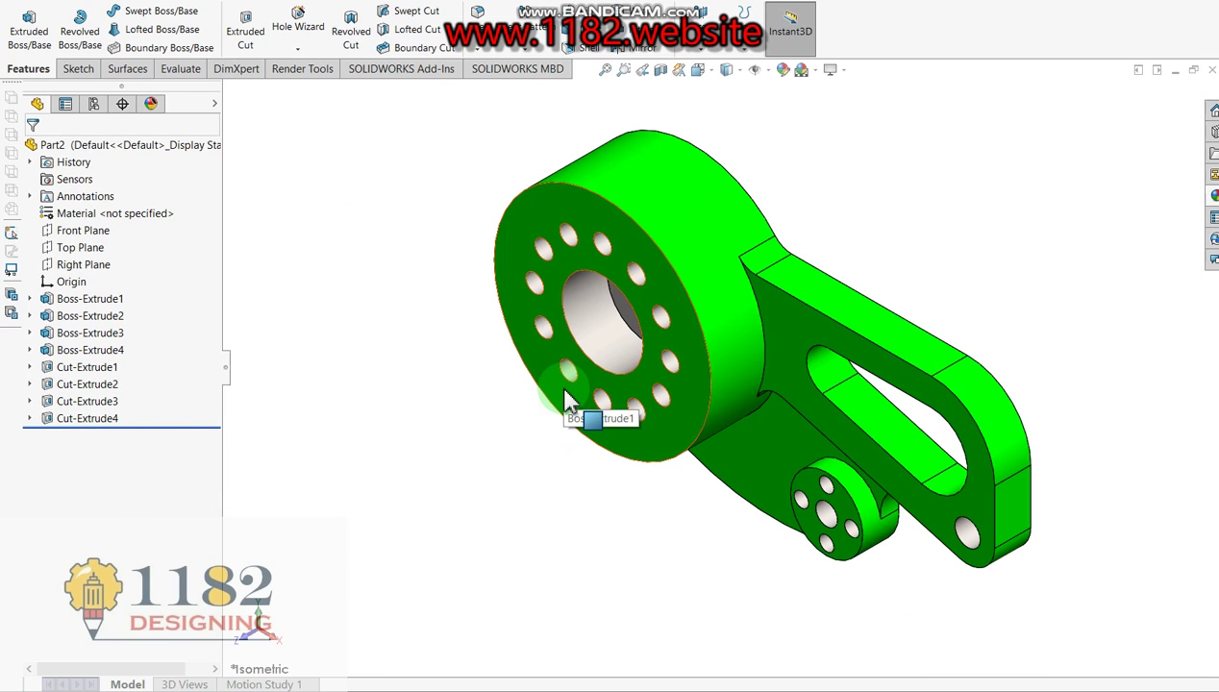
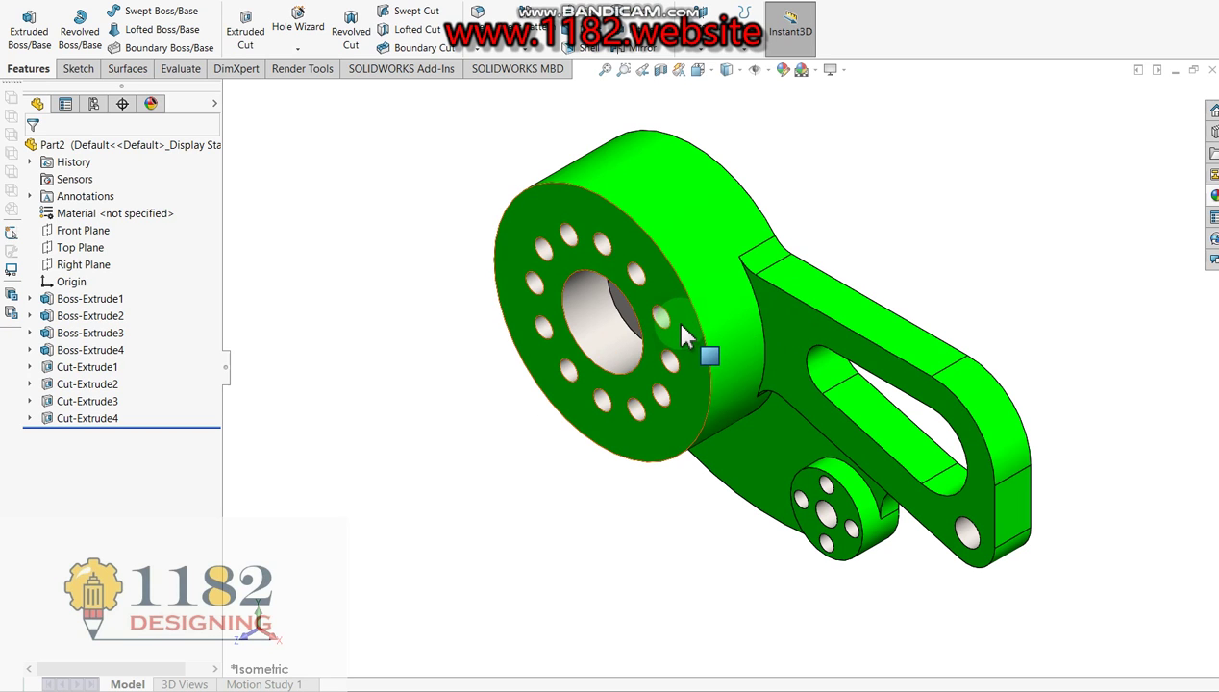
- Switch the front view to plain Shaded without edges, check the back view, then return to isometric
key("ctrl+1")
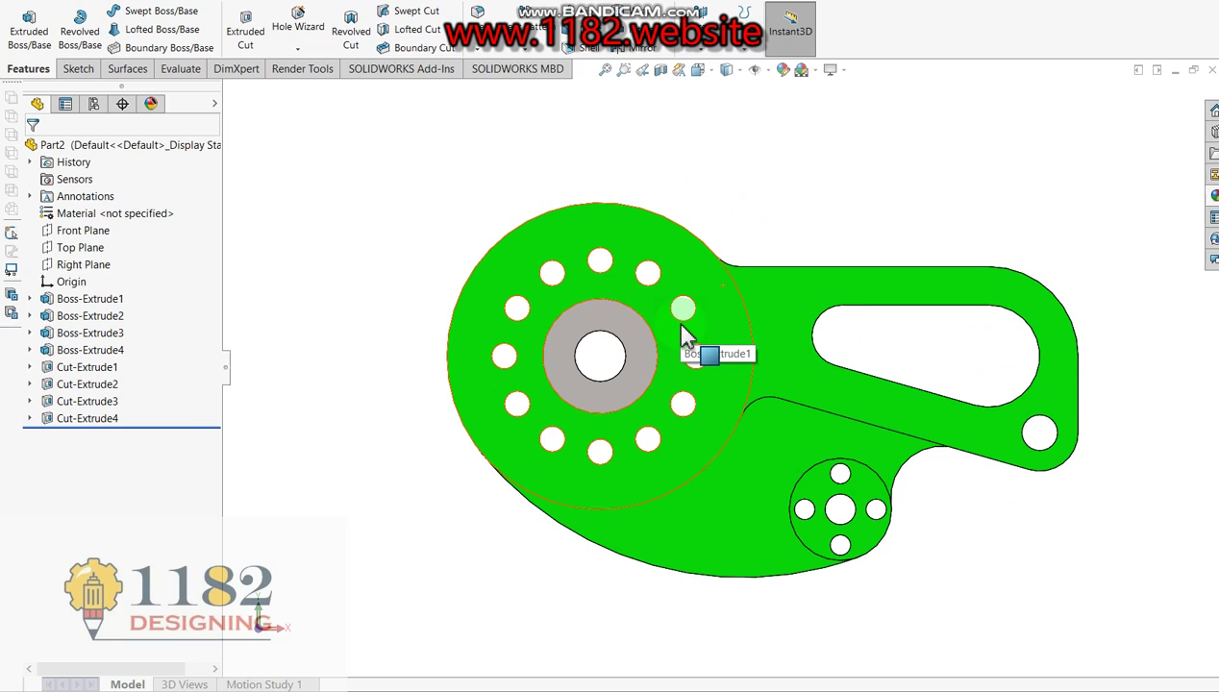
left_click(746, 71)
left_click(730, 110)
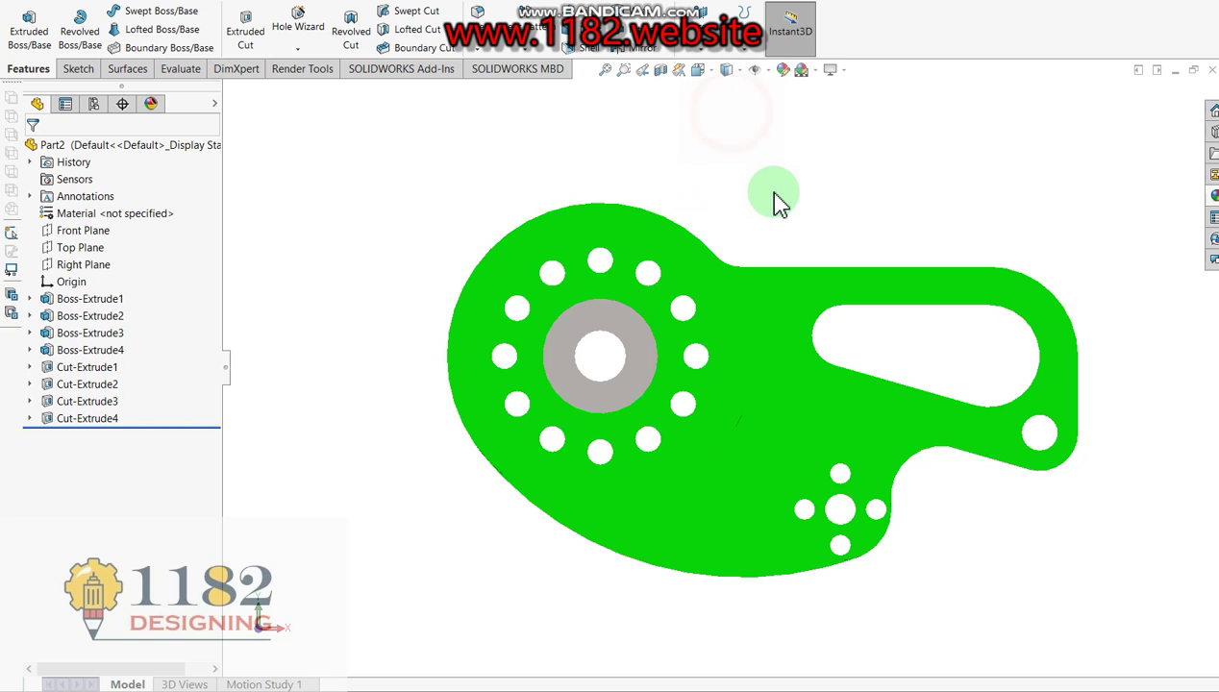
key("ctrl+2")
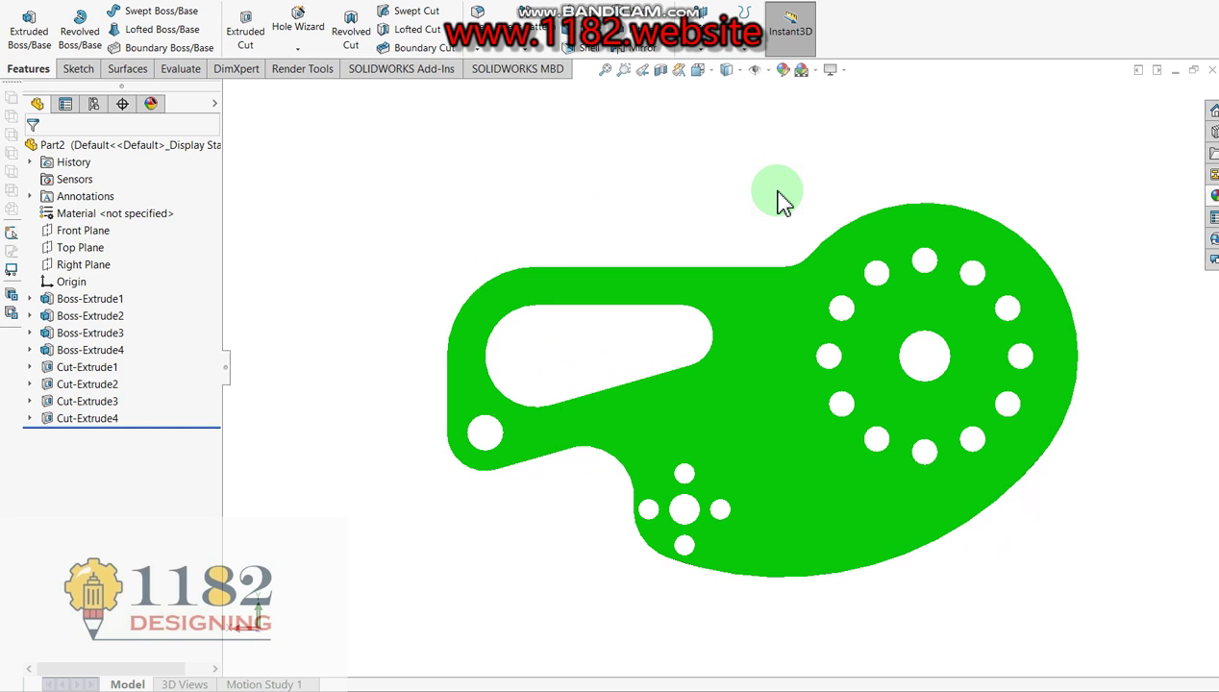
key("ctrl+7")
- Set the isometric bracket's display style back to Shaded With Edges
left_click(840, 259)
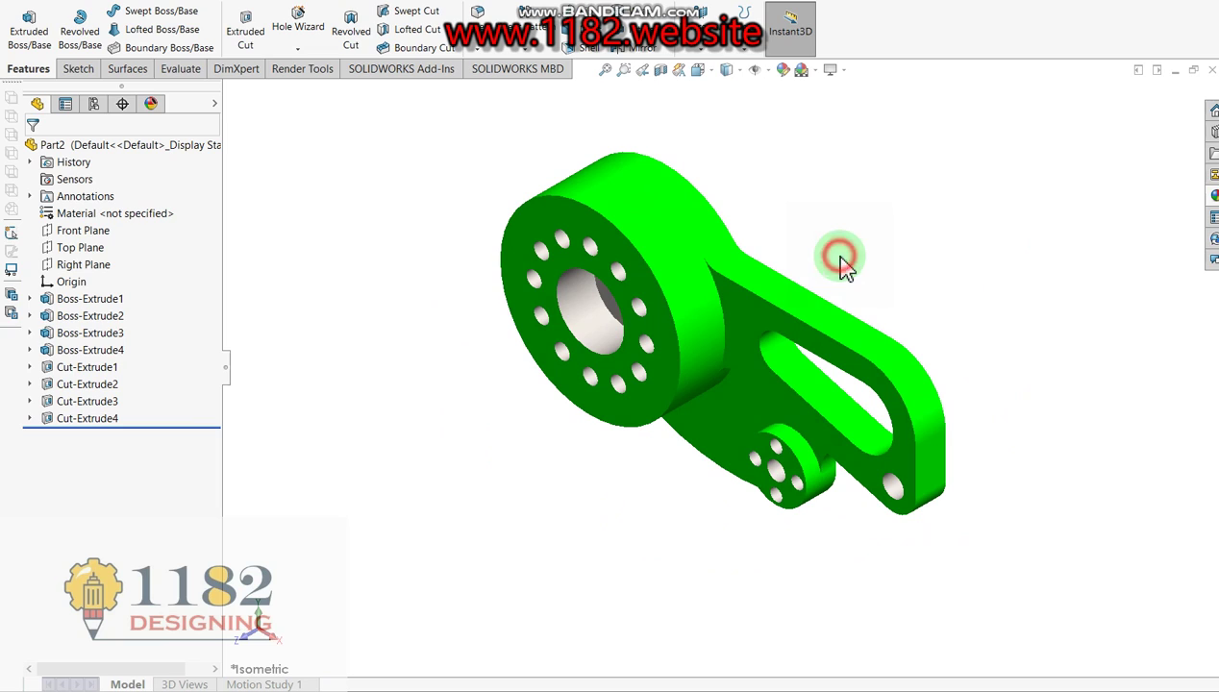
left_click(739, 70)
left_click(728, 89)
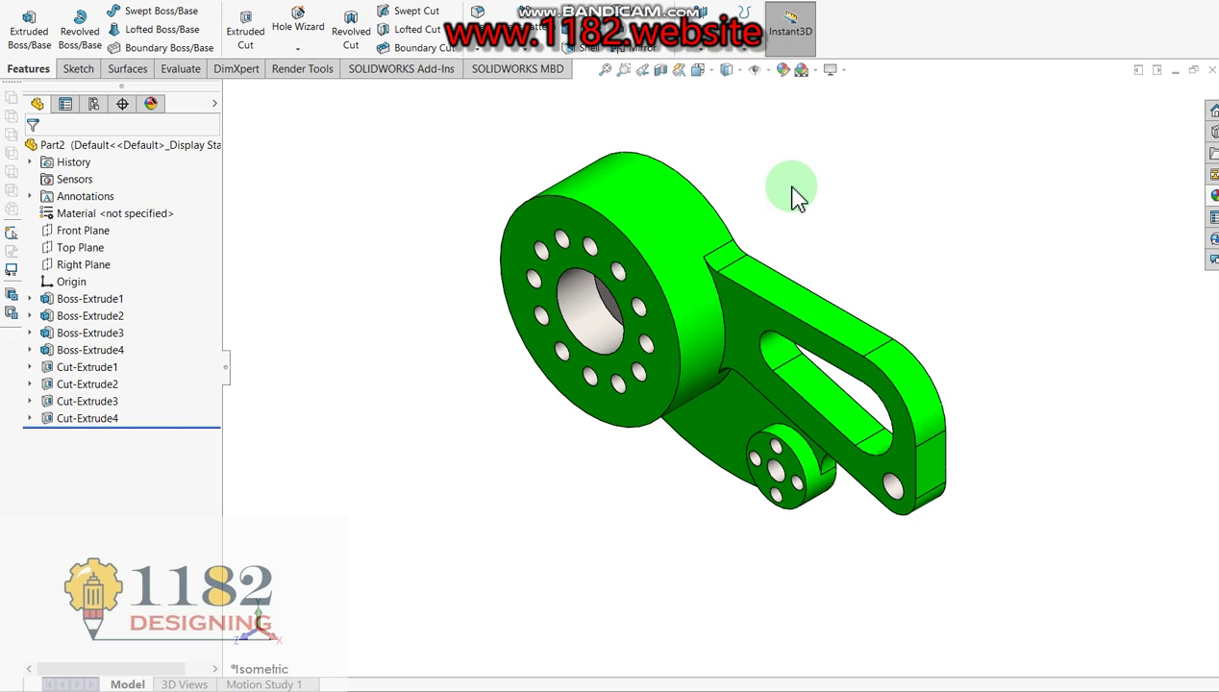